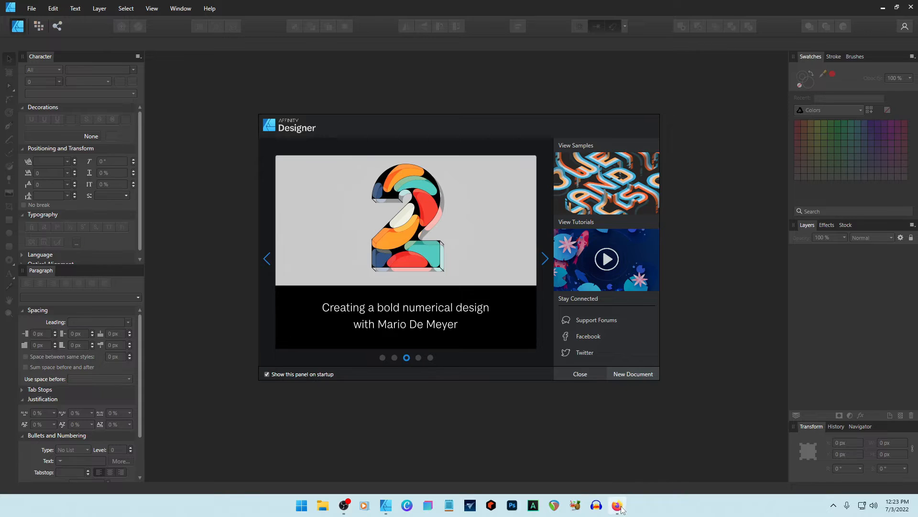
View the food ad banner in the browser, and create a new 1080 by 1080 px document in Affinity Designer.
click(617, 505)
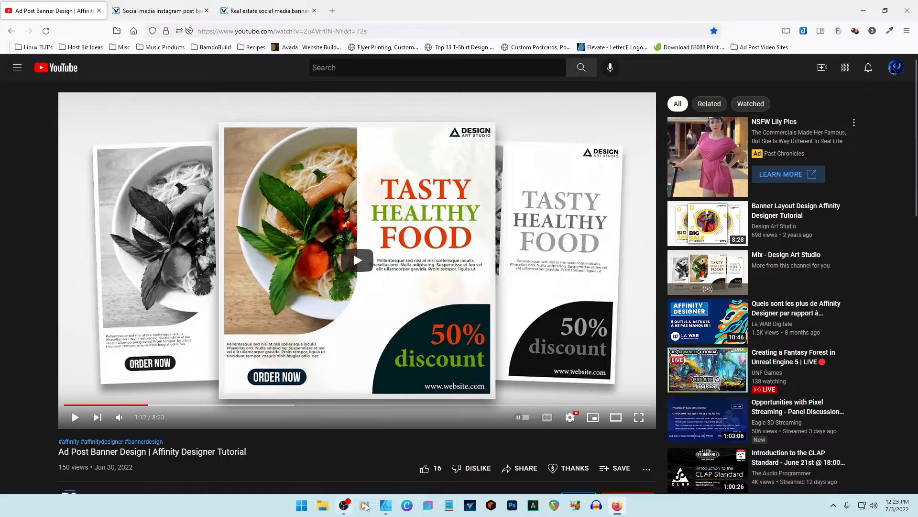
click(385, 505)
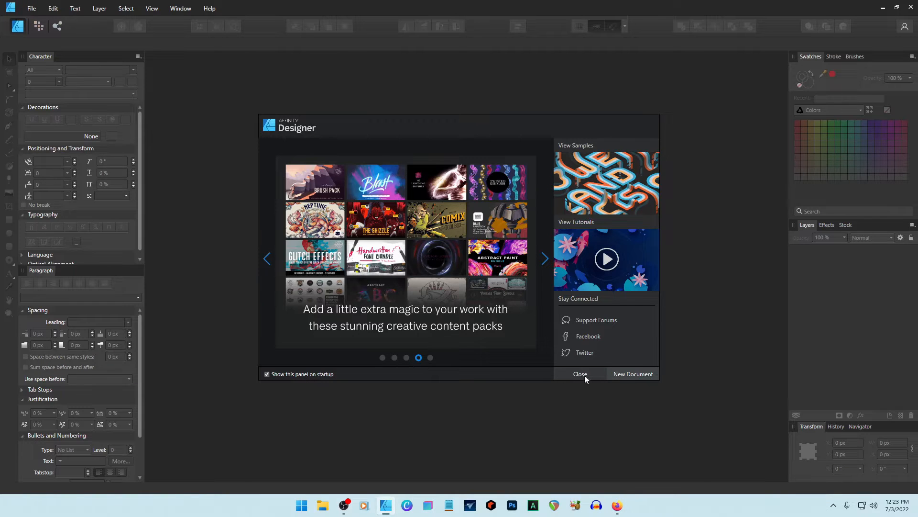
click(630, 374)
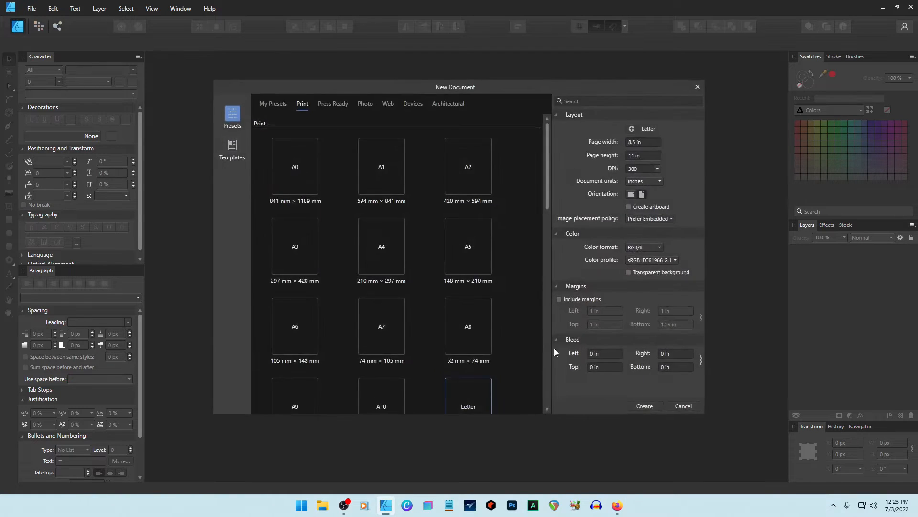
click(644, 142)
text(10)
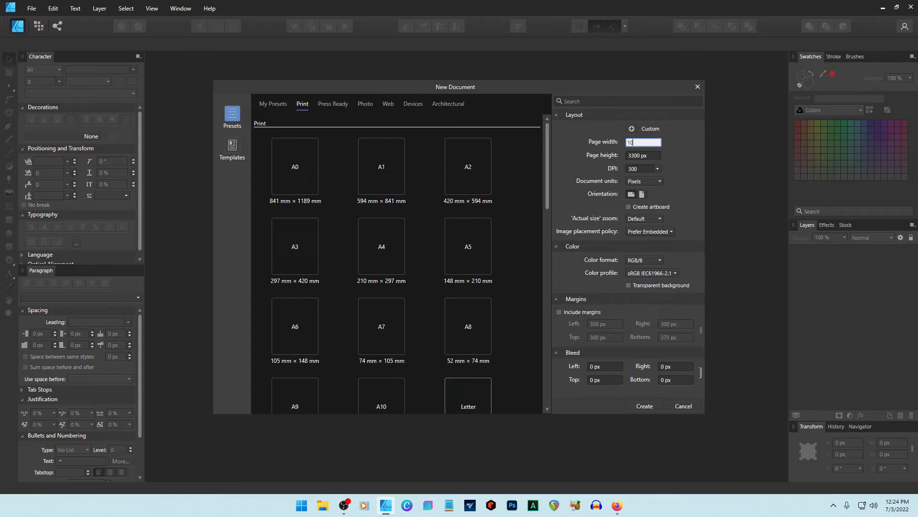
text(80)
key(Tab)
text(1080)
key(Return)
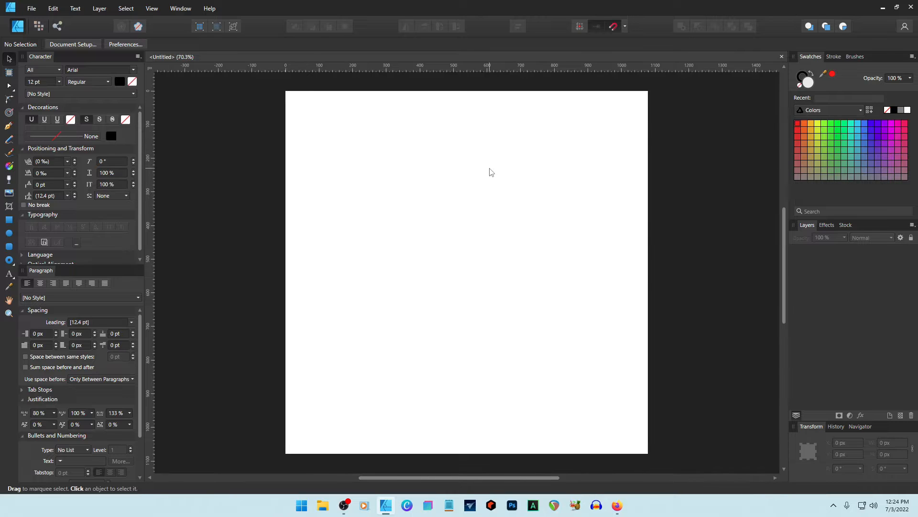
Paste the browser screenshot onto the page and crop it to the coloured middle food banner.
key(ctrl+v)
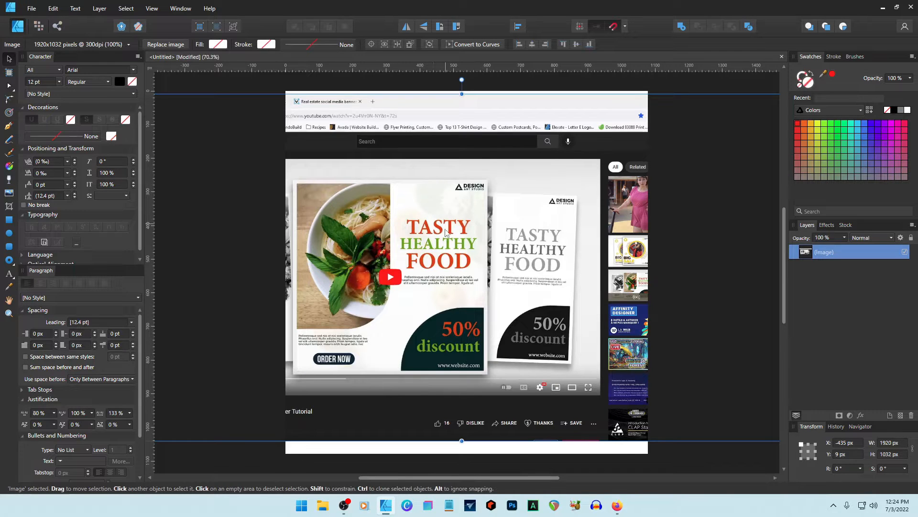
key(c)
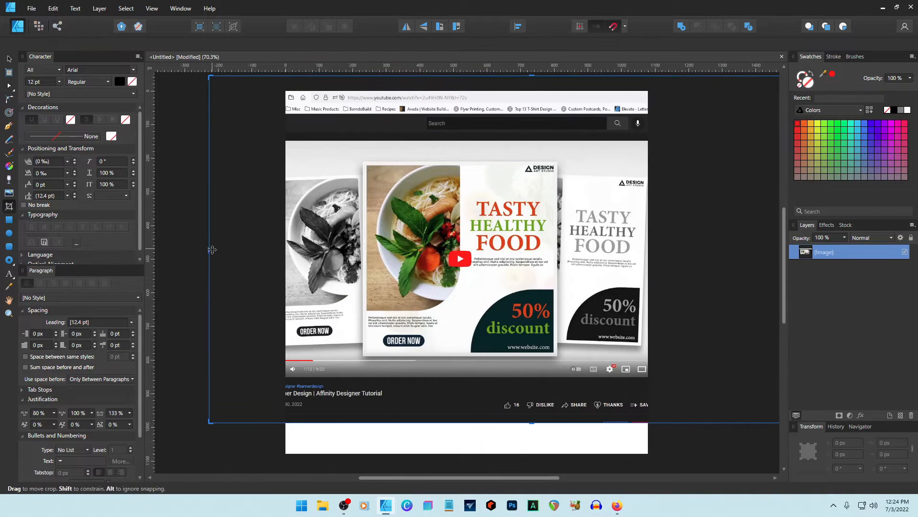
drag(212, 249, 365, 256)
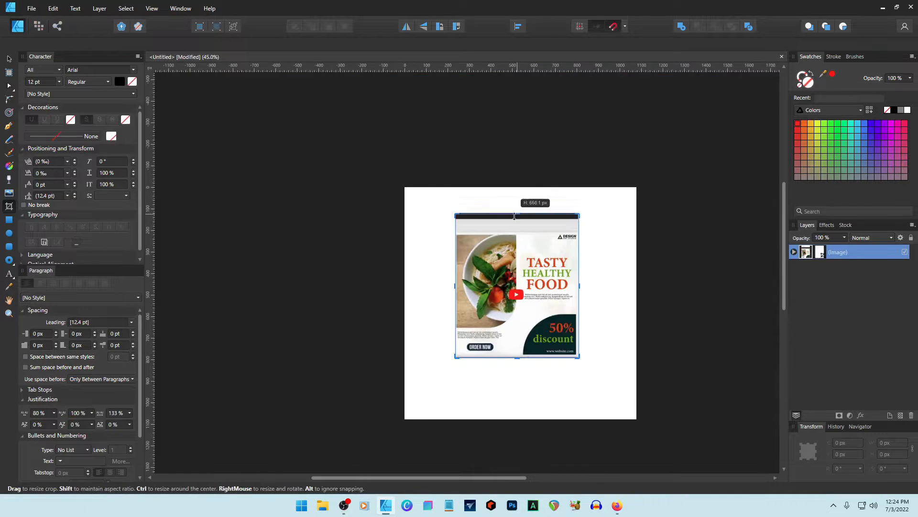
drag(514, 216, 513, 233)
Move the cropped banner image to the page's top-left corner and scale it to 1080 px wide.
drag(537, 321, 485, 274)
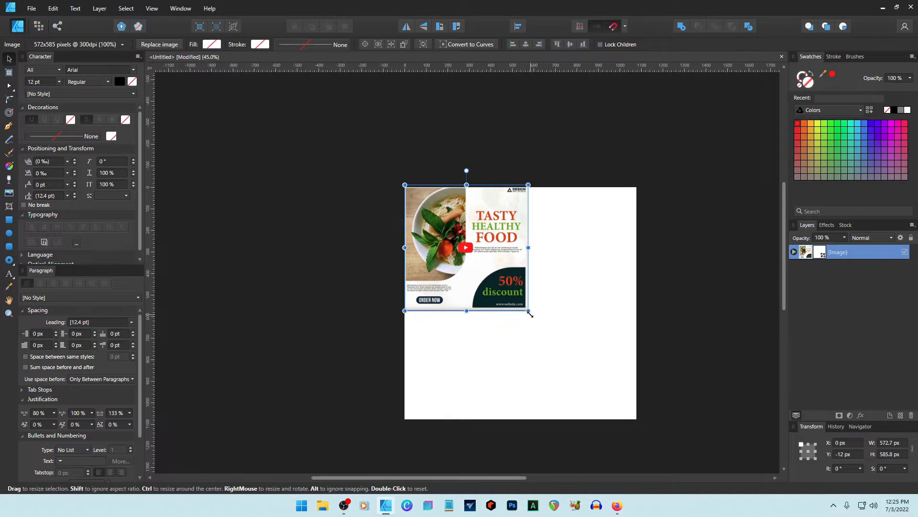
drag(529, 312, 657, 413)
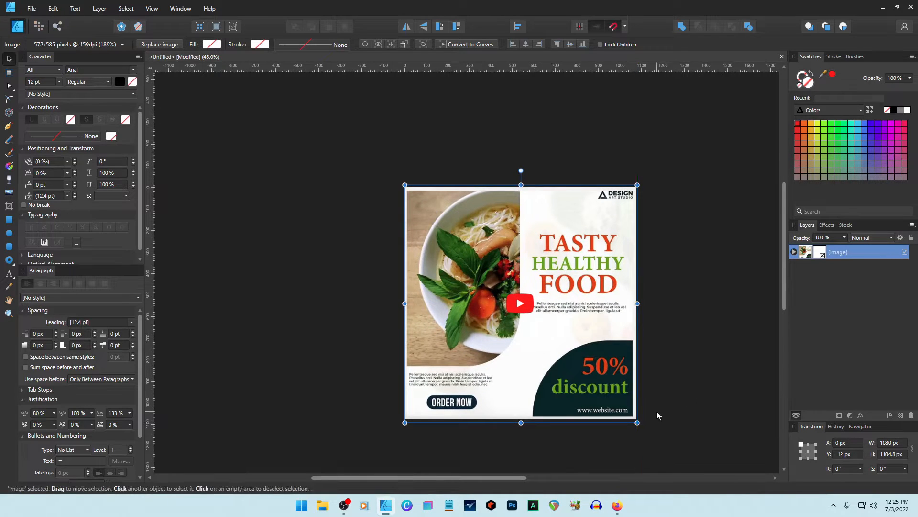
Nudge the banner image to about X 10 px, Y -14 px so it sits evenly on the page, and deselect it.
key(Right)
key(Right)
key(Right)
key(Right)
key(Right)
key(Right)
key(Right)
key(Right)
key(Right)
key(Right)
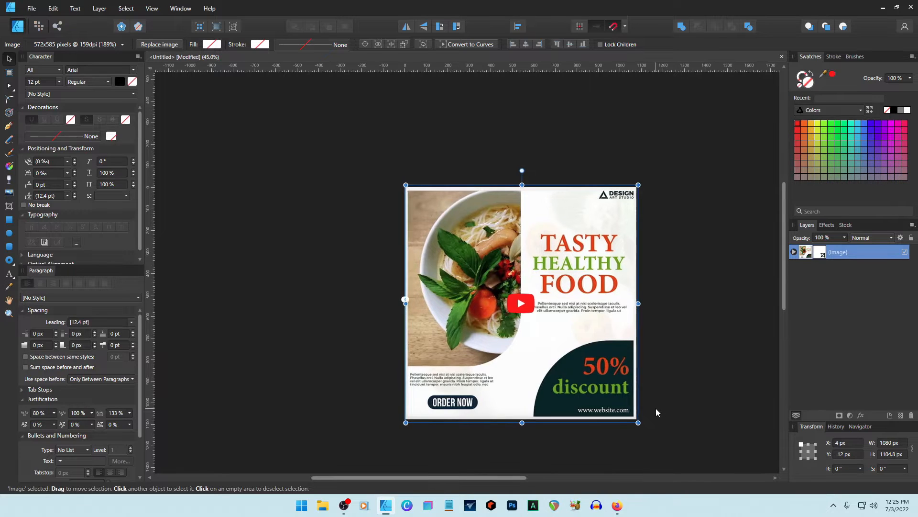
key(Left)
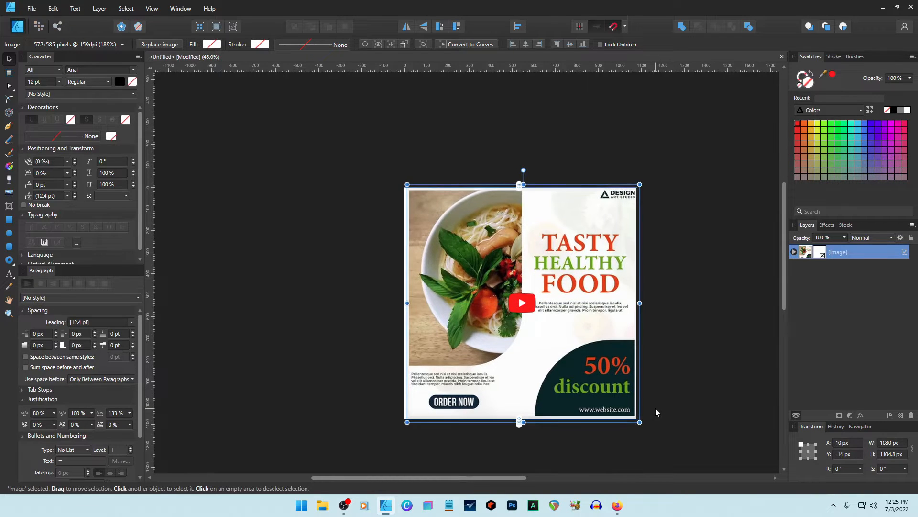
key(Up)
key(Up)
click(710, 308)
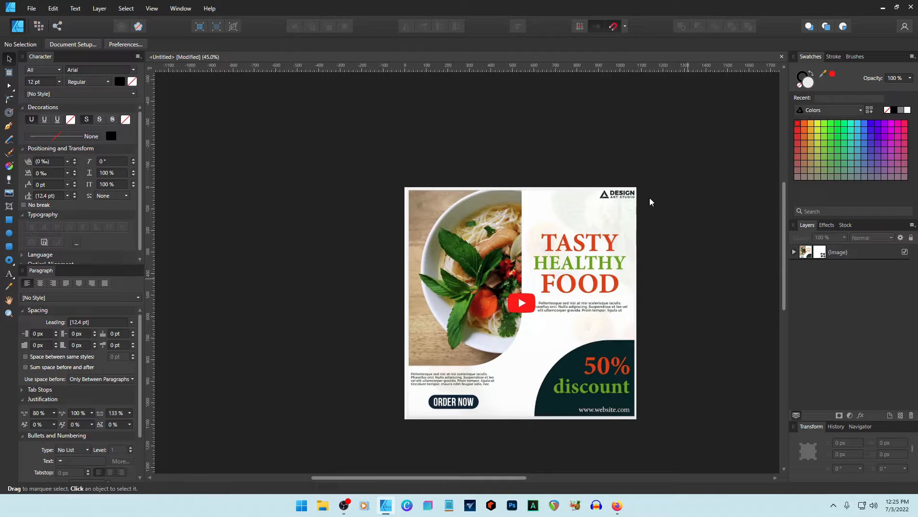
Place a horizontal and a vertical guide through the centre of the page.
drag(550, 67, 708, 304)
drag(151, 213, 520, 183)
scroll(534, 390, up, 3)
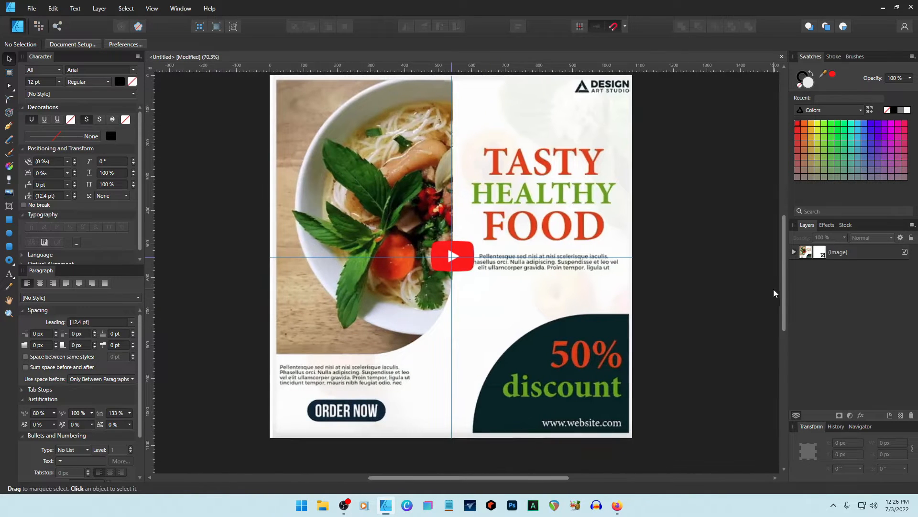
drag(783, 299, 782, 289)
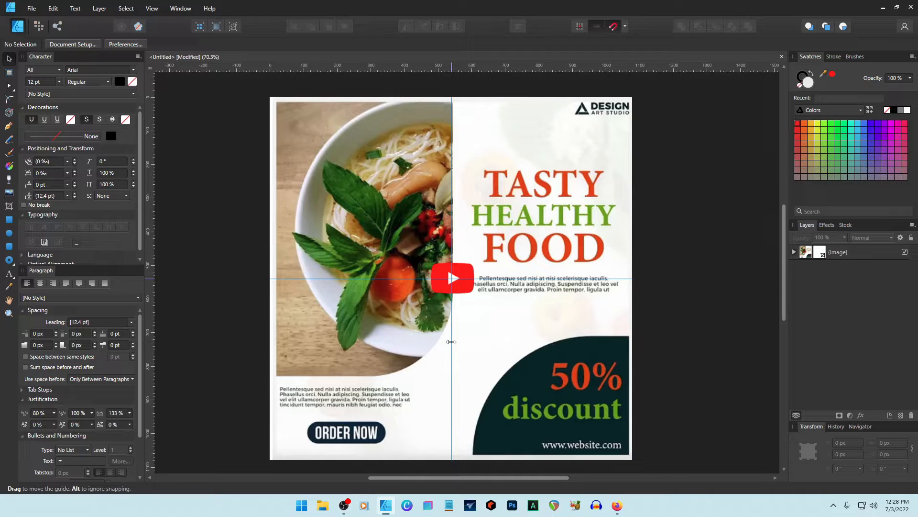
Remove the vertical and horizontal centre guides from the page.
drag(451, 342, 192, 340)
drag(520, 278, 528, 71)
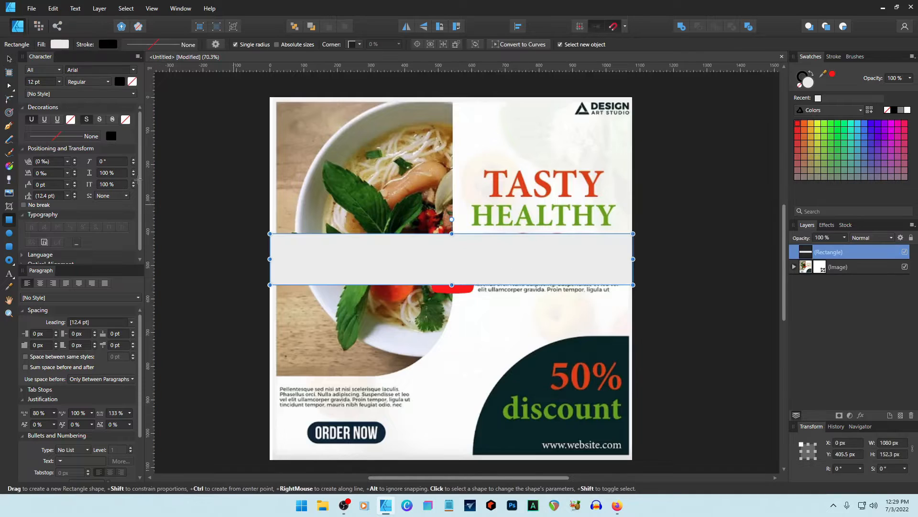
Fit a black horizontal rectangle about 73 px high to the full 1080 px width of the page.
click(8, 59)
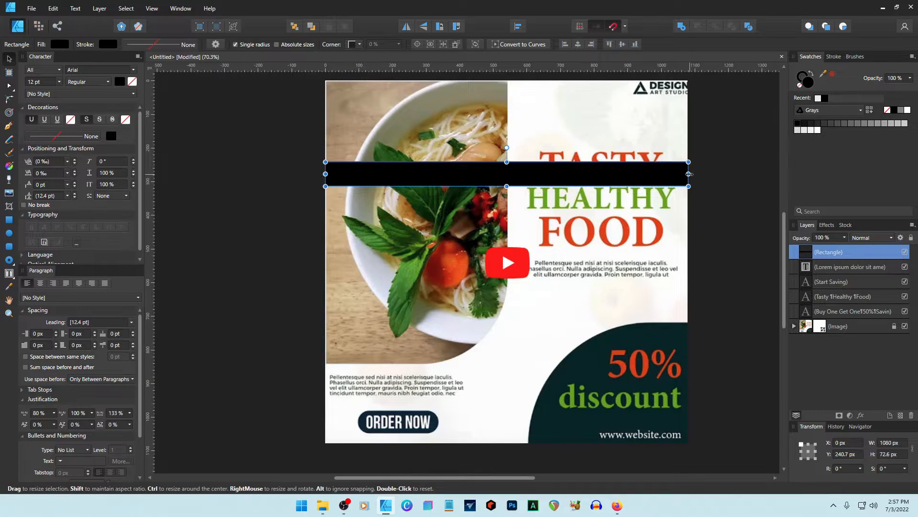
mouse_move(689, 176)
mouse_down()
mouse_move(706, 177)
mouse_move(689, 177)
mouse_up()
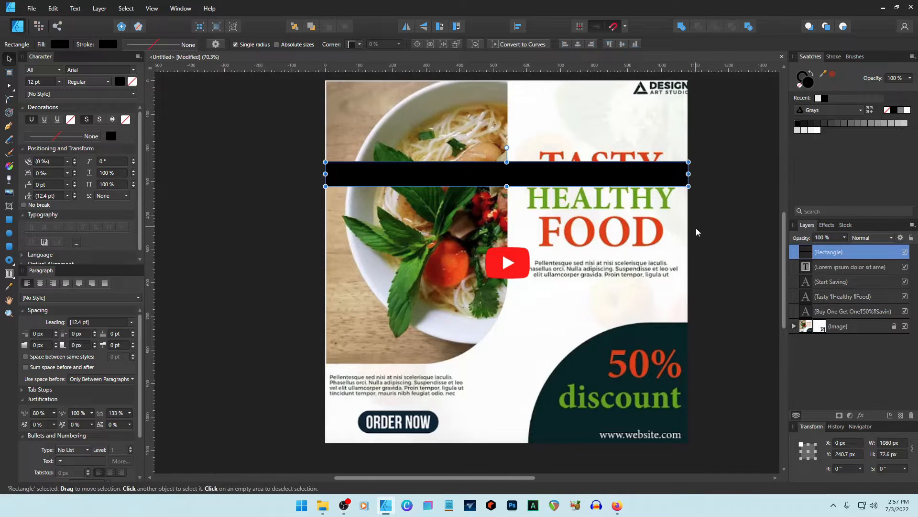
click(891, 443)
Look up the Transform panel in the list of available Studio panels.
click(152, 9)
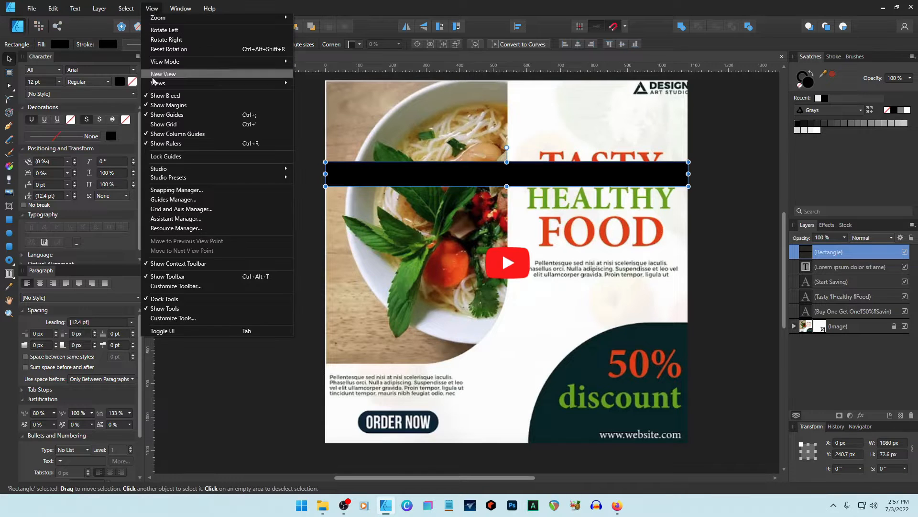
mouse_move(170, 171)
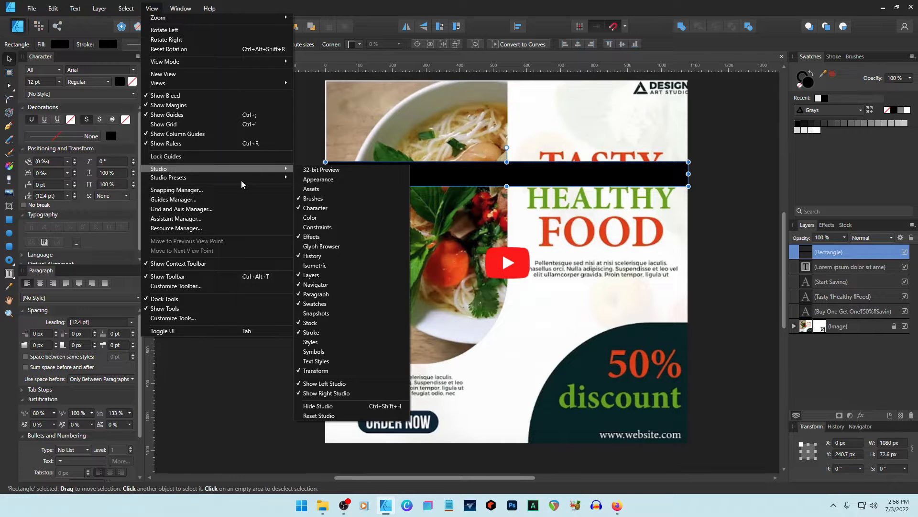
click(739, 250)
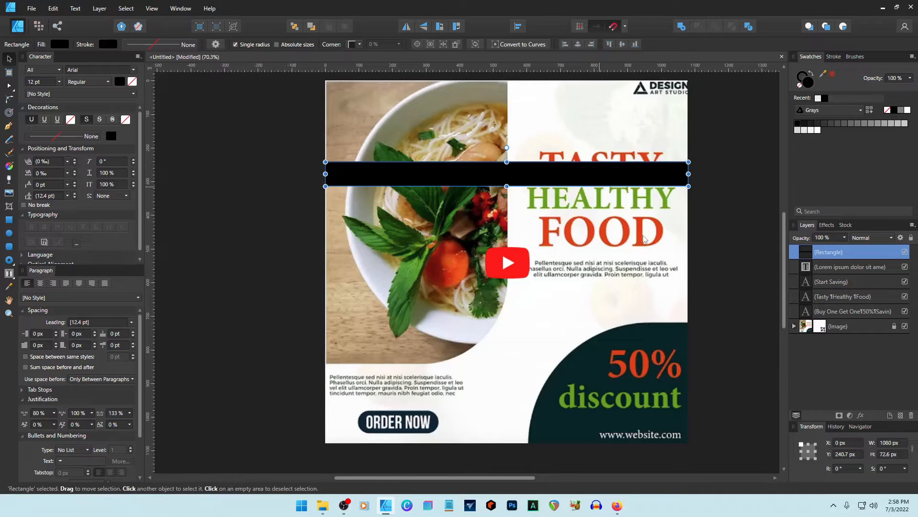
Set the rectangle's width to one third of the page by entering 1080/3.
click(898, 443)
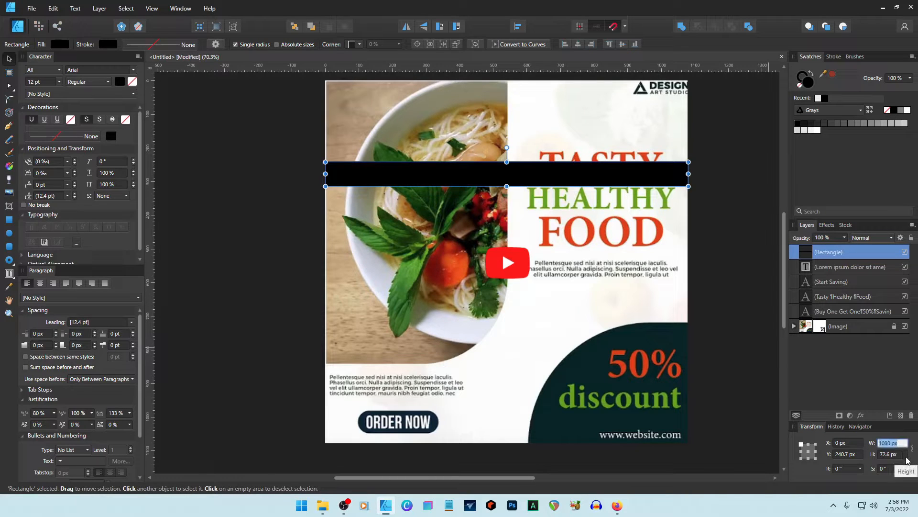
text(1080/3)
key(Return)
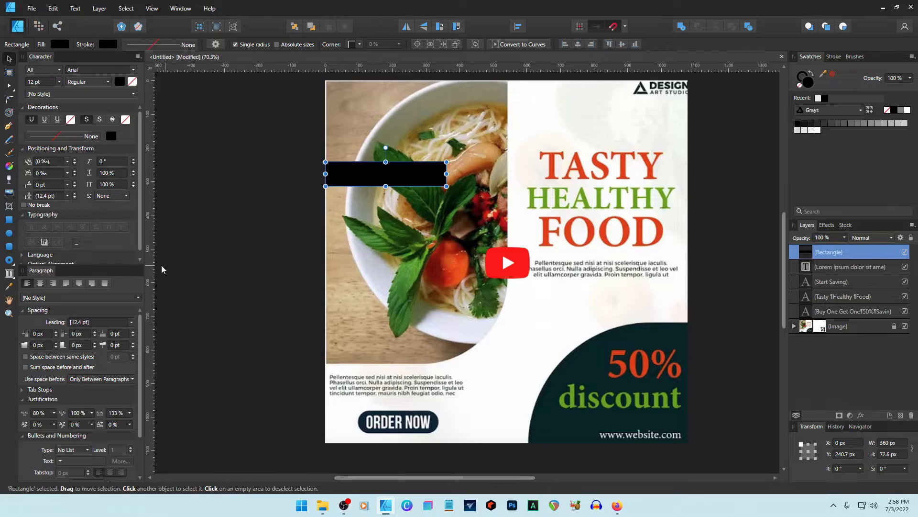
Place vertical guides at 360 px and 720 px using the rectangle as a spacer, and delete the rectangle.
drag(151, 269, 459, 270)
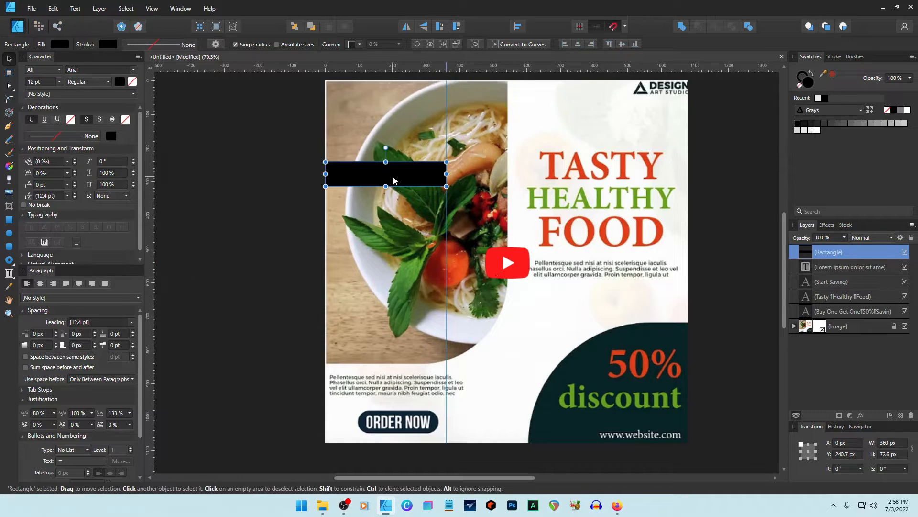
drag(394, 180, 636, 181)
drag(150, 267, 567, 267)
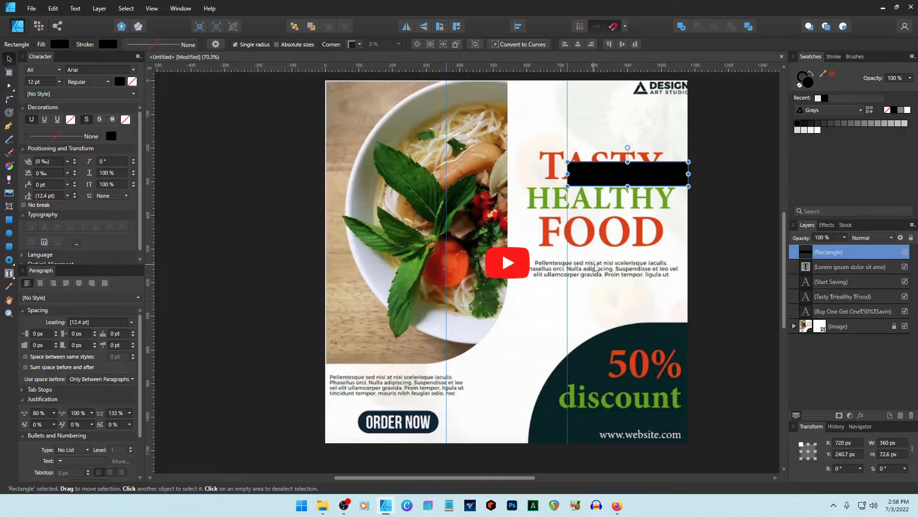
key(Delete)
Draw a vertical black rectangle about 208 px wide and fit it to the full 1080 px page height.
click(9, 220)
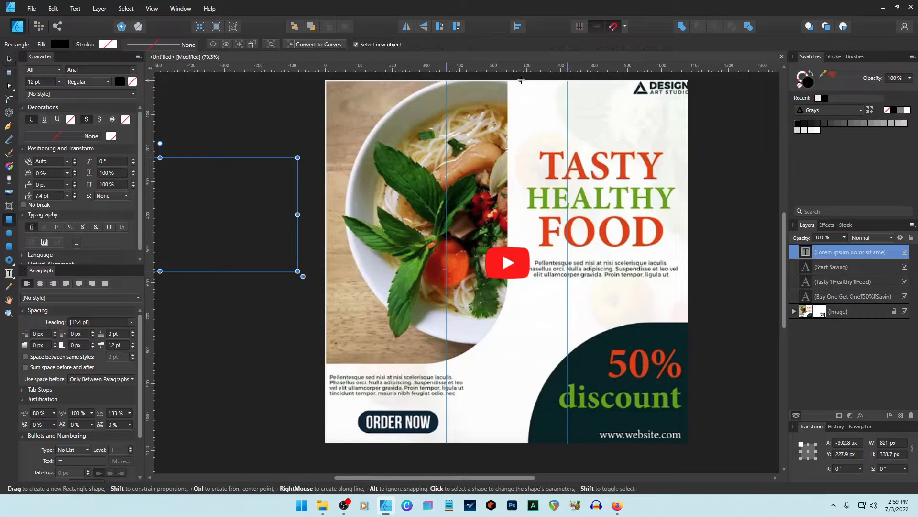
drag(520, 80, 590, 443)
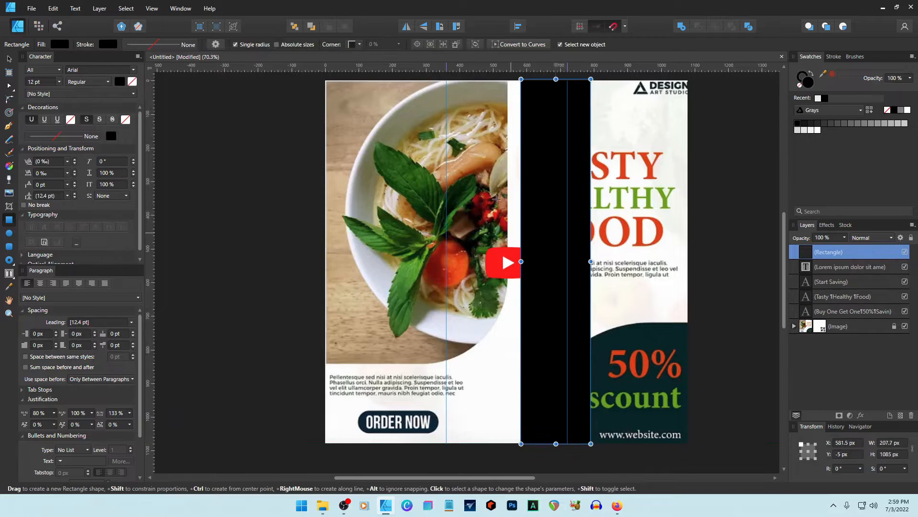
click(9, 59)
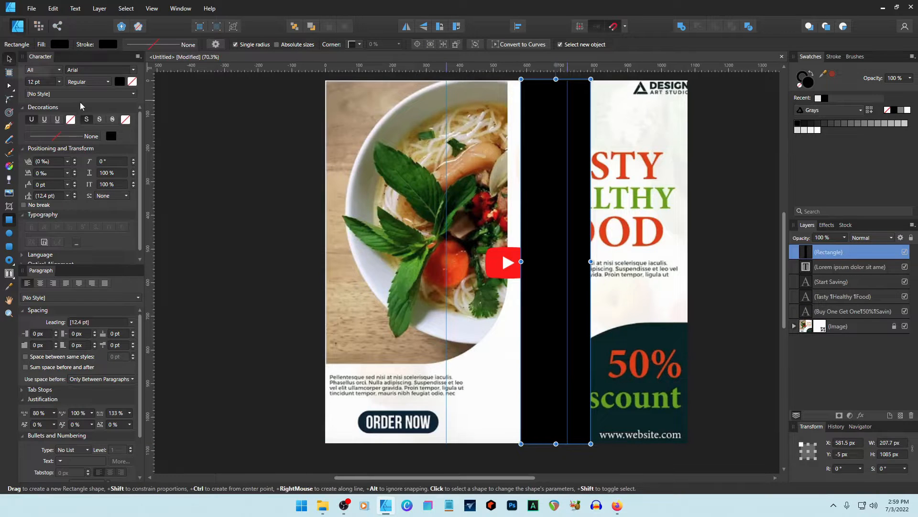
click(893, 455)
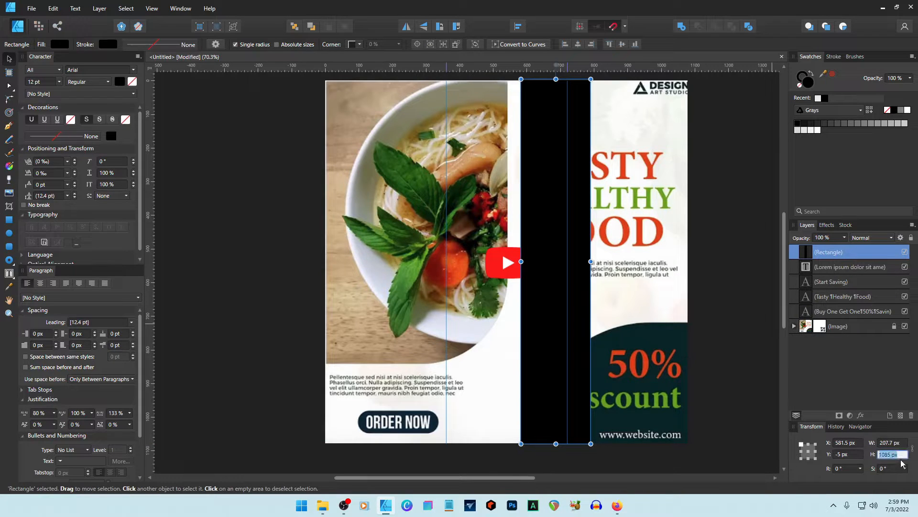
key(BackSpace)
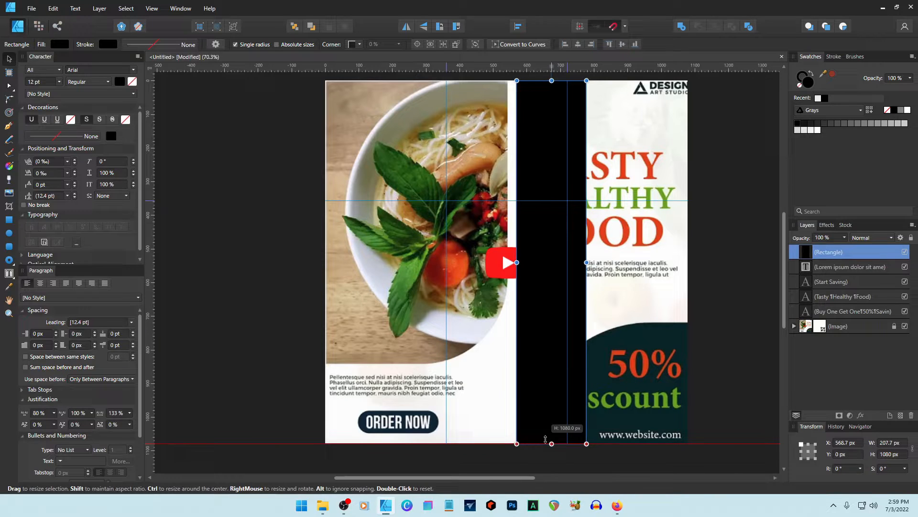
drag(545, 439, 546, 438)
Set the vertical rectangle's height to 1080/3 and align a horizontal guide with its lower edge at 360 px.
click(904, 454)
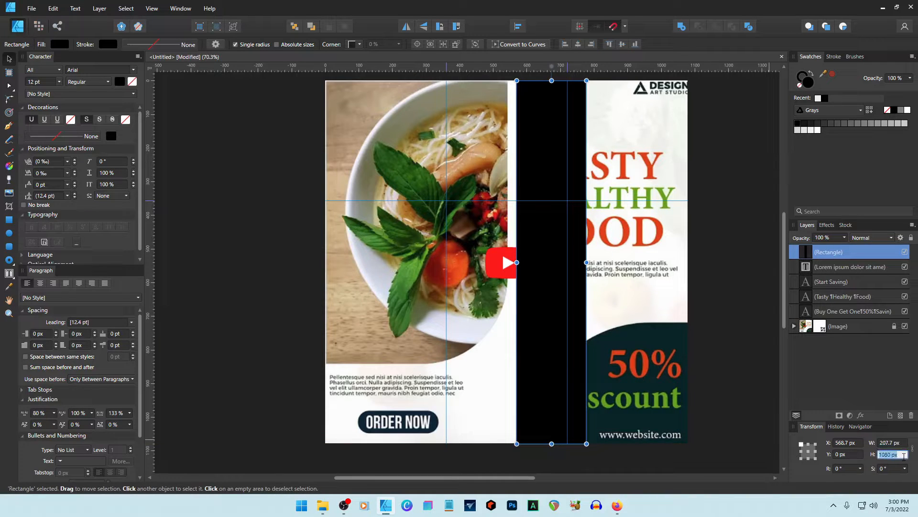
text(1080/3)
key(Return)
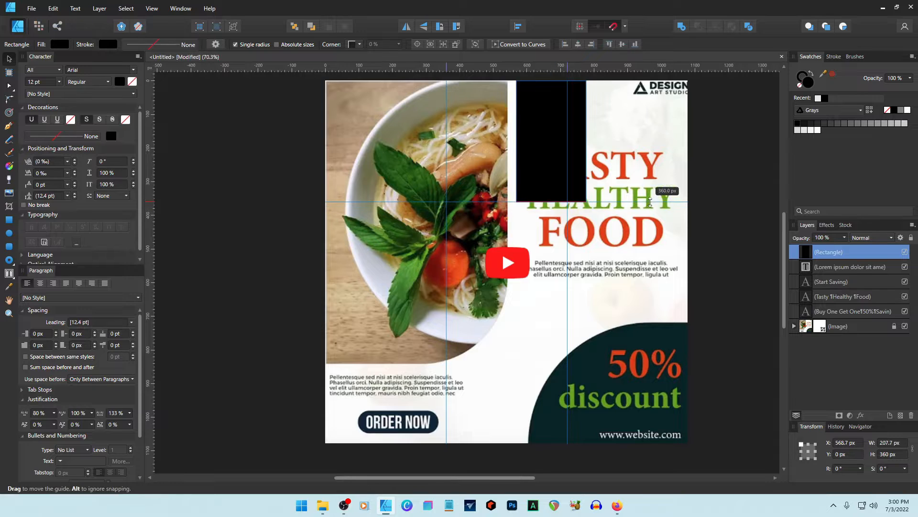
Move the rectangle to the page's bottom edge, place a horizontal guide along its upper edge at 720 px, and delete the rectangle.
drag(551, 149, 501, 388)
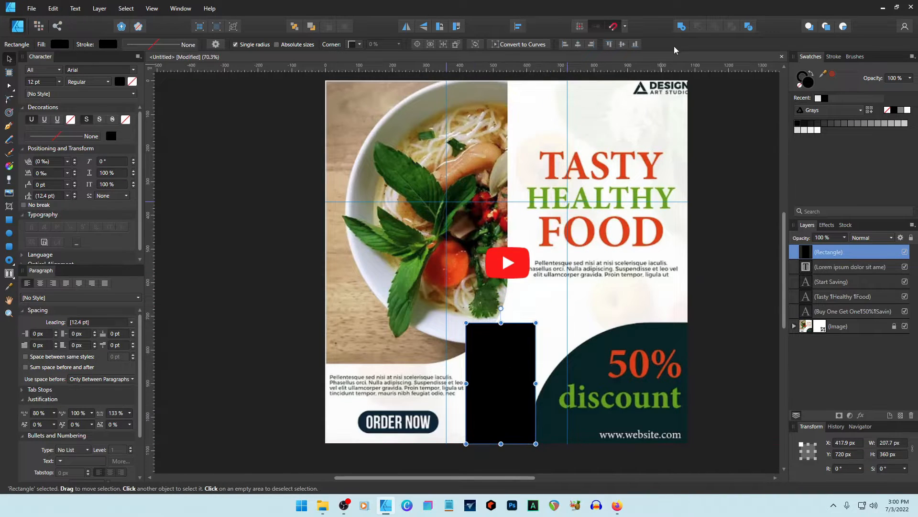
drag(687, 67, 679, 322)
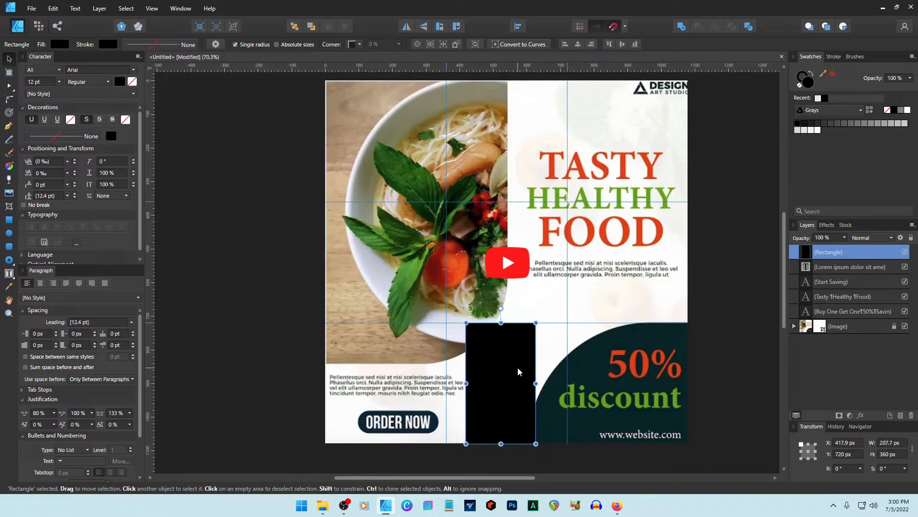
key(Delete)
click(726, 232)
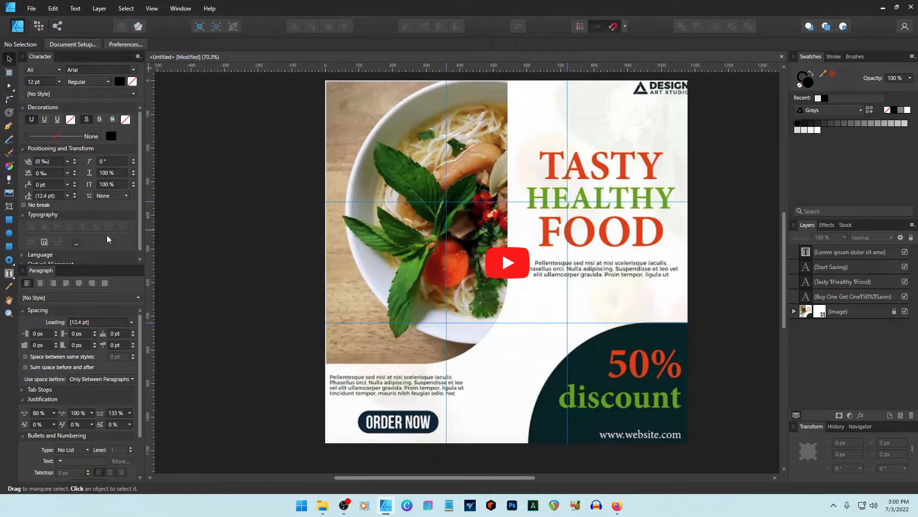
Place circles about 108 px in diameter on all four guide intersections, group them and fill the group light gray.
click(9, 233)
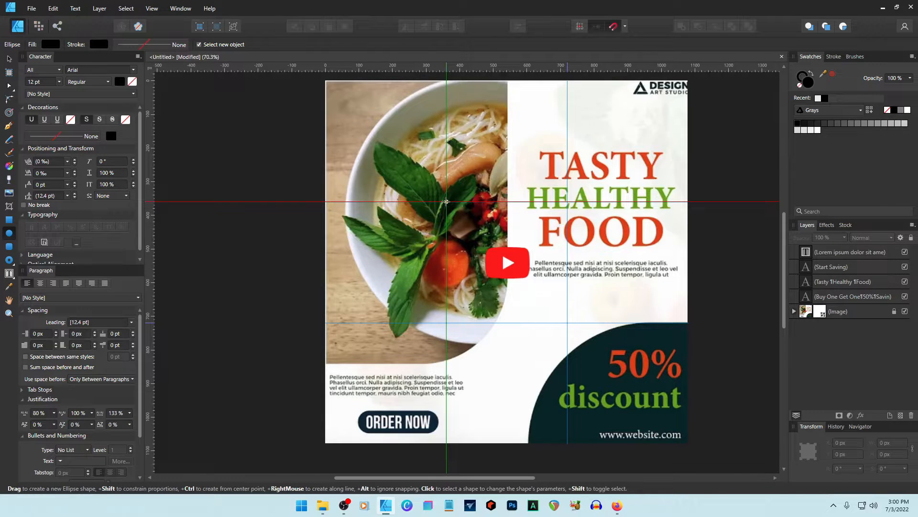
drag(446, 202, 461, 223)
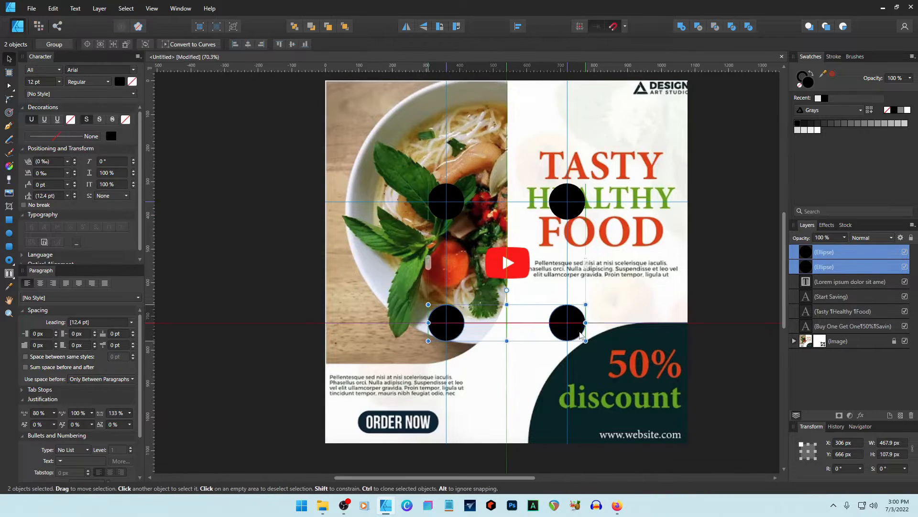
click(733, 260)
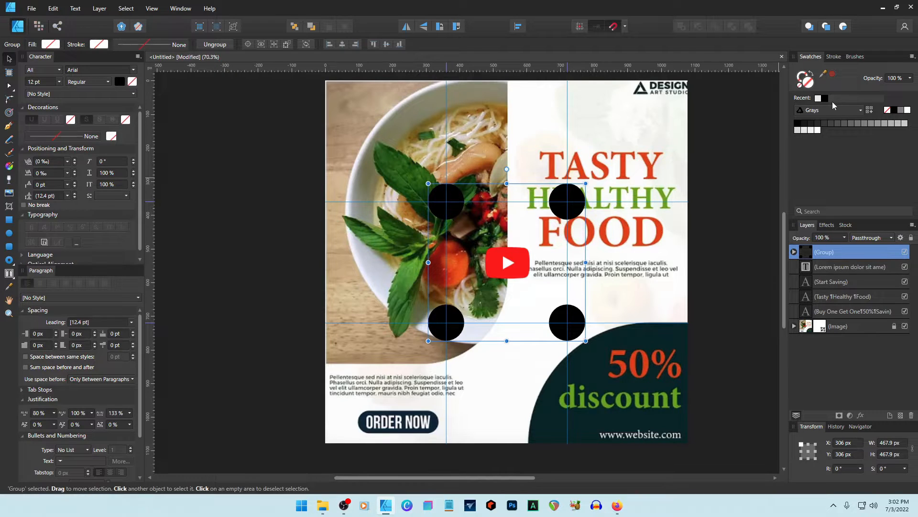
click(905, 124)
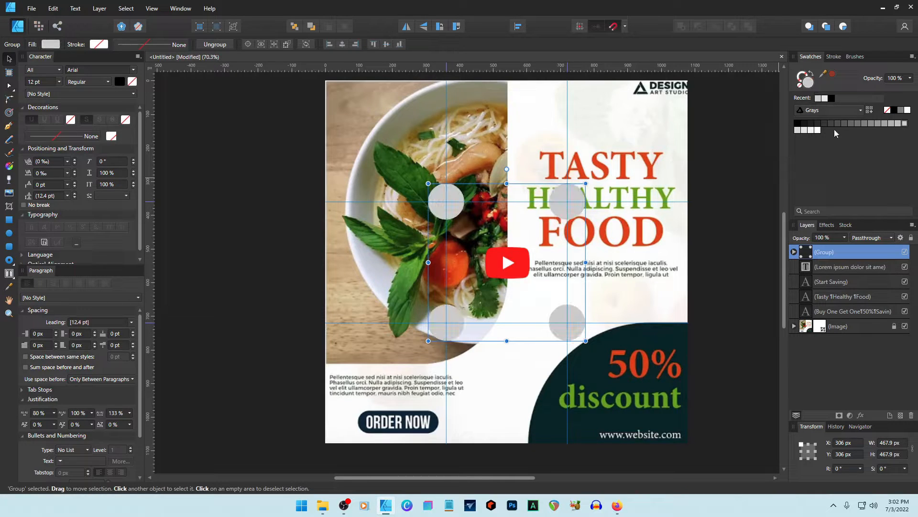
click(744, 154)
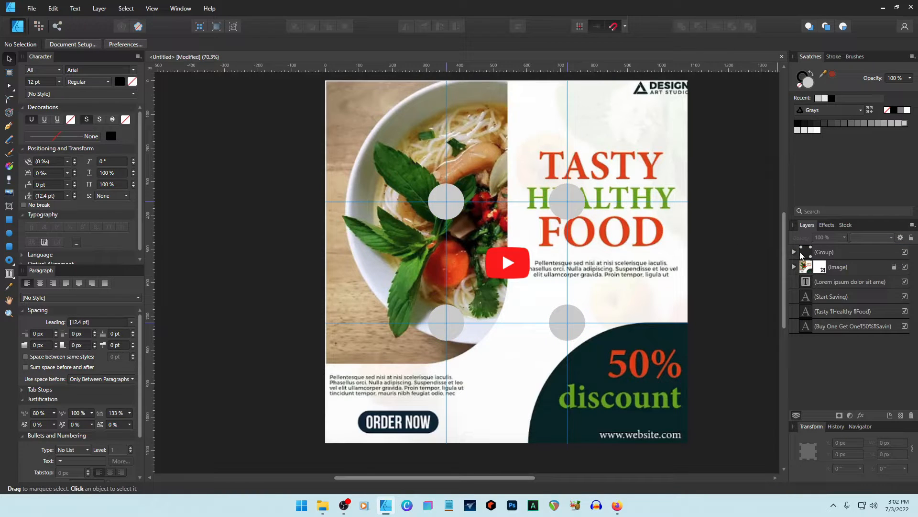
Hide the group of circles and lock the guides in the banner document.
click(904, 252)
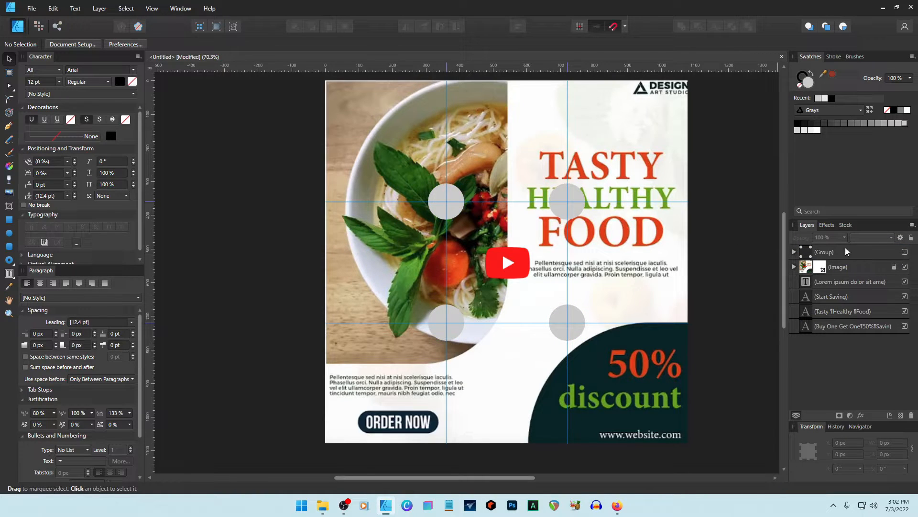
click(151, 12)
click(185, 156)
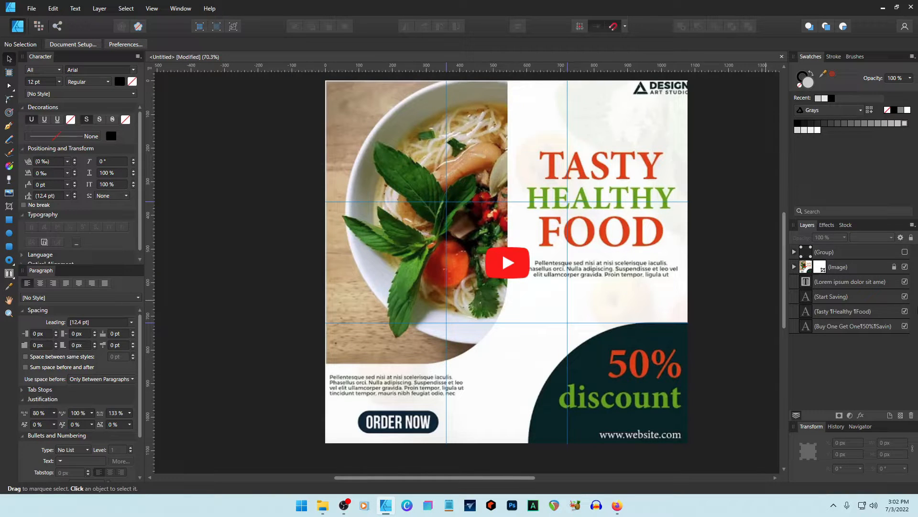
Create a new 8.5 in × 11 in Letter document in landscape orientation.
click(30, 8)
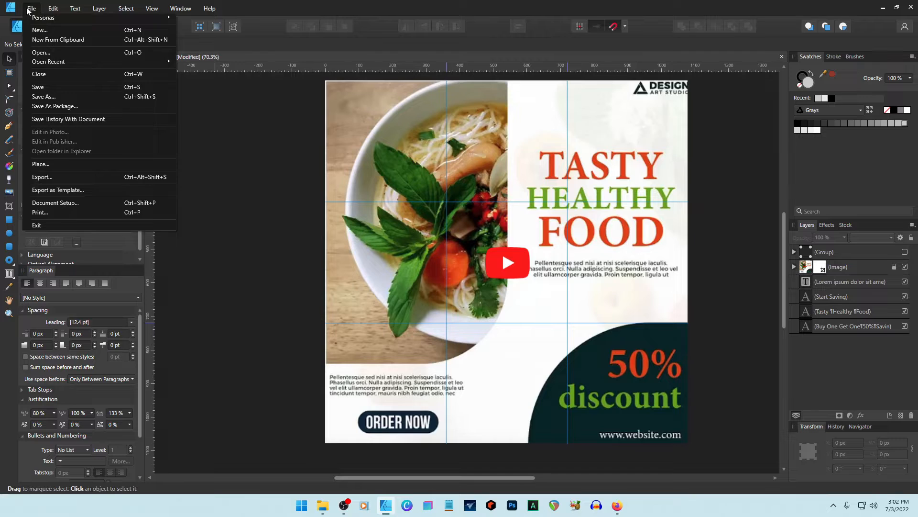
click(40, 31)
scroll(495, 322, down, 1)
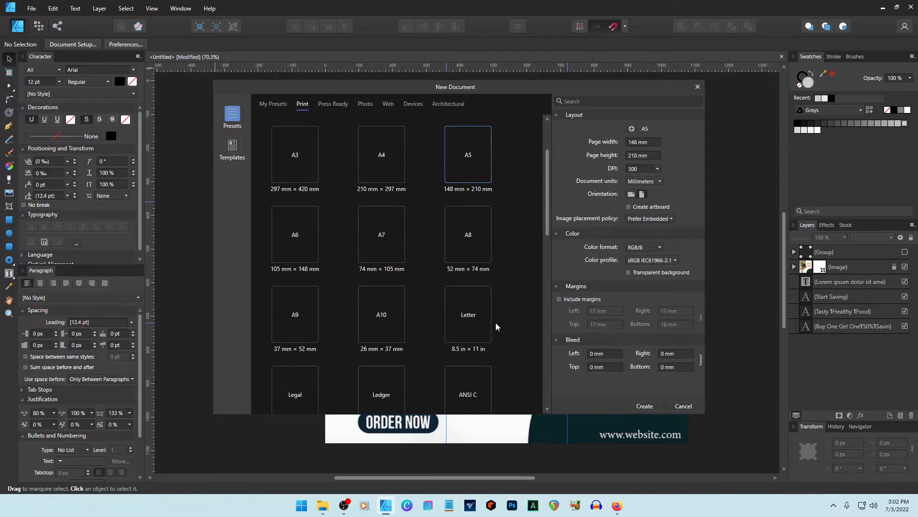
click(474, 306)
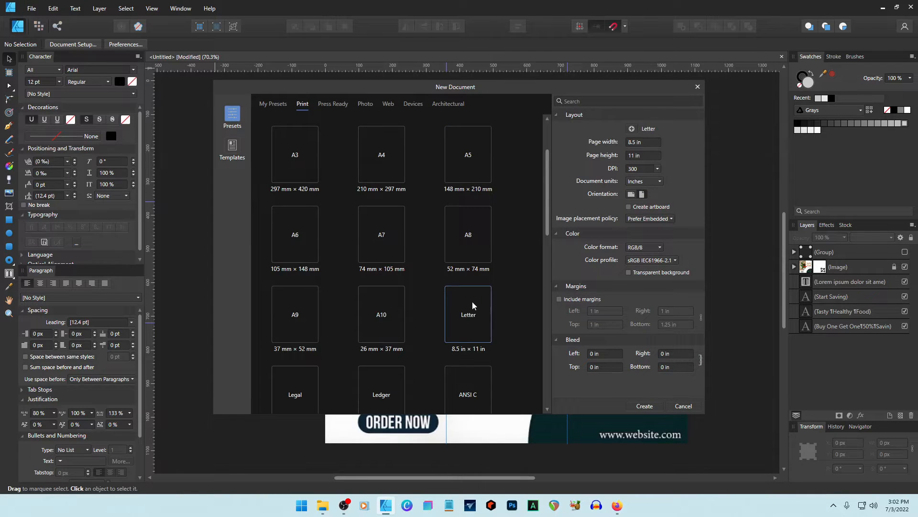
click(631, 195)
click(644, 405)
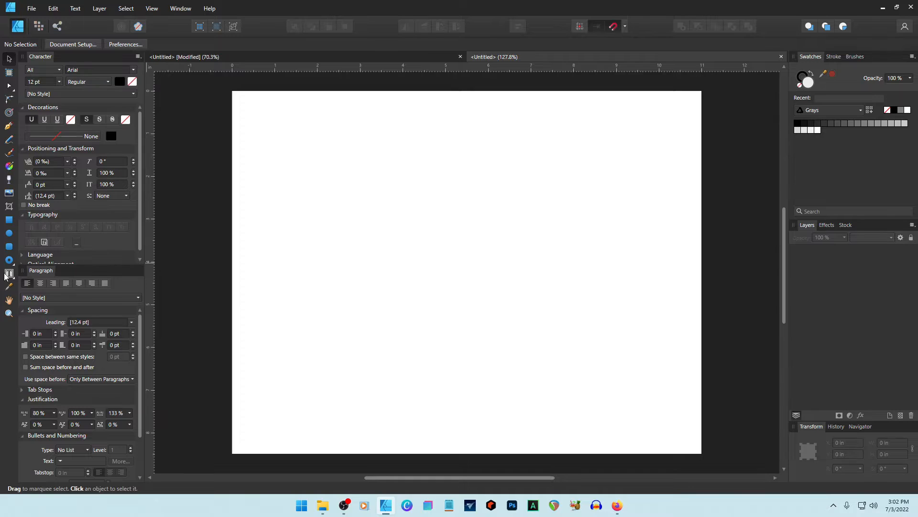
Draw a rectangle spanning the page width, about 1.3 in tall, and set its width to 11/3 in.
click(9, 219)
drag(232, 258, 701, 314)
click(8, 60)
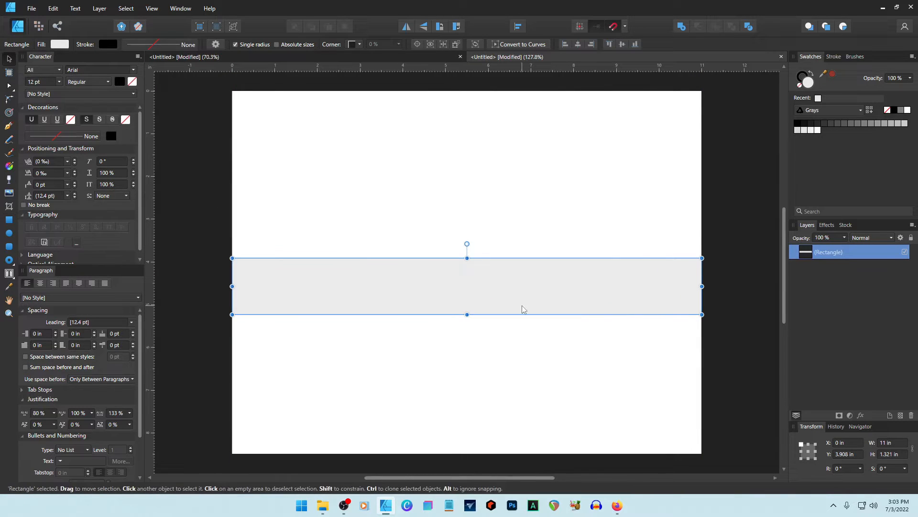
click(895, 444)
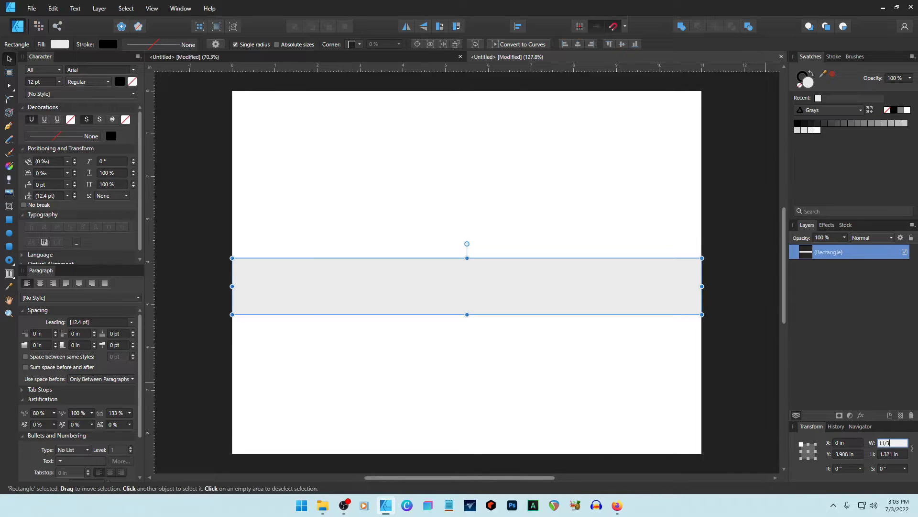
text(11/3)
key(Return)
Place vertical guides at one third and two thirds of the page width using the rectangle as a spacer, and delete the rectangle.
drag(149, 340, 389, 353)
drag(377, 300, 534, 297)
drag(151, 335, 545, 349)
key(Delete)
Add vertical margin guides about 0.25 in inside both side edges, and gutter guides on either side of each third guide.
drag(153, 310, 243, 309)
drag(153, 309, 690, 308)
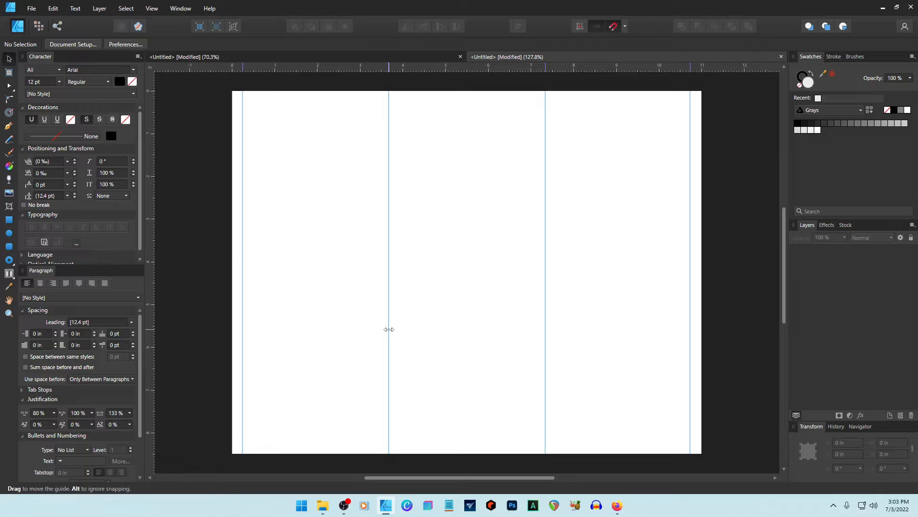
drag(153, 241, 378, 266)
drag(148, 282, 555, 315)
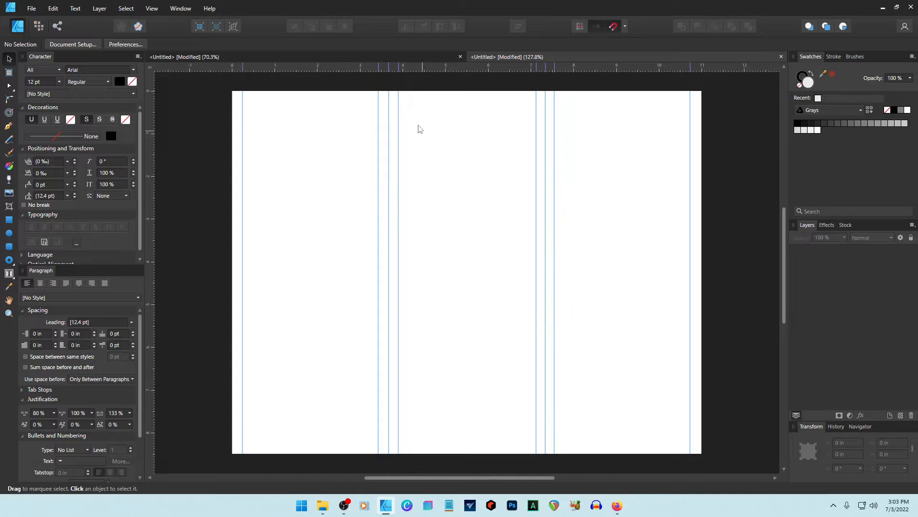
Place horizontal margin guides about 0.5 in below the top edge and 0.3 in above the bottom edge, and lock the guides.
drag(422, 72, 422, 110)
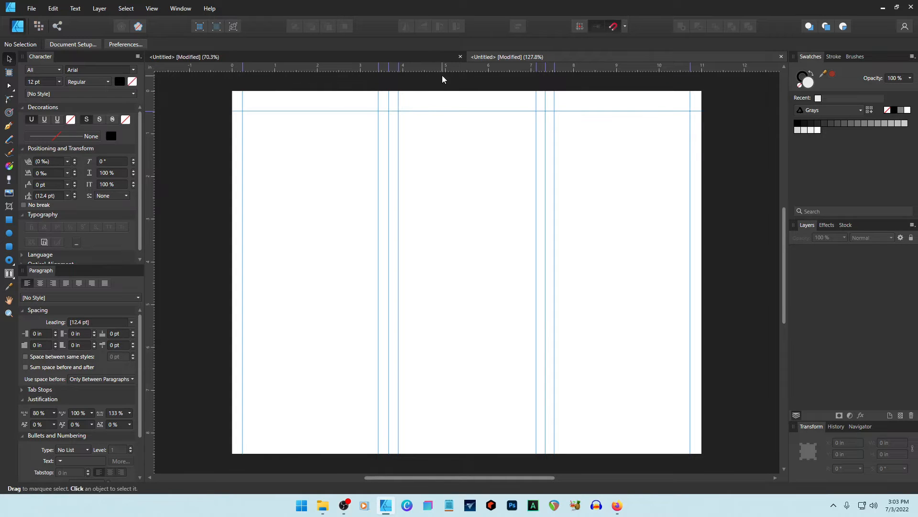
drag(443, 79, 464, 438)
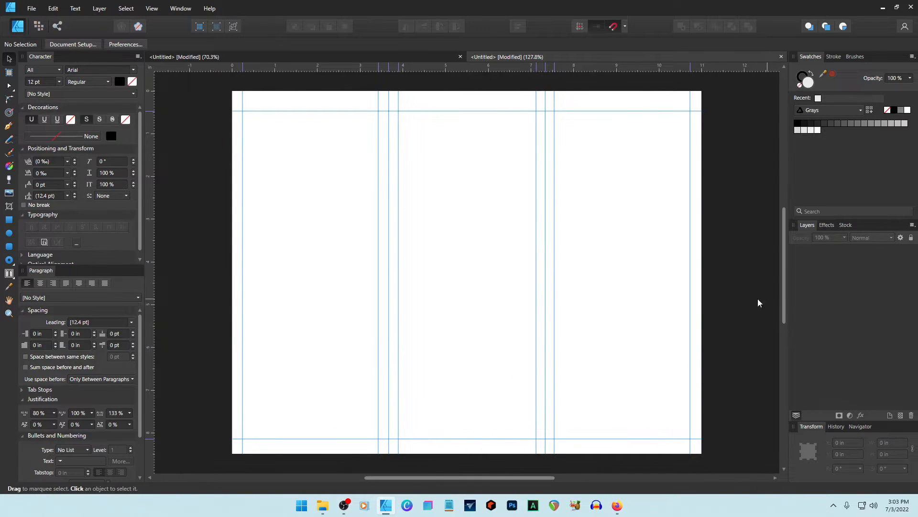
click(150, 10)
click(171, 159)
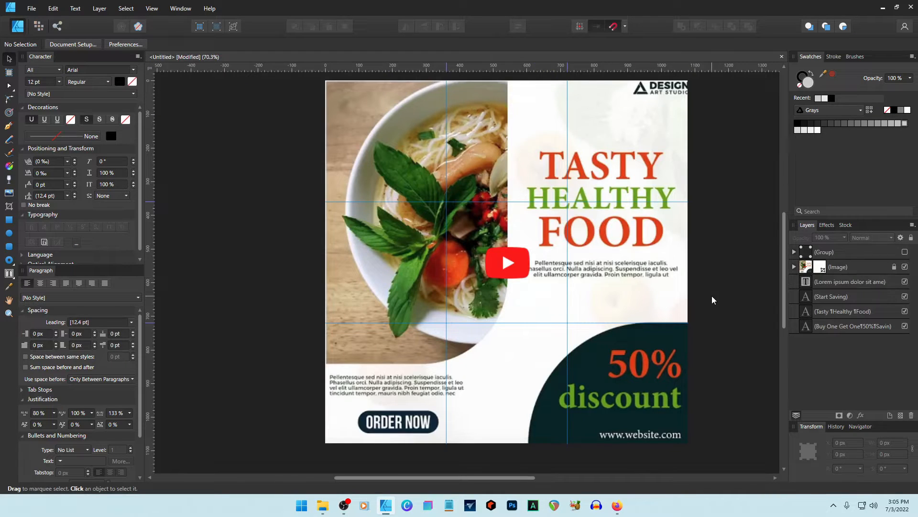
Show the circle group over the food banner to compare its elements with the guide intersections, and hide the group again.
click(905, 252)
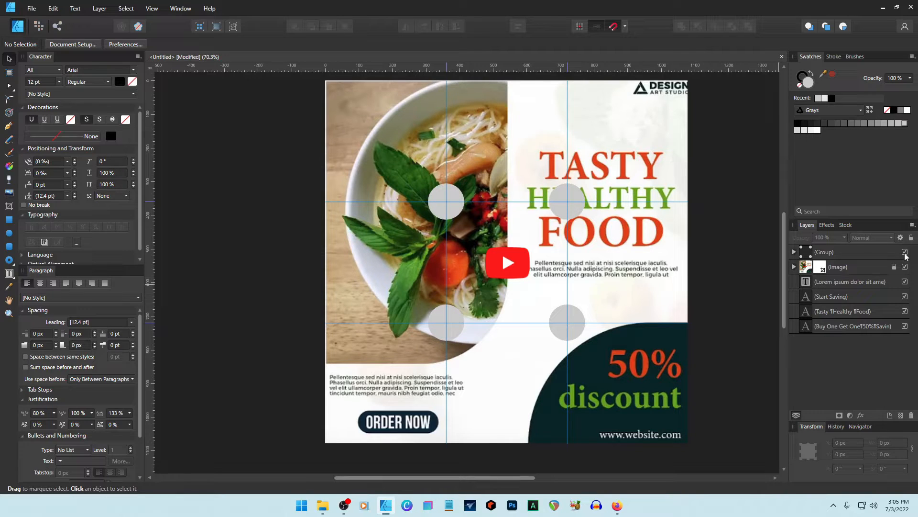
click(905, 252)
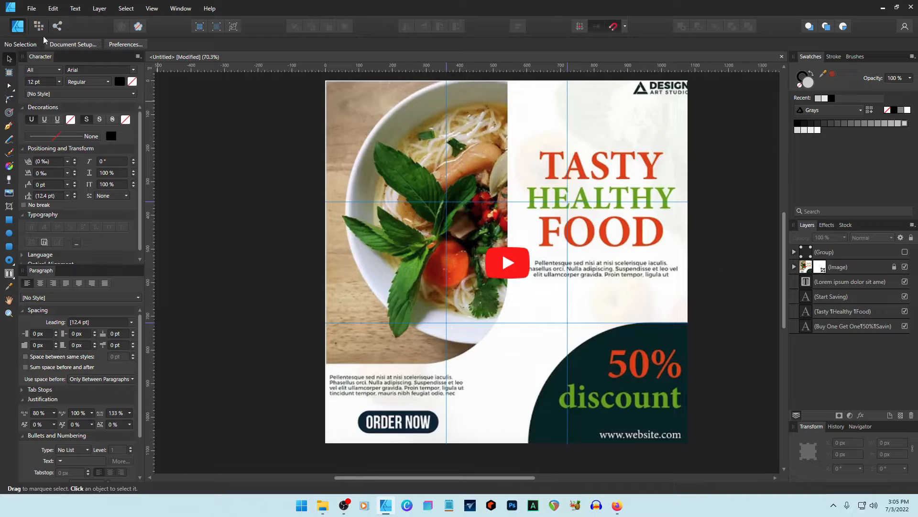
click(151, 9)
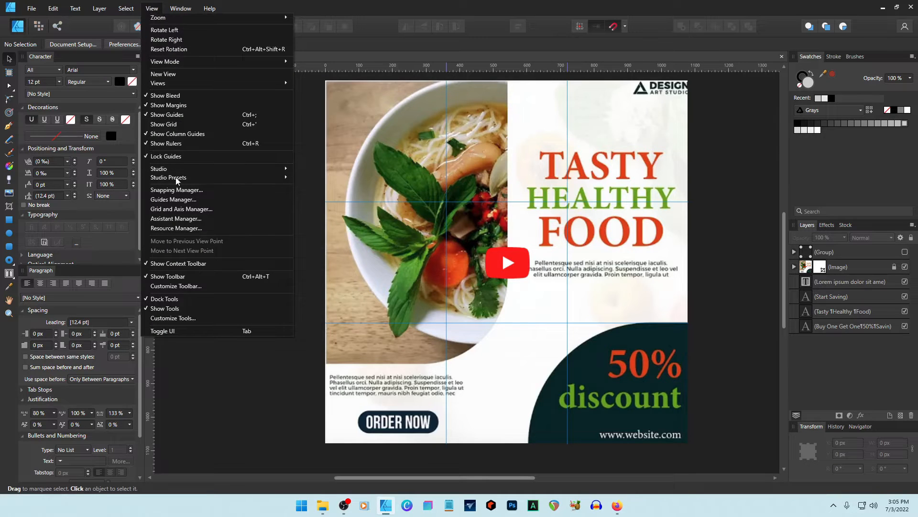
click(273, 459)
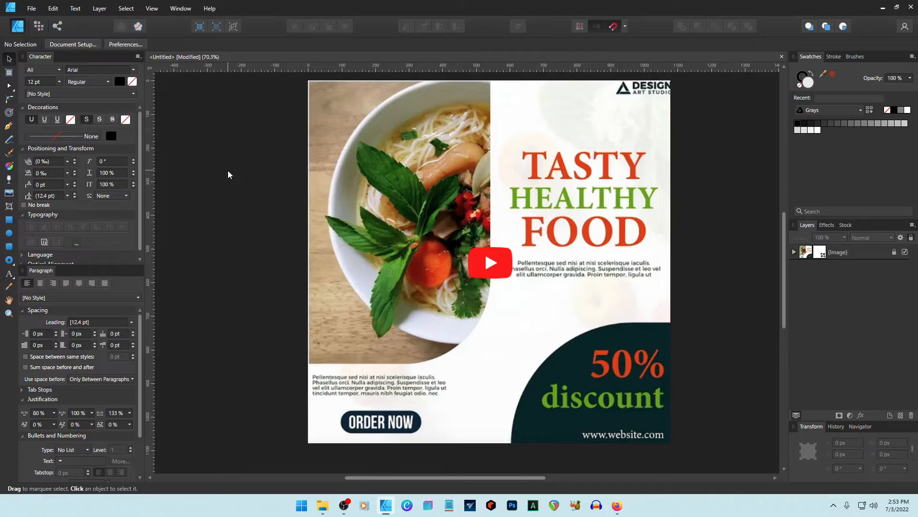
Add art text reading "Buy One Get One", "50%" and "Savings" on three lines and move it beside the banner's 50% discount area.
key(t)
click(387, 153)
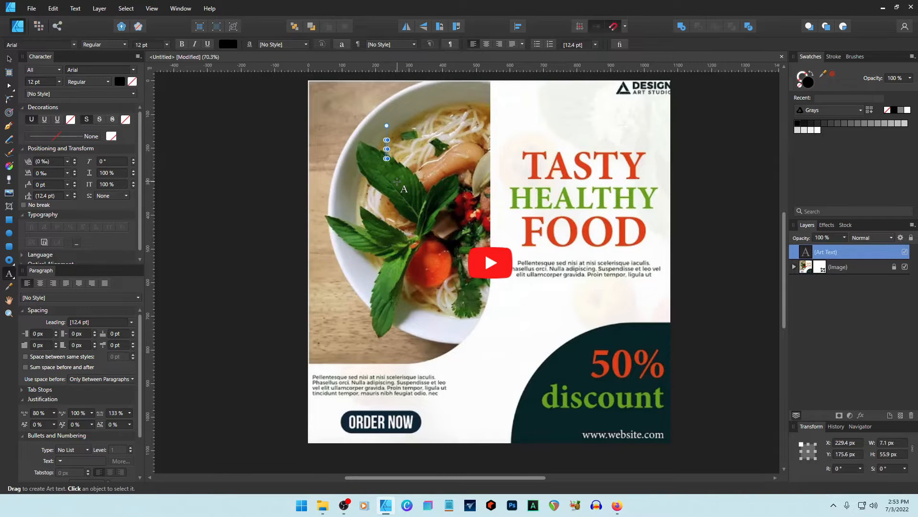
text(Buy On)
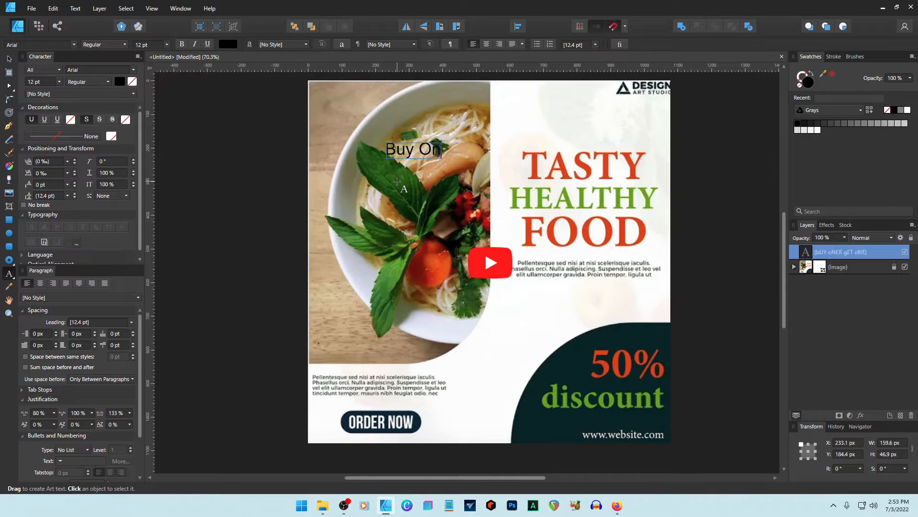
text(e Get One)
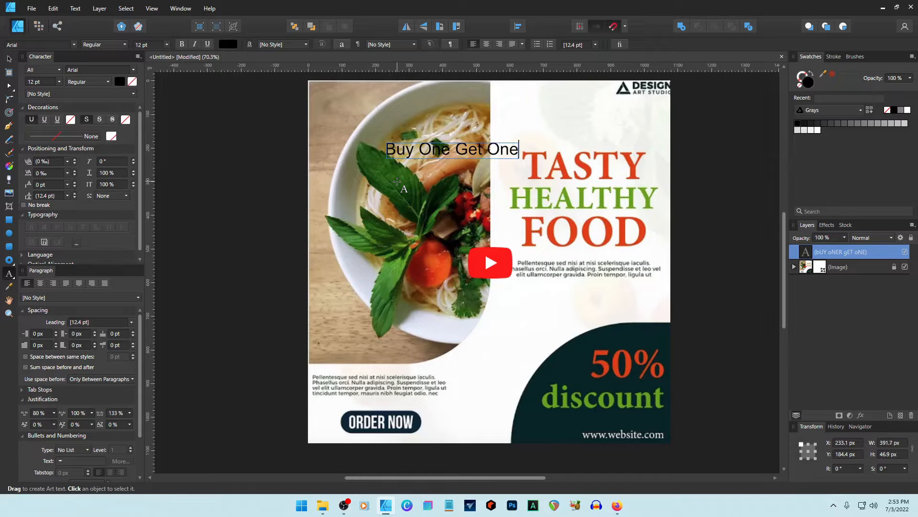
key(Return)
text(50)
text(%)
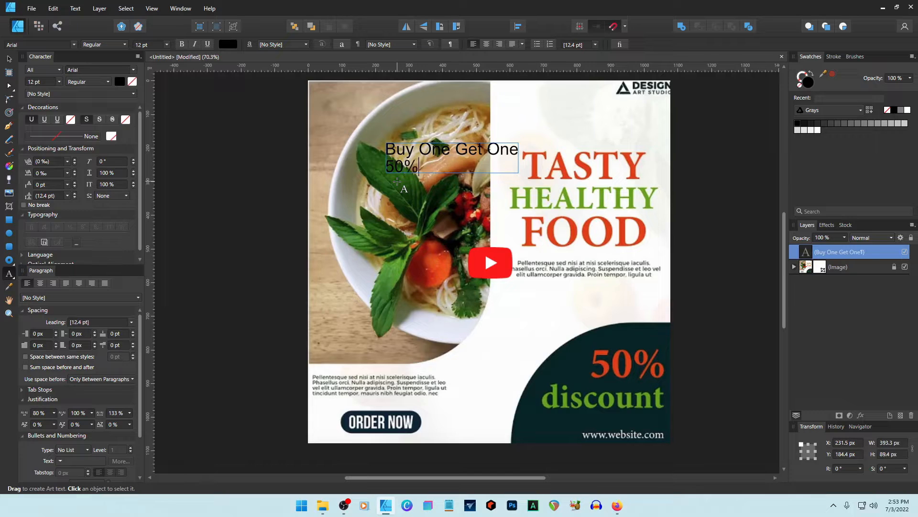
key(Return)
text(Savings)
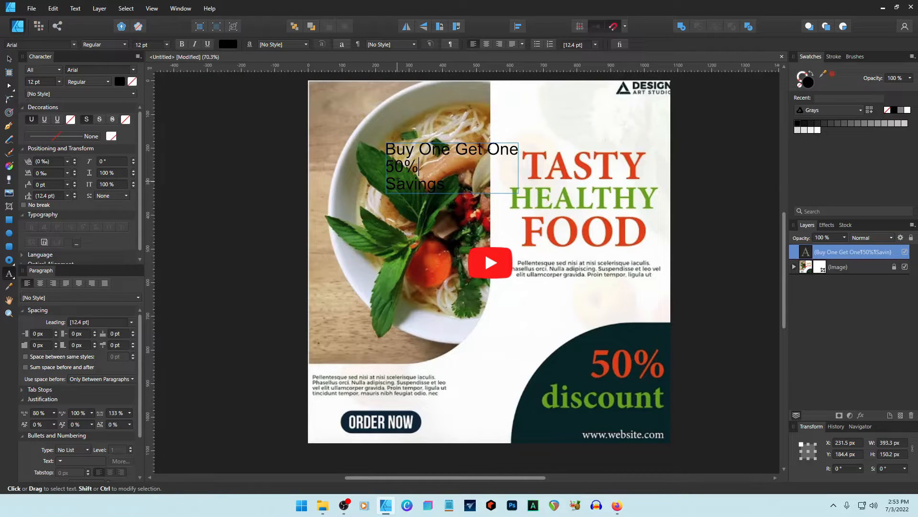
key(Escape)
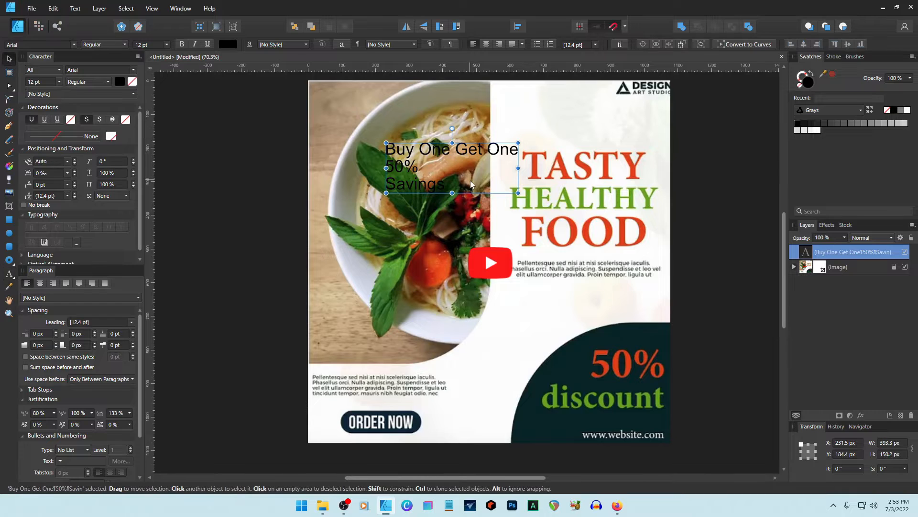
drag(471, 184, 540, 372)
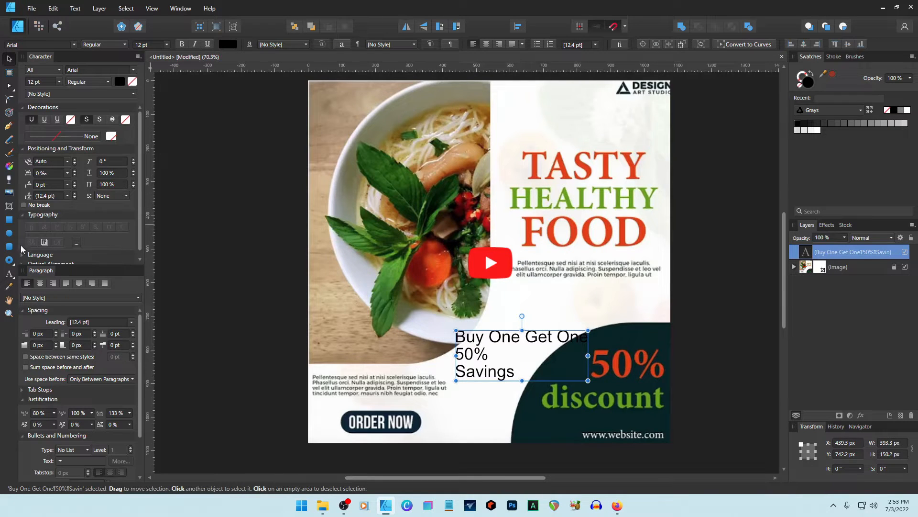
Add art text over the bowl photo reading "Tasty", "Healthy" and "Food" on three separate lines.
click(9, 274)
click(400, 152)
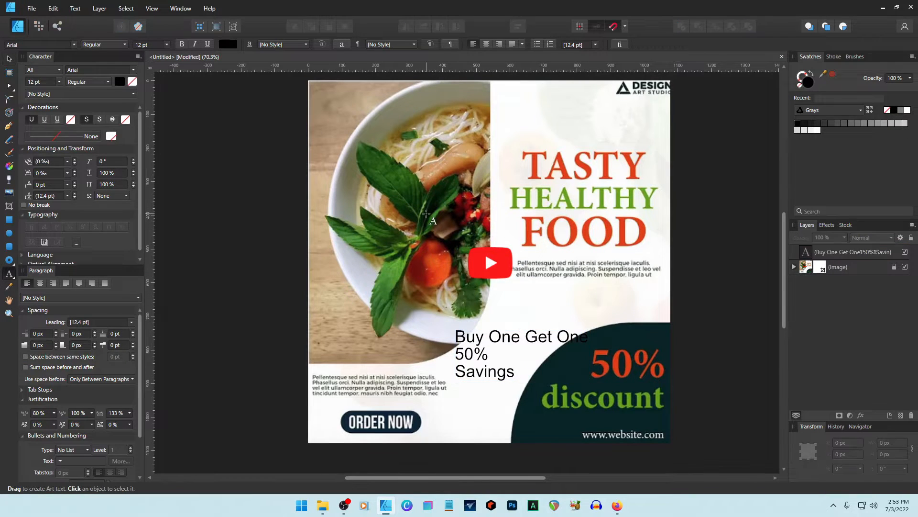
text(Tasty)
key(Return)
text(Healthy)
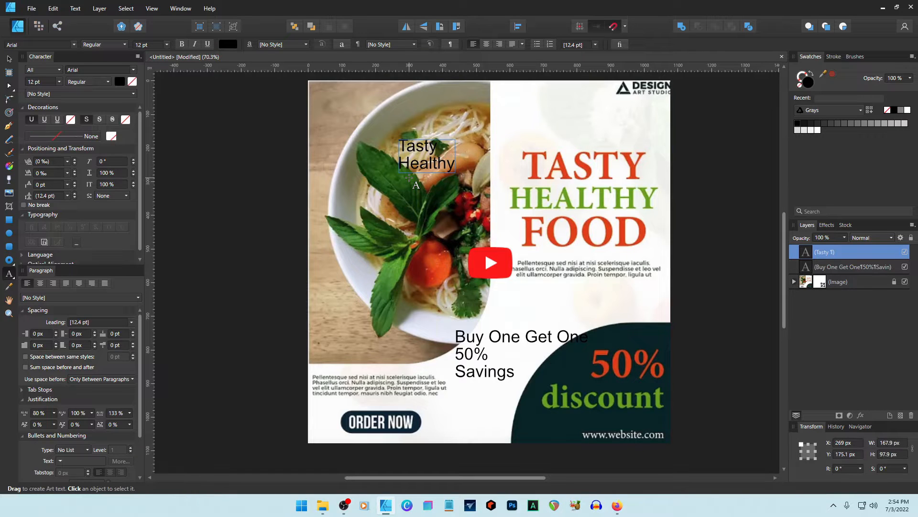
key(Return)
text(Food)
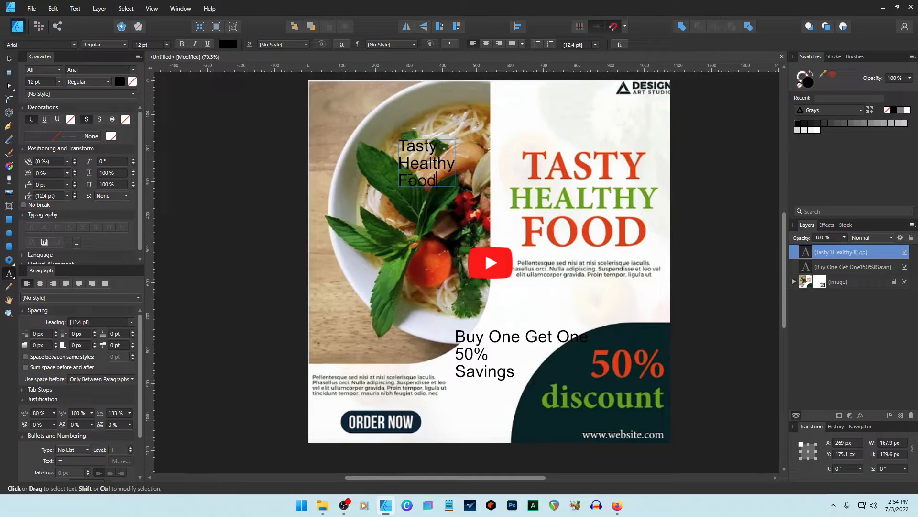
Move the "Tasty Healthy Food" text above the banner's headline and shift the "Buy One Get One" text over the dark discount shape.
click(9, 61)
drag(439, 168, 539, 127)
click(495, 340)
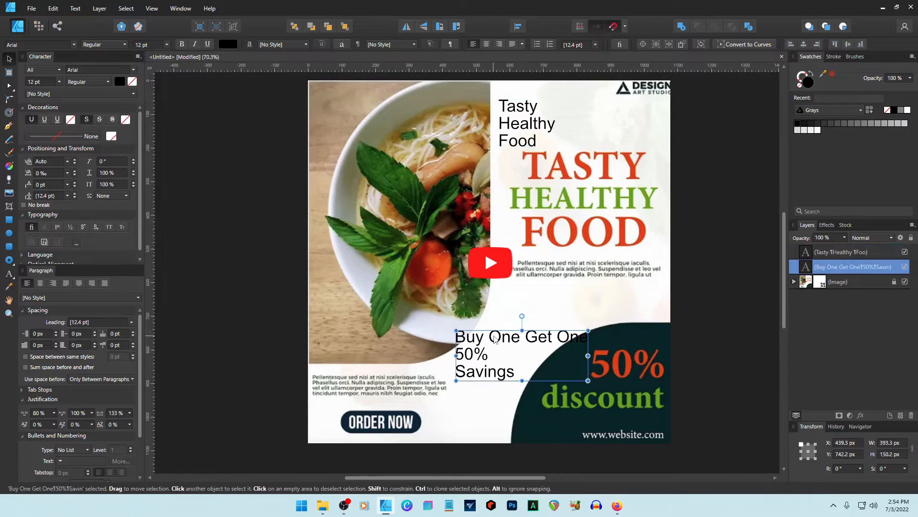
drag(495, 339, 556, 331)
Add art text reading "Start Saving" over the bowl photo.
click(9, 274)
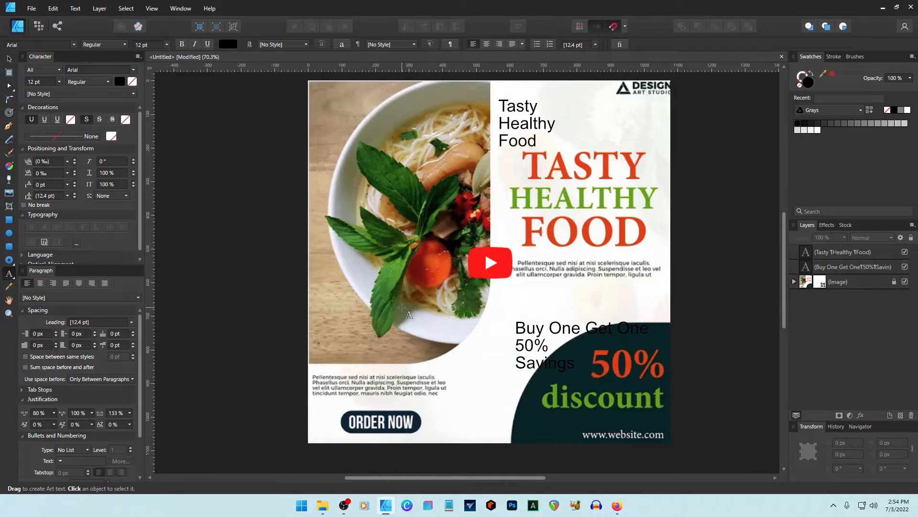
click(381, 233)
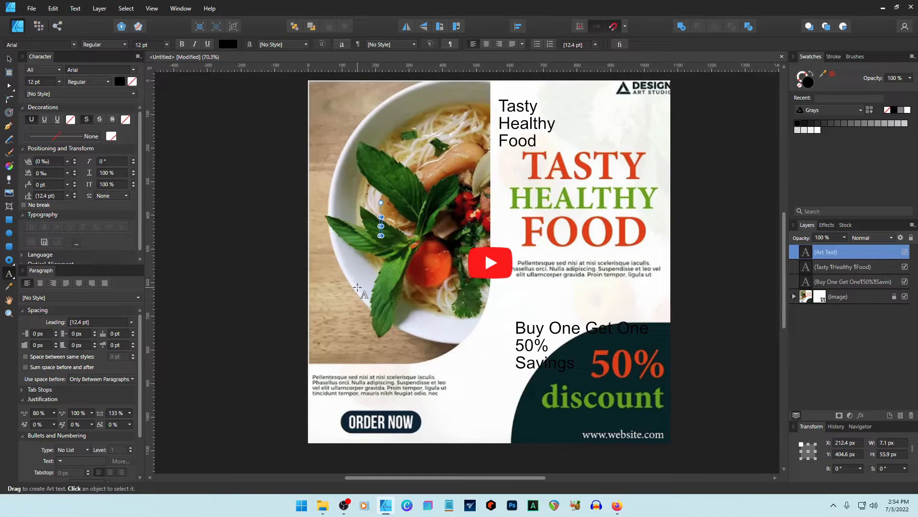
text(Start Sav)
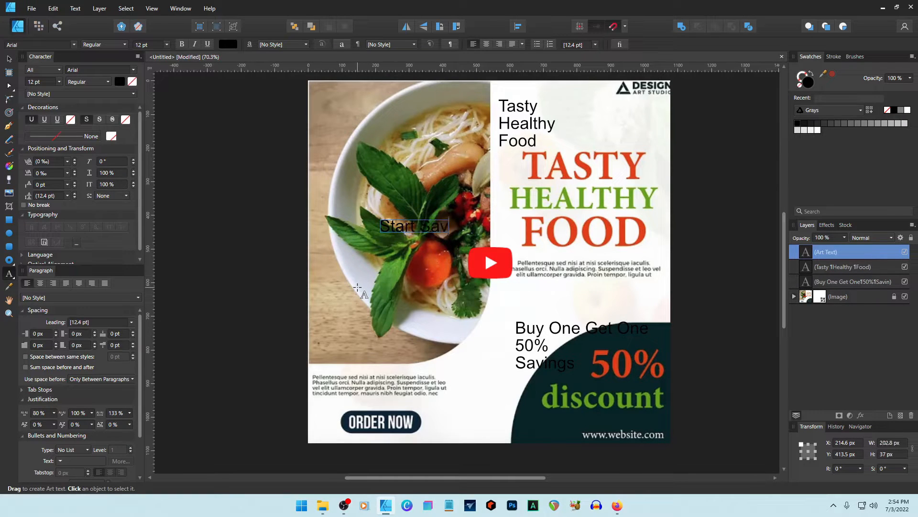
text(ing)
key(Escape)
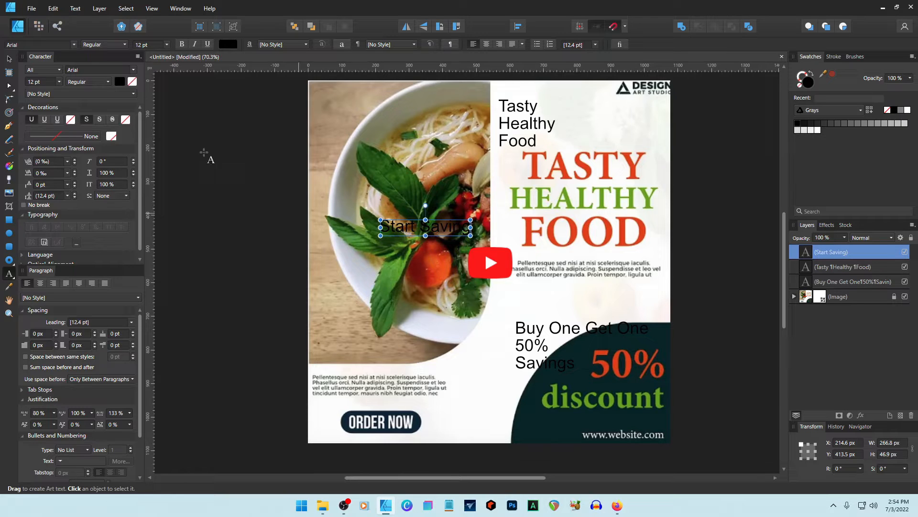
Move "Start Saving" above the banner's ORDER NOW button and stack "Tasty Healthy Food" over "Buy One Get One" near the lower middle.
click(8, 59)
drag(411, 230, 383, 396)
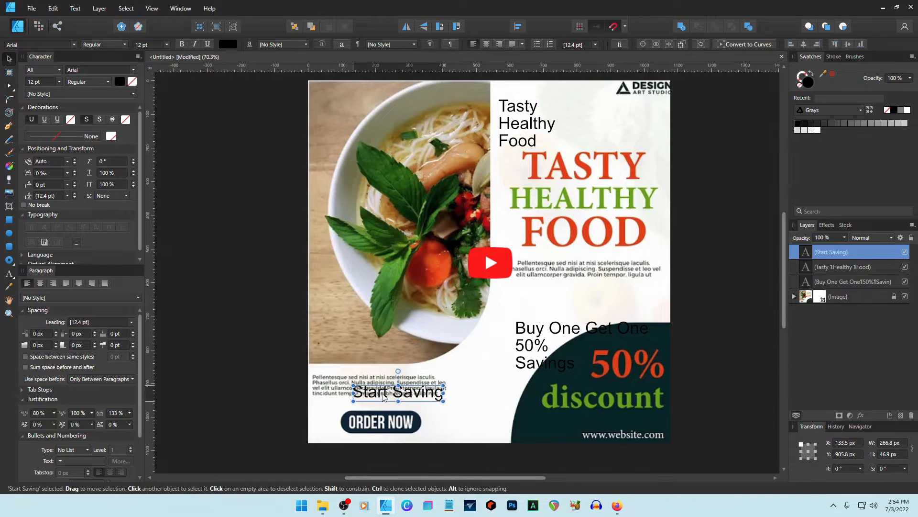
drag(533, 350, 486, 389)
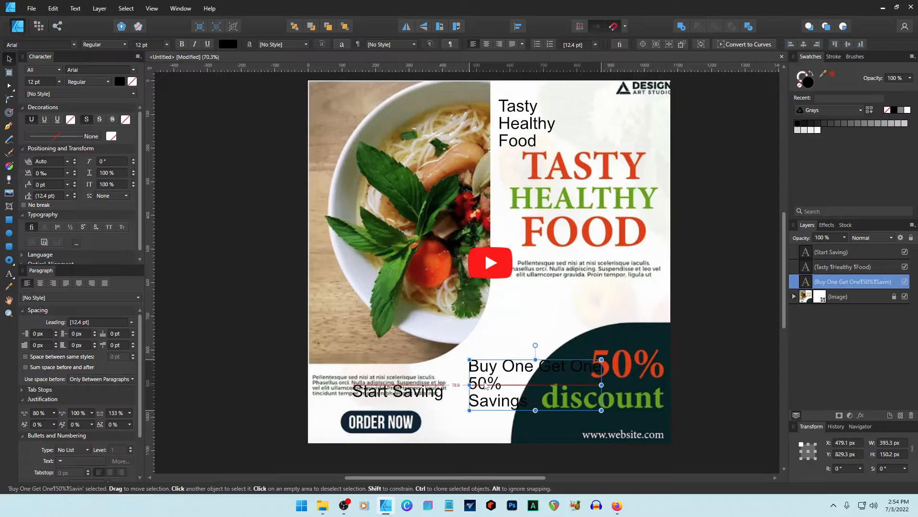
mouse_move(522, 117)
mouse_down()
mouse_move(497, 316)
mouse_move(492, 310)
mouse_up()
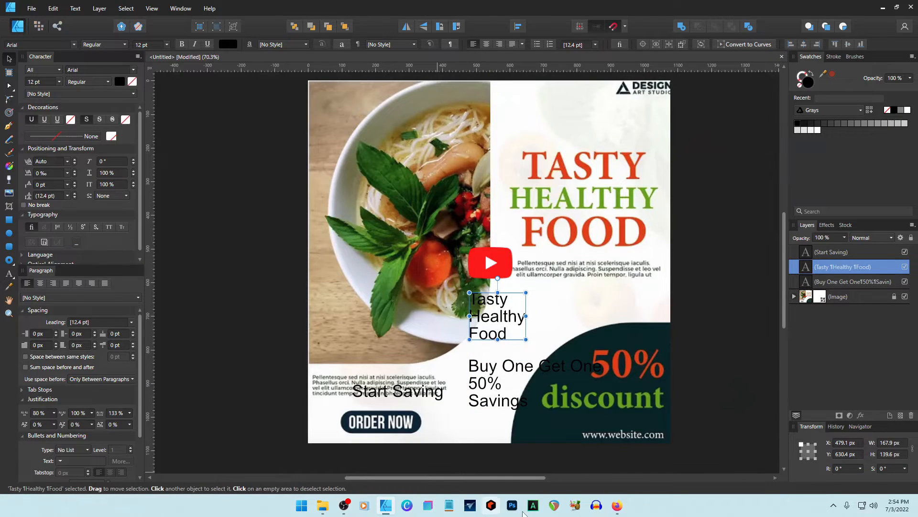
Switch to the browser, generate 1 paragraph on the Lorem Ipsum site, copy it and return to Affinity Designer.
click(617, 505)
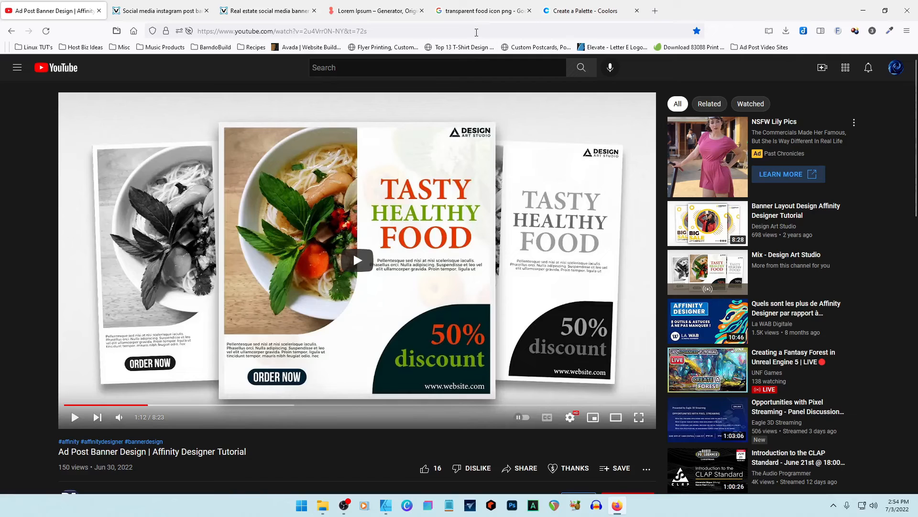
click(375, 10)
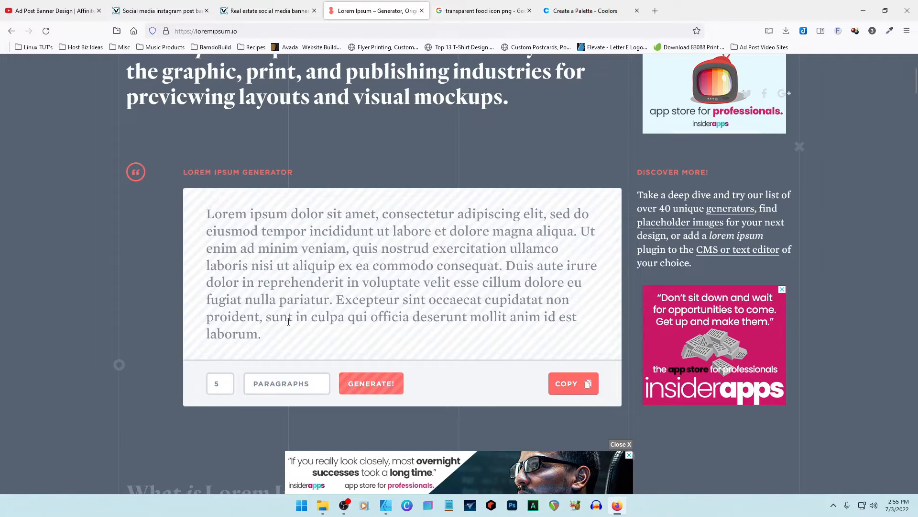
double_click(217, 383)
text(1)
click(381, 385)
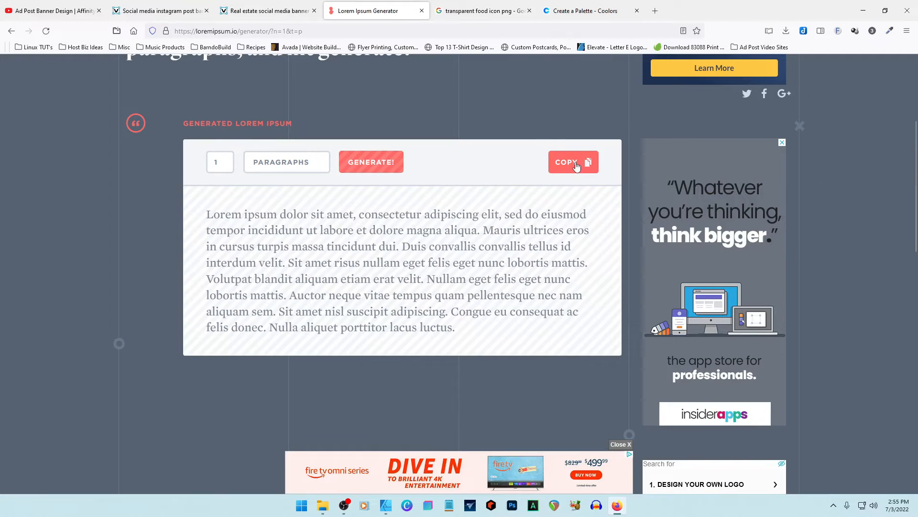
click(583, 160)
key(alt+Tab)
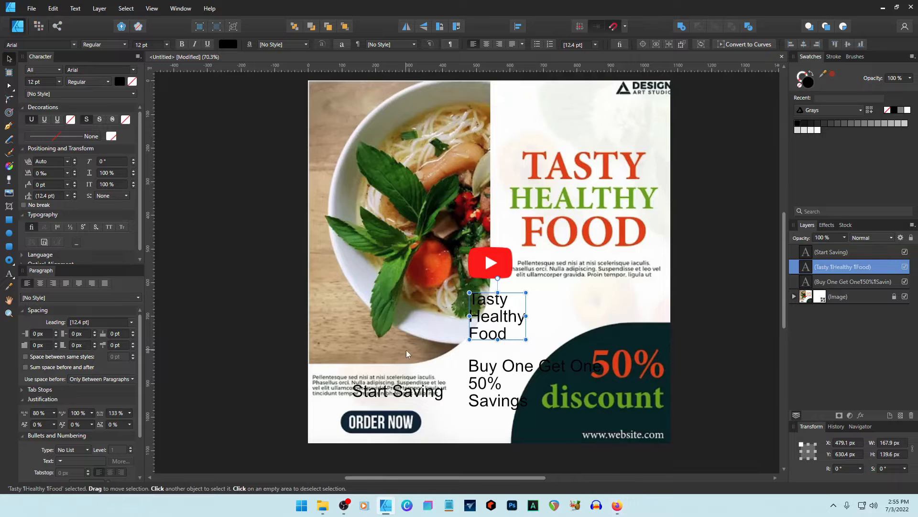
key(ctrl+v)
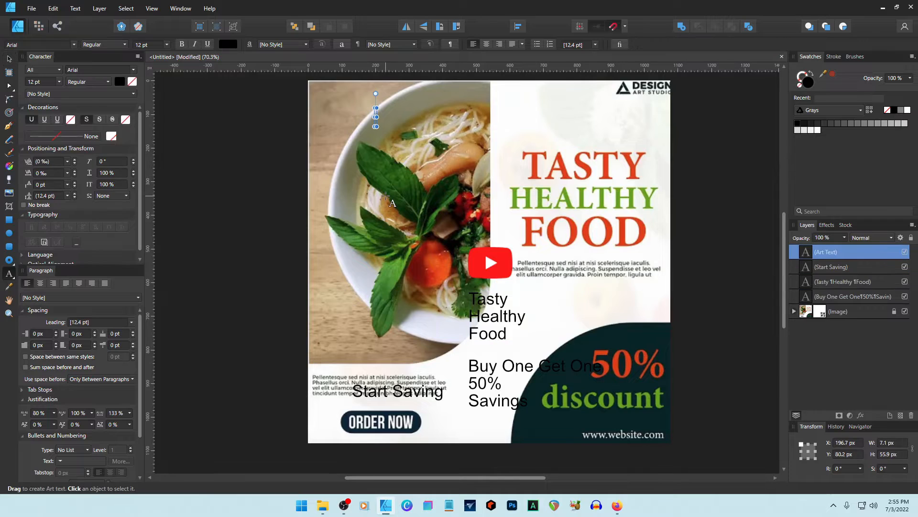
drag(546, 119, 522, 133)
key(ctrl+z)
key(ctrl+z)
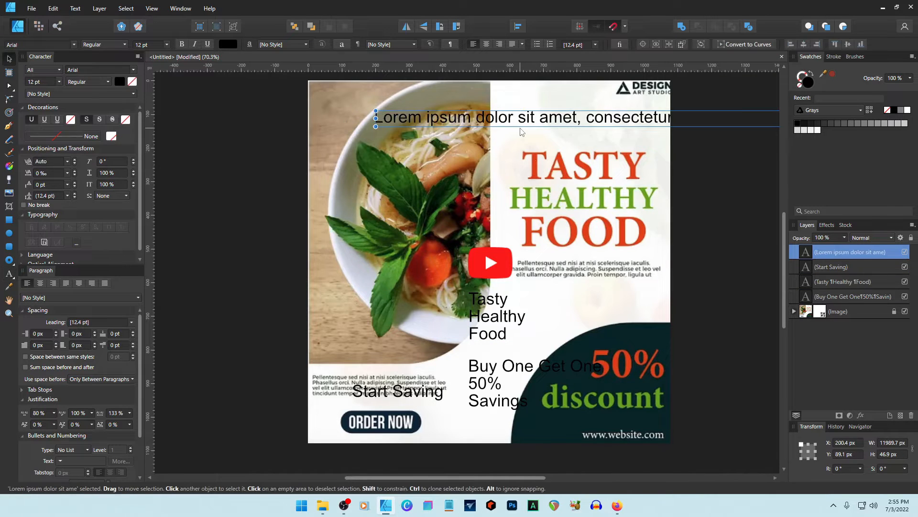
Draw a text frame about 821 by 528 px across the banner and paste the lorem ipsum paragraph into it.
click(9, 275)
click(48, 285)
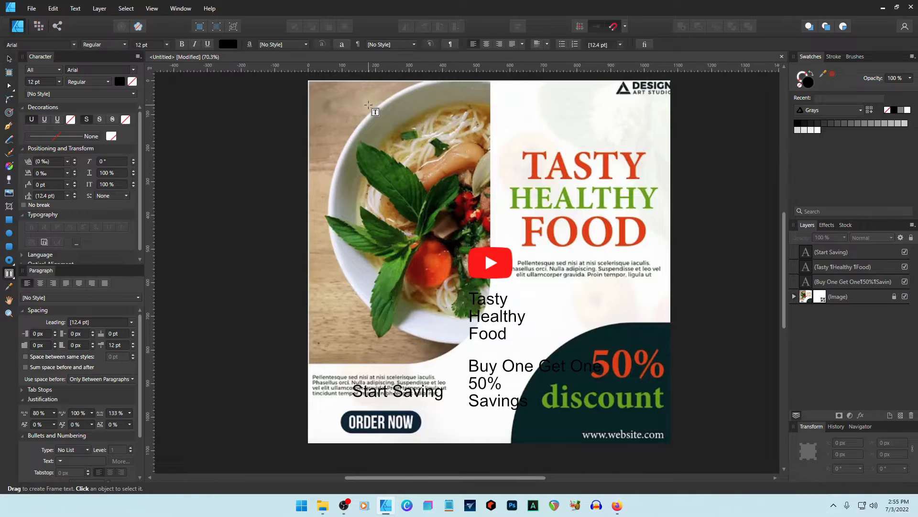
drag(368, 105, 644, 282)
key(ctrl+v)
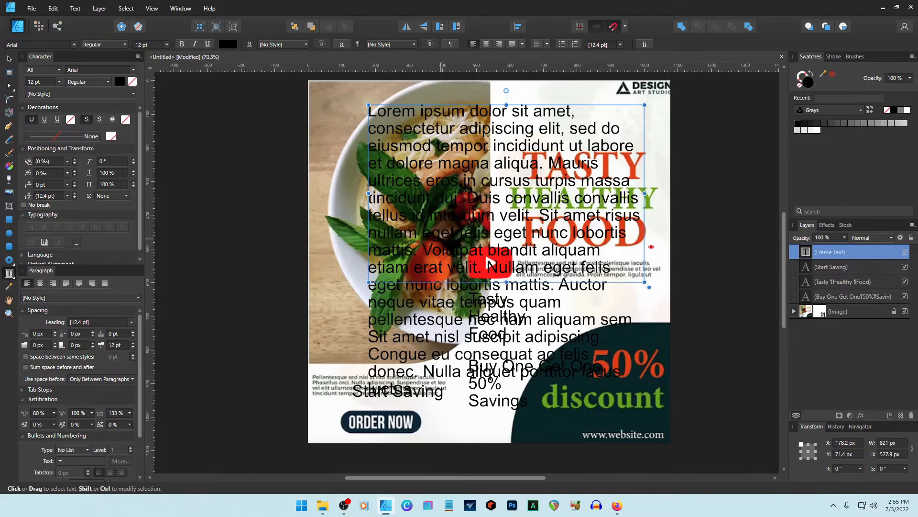
Tighten the paragraph's leading override to 7.4 pt and delete its text after "etiam erat velit.".
key(ctrl+a)
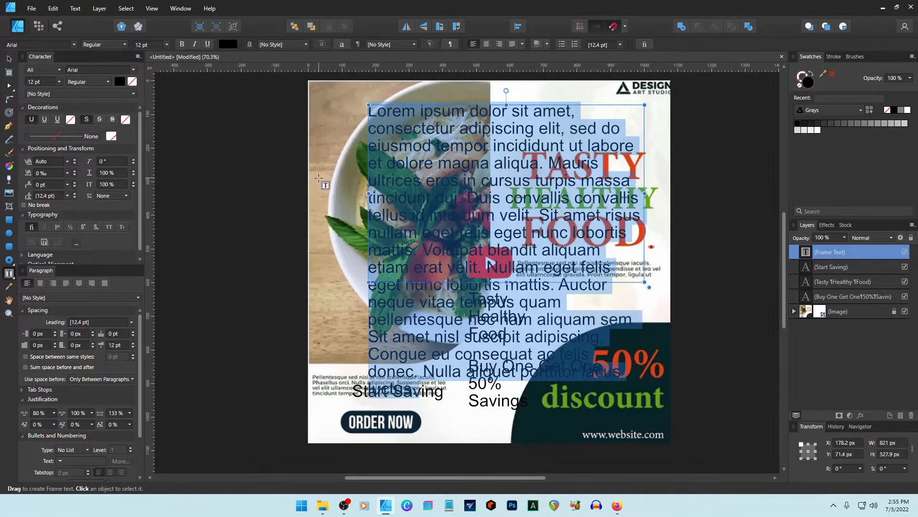
click(75, 198)
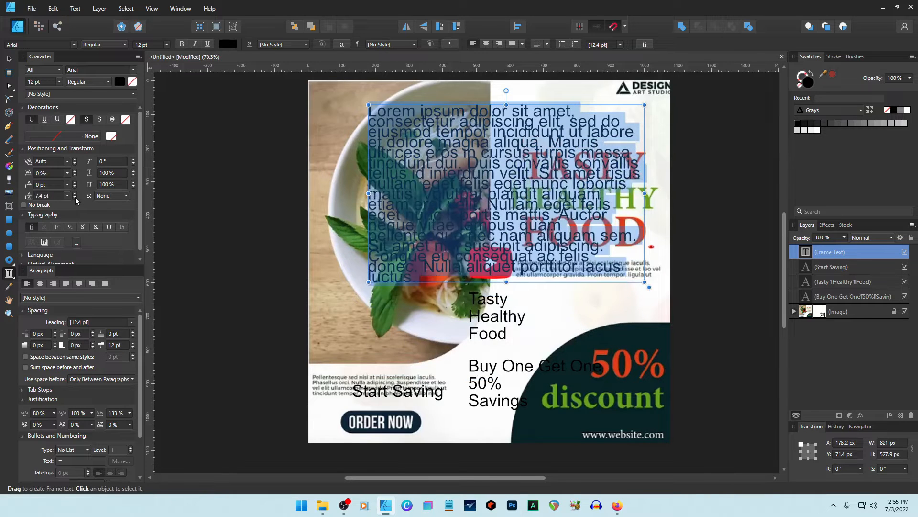
drag(486, 203, 419, 280)
key(BackSpace)
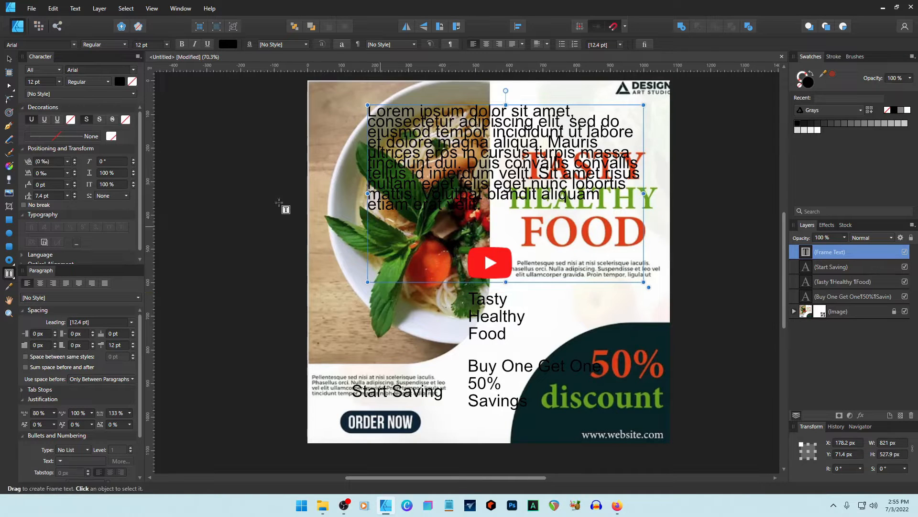
Move the lorem ipsum frame and the three ad copy texts off the canvas beside the banner.
drag(478, 149, 133, 200)
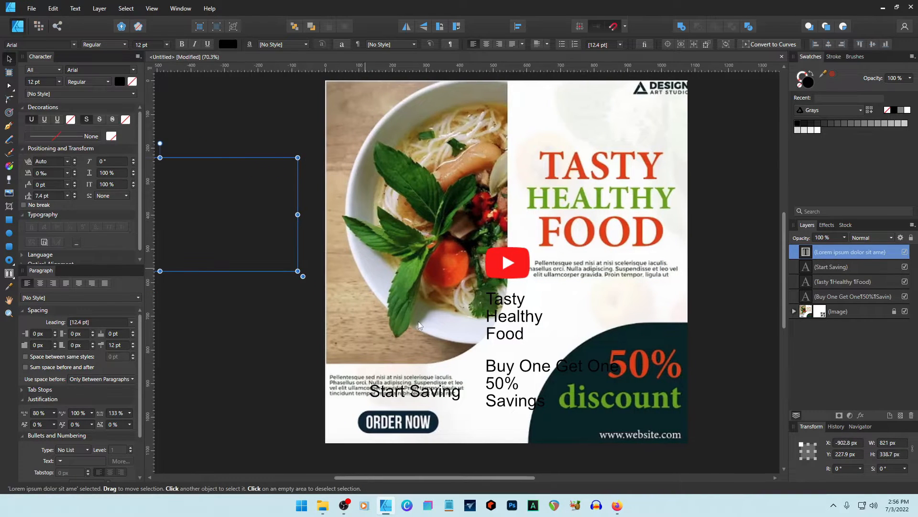
mouse_move(501, 328)
mouse_down()
mouse_move(429, 288)
mouse_move(181, 101)
mouse_up()
mouse_move(443, 394)
mouse_down()
mouse_move(238, 412)
mouse_move(244, 419)
mouse_up()
Select the off-canvas text layers one by one to check where each sits on the pasteboard.
click(265, 262)
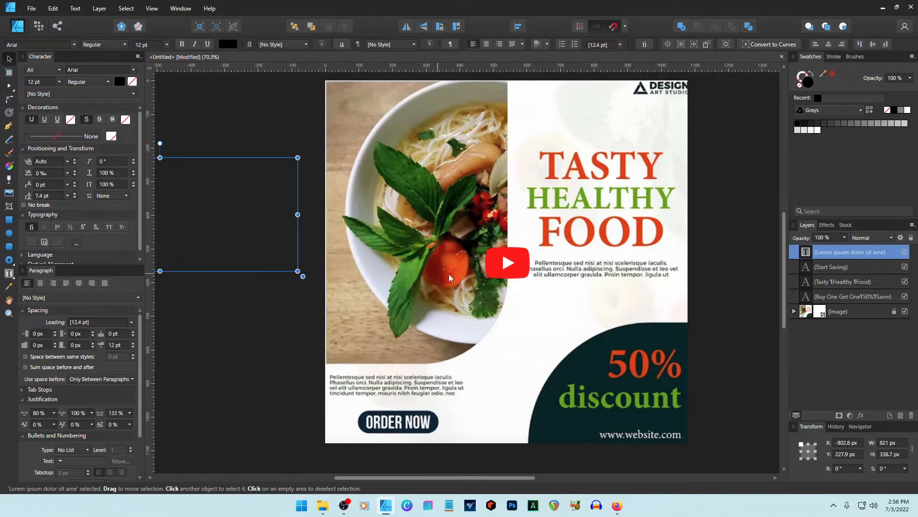
click(607, 221)
click(842, 281)
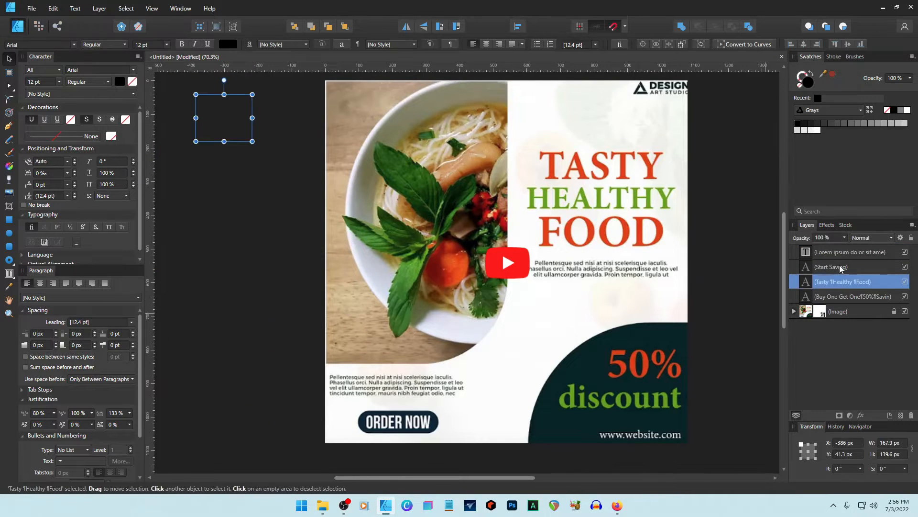
click(842, 267)
click(842, 252)
click(735, 301)
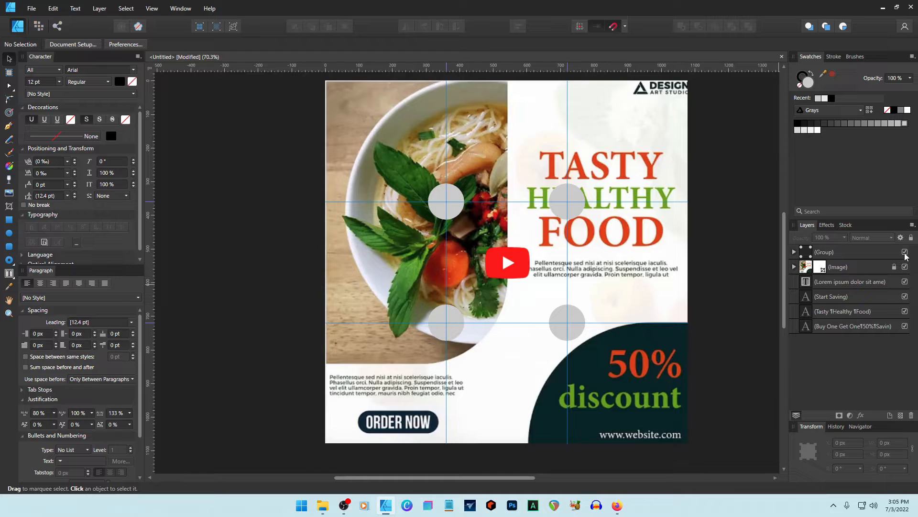
Hide the circle group and the reference banner image so only the guides show on the canvas.
click(905, 253)
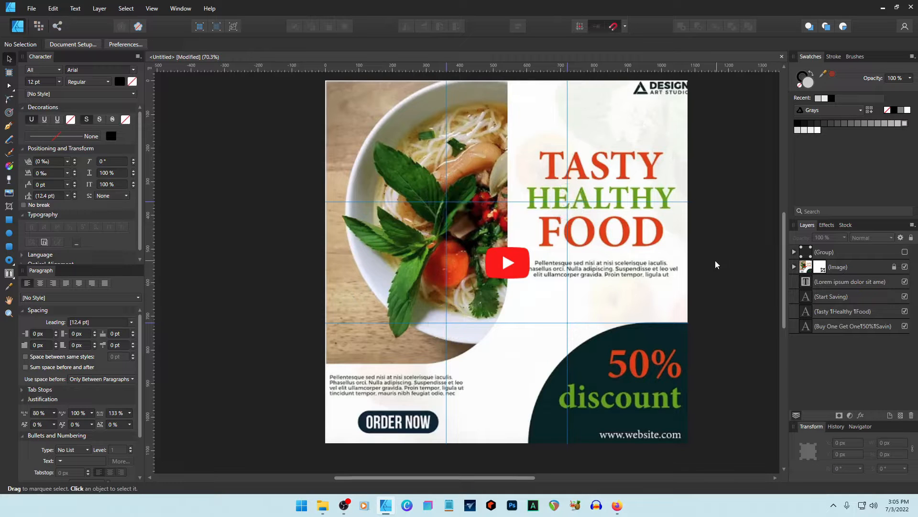
click(151, 8)
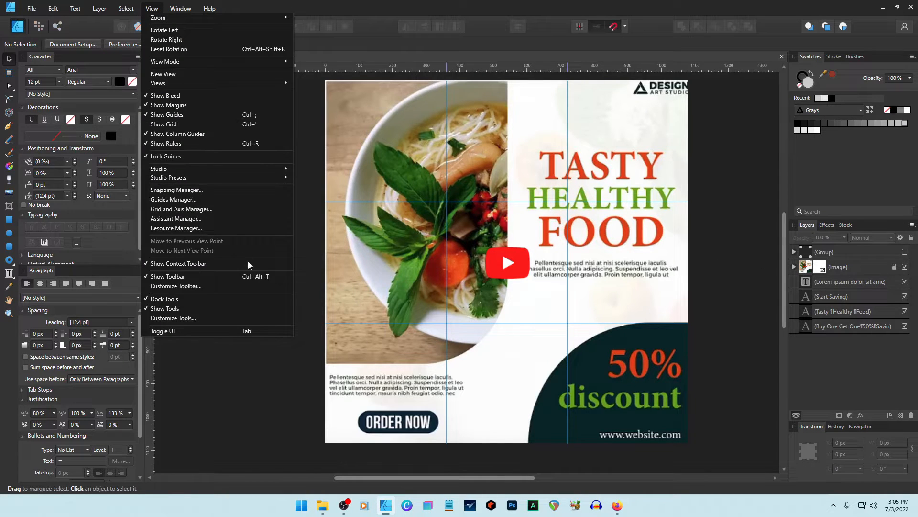
click(282, 429)
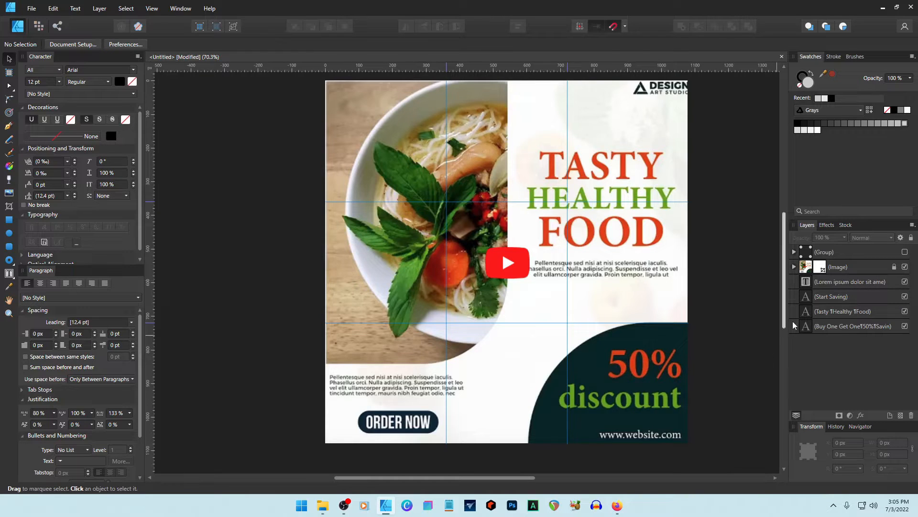
click(905, 267)
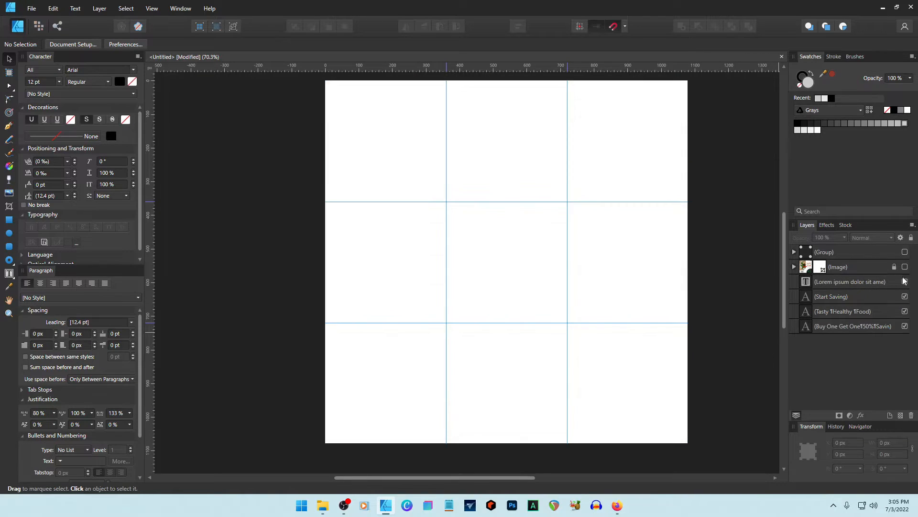
Group the four text layers and rename the group "Text".
click(842, 283)
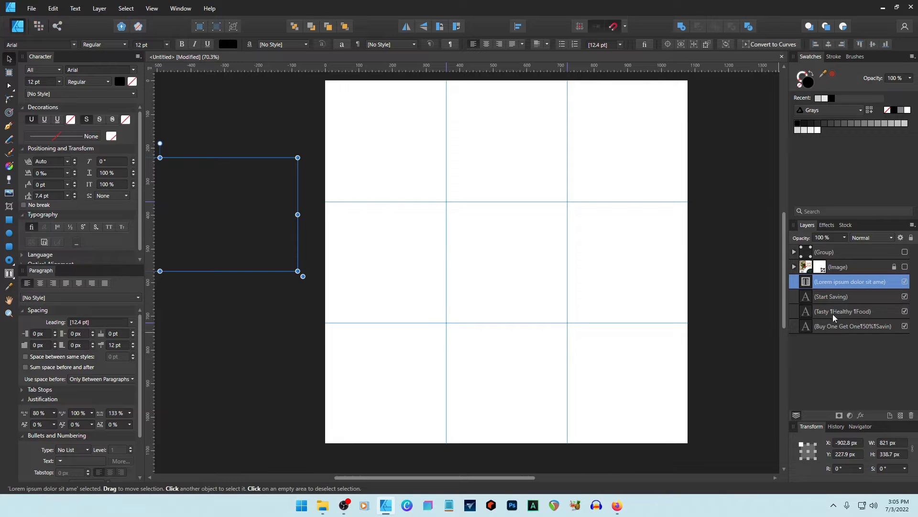
shift+click(831, 327)
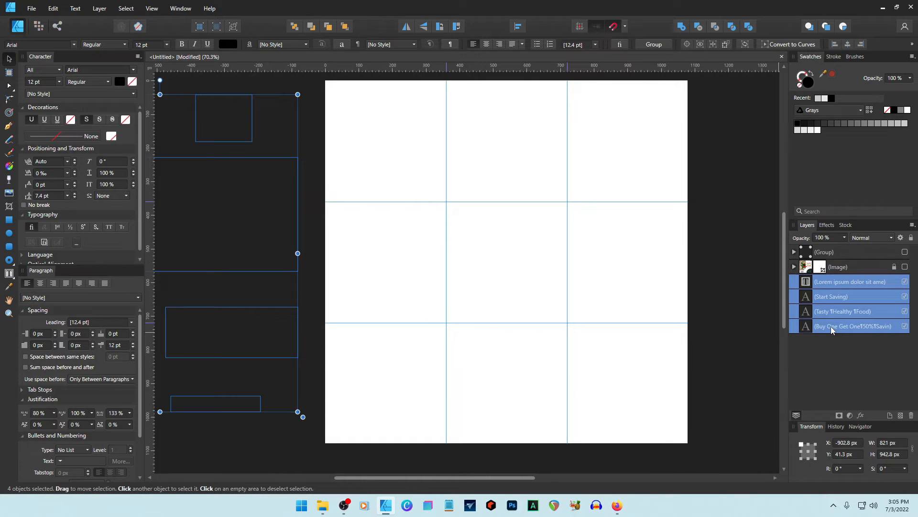
key(ctrl+g)
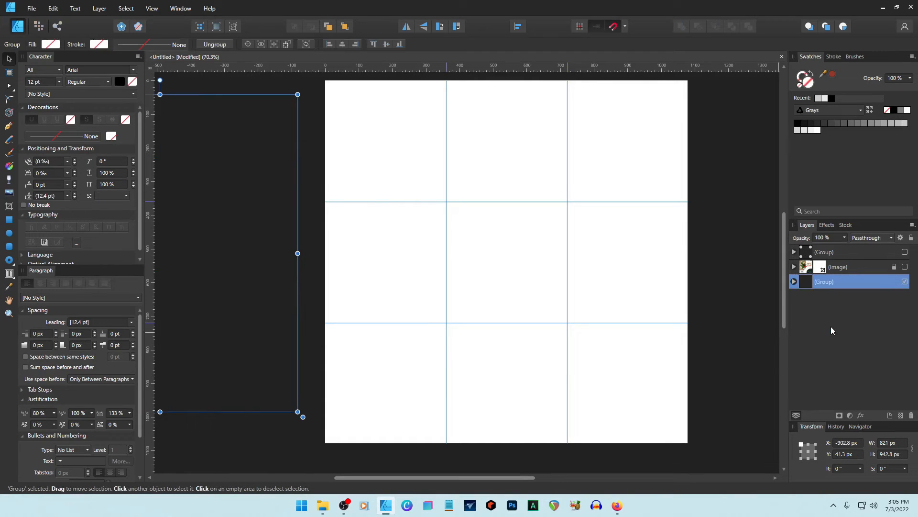
double_click(825, 282)
text(tEXT)
key(BackSpace)
key(BackSpace)
key(BackSpace)
text(Text)
key(Return)
click(732, 274)
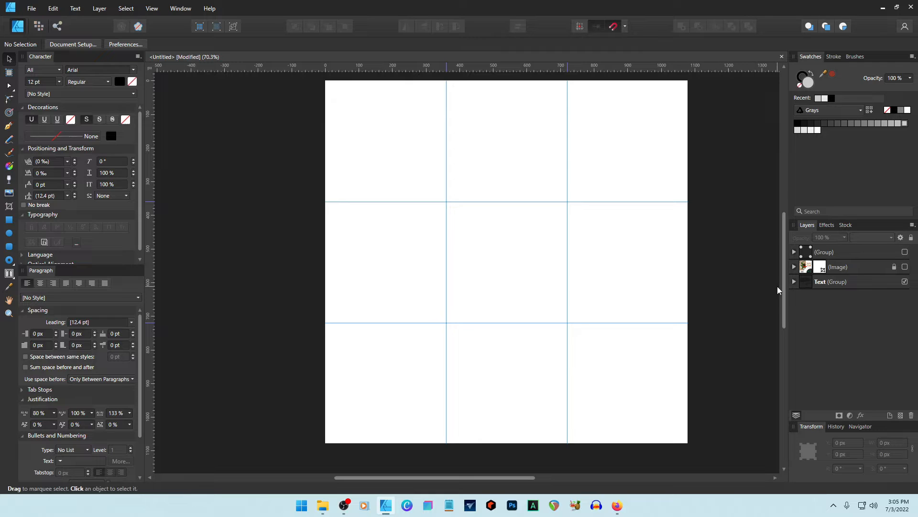
Draw a rectangle about 462 by 591 px in the canvas's upper-right corner, extending past the right vertical guide.
click(9, 220)
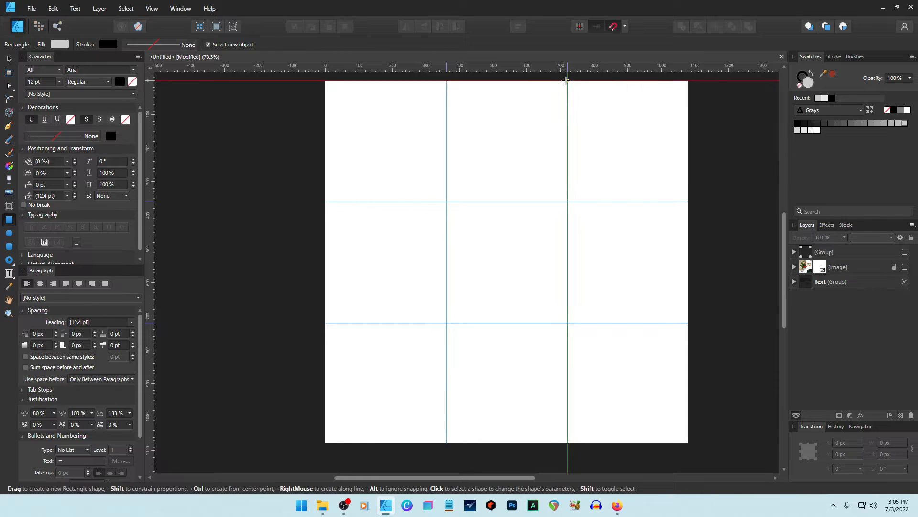
drag(566, 81, 688, 253)
drag(568, 167, 533, 177)
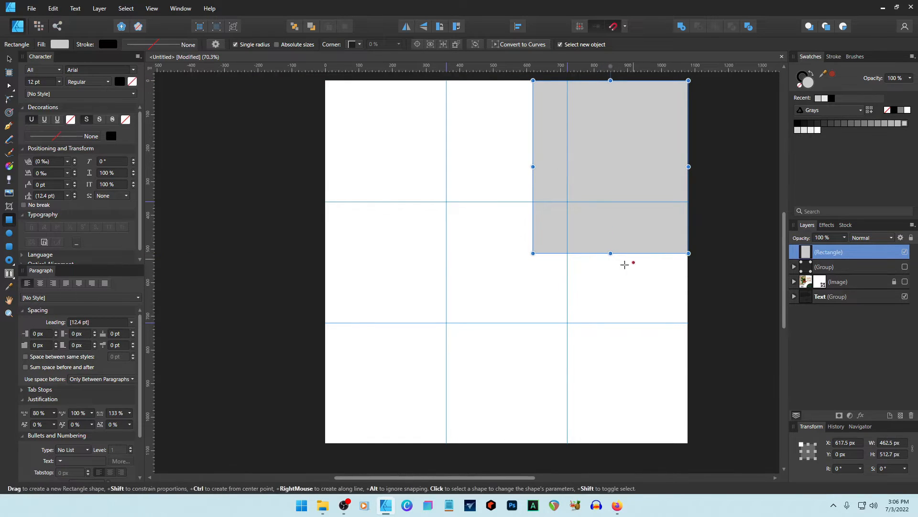
drag(611, 253, 611, 279)
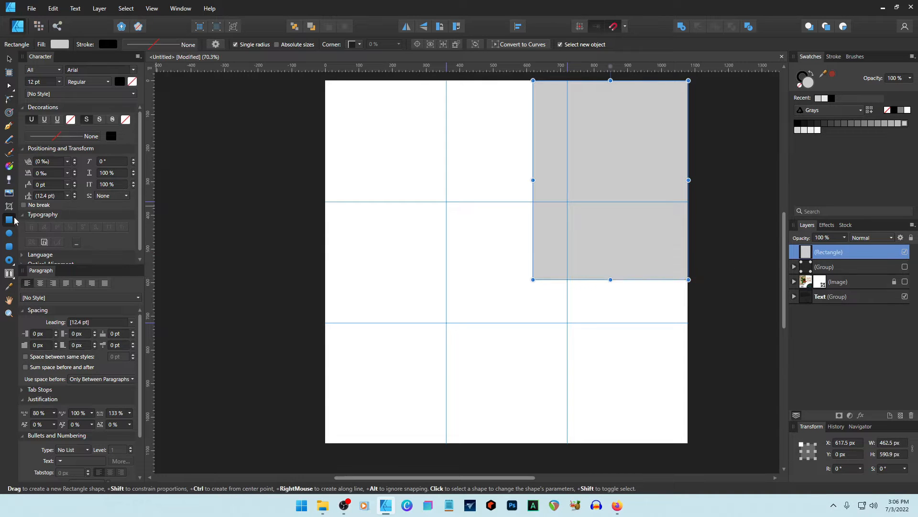
Draw a second rectangle about 462 by 364 px directly below the first and round its lower-left corner with the Corner tool.
drag(689, 402, 532, 279)
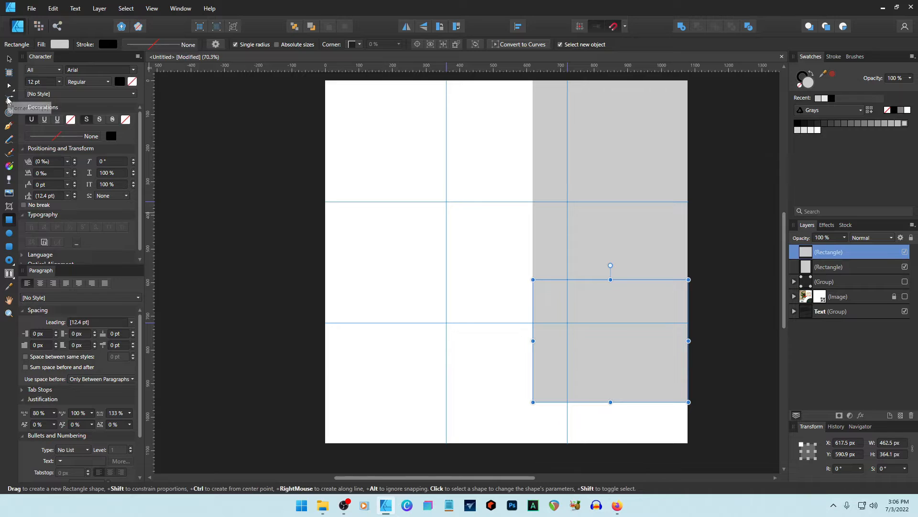
click(7, 100)
drag(535, 403, 604, 355)
click(9, 85)
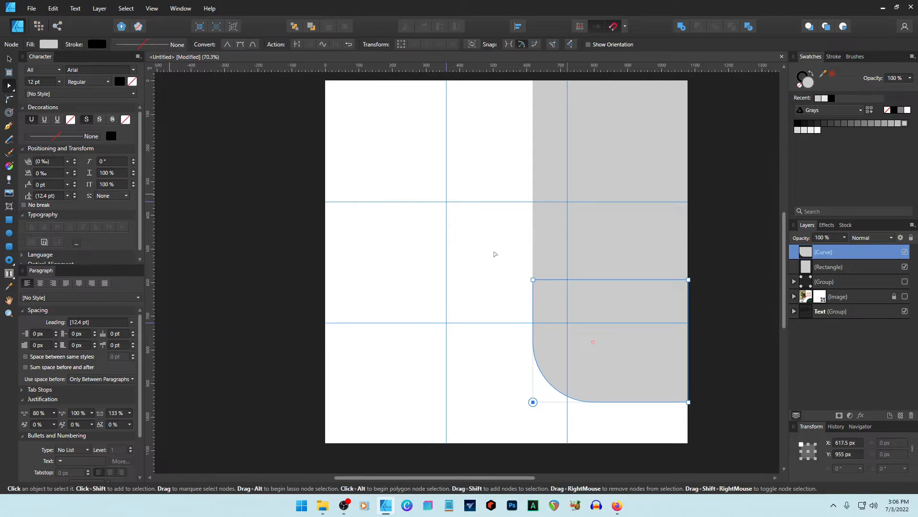
Raise the lower edge of the rounded-corner shape with the Node tool so the shape is about 247 px high.
drag(505, 263, 743, 288)
key(Down)
key(Down)
key(Down)
key(Down)
key(Down)
key(Down)
key(Down)
key(shift+Down)
key(shift+Down)
key(shift+Down)
key(shift+Down)
key(shift+Down)
key(shift+Down)
key(shift+Down)
key(shift+Down)
key(shift+Down)
key(shift+Down)
key(shift+Down)
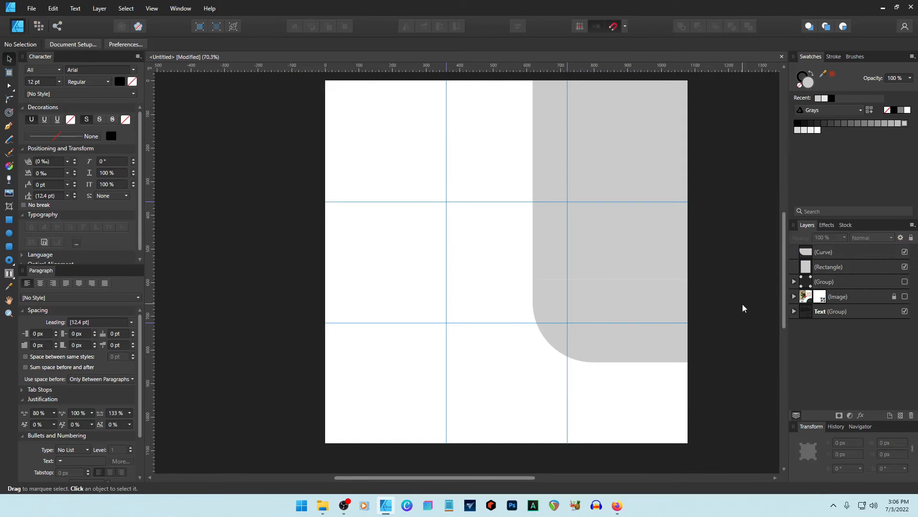
Adjust the shape's rounded lower-left corner to a radius of about 193 px with the Corner tool.
click(657, 305)
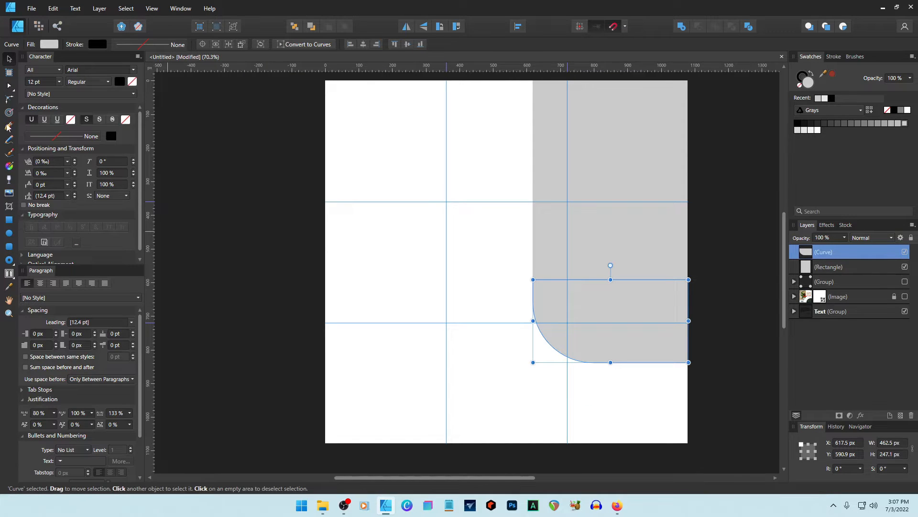
click(6, 99)
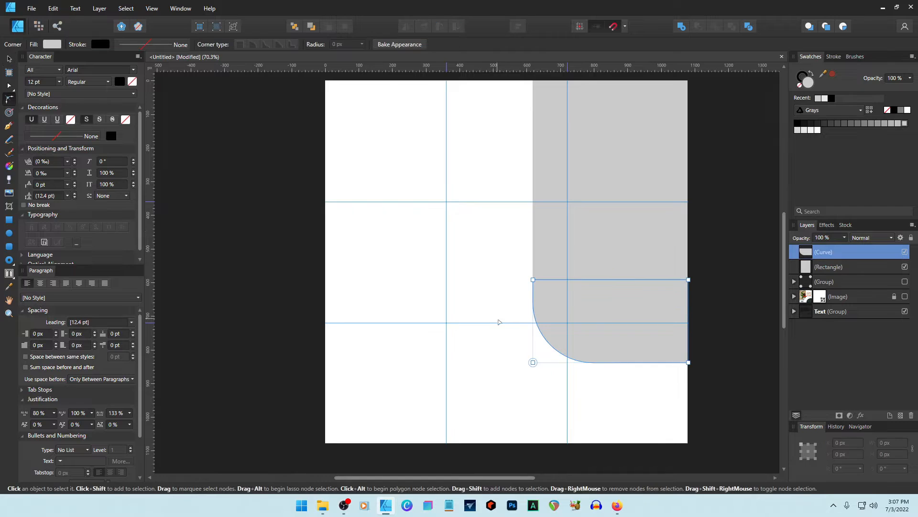
click(532, 362)
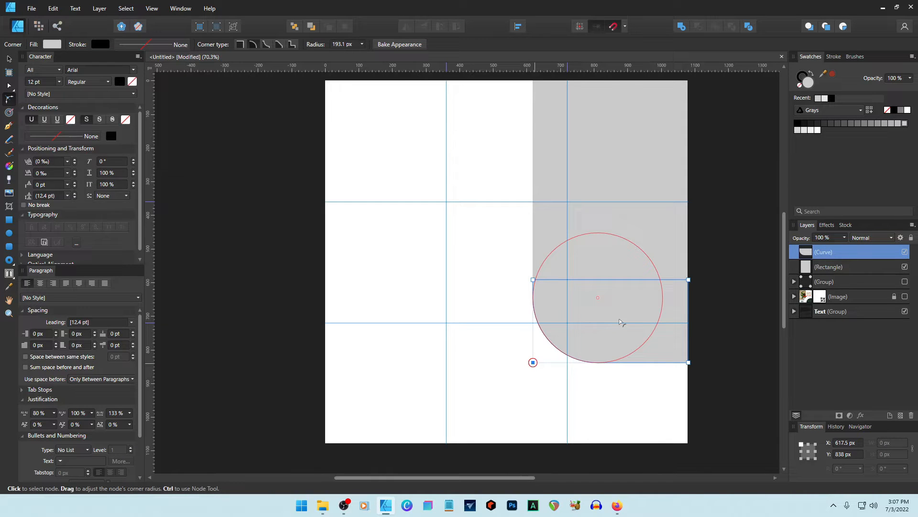
click(713, 316)
click(644, 305)
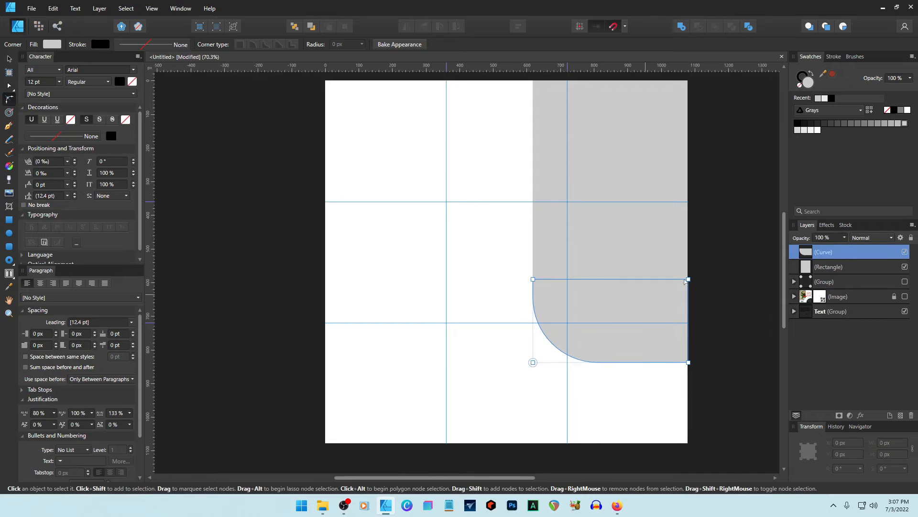
Fill the rounded-corner shape with black to set it apart from the rectangle above.
click(716, 273)
click(808, 255)
click(832, 99)
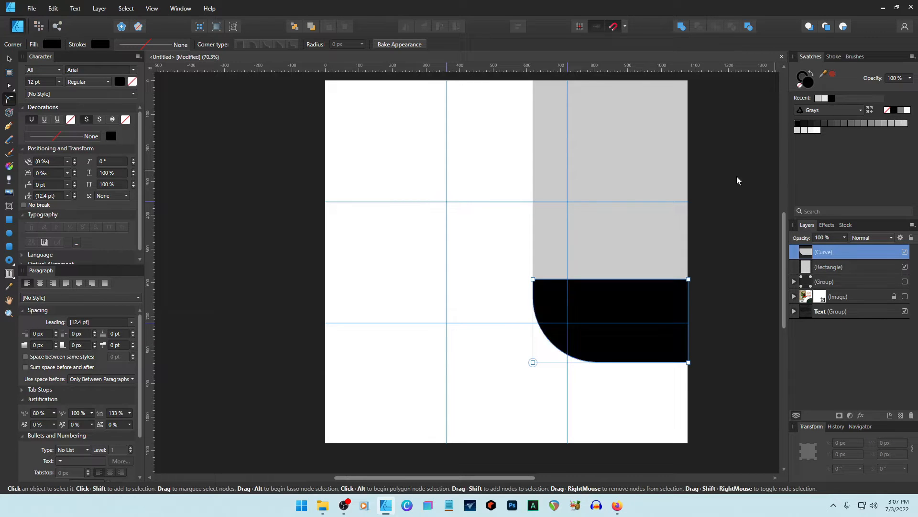
click(718, 221)
click(634, 249)
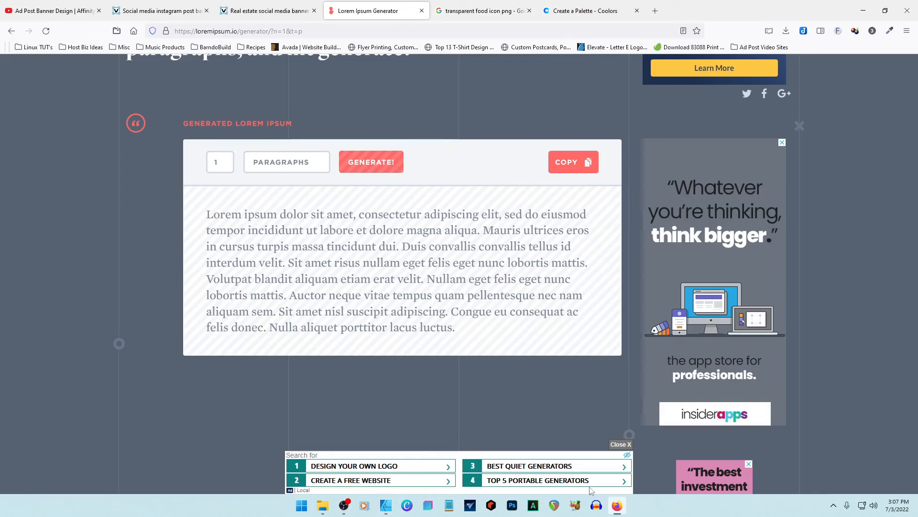
Switch to the browser, open Unsplash in a new tab and search for "pasta bowl" photos.
click(641, 457)
key(ctrl+t)
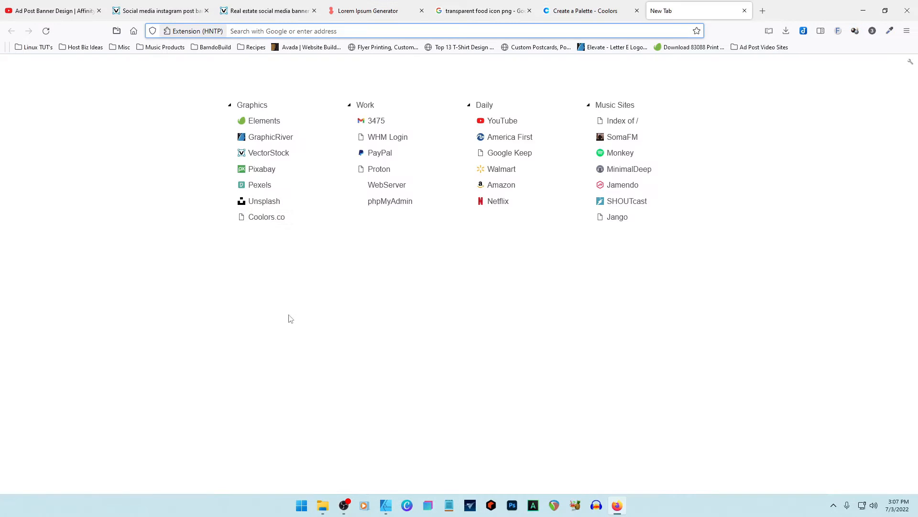
click(264, 203)
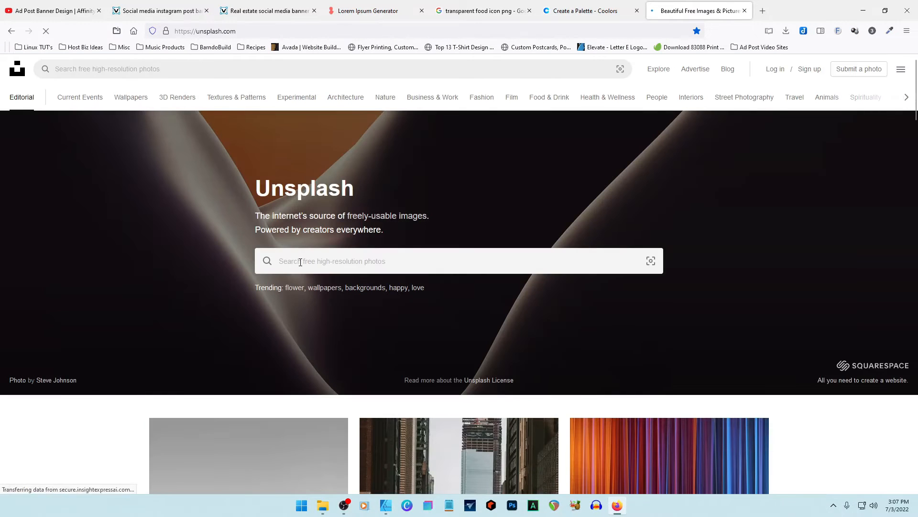
click(300, 262)
text(pasta bowl)
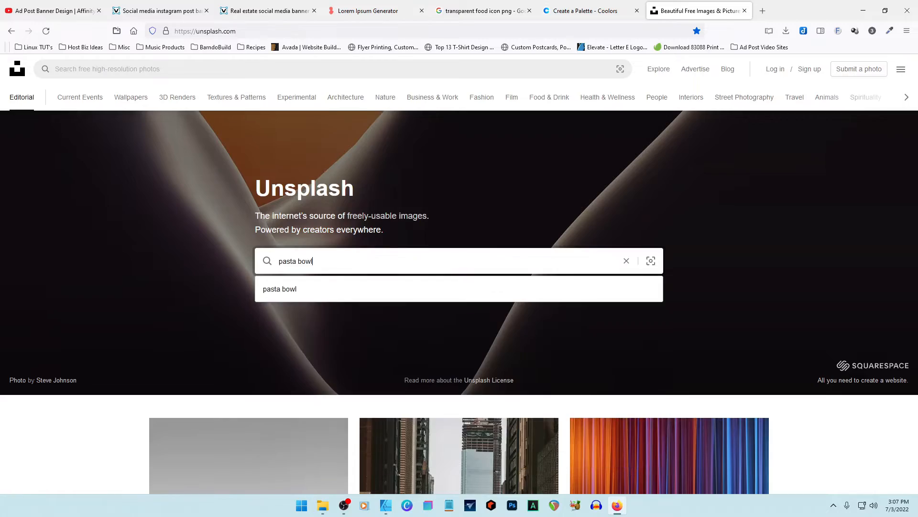
key(Return)
scroll(358, 362, down, 2)
scroll(358, 362, down, 8)
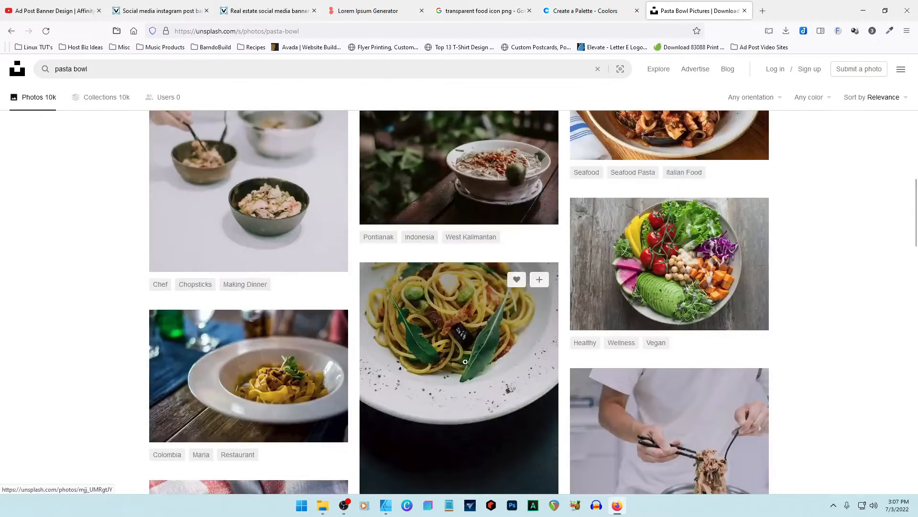
scroll(468, 342, down, 3)
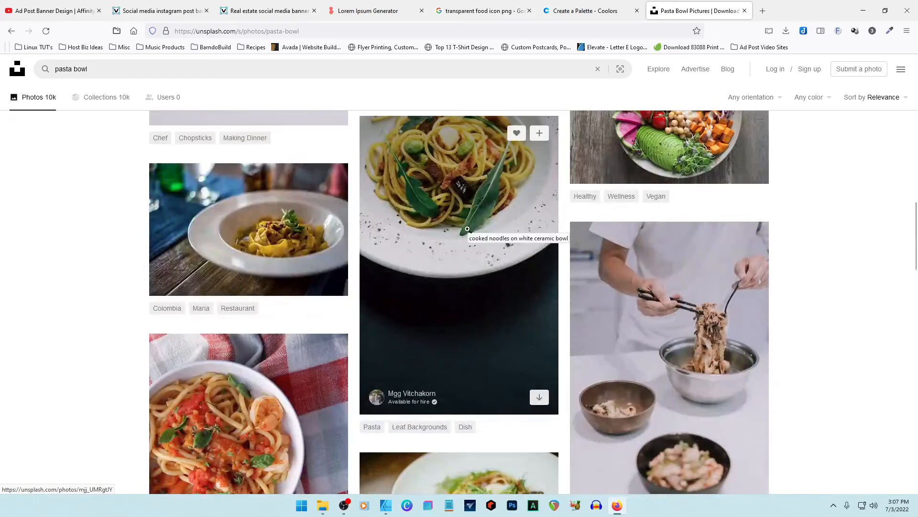
Open the downloaded pasta photo from the assets folder as a separate document in Affinity Designer.
click(323, 505)
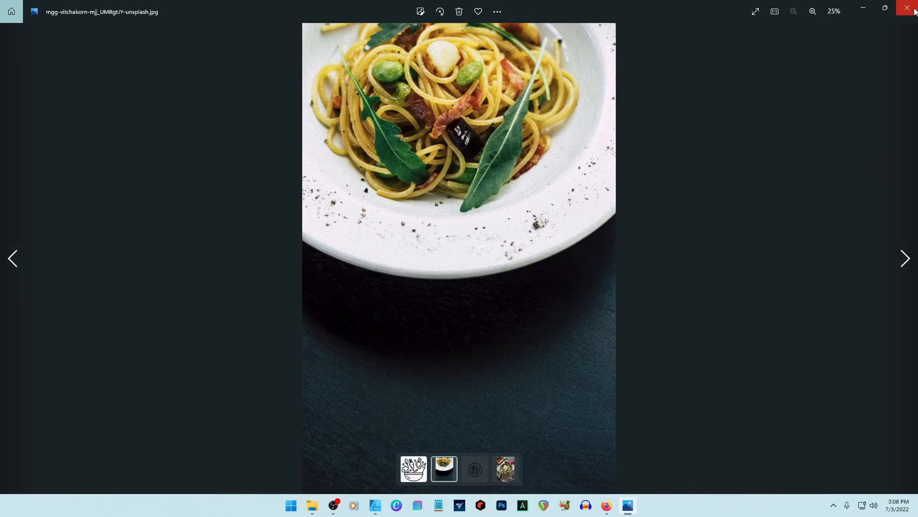
click(907, 7)
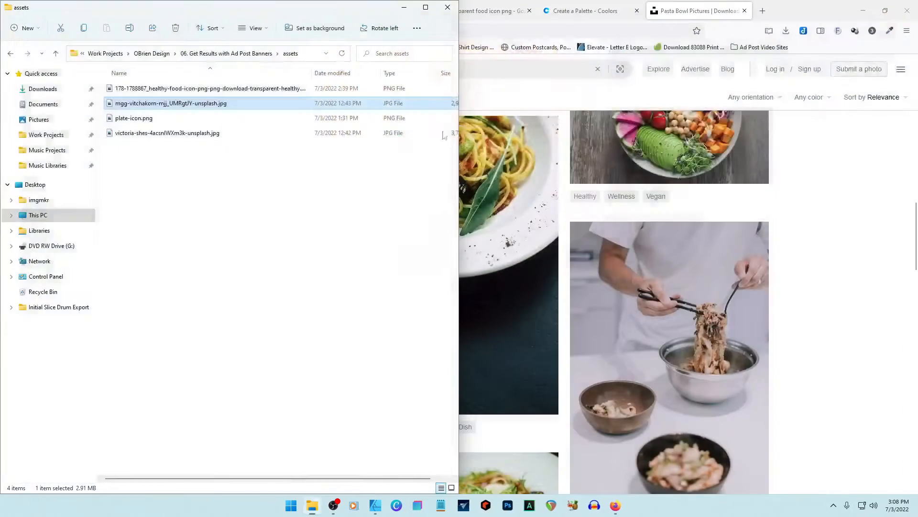
click(864, 11)
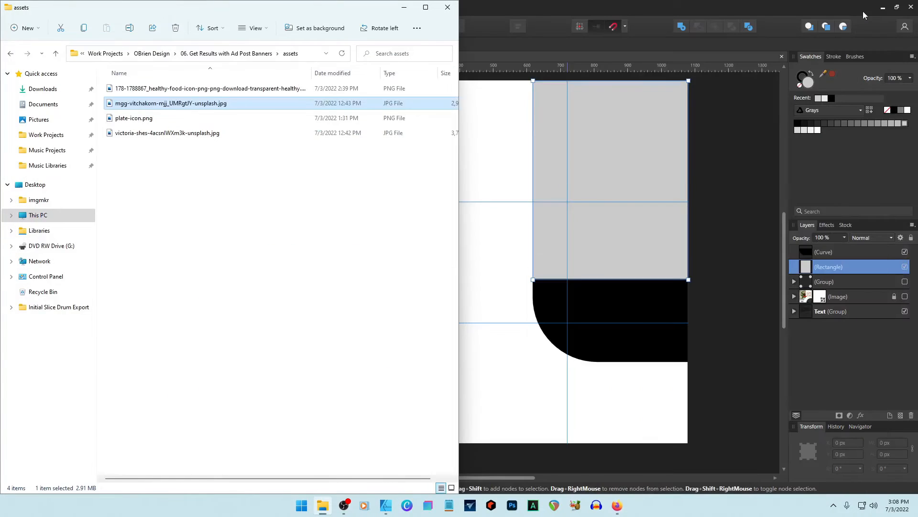
drag(127, 104, 535, 47)
click(691, 122)
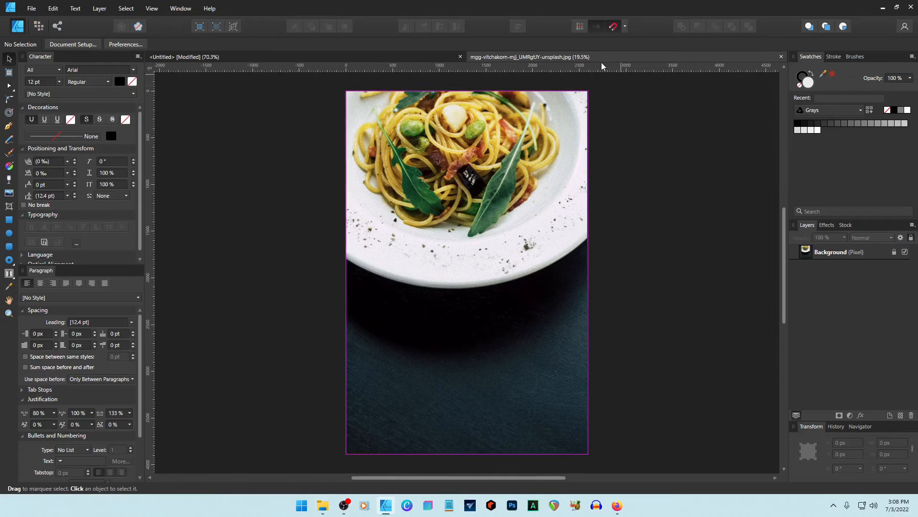
Unlock the pasta photo's background layer and crop away its dark lower part to a height of about 2454 px.
click(513, 168)
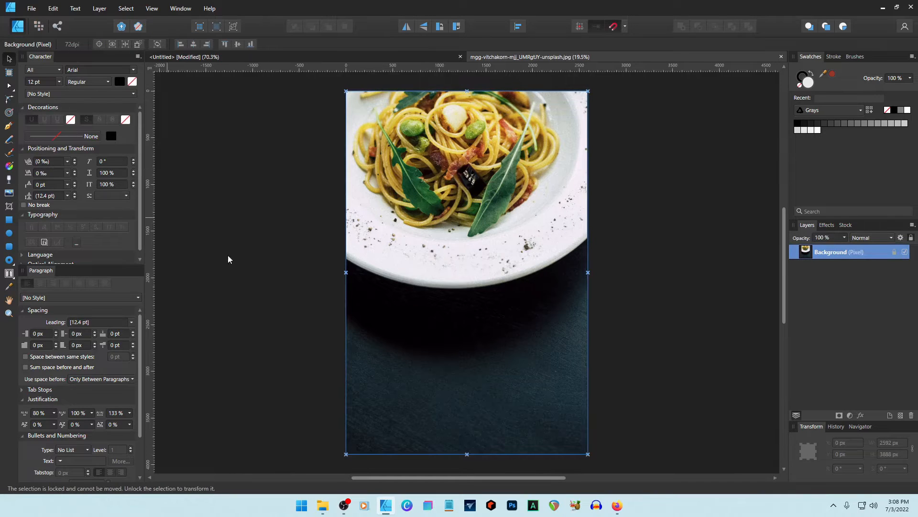
click(894, 253)
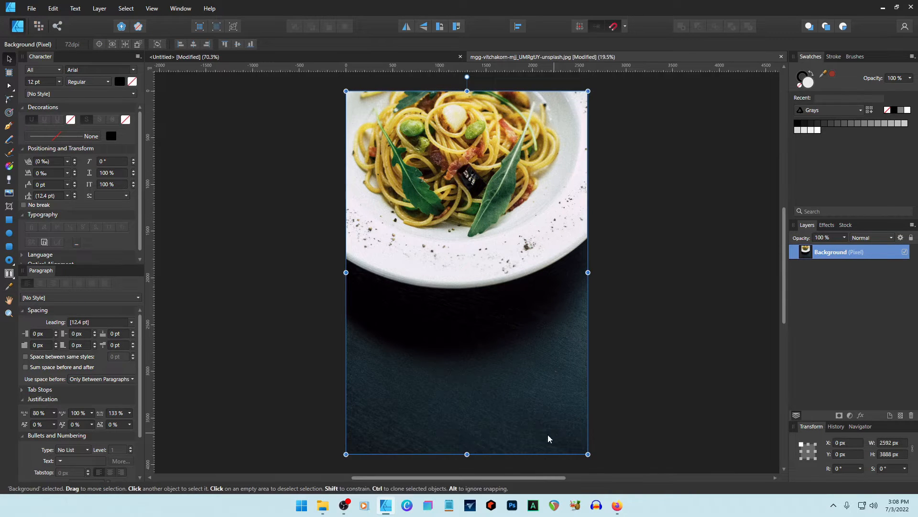
click(8, 207)
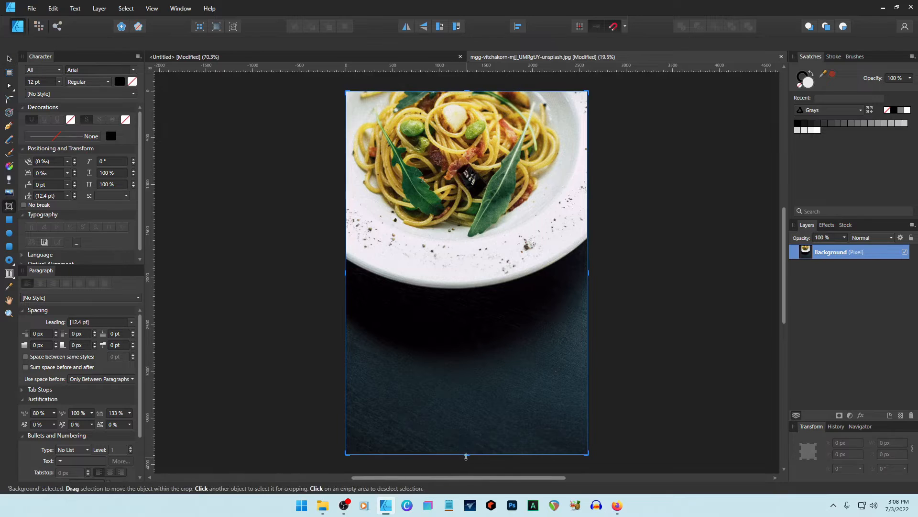
drag(467, 454, 474, 320)
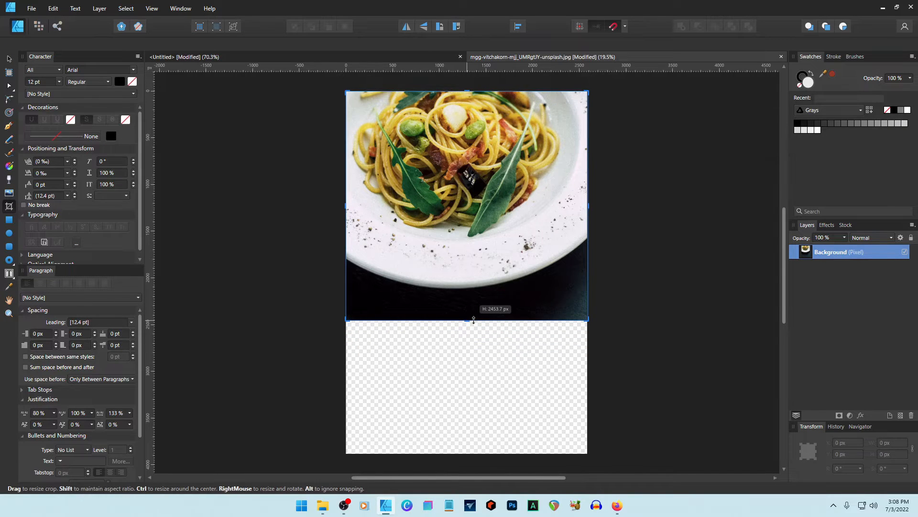
key(v)
Copy the cropped pasta photo into the ad document.
click(429, 194)
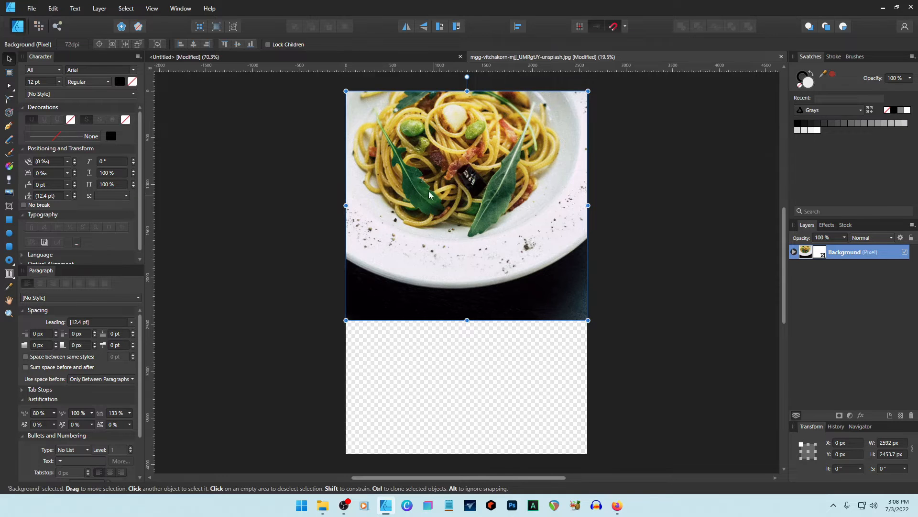
key(ctrl+Tab)
key(a)
key(ctrl+v)
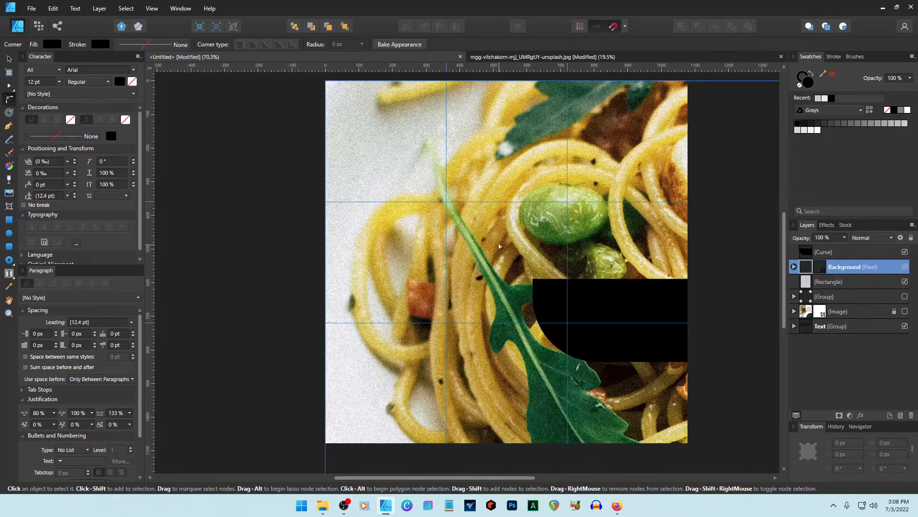
Scale the pasta photo to about 1040 by 984 px and align its upper-left corner with the grey rectangle's.
scroll(514, 258, down, 5)
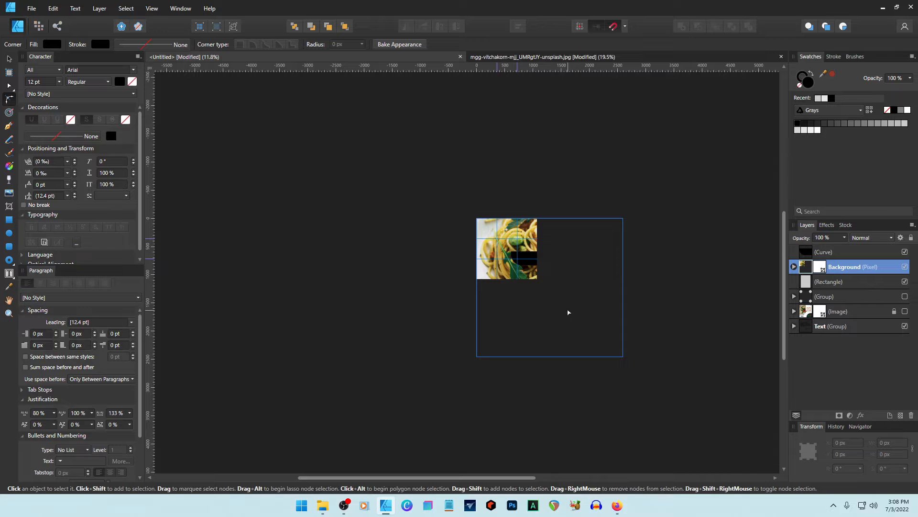
scroll(295, 241, down, 2)
scroll(294, 241, up, 2)
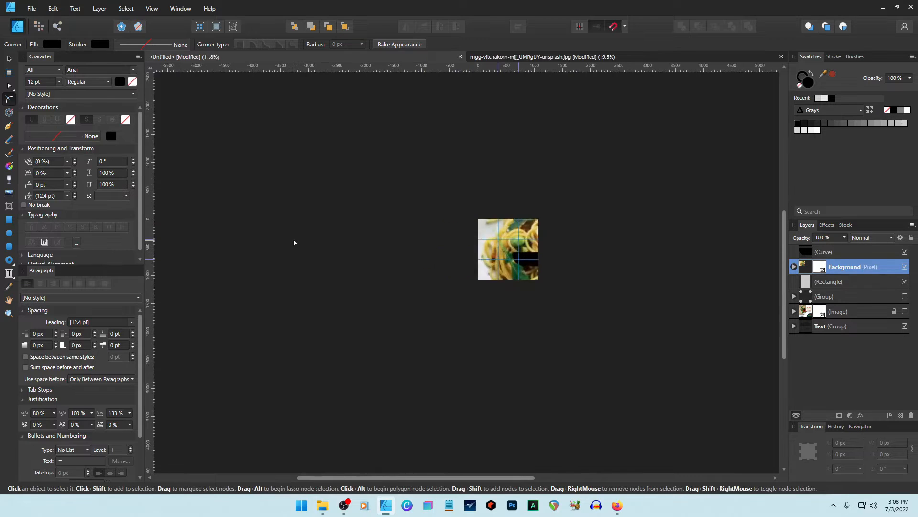
scroll(293, 241, right, 1)
key(v)
drag(569, 358, 484, 271)
drag(444, 248, 479, 249)
scroll(471, 266, up, 7)
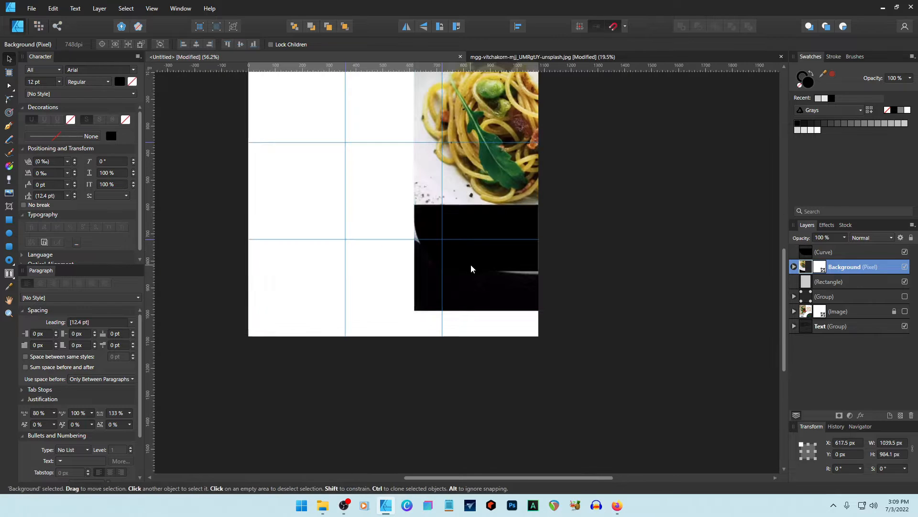
scroll(486, 260, up, 3)
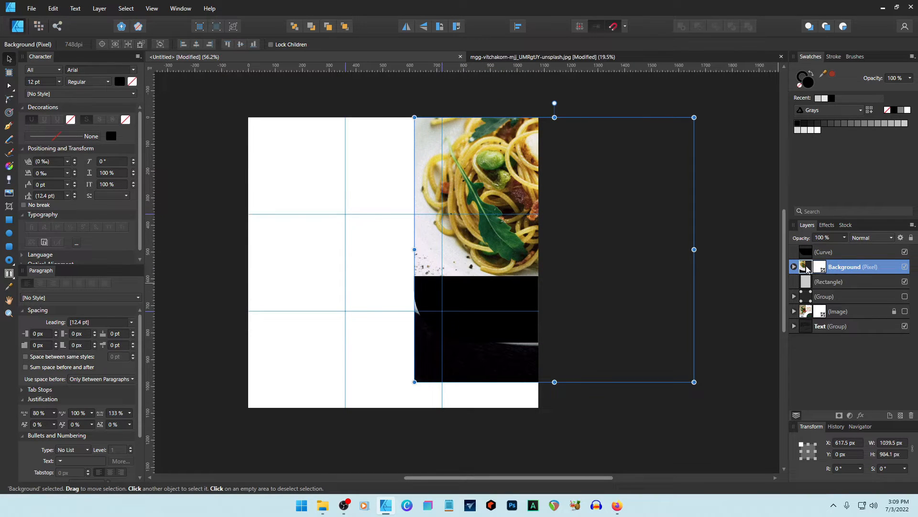
Clip the pasta photo inside the grey rectangle and scale it down to about 999 by 946 px.
drag(808, 269, 818, 290)
click(740, 268)
click(515, 194)
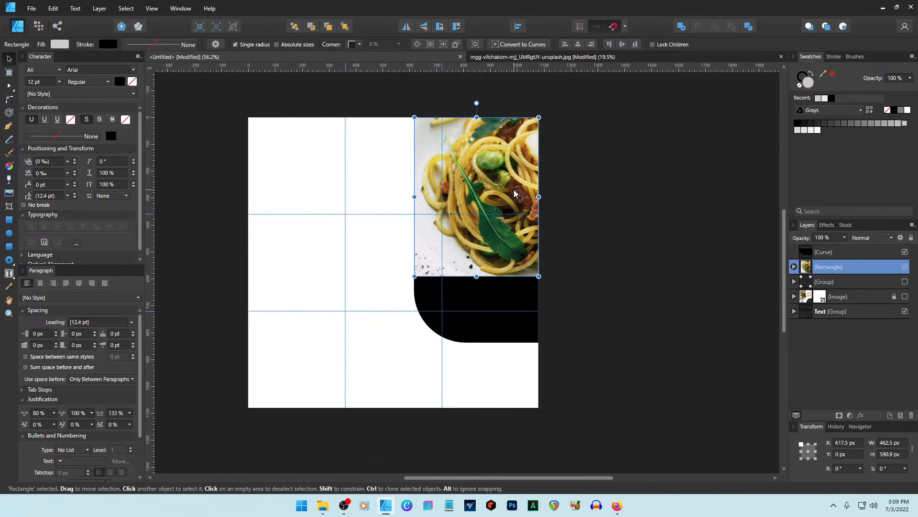
double_click(514, 190)
drag(697, 379, 684, 372)
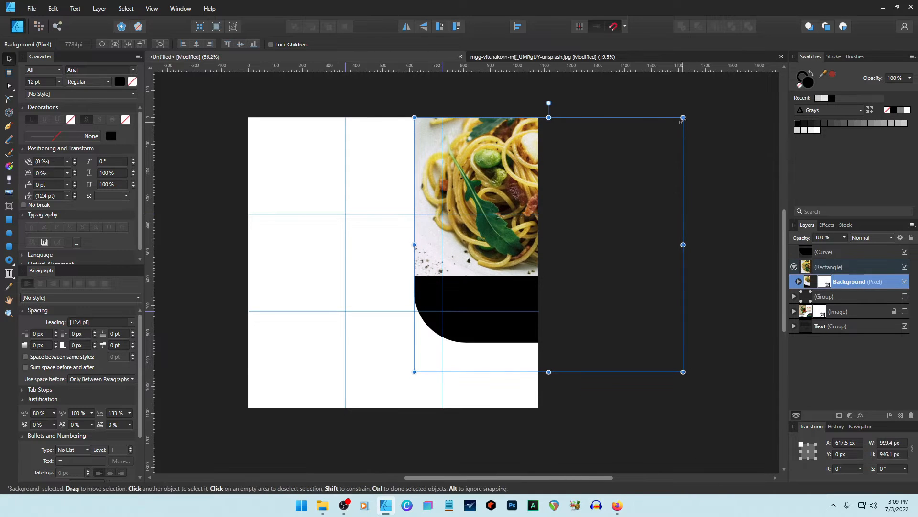
click(673, 275)
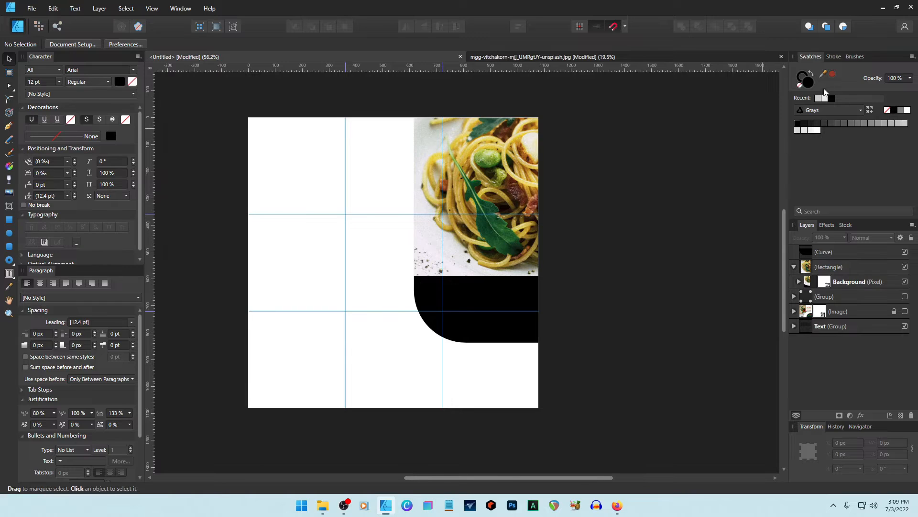
Fill the rounded-corner shape with a dark green sampled from the leaf in the photo and hide the guides.
drag(823, 73, 497, 231)
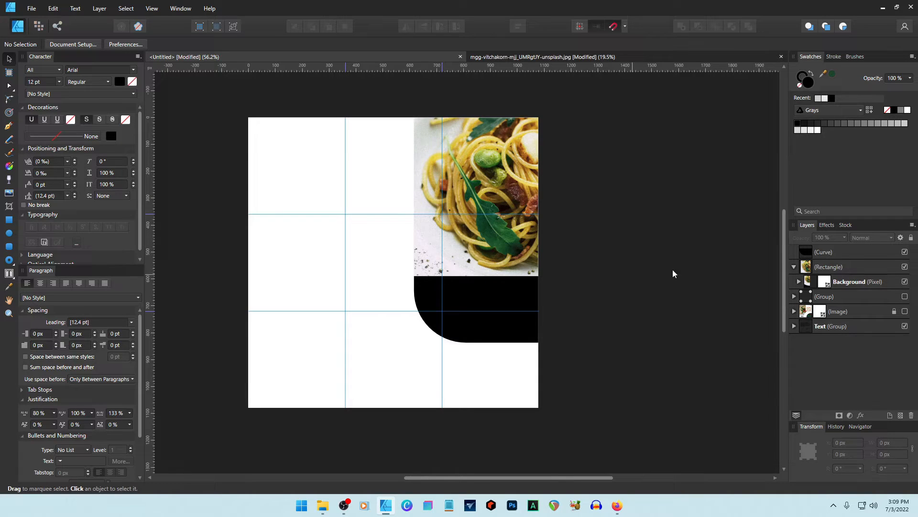
click(809, 250)
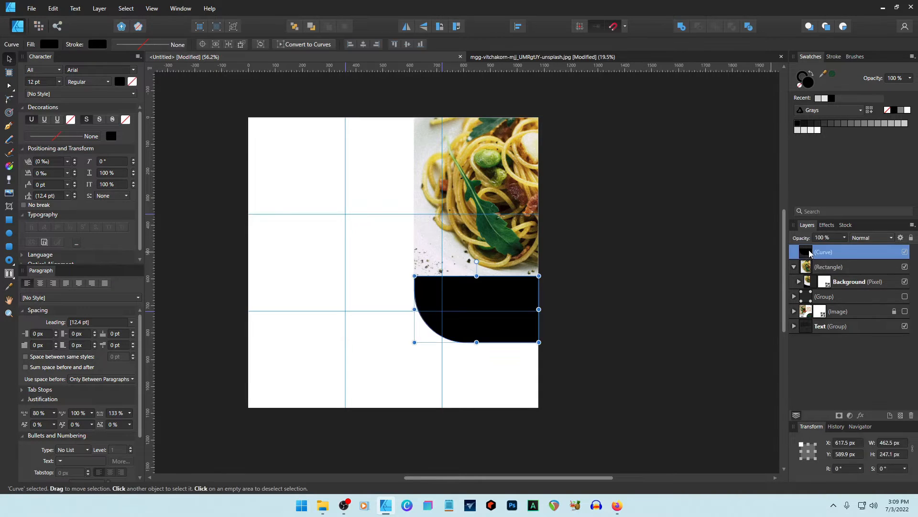
click(832, 74)
click(644, 287)
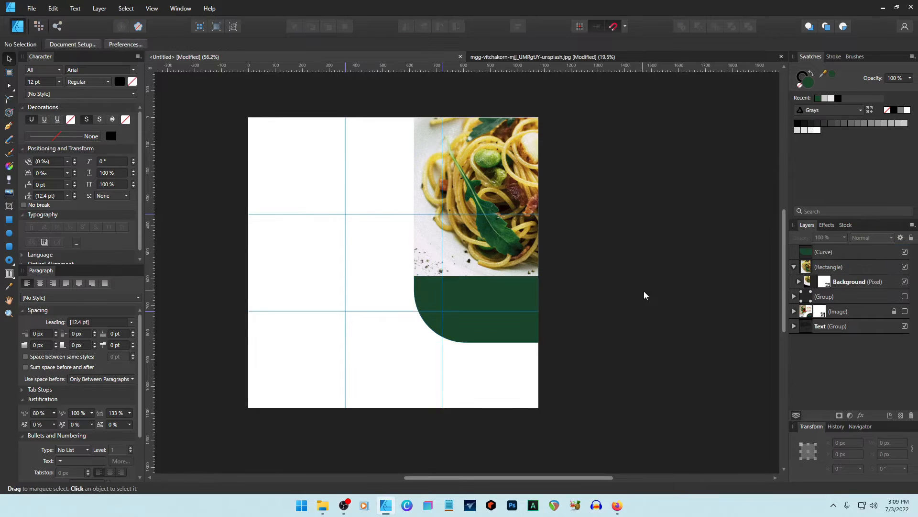
key(ctrl+semicolon)
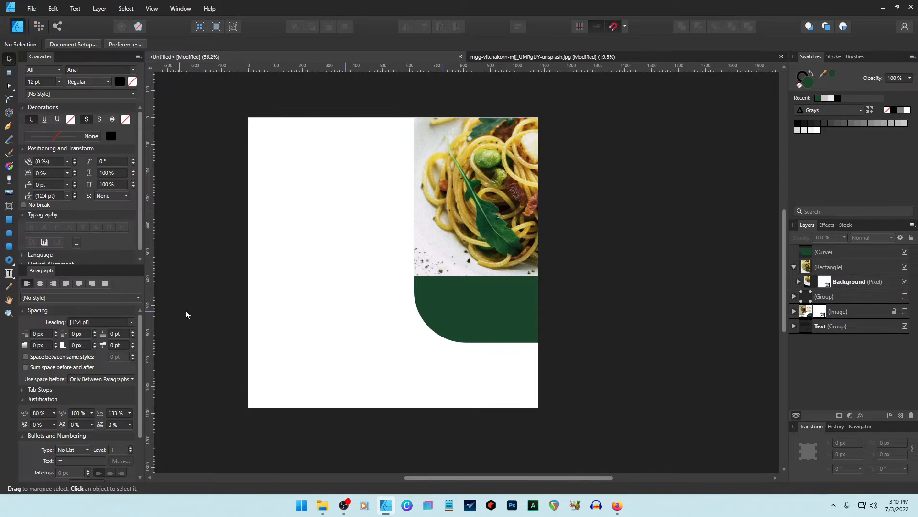
Place the "Tasty Healthy Food" text in the canvas's upper-left area and move its layer out of the Text group to the top.
click(794, 326)
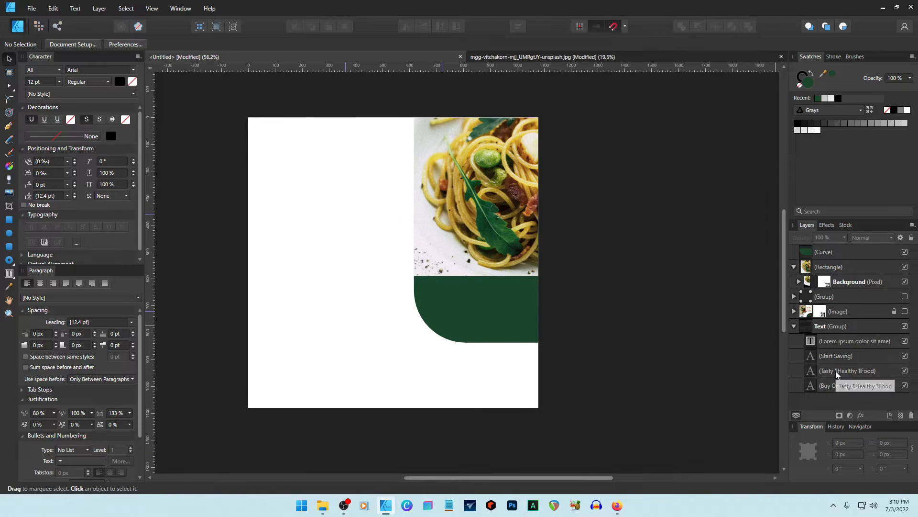
click(837, 372)
mouse_move(174, 153)
mouse_down()
mouse_move(332, 220)
mouse_move(311, 204)
mouse_up()
drag(810, 371, 801, 248)
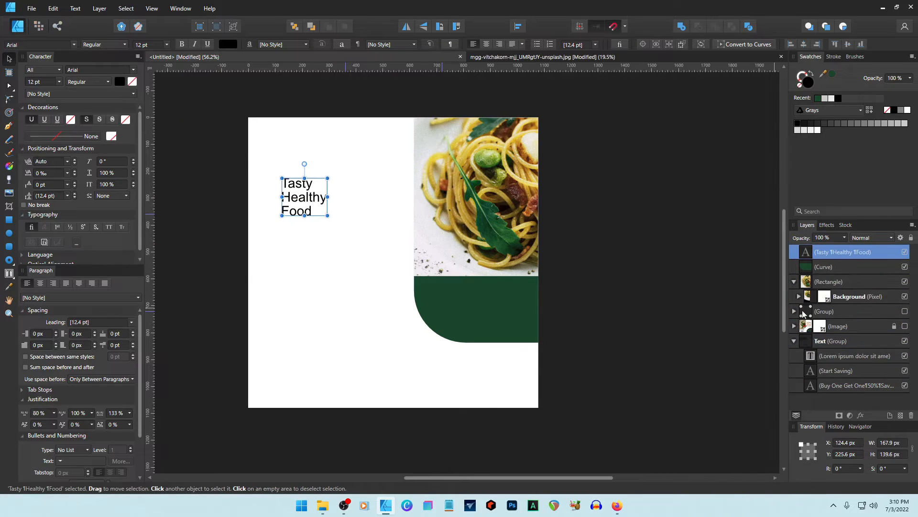
Move the hidden Group and locked Image layers together to the top of the layer stack.
click(805, 328)
shift+click(807, 312)
drag(807, 312, 795, 246)
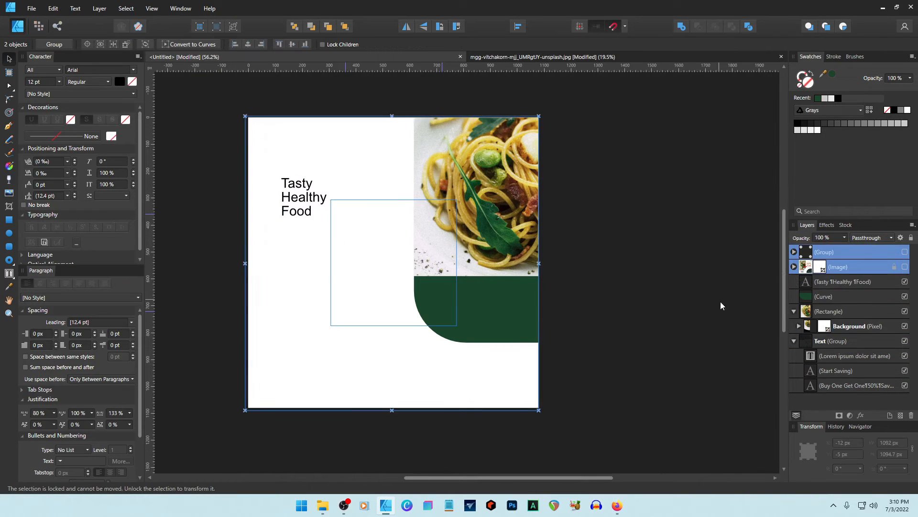
Enlarge the "Tasty Healthy Food" text, reposition it in the canvas's upper-left area and set its size to 36 pt.
click(301, 211)
drag(328, 216, 403, 280)
mouse_move(352, 271)
mouse_down()
mouse_move(332, 248)
mouse_move(342, 249)
mouse_up()
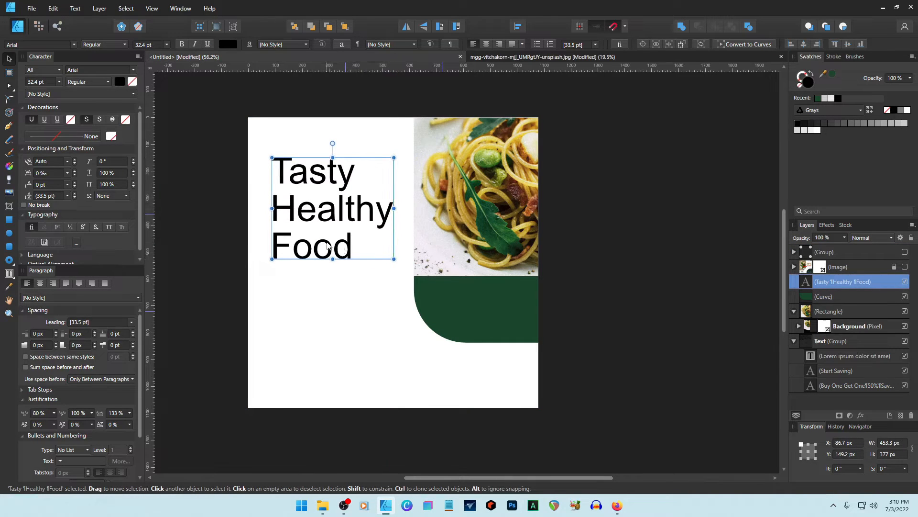
click(49, 82)
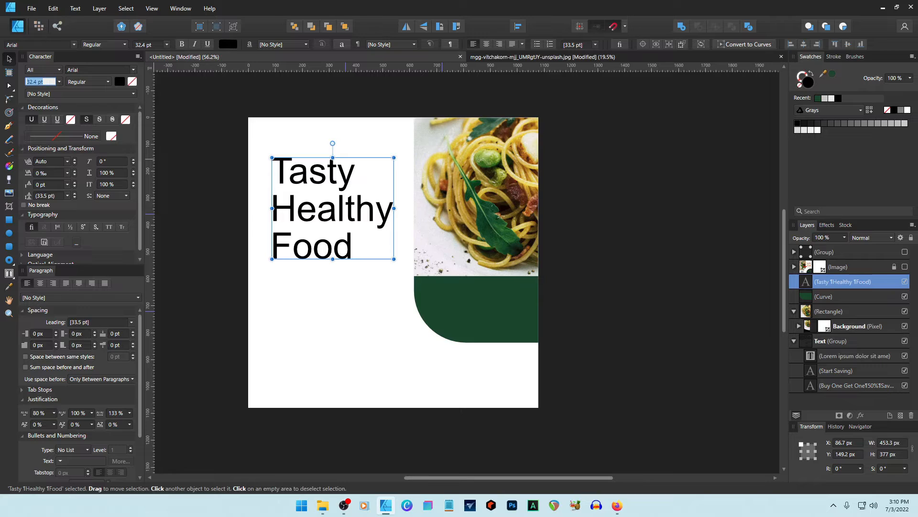
text(36)
key(Return)
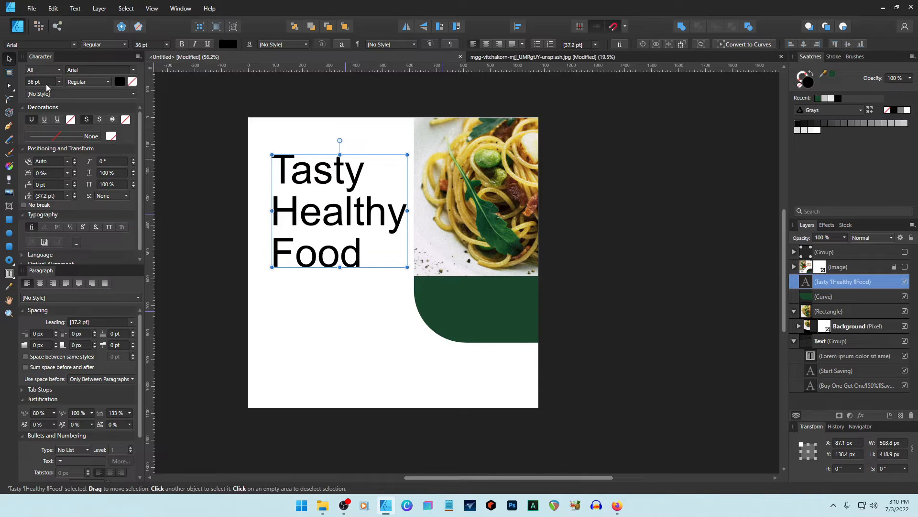
Set the headline's font to Montserrat and make the word "Healthy" bold.
click(96, 70)
text(mont)
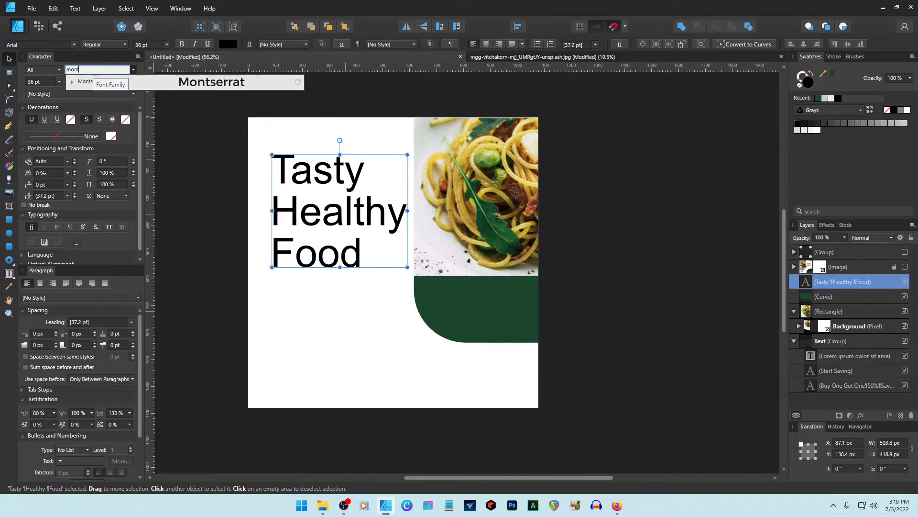
key(Return)
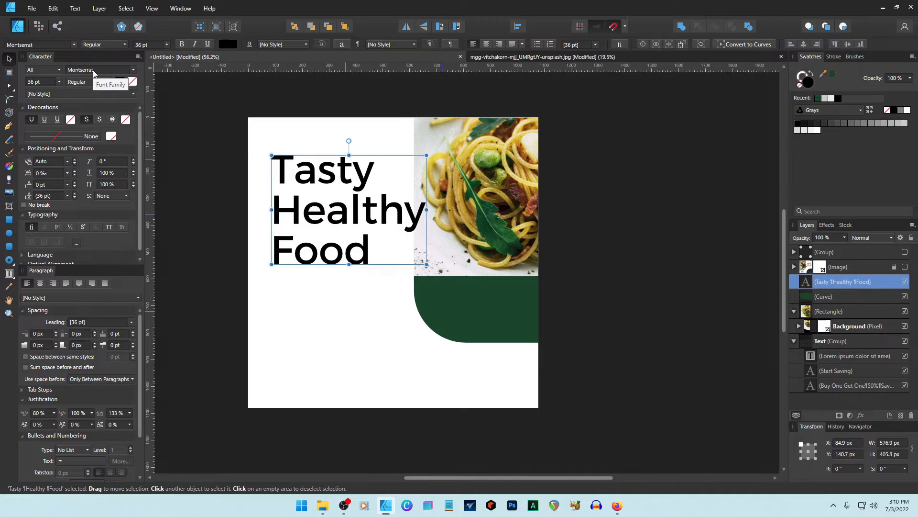
double_click(350, 210)
click(95, 82)
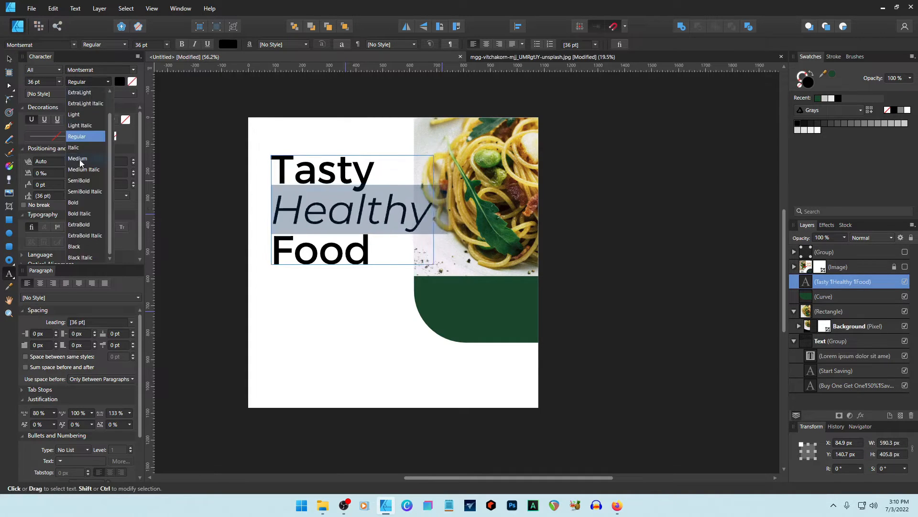
click(74, 202)
click(371, 249)
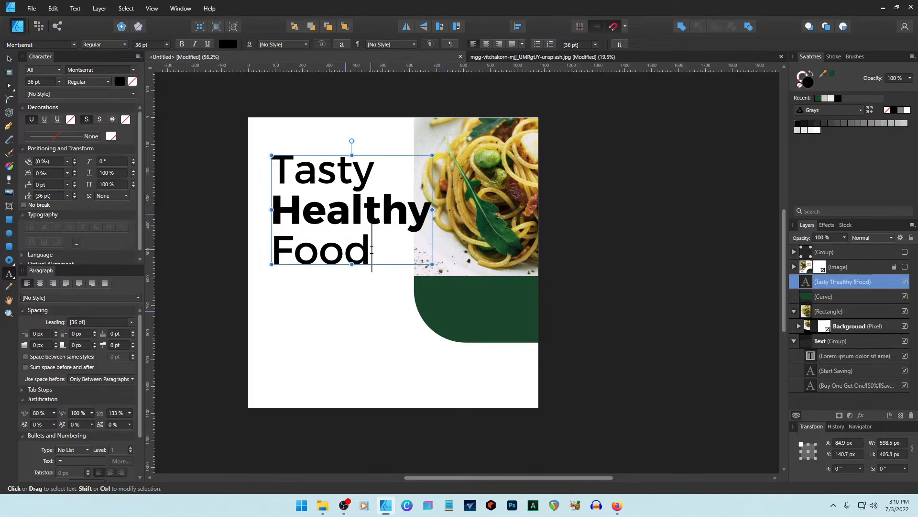
click(9, 58)
click(217, 203)
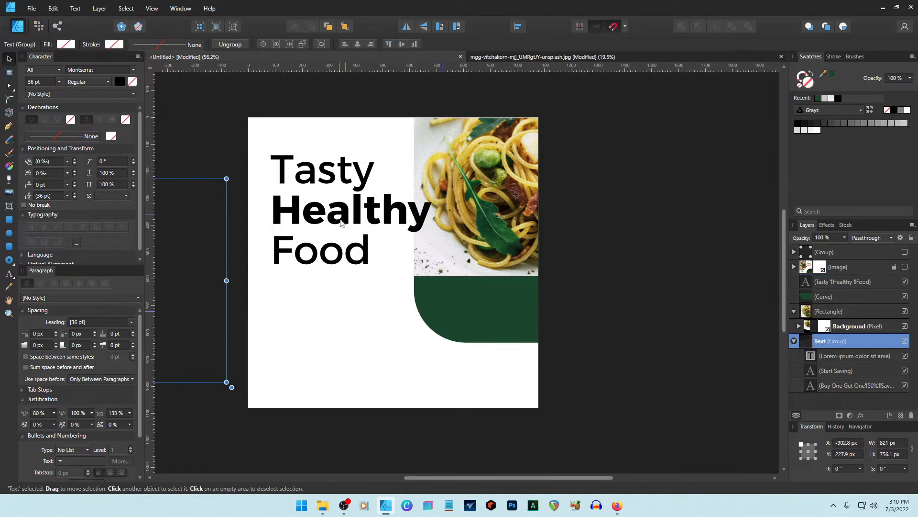
Set the whole headline's tracking to -65 ‰.
click(341, 218)
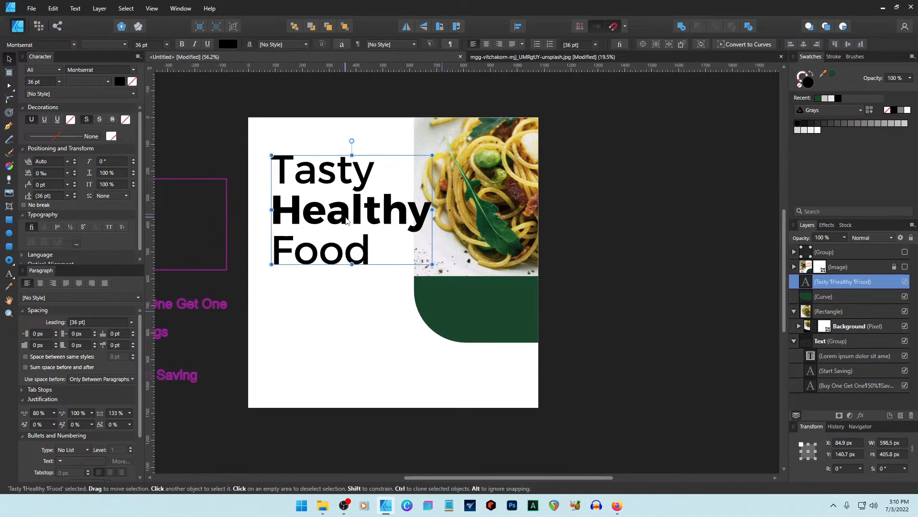
click(58, 172)
text(-65)
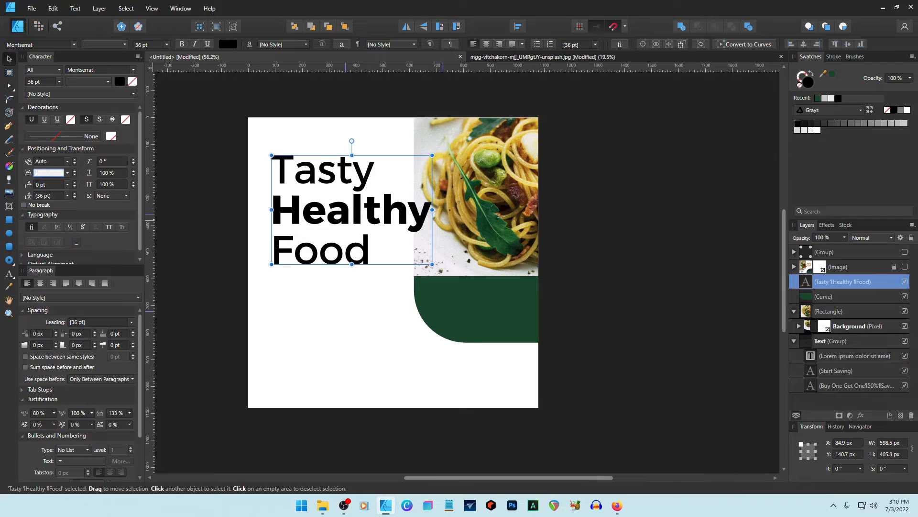
key(Return)
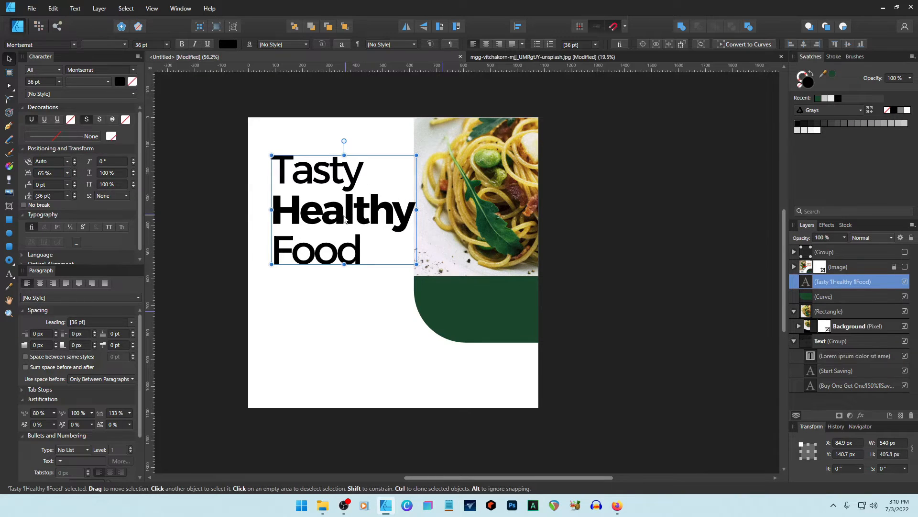
Show the guides and move the headline to about X 40 px, Y 117 px in the canvas's upper-left area.
drag(345, 217, 333, 220)
click(605, 188)
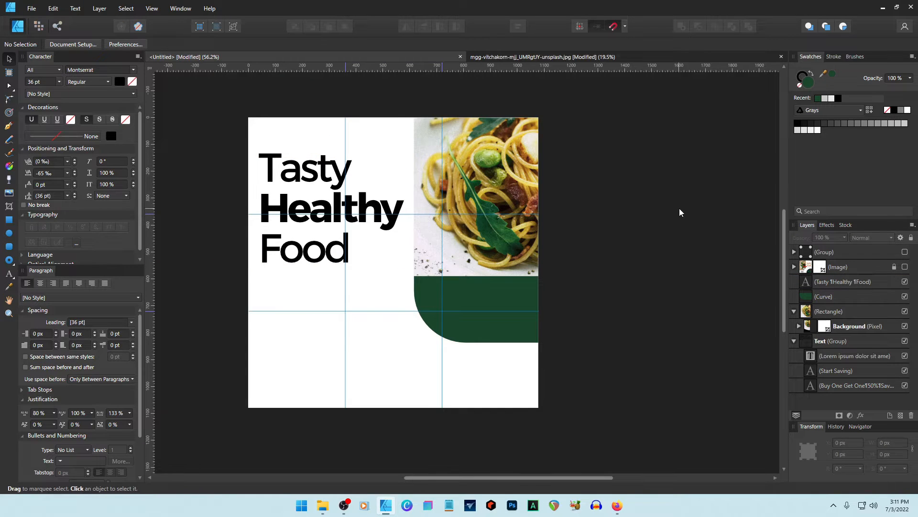
click(334, 243)
drag(332, 242, 334, 243)
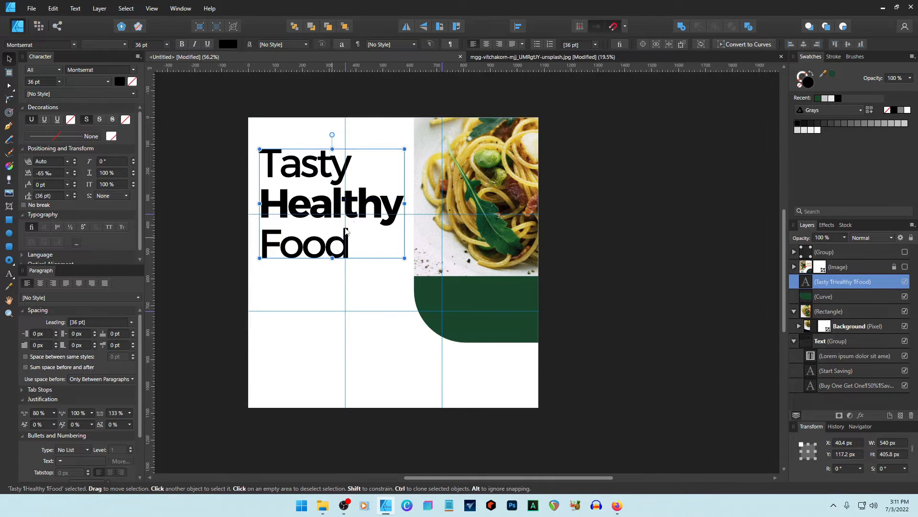
click(623, 244)
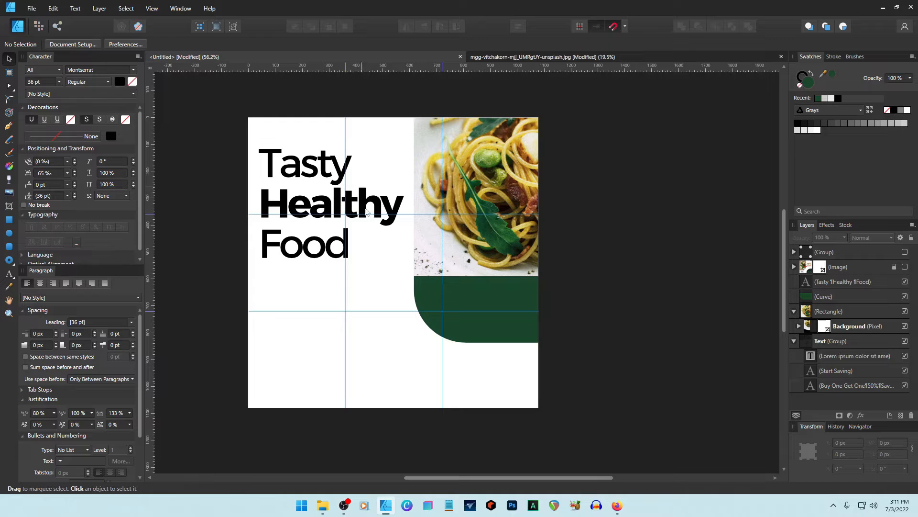
Colour all of the headline text with the sampled dark green.
double_click(329, 168)
triple_click(329, 169)
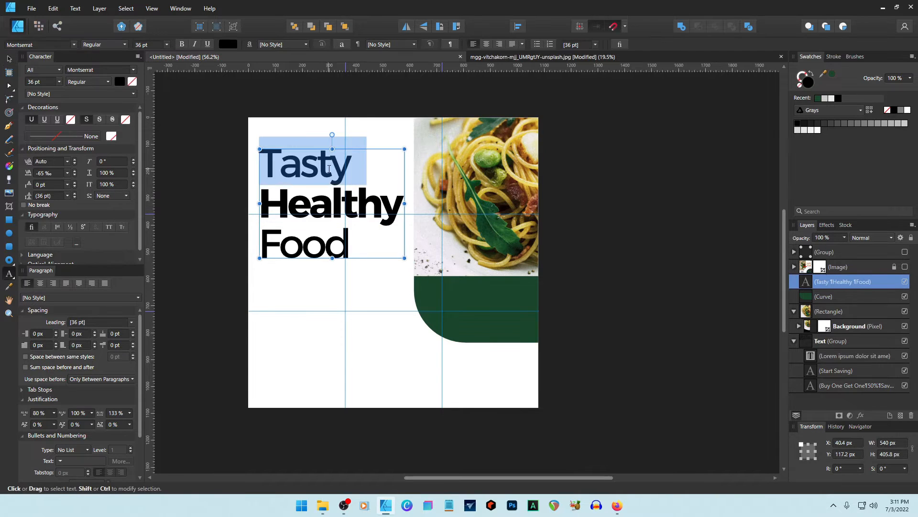
click(354, 252)
key(ctrl+a)
click(832, 74)
click(9, 58)
click(183, 202)
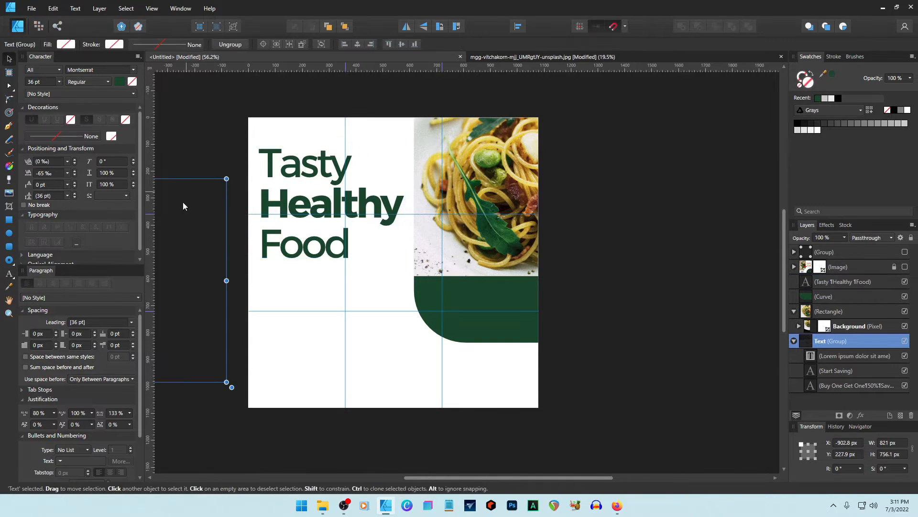
Recolour the word "Healthy" with an orange-brown sampled from the pasta photo's right edge.
double_click(330, 204)
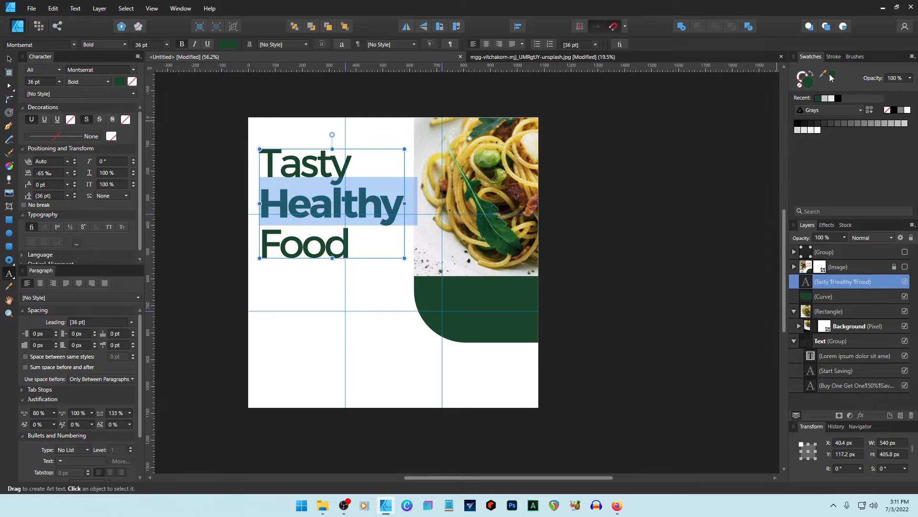
drag(824, 75, 527, 213)
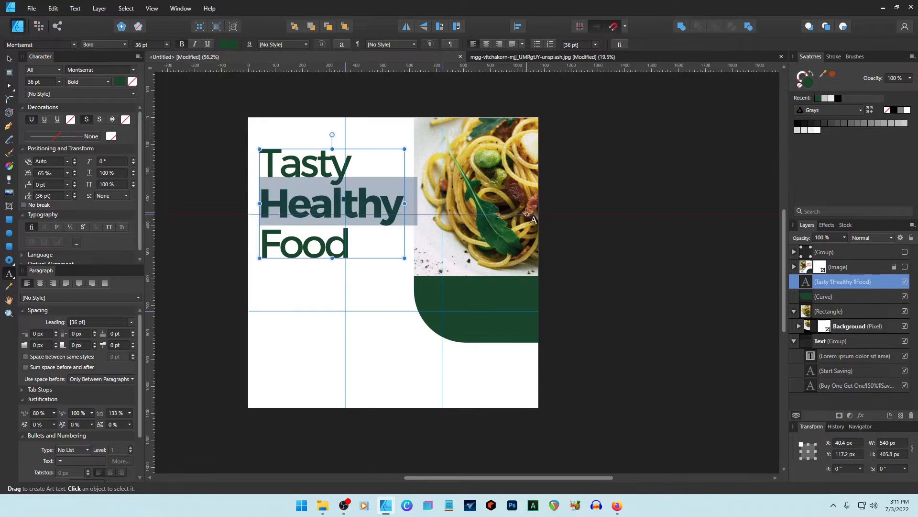
click(833, 74)
click(8, 58)
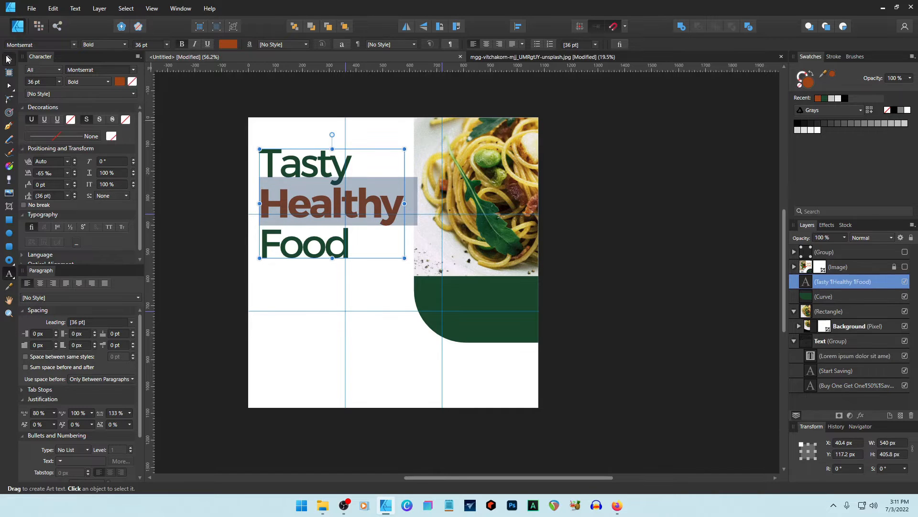
click(652, 228)
Tighten the headline's leading to 32 pt and hide the guides.
click(379, 214)
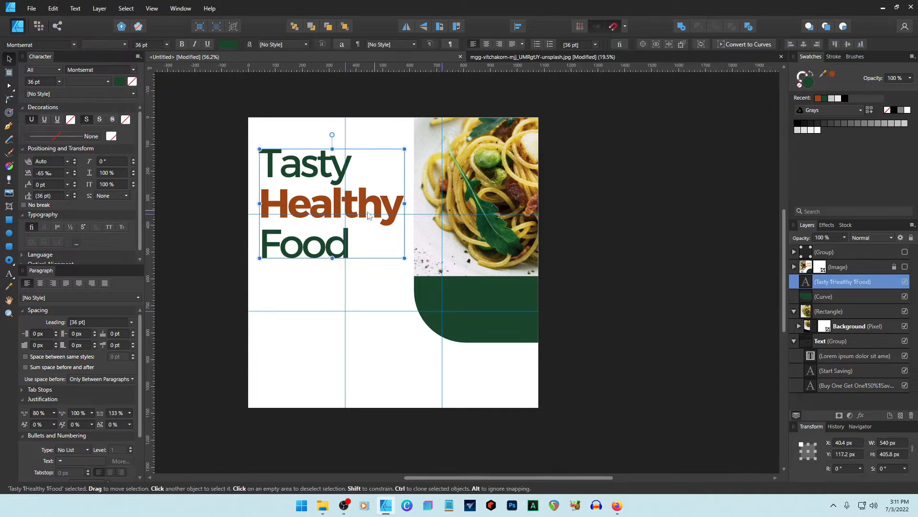
click(74, 197)
click(75, 197)
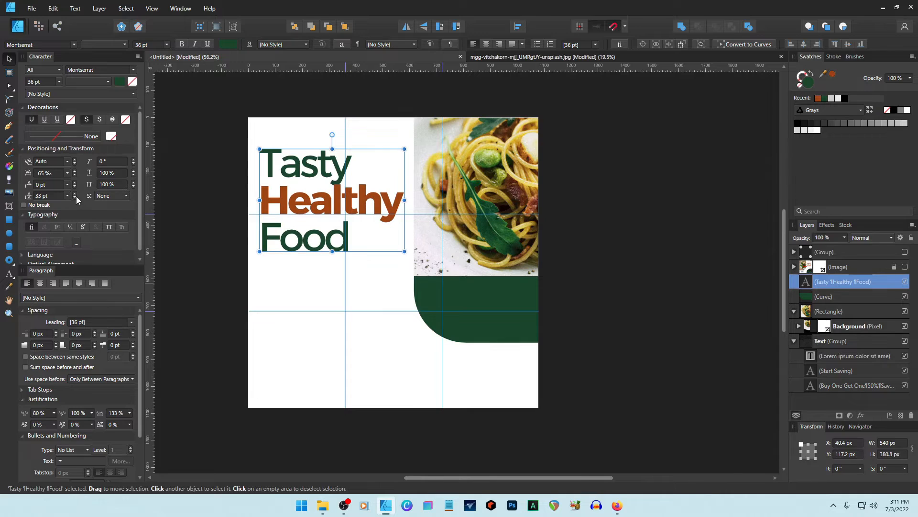
click(201, 199)
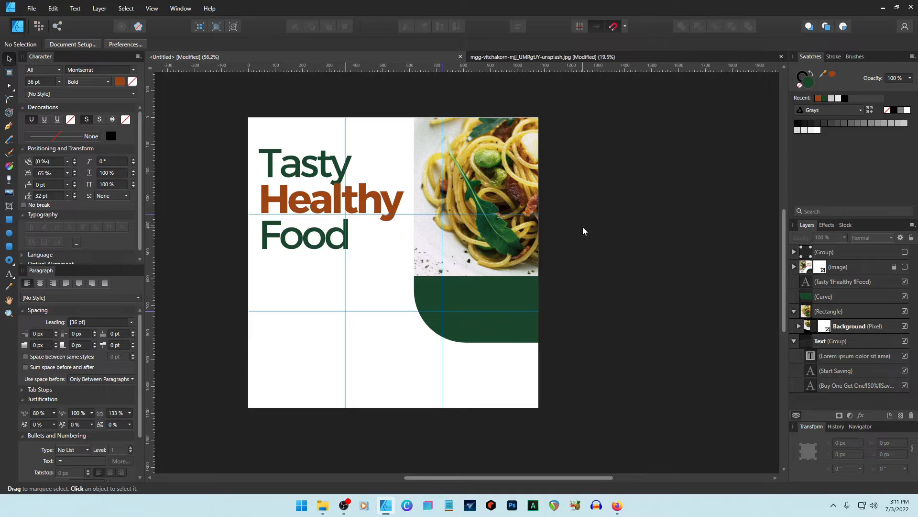
key(ctrl+semicolon)
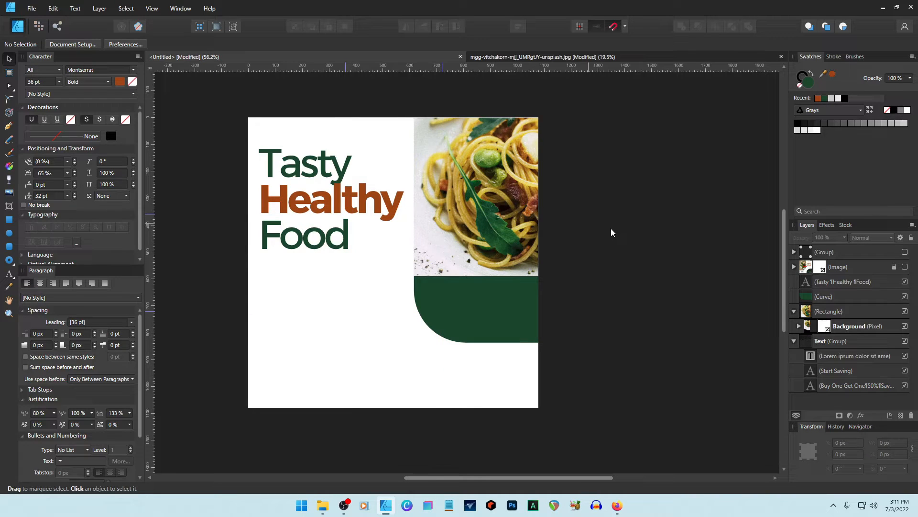
Move the green rounded shape straight down by 50 px.
click(491, 323)
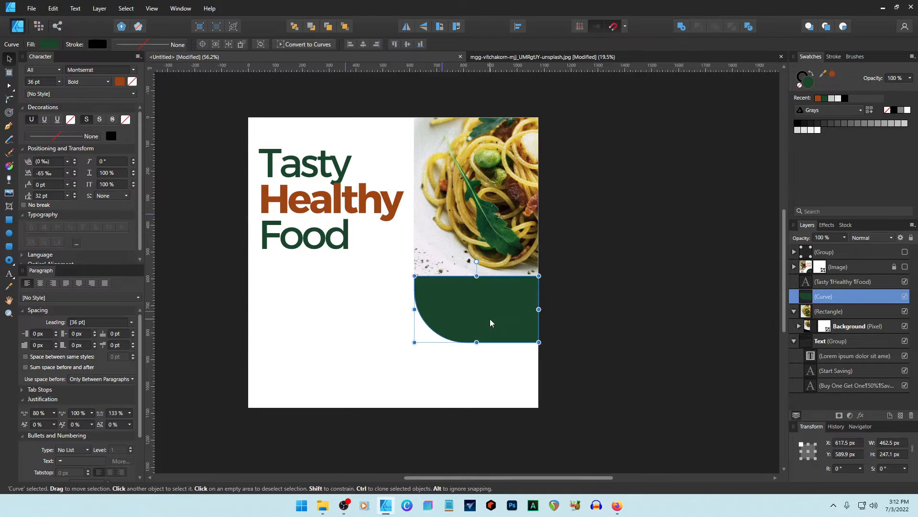
key(shift+Down)
key(shift+Down)
key(shift+Down)
key(shift+Down)
key(shift+Down)
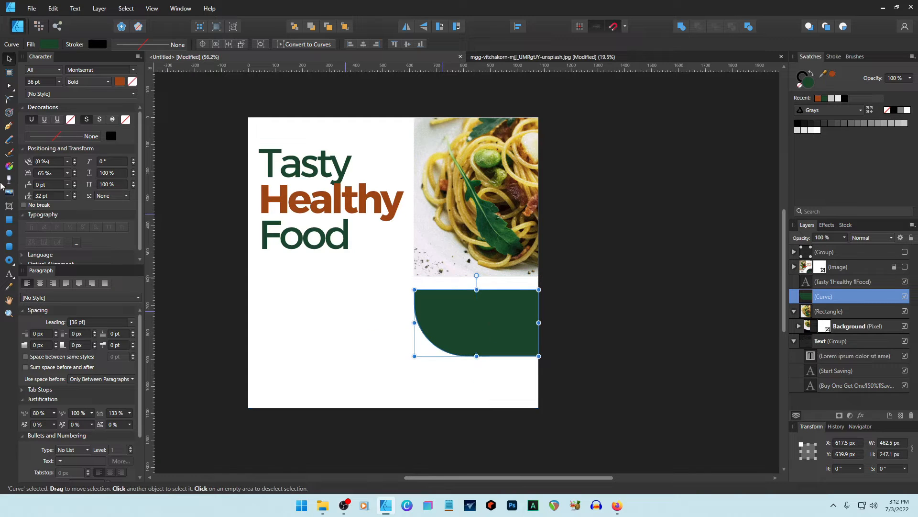
Raise the green shape's two upper corner nodes to about Y 582 px so the shape meets the photo.
click(9, 85)
drag(398, 281, 566, 308)
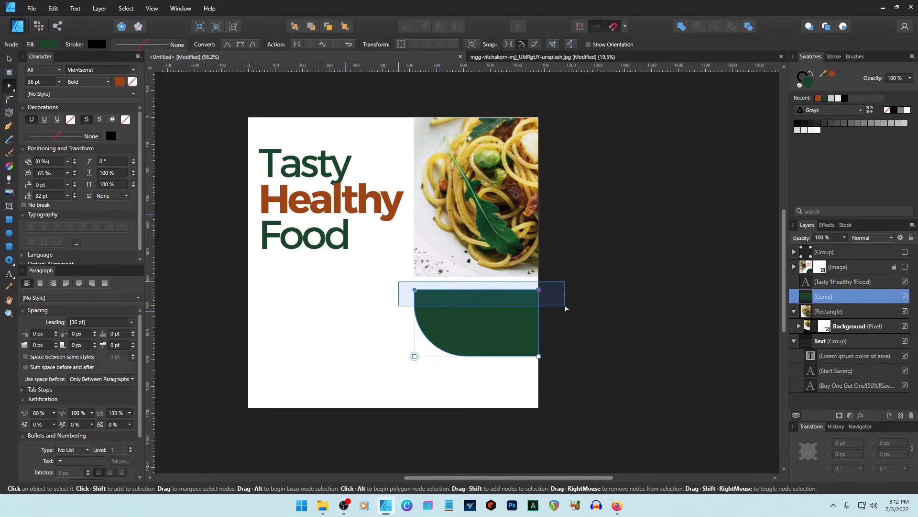
key(shift+Up)
key(shift+Up)
key(shift+Up)
key(shift+Up)
key(shift+Up)
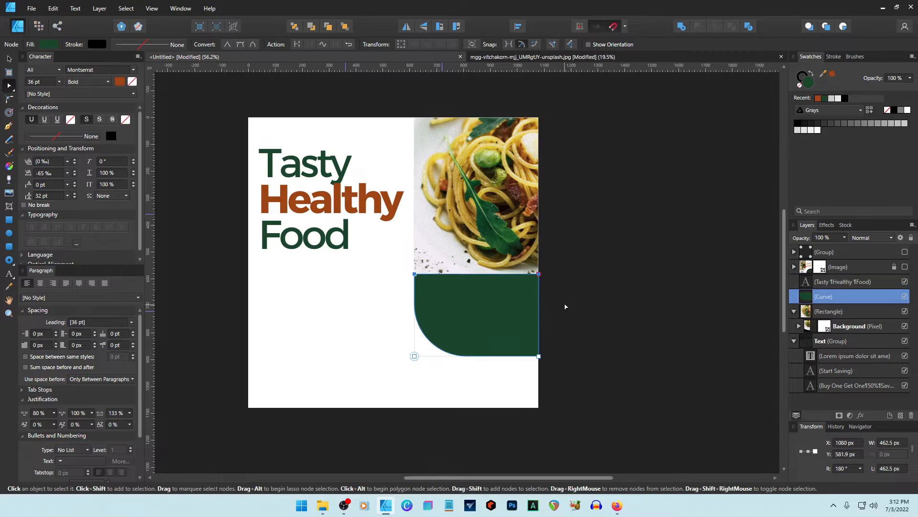
click(651, 321)
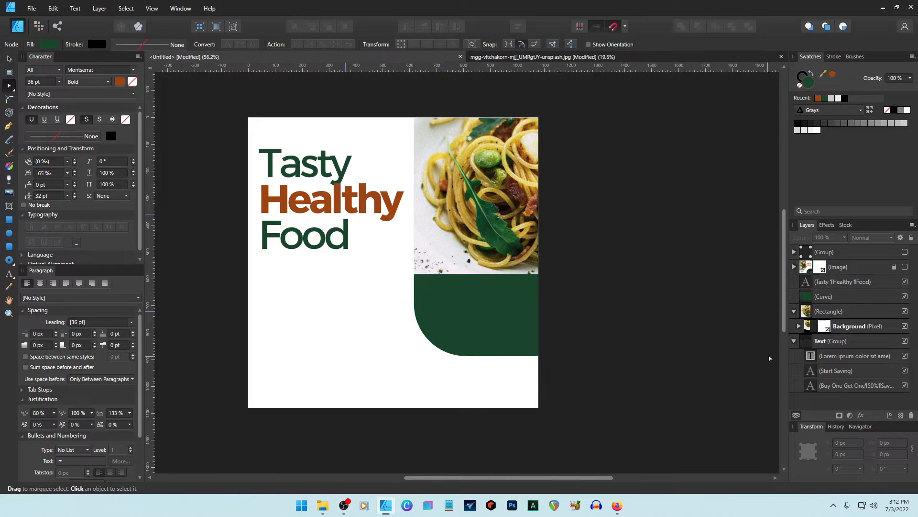
Place the "Buy One Get One 50% Savings" text on the green shape, colour it white and move its layer directly above the shape.
click(843, 387)
key(v)
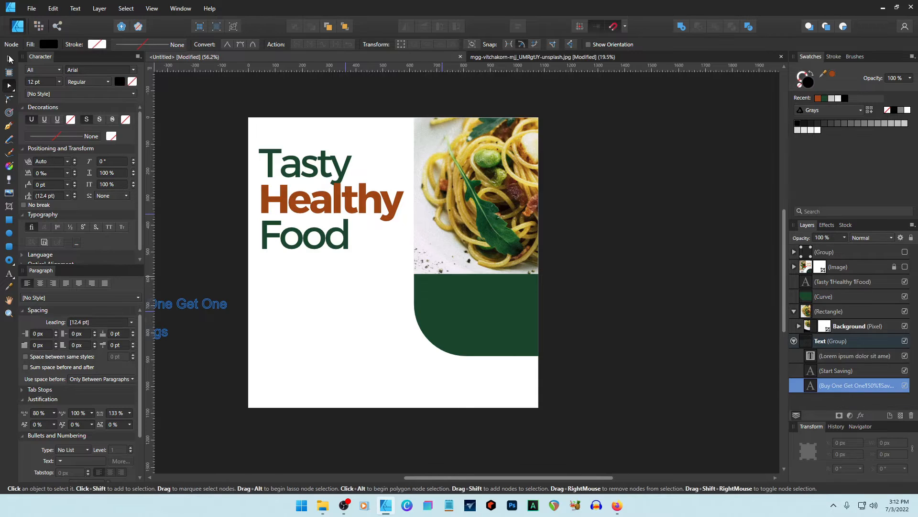
drag(171, 309, 477, 297)
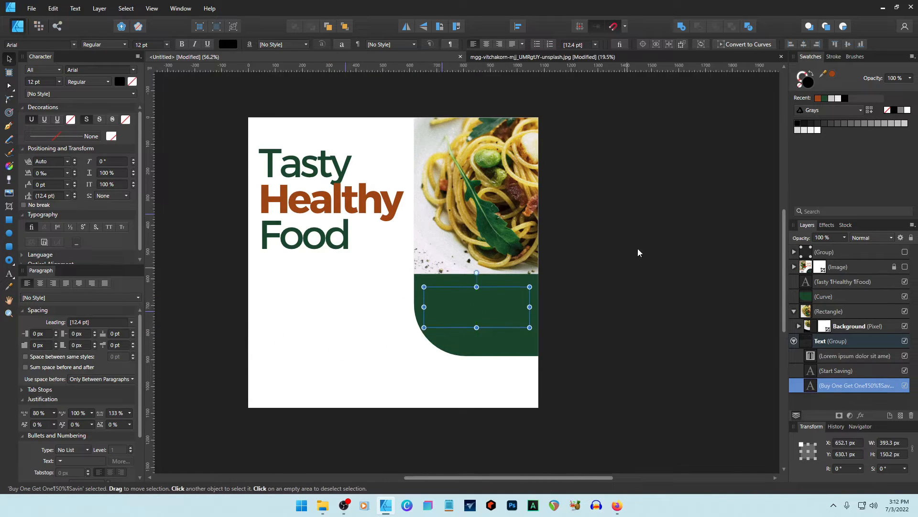
click(818, 130)
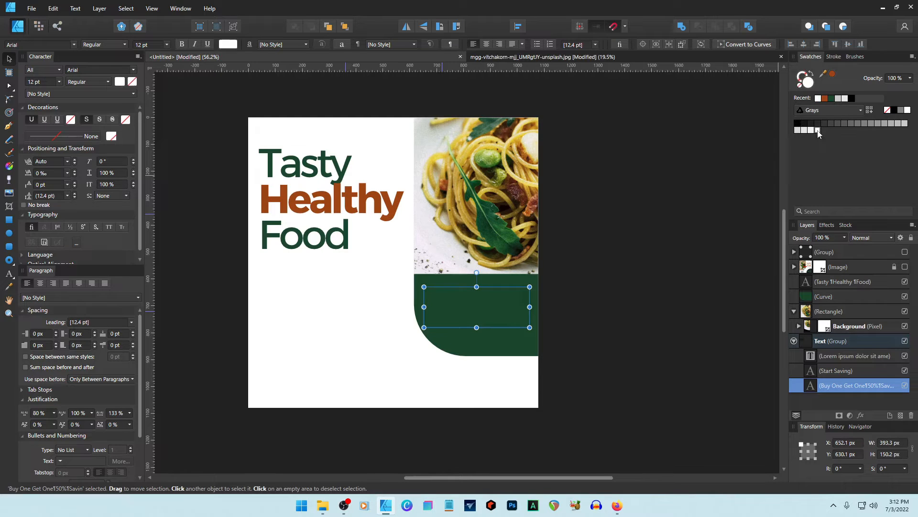
mouse_move(812, 385)
mouse_down()
mouse_move(793, 273)
mouse_move(788, 297)
mouse_up()
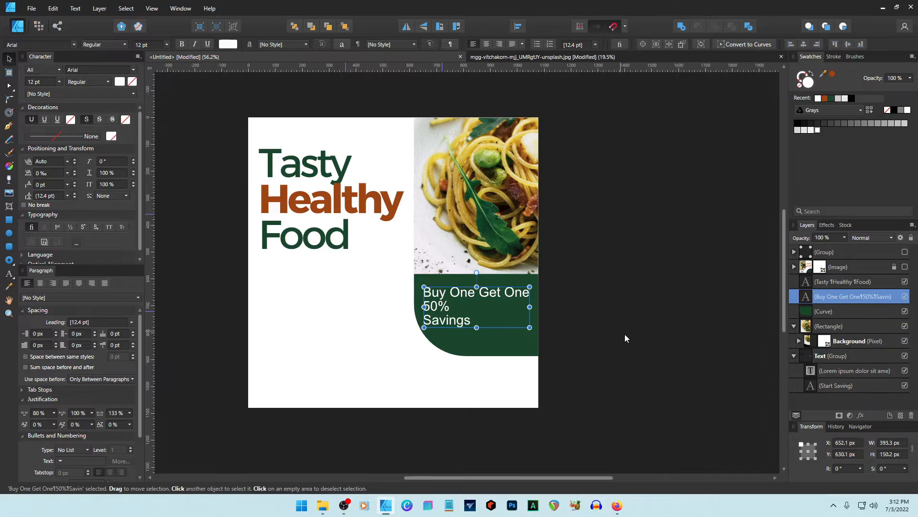
Right-align the offer text and enlarge "50%" to 35 pt.
key(ctrl+shift+r)
double_click(509, 310)
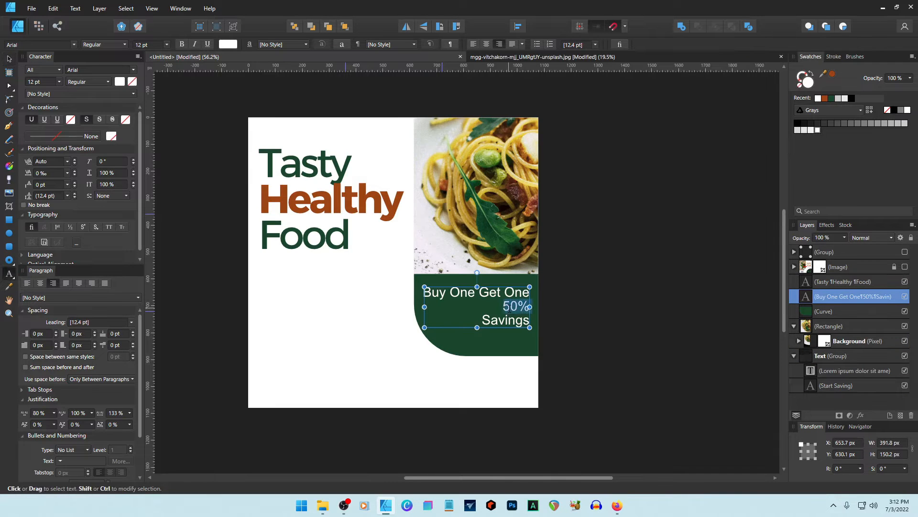
scroll(47, 79, up, 20)
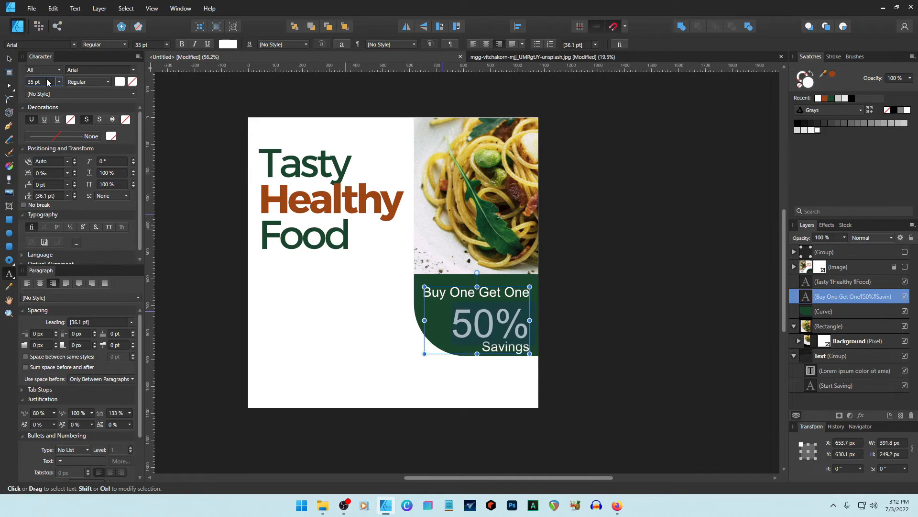
Resize "50%" in the offer text to 28 pt and make it bold.
scroll(47, 79, down, 9)
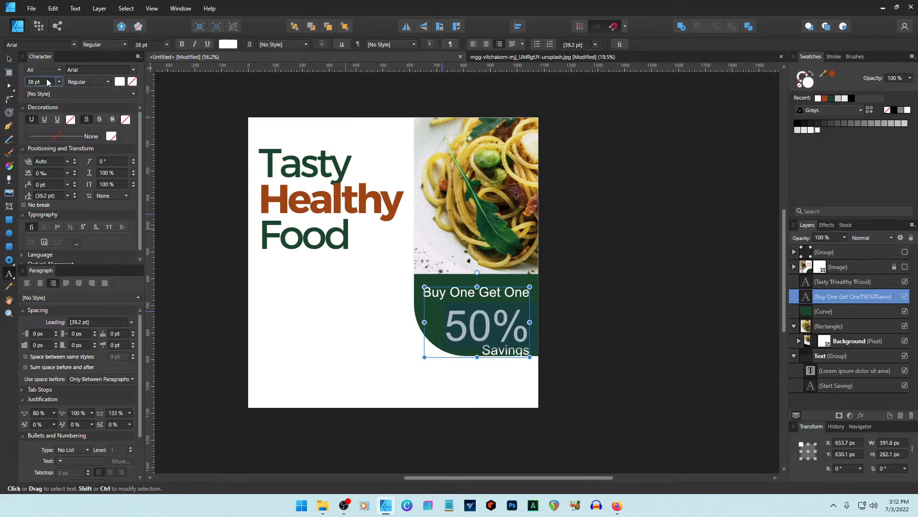
scroll(47, 78, down, 2)
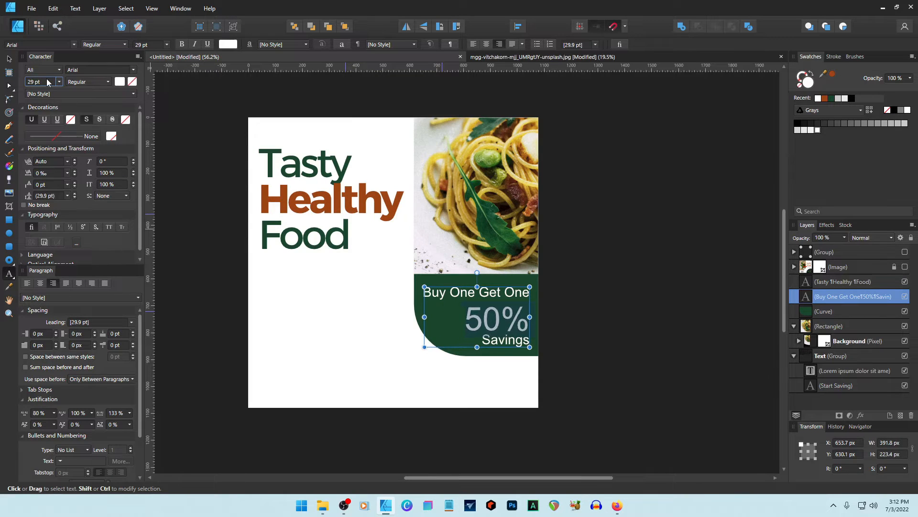
scroll(47, 82, down, 1)
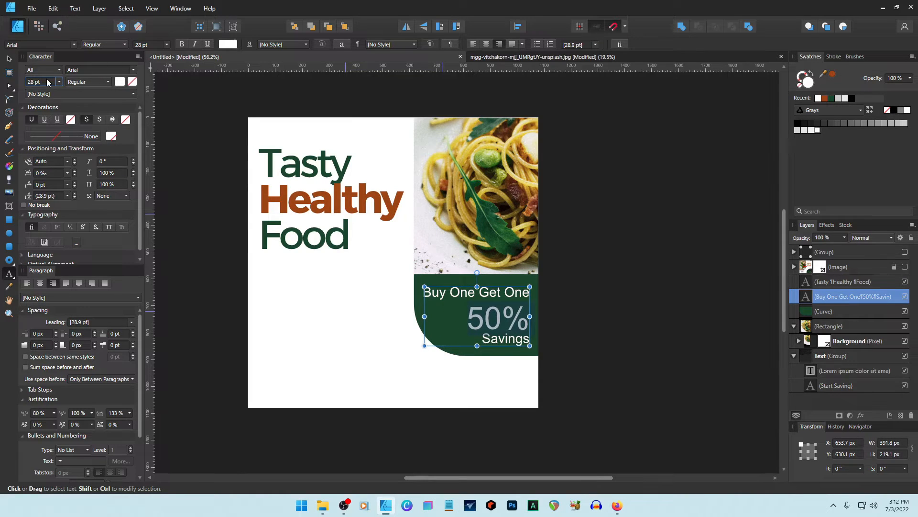
click(109, 83)
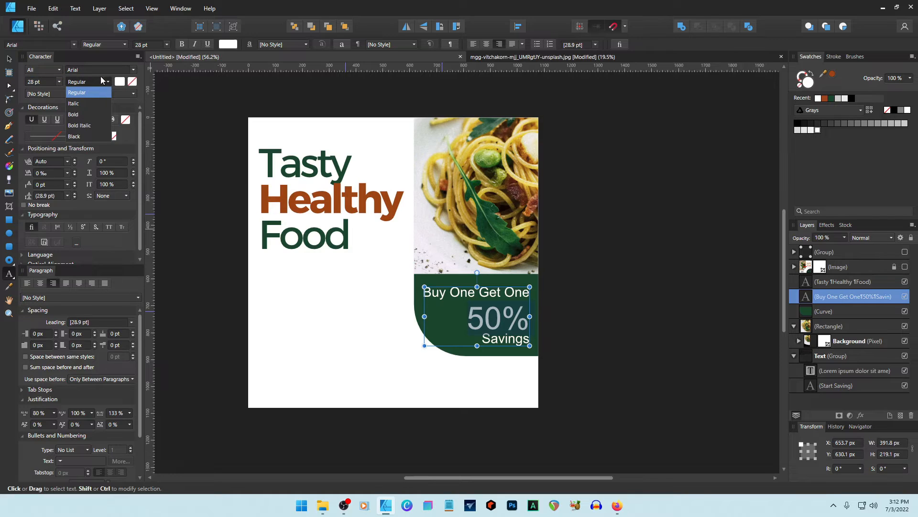
click(85, 113)
Change the font of the entire offer text to Montserrat.
click(493, 292)
key(ctrl+a)
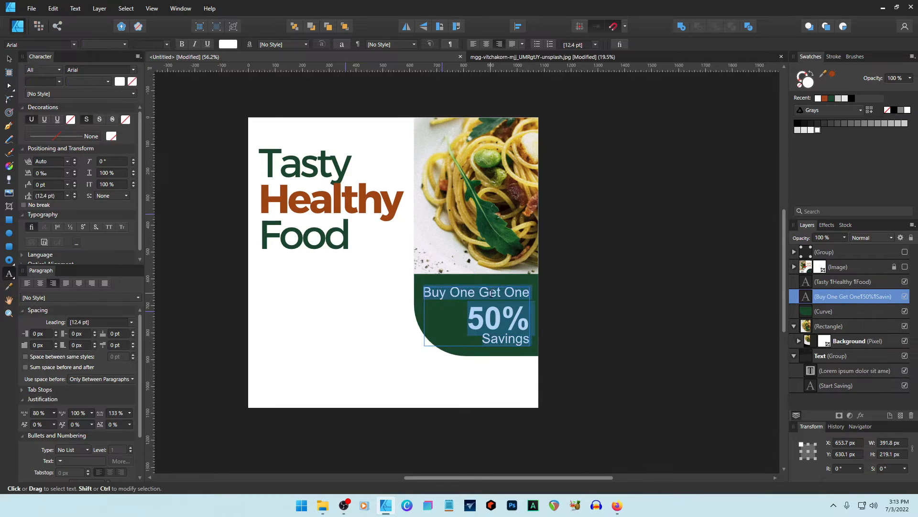
click(94, 70)
text(mont)
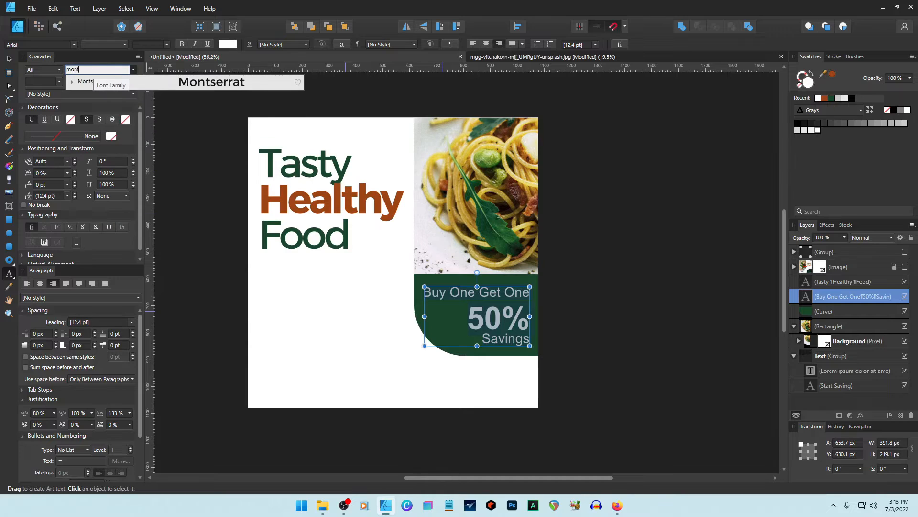
key(Return)
Reduce the leading override of "50%" to 24 pt.
drag(459, 316, 564, 318)
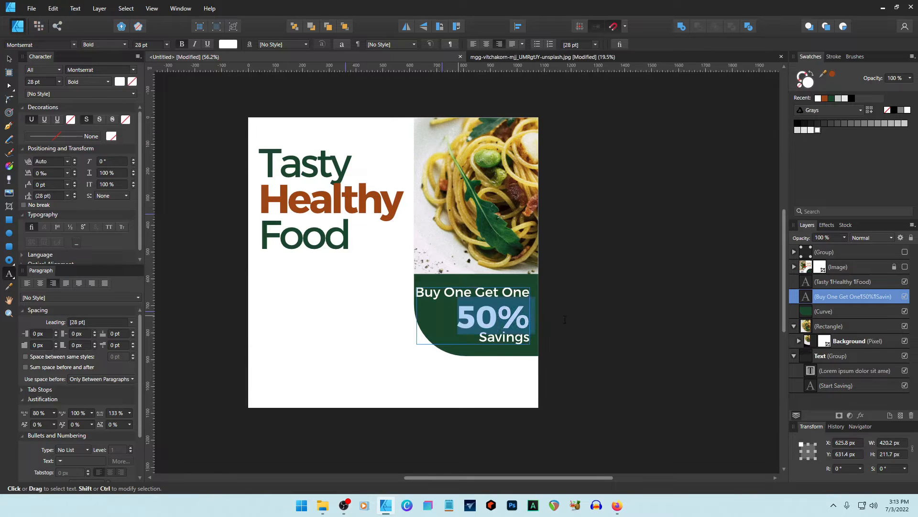
click(75, 197)
click(76, 197)
click(76, 197)
click(75, 197)
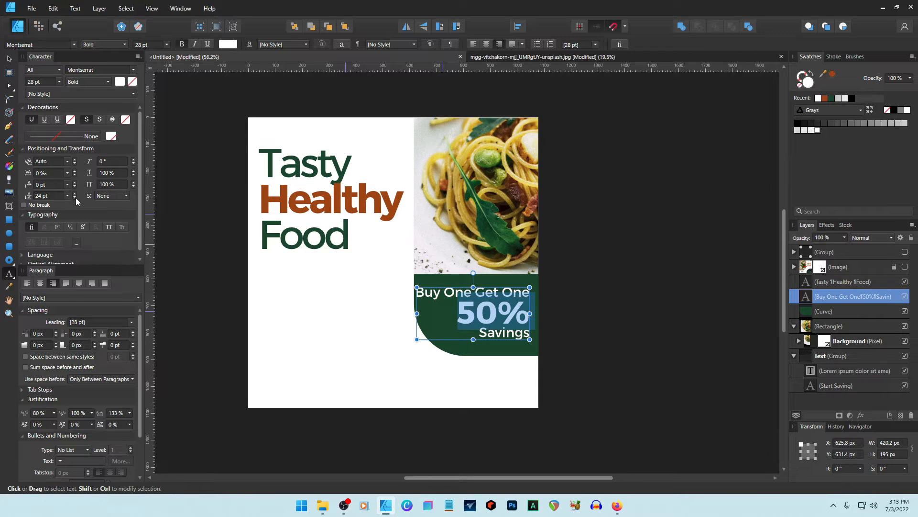
Enlarge "Savings" below the percentage, trying 21 pt and settling on 19 pt.
double_click(483, 333)
click(46, 83)
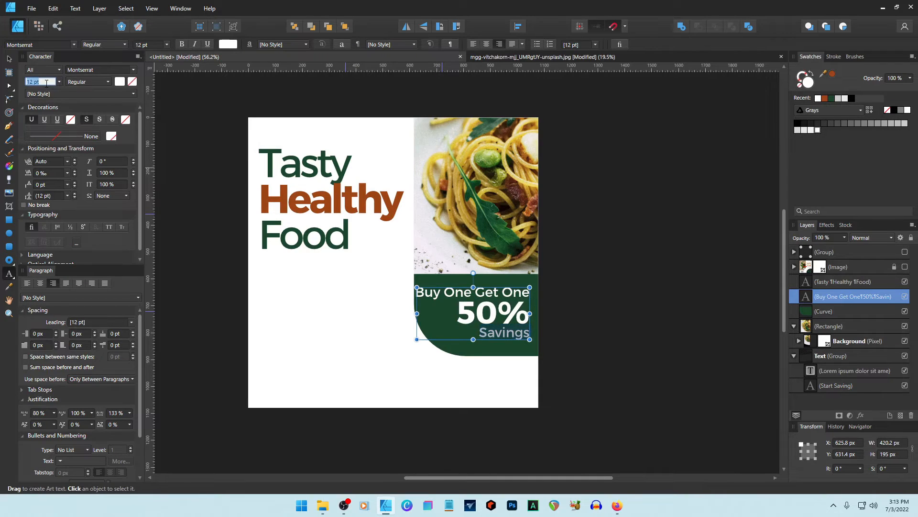
text(21)
key(Return)
text(19)
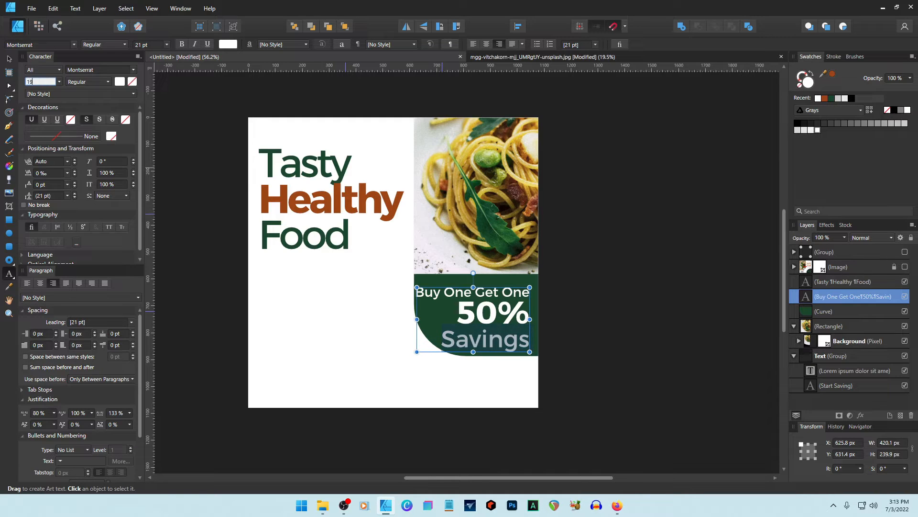
key(Return)
Tighten the tracking of the entire offer text to -35 ‰.
double_click(465, 292)
key(ctrl+a)
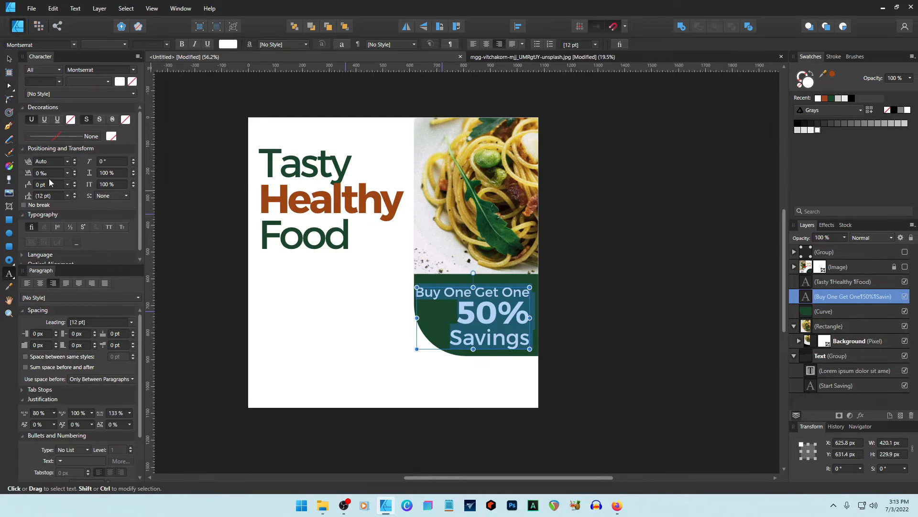
click(55, 174)
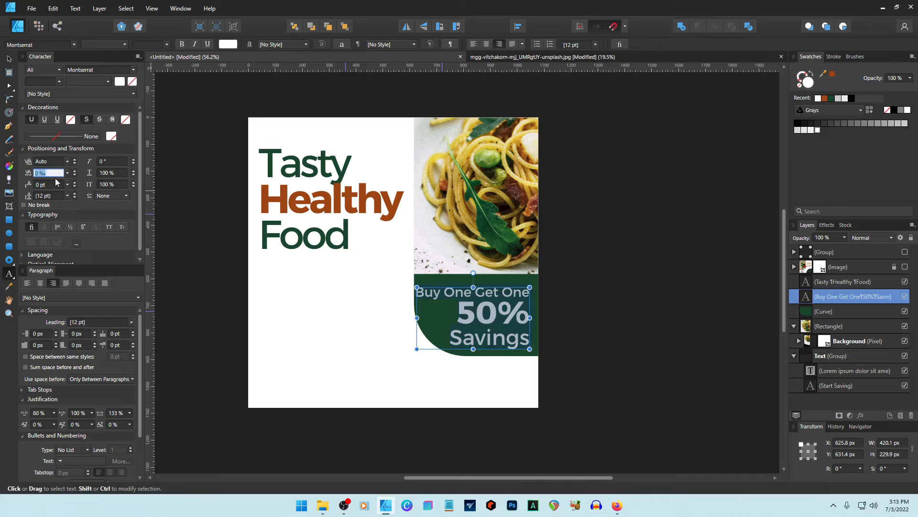
text(-35)
key(Return)
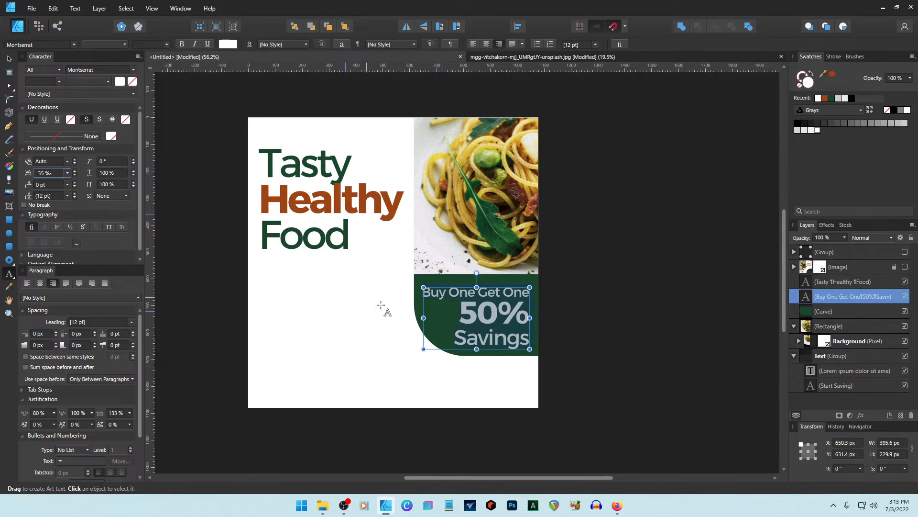
Move the offer text slightly up and left on the green shape, to about X 647 px, Y 620 px.
click(462, 309)
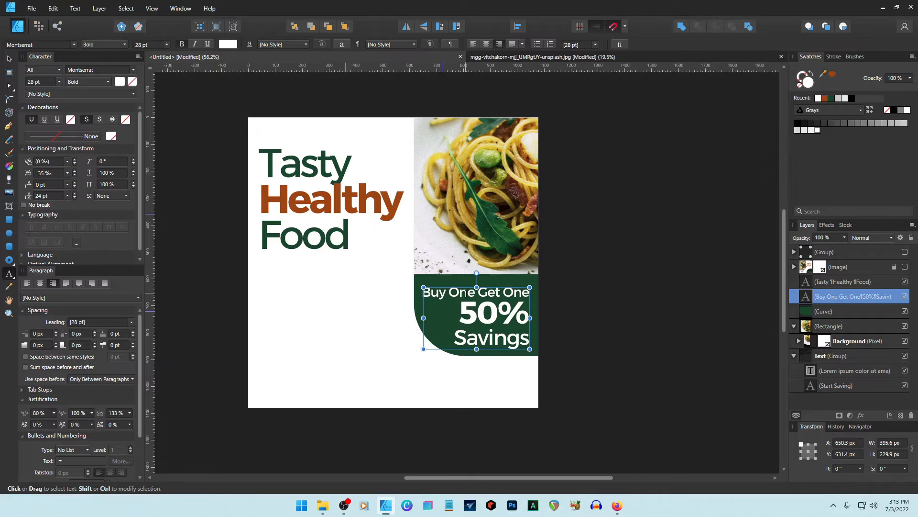
key(Escape)
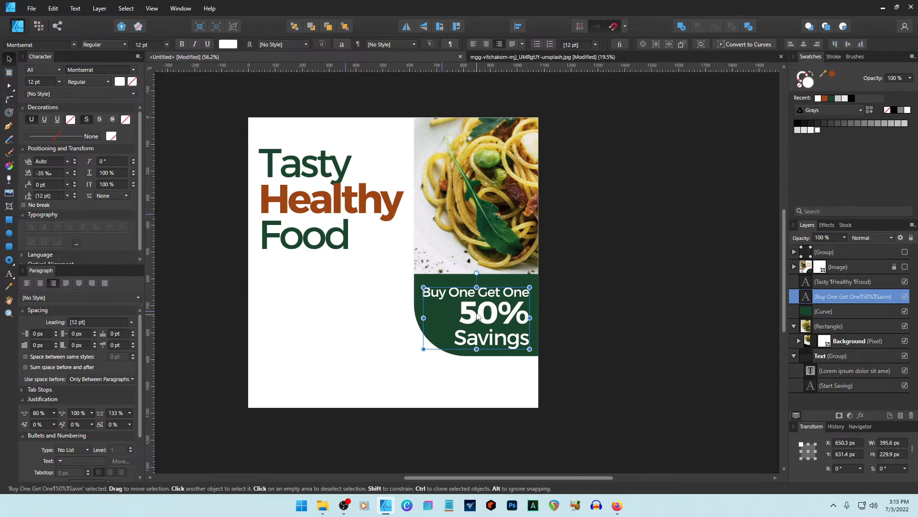
drag(478, 316, 486, 337)
click(591, 368)
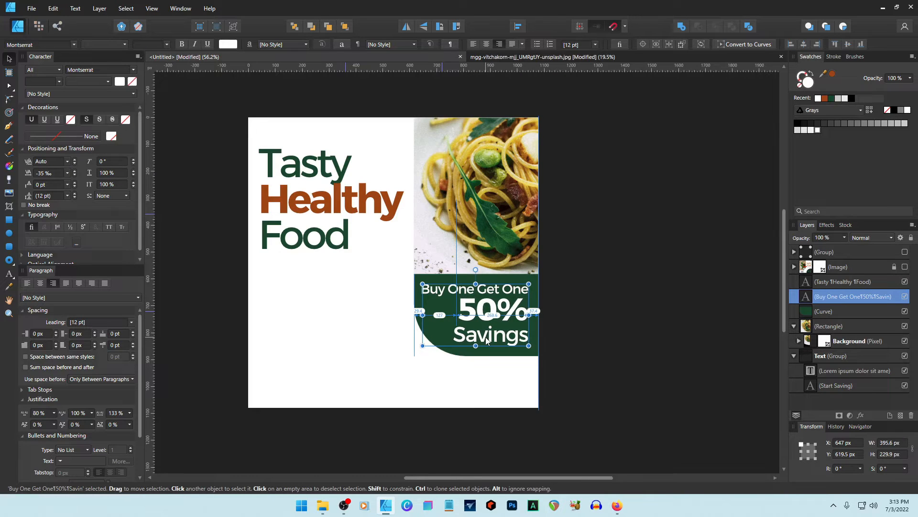
click(625, 291)
click(510, 310)
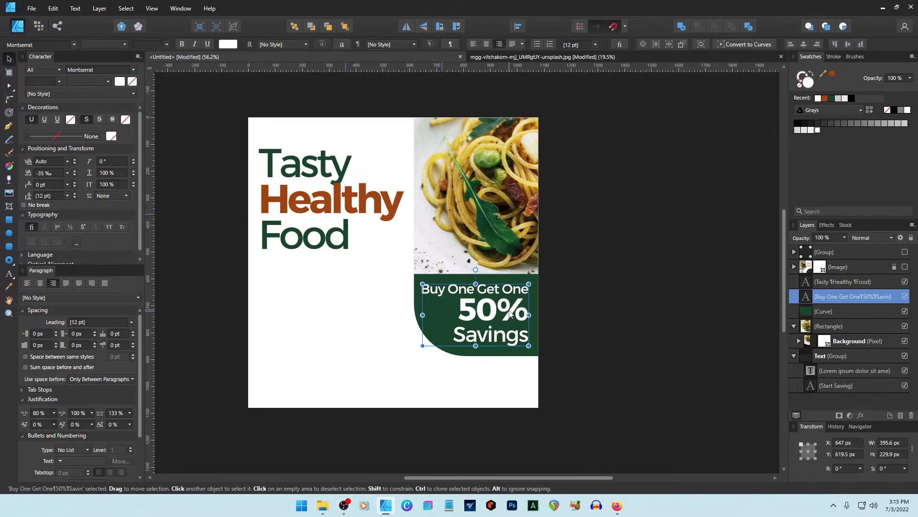
Widen the photo frame leftward so its left edge sits at about X 600 px.
click(479, 255)
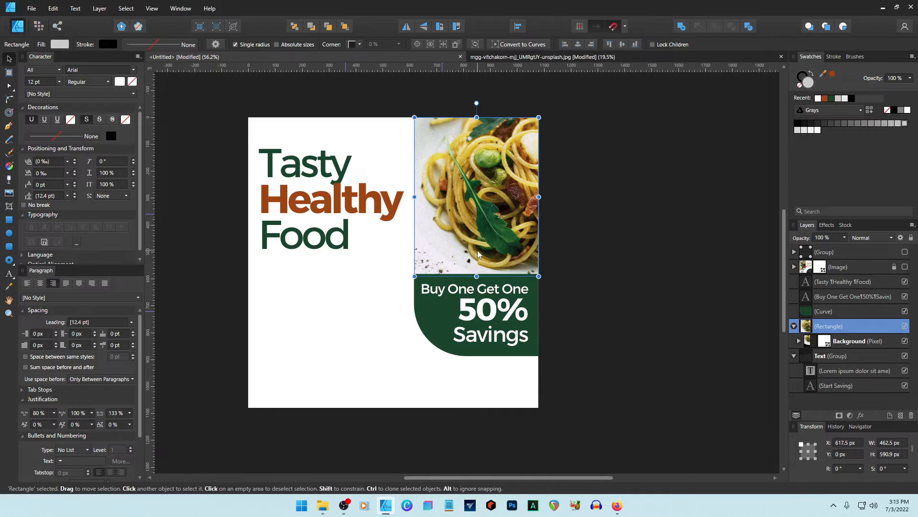
drag(415, 197, 410, 197)
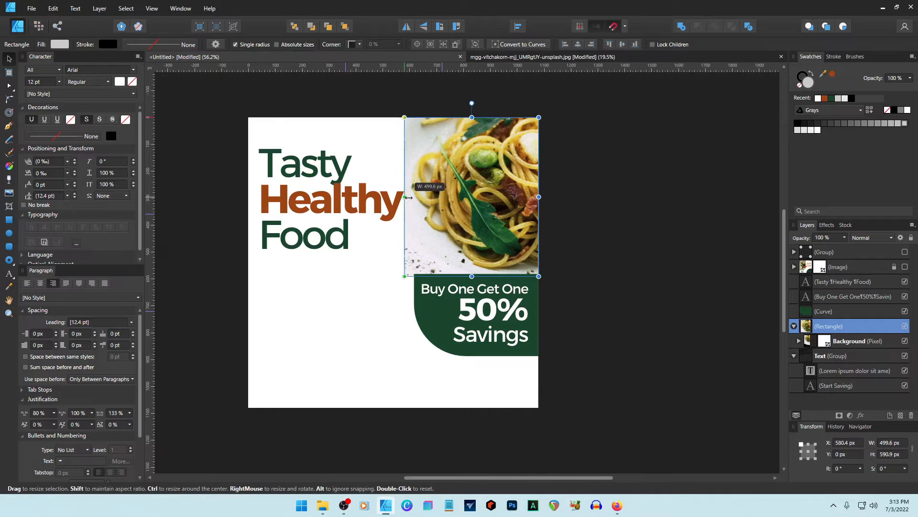
click(476, 326)
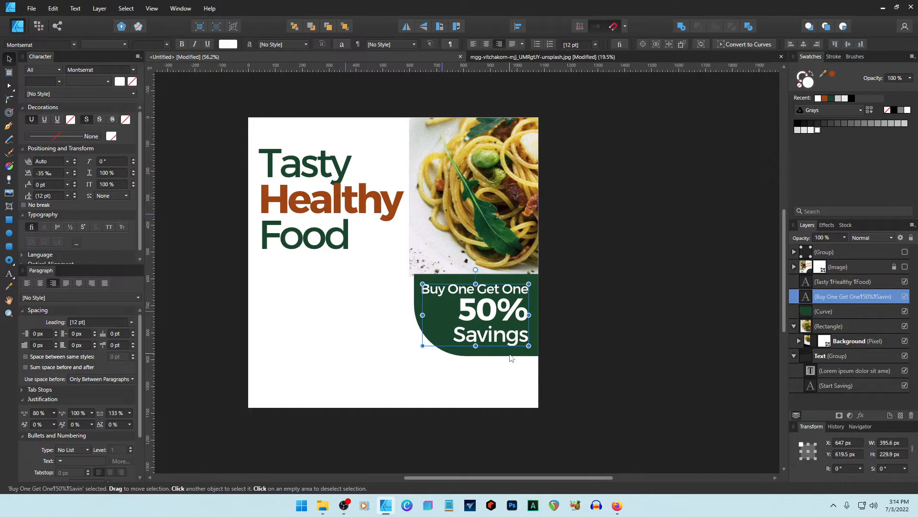
Shift the green shape left to X 597.5 px and move its two right-hand nodes 40 px right, past the page edge.
click(510, 355)
drag(510, 355, 505, 355)
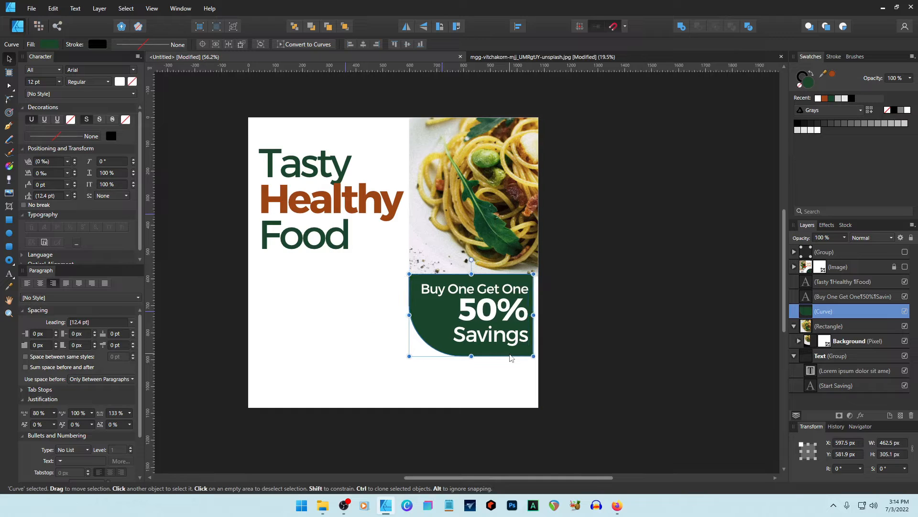
key(a)
drag(528, 265, 572, 383)
key(shift+Right)
key(shift+Right)
key(shift+Right)
key(shift+Right)
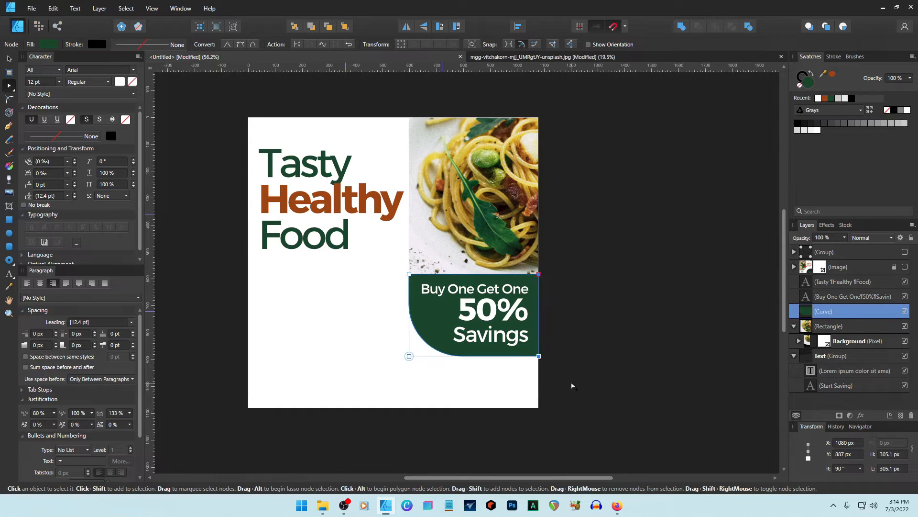
Extend the photo frame's right edge slightly past the page, making the frame about 500 px wide.
click(465, 259)
drag(539, 197, 544, 197)
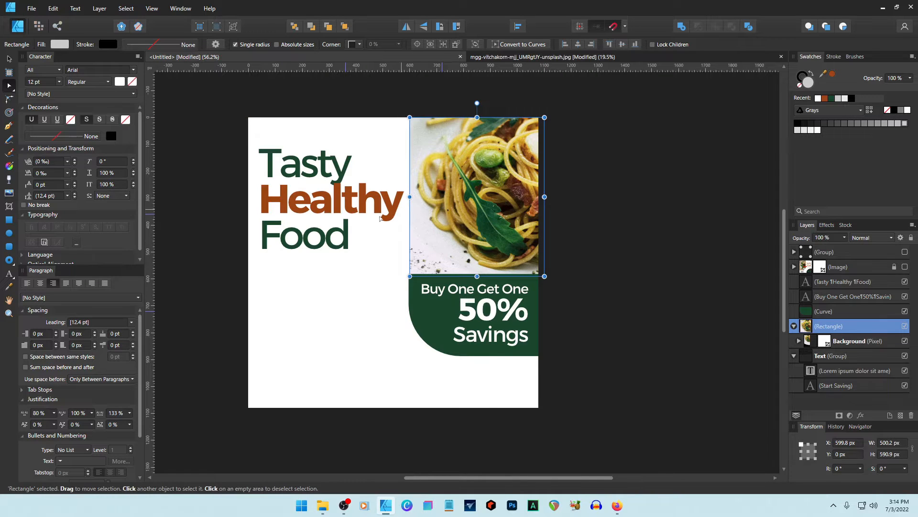
Nudge the "Tasty Healthy Food" headline to X 35.4 px and tighten its tracking to -80 ‰.
click(339, 243)
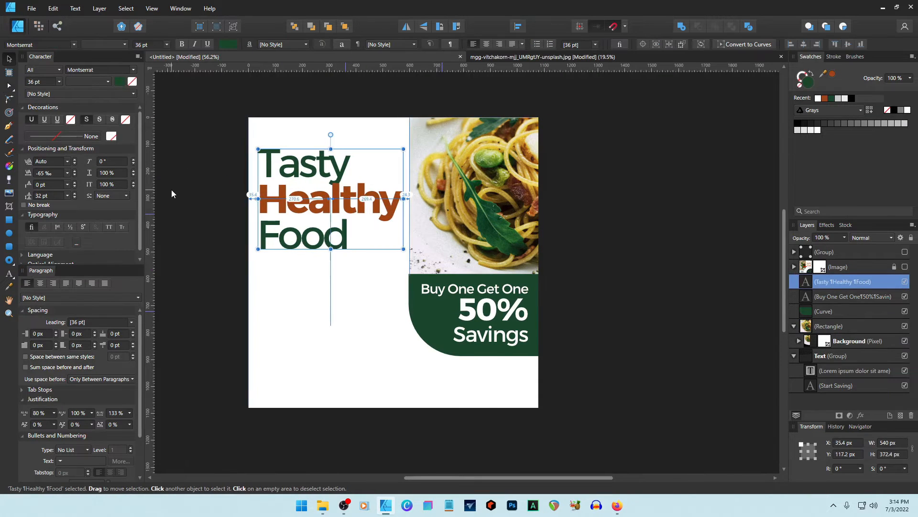
click(56, 173)
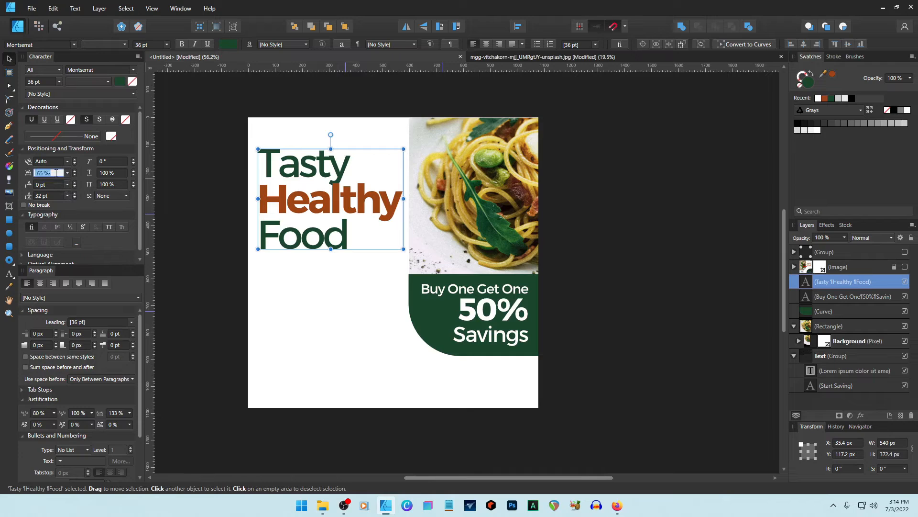
text(-80)
key(Return)
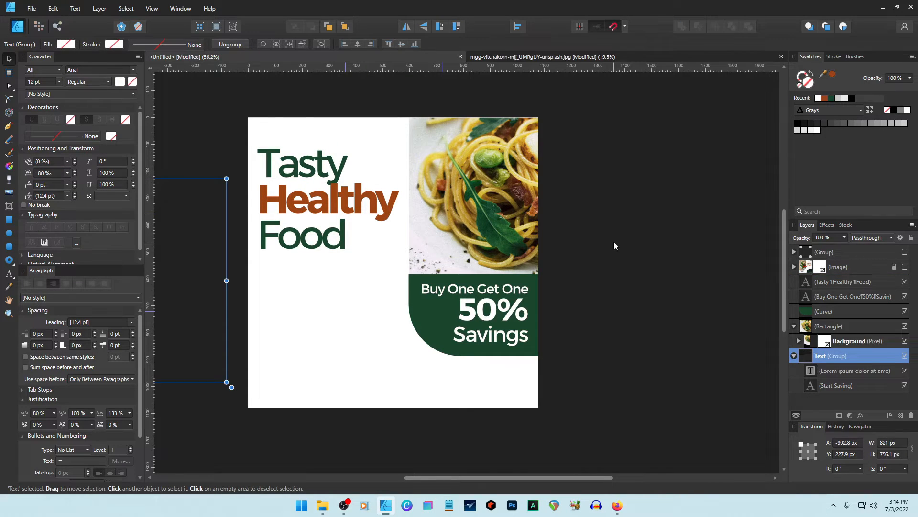
click(614, 245)
Set "Savings" in the offer text to 18 pt and slightly reduce its leading.
scroll(627, 286, down, 1)
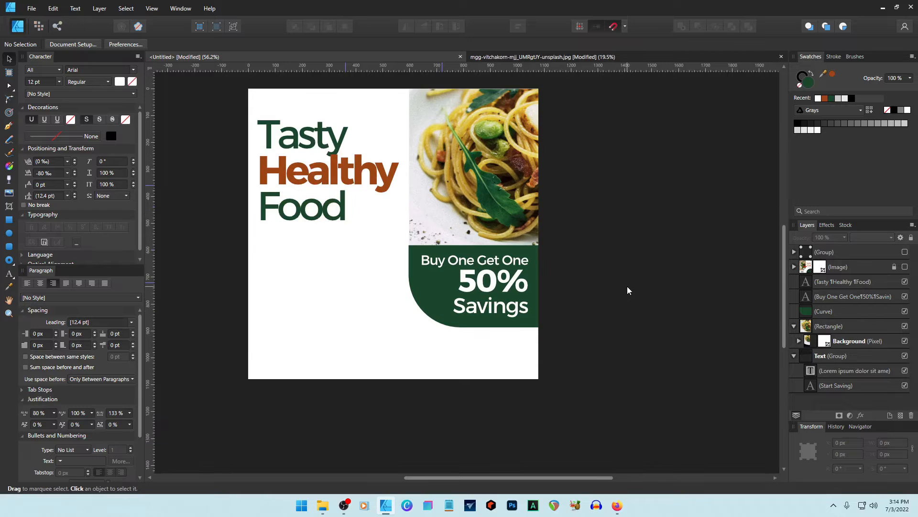
click(506, 306)
double_click(505, 307)
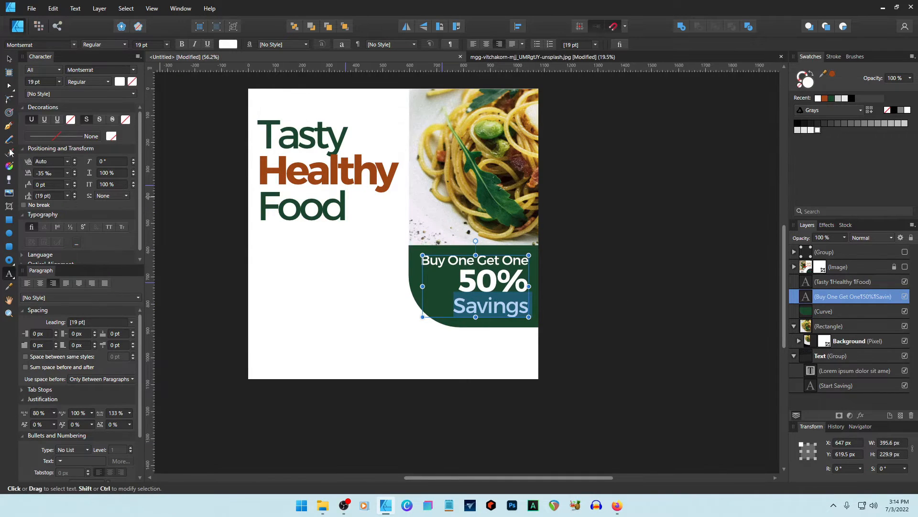
click(41, 81)
text(1)
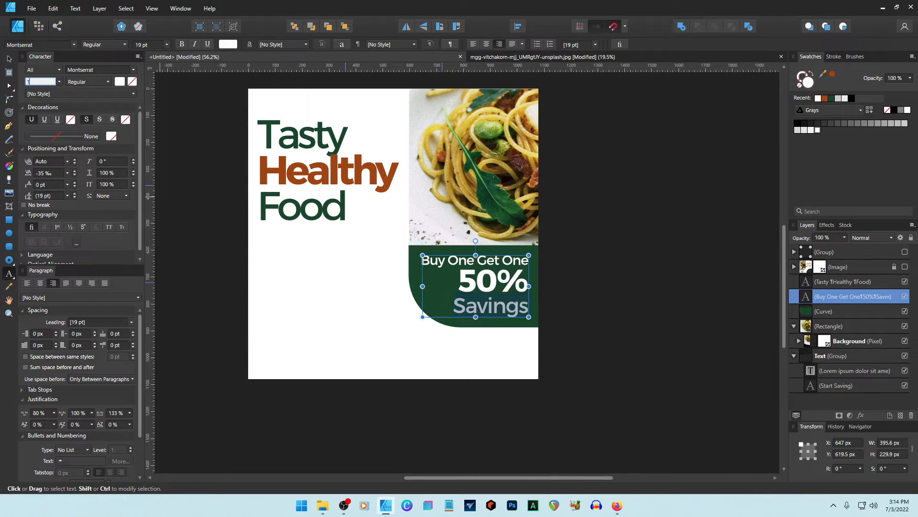
text(8)
key(Return)
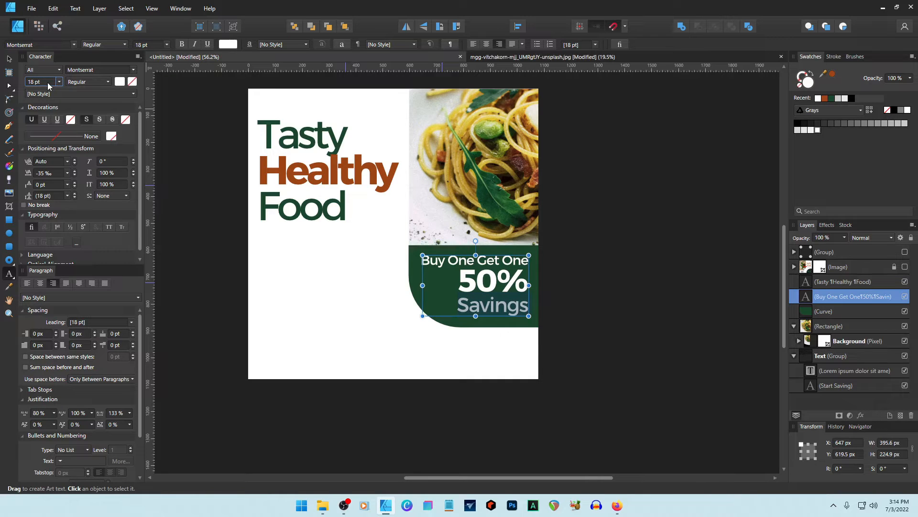
click(74, 197)
click(75, 198)
Enlarge "50%" to 30 pt and raise its leading override to 26 pt.
double_click(500, 282)
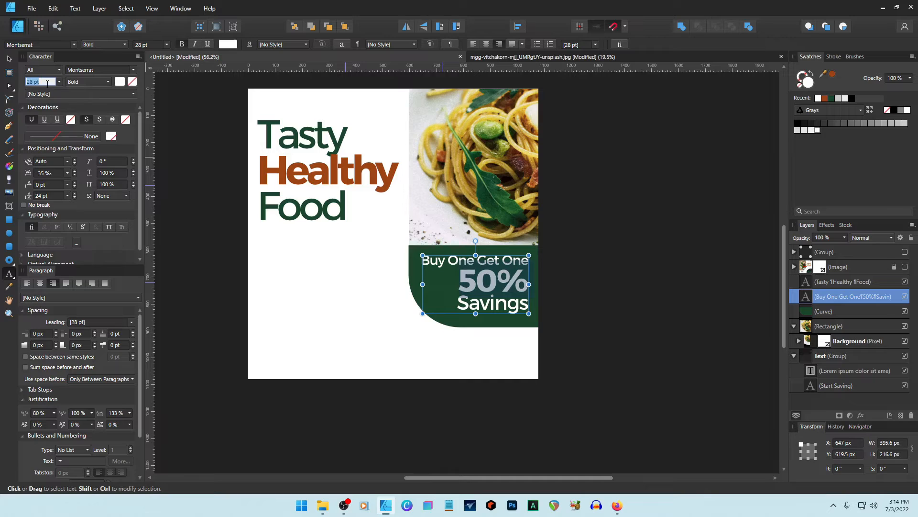
text(30)
key(Return)
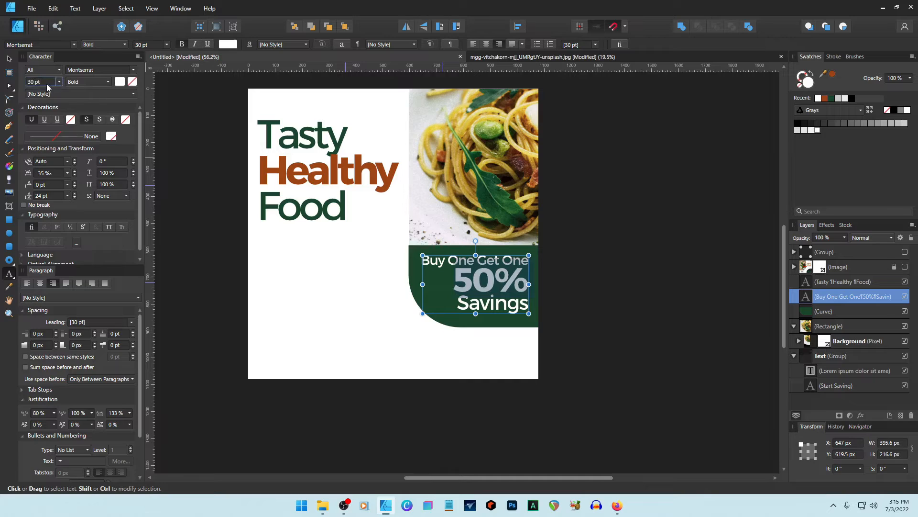
click(75, 194)
click(75, 194)
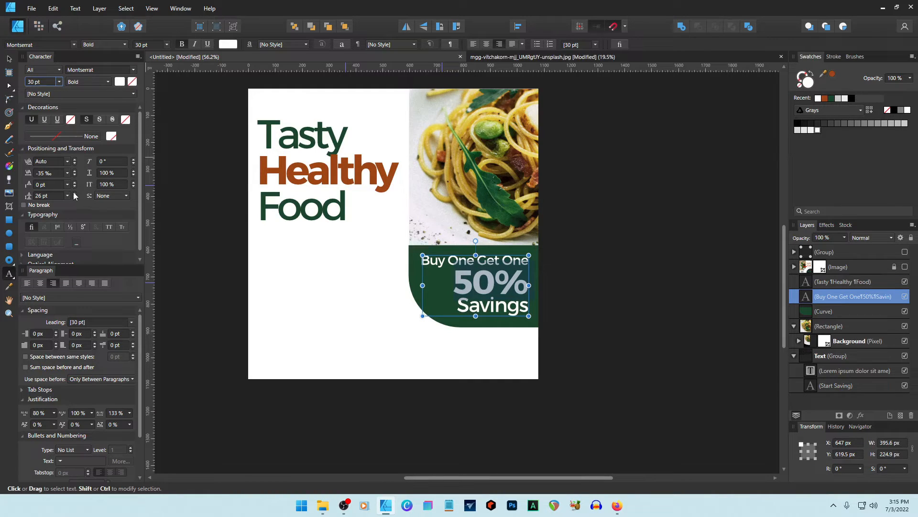
Tighten the tracking of the "Buy One Get One" line to -40 ‰ and deselect the text.
triple_click(449, 261)
click(56, 174)
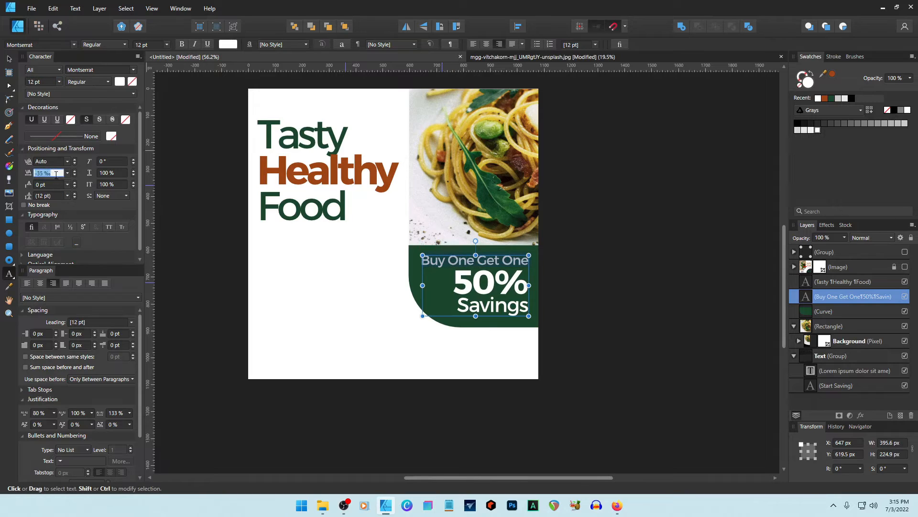
text(-40)
key(Return)
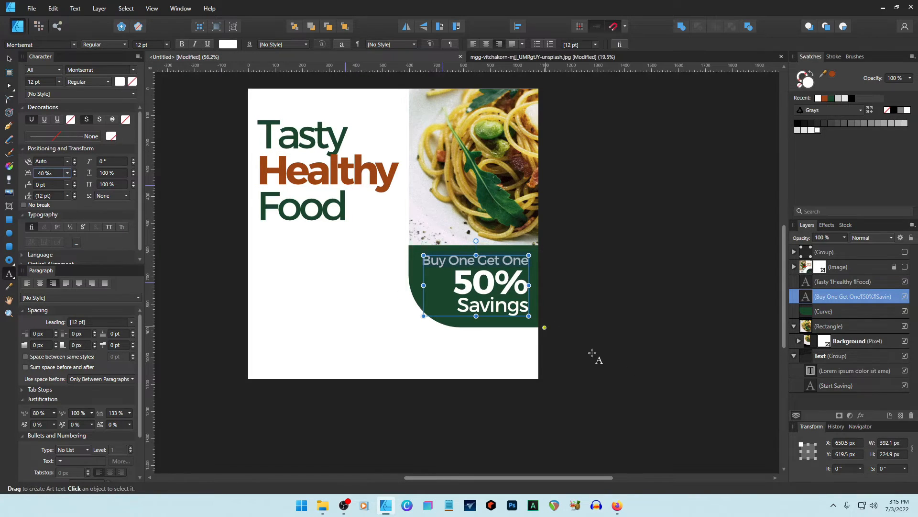
key(Escape)
key(Escape)
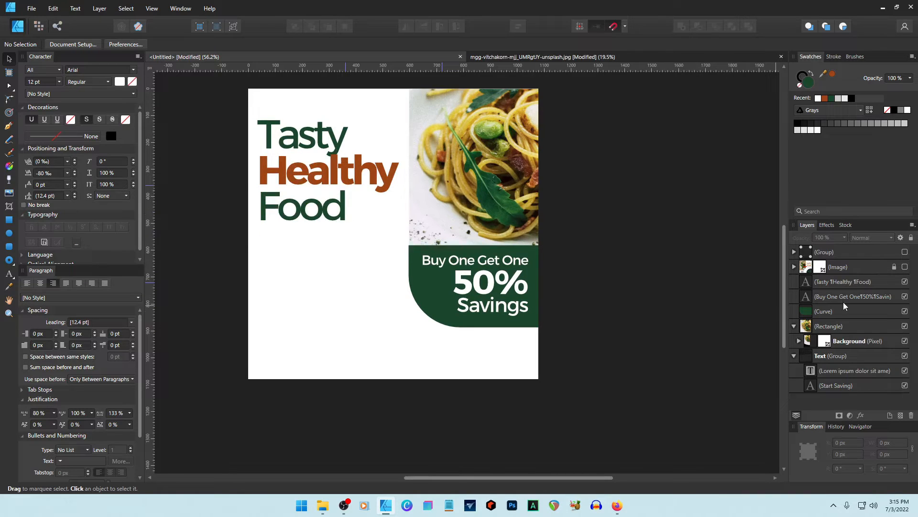
Select the green rounded shape's layer.
click(840, 311)
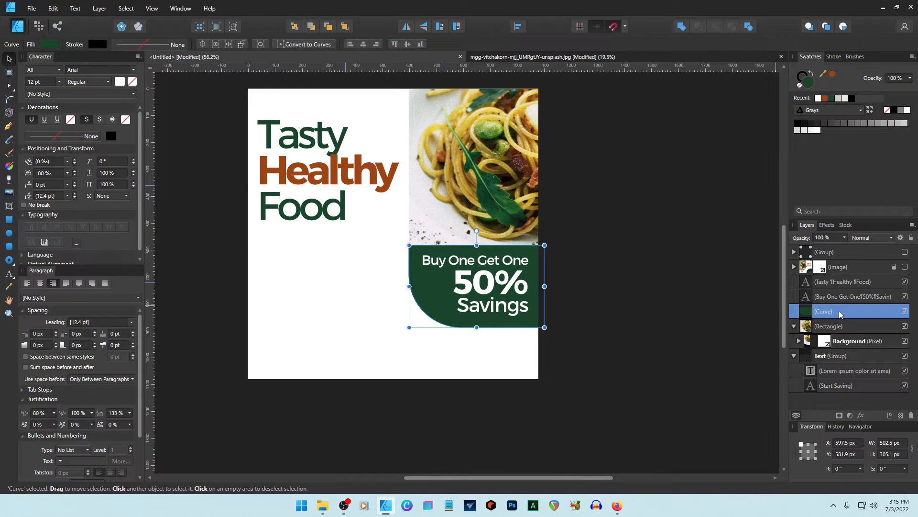
Duplicate the green curved shape, rotate the copy 180° and place it in the page's lower-left corner.
key(ctrl+j)
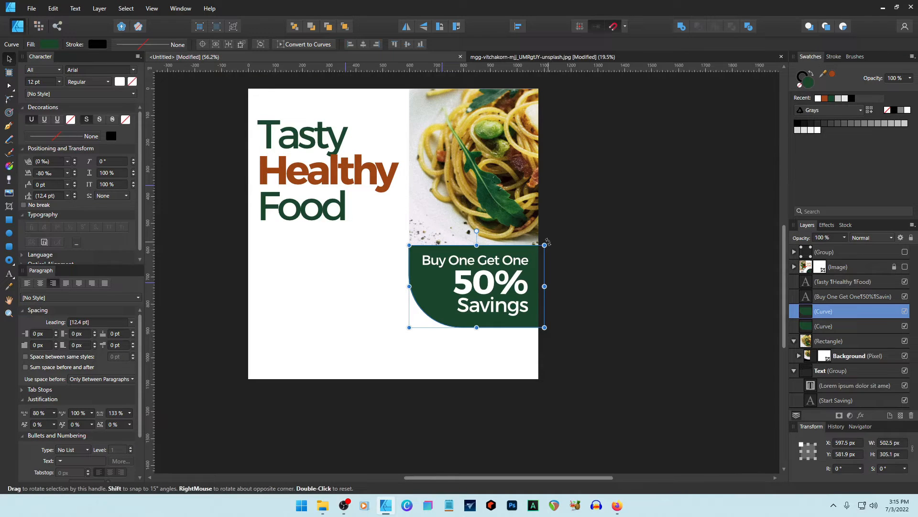
drag(548, 242, 406, 330)
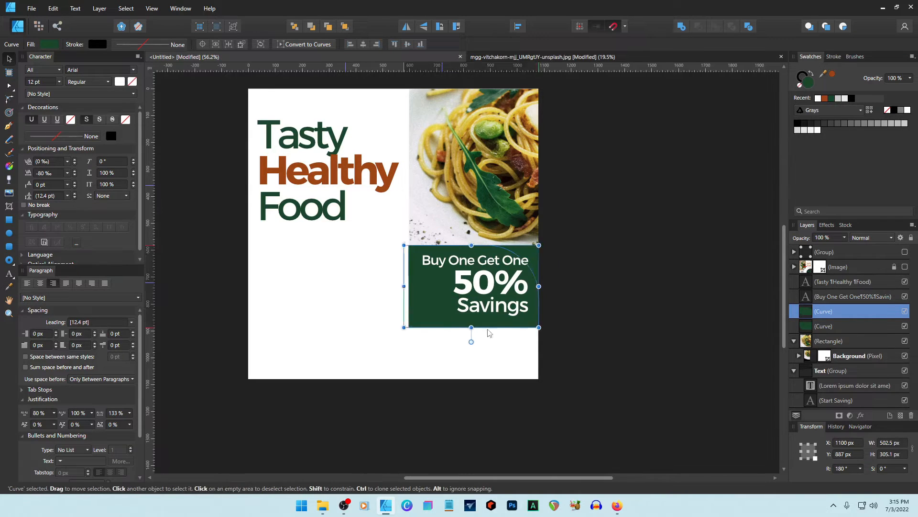
drag(512, 326, 354, 376)
click(404, 405)
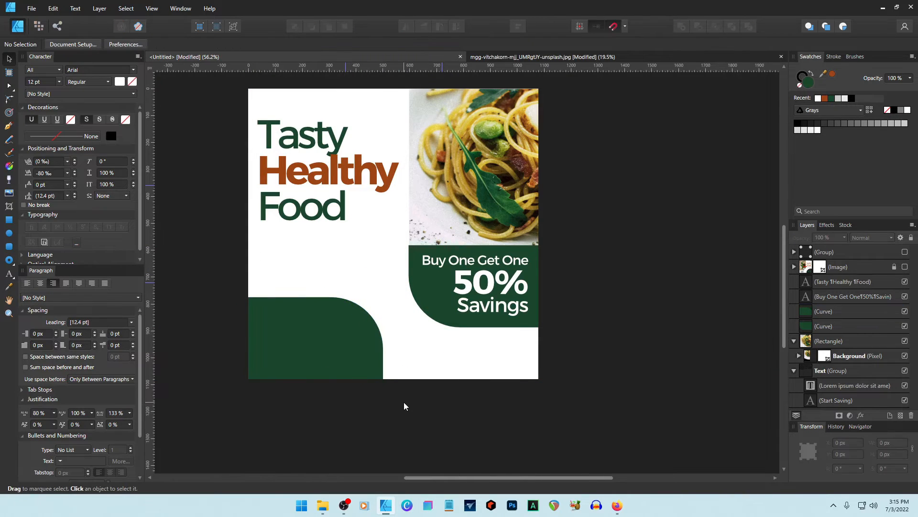
Shift the copied green shape down and inward, and raise its bottom nodes to about the page's lower edge.
click(342, 370)
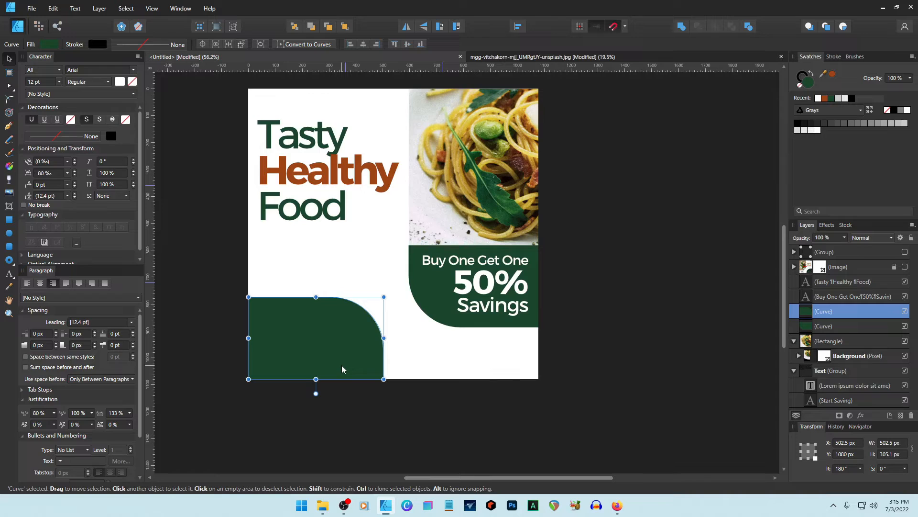
drag(335, 357, 361, 366)
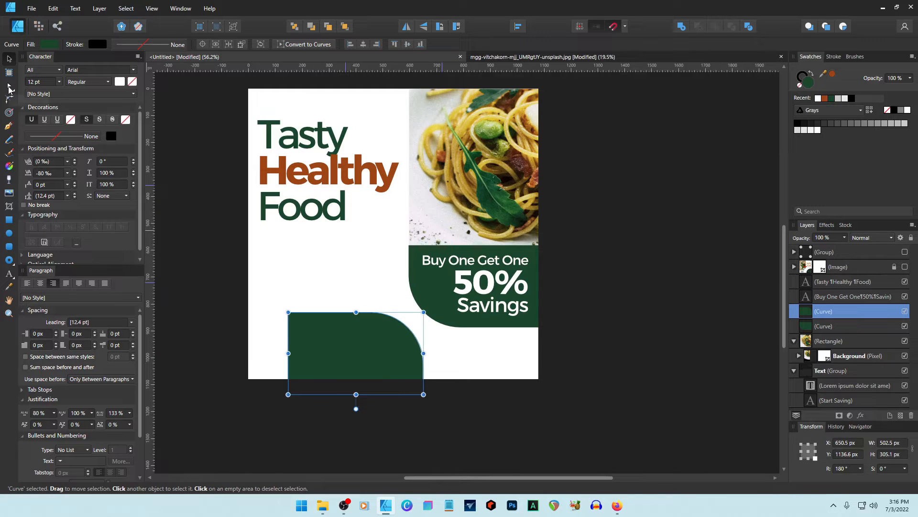
click(9, 86)
drag(257, 393, 486, 417)
key(shift+Up)
key(shift+Up)
key(shift+Up)
key(shift+Up)
key(shift+Up)
key(shift+Up)
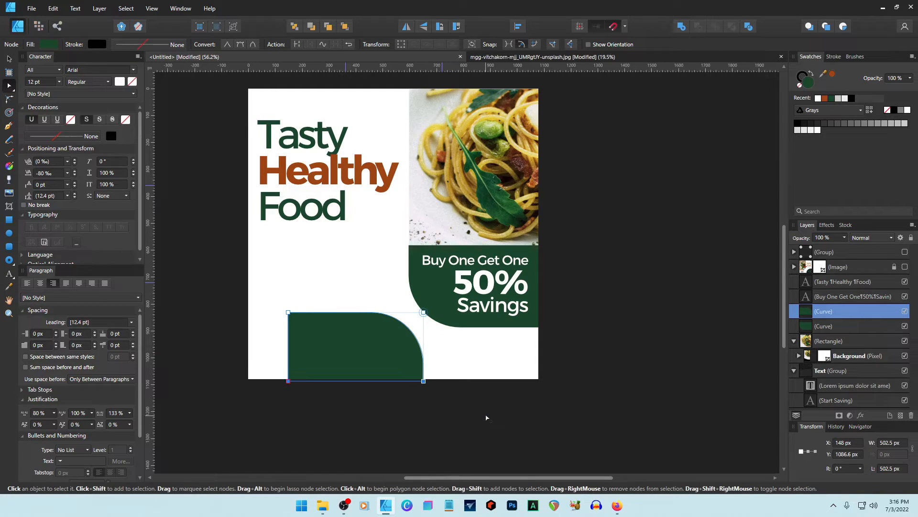
Extend the copied shape's left nodes past the page's left edge and nudge it flush with the lower-left corner.
drag(224, 279, 313, 413)
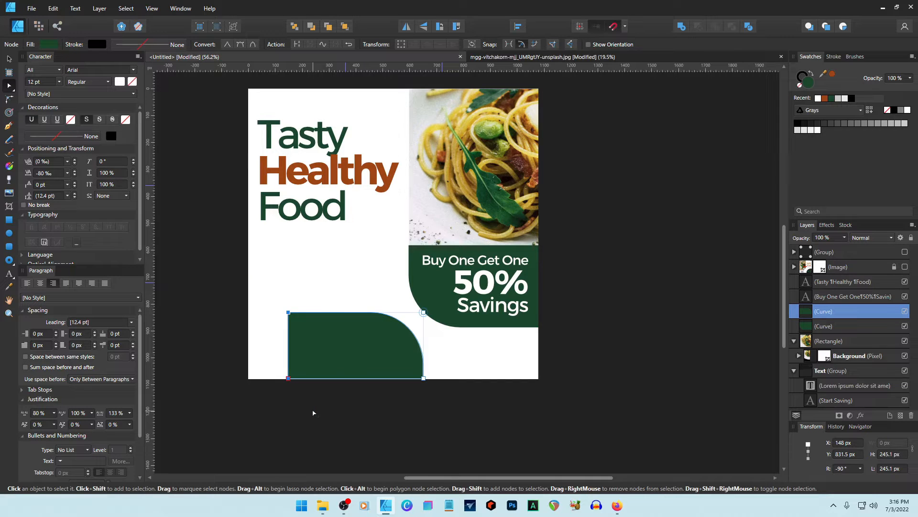
key(shift+Left)
key(shift+Left)
key(shift+Left)
key(shift+Left)
key(shift+Left)
key(shift+Left)
key(shift+Left)
key(shift+Left)
key(shift+Left)
key(shift+Left)
key(shift+Left)
key(shift+Left)
key(shift+Left)
key(shift+Left)
key(shift+Left)
key(shift+Left)
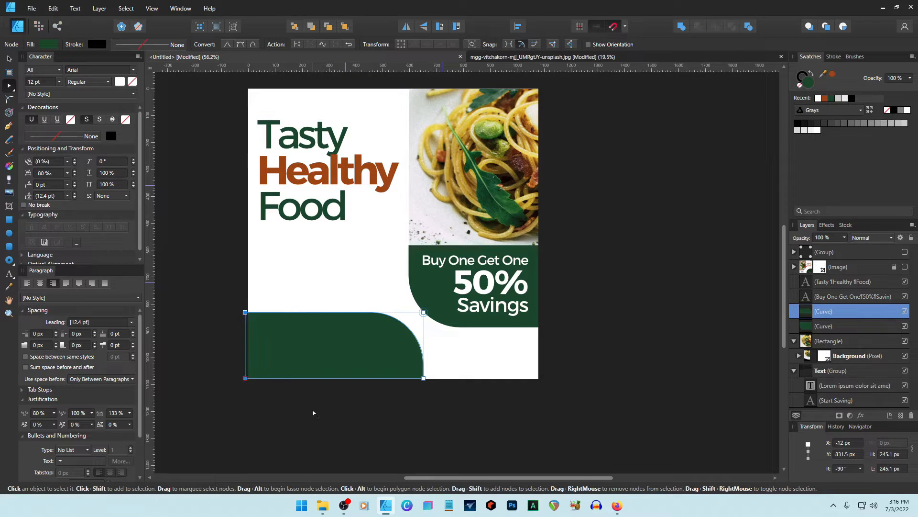
key(v)
mouse_move(334, 337)
mouse_down()
mouse_move(346, 380)
mouse_move(345, 349)
mouse_up()
click(632, 319)
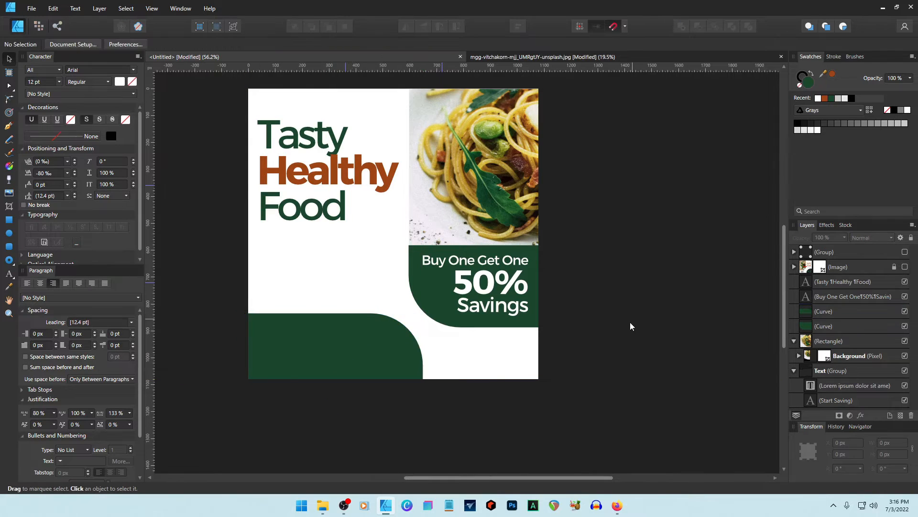
Set the opacity of the lower-left green shape to 7%.
click(388, 346)
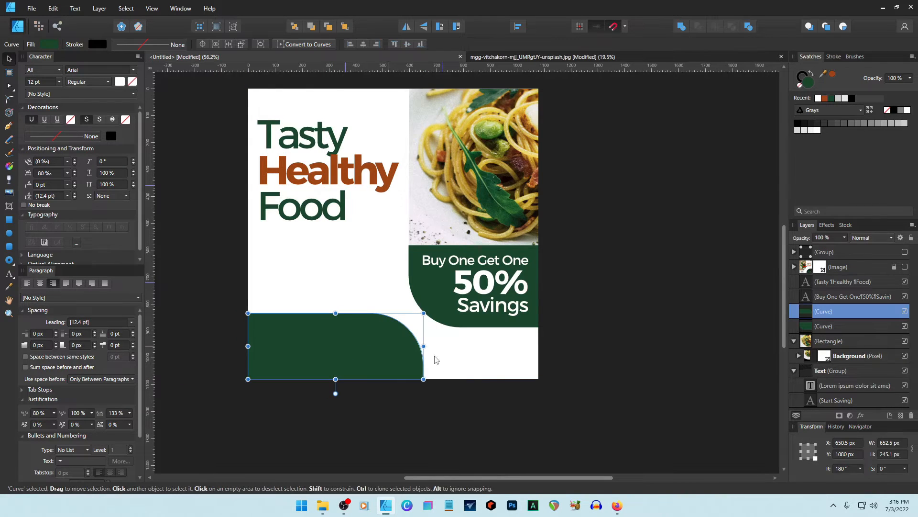
click(831, 239)
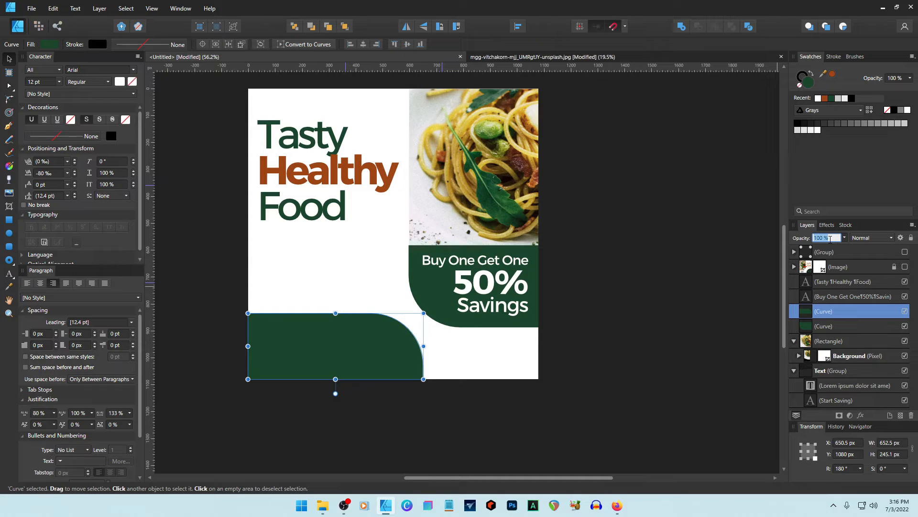
text(7)
key(Return)
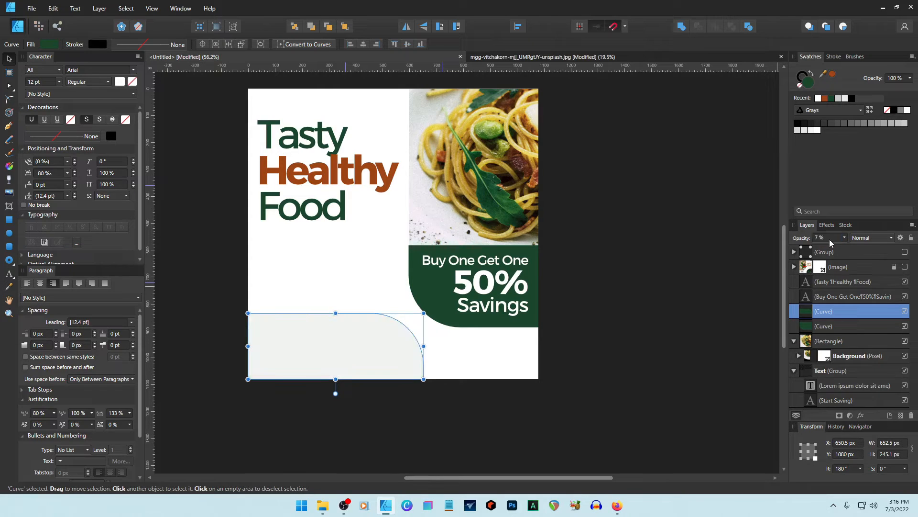
click(679, 244)
Set the opacity of the lower-left curved shape to 10%.
click(387, 348)
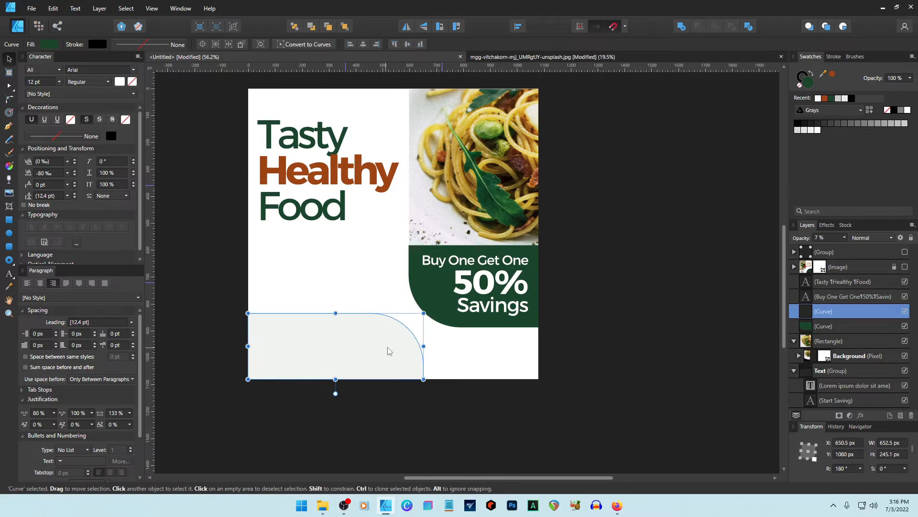
click(827, 238)
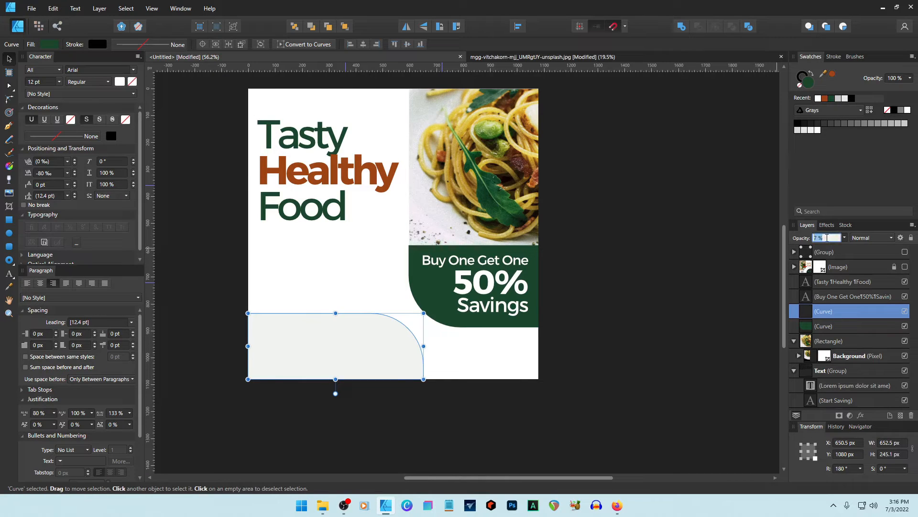
text(10)
key(Return)
click(645, 247)
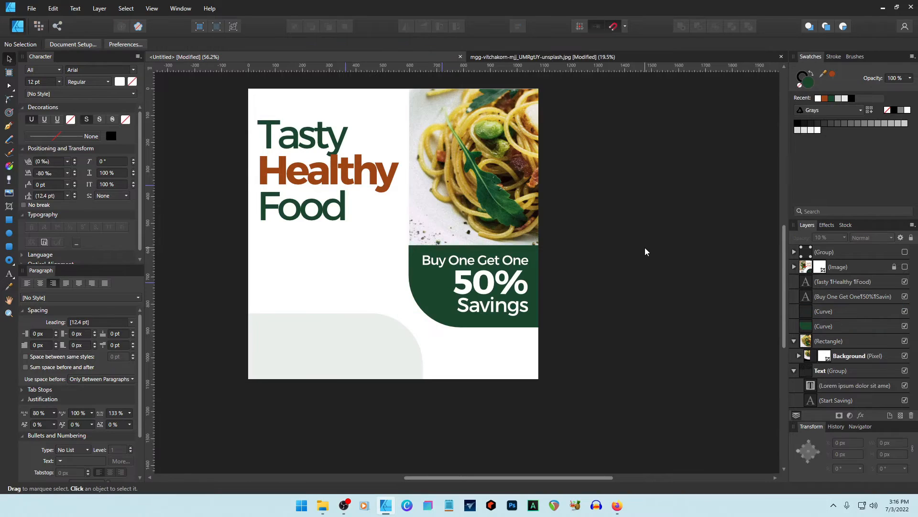
scroll(645, 247, up, 1)
scroll(770, 334, down, 1)
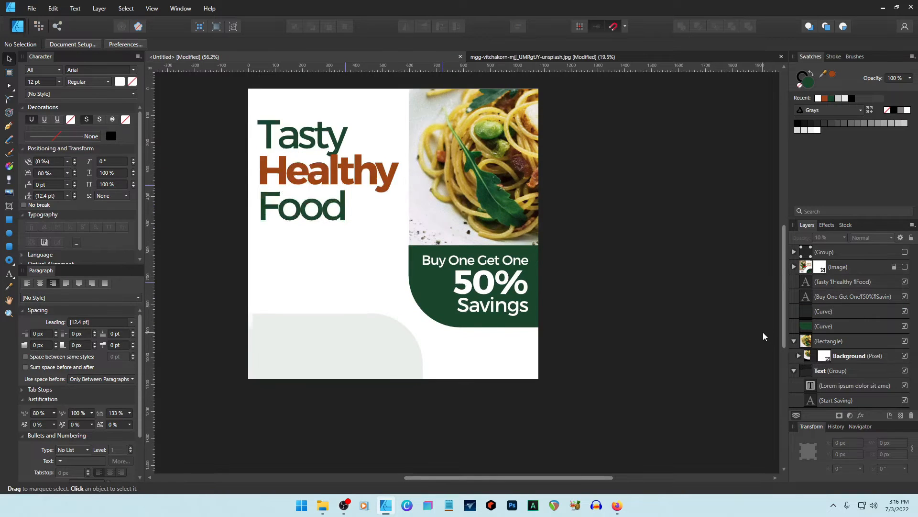
Collapse the Text group and draw a green rectangle covering the whole 1080 × 1080 px page.
click(794, 370)
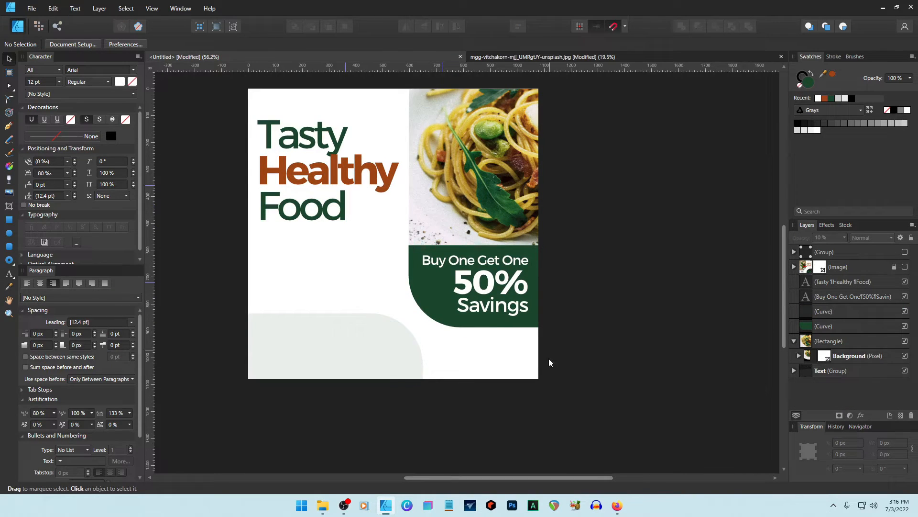
scroll(589, 330, up, 1)
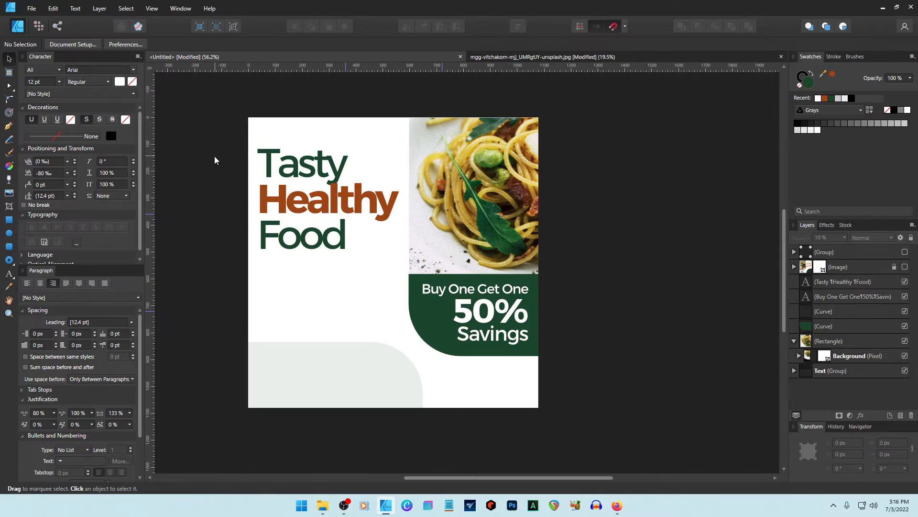
click(9, 220)
drag(237, 111, 539, 407)
drag(236, 260, 251, 265)
drag(393, 111, 394, 118)
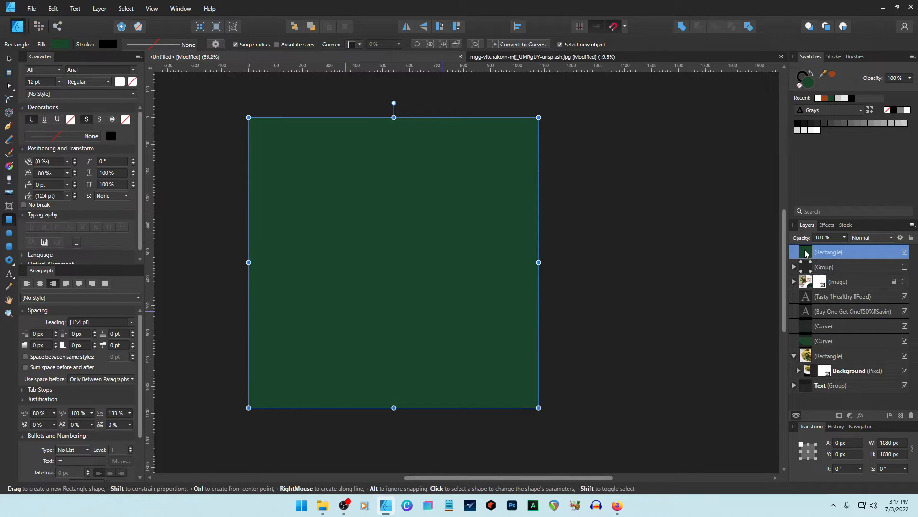
Move the full-page rectangle beneath all other layers and set its opacity to 10%.
drag(806, 253, 814, 388)
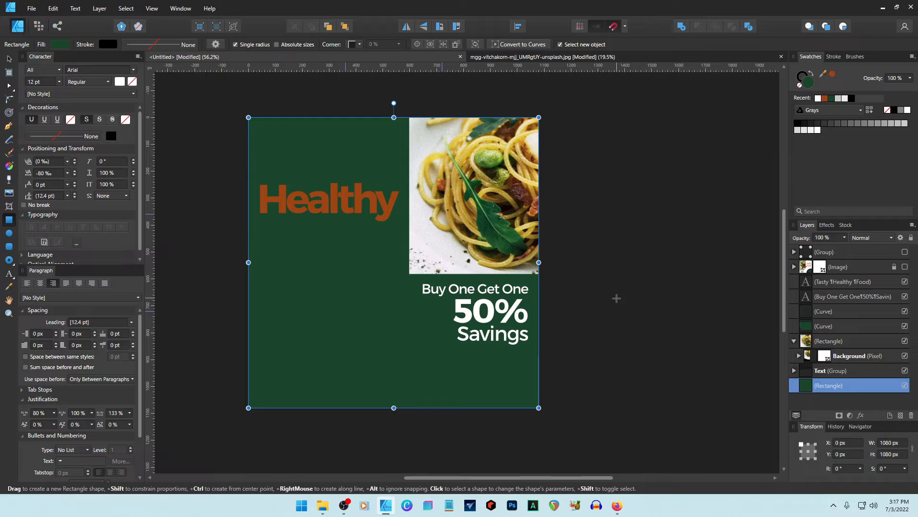
click(831, 238)
text(10)
key(Return)
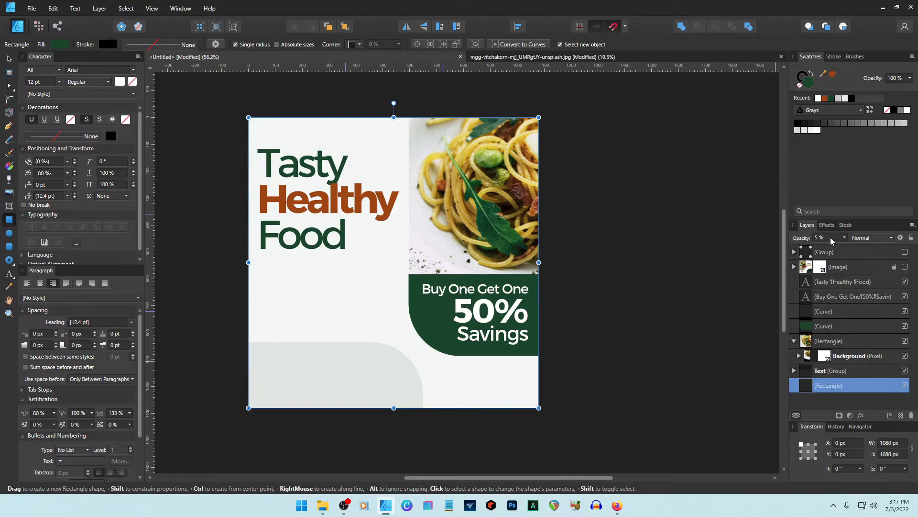
click(658, 223)
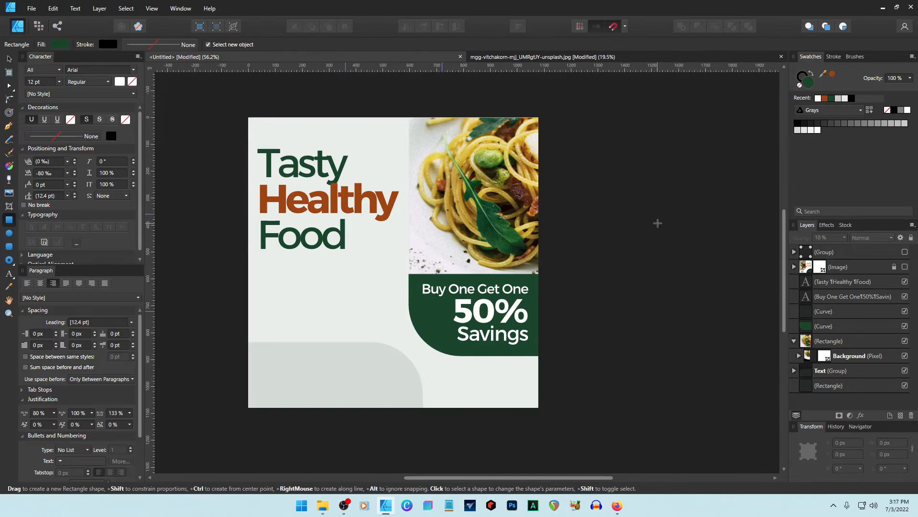
Scale the pasta photo down slightly inside its rectangle and reposition it so it still fills the frame.
click(492, 208)
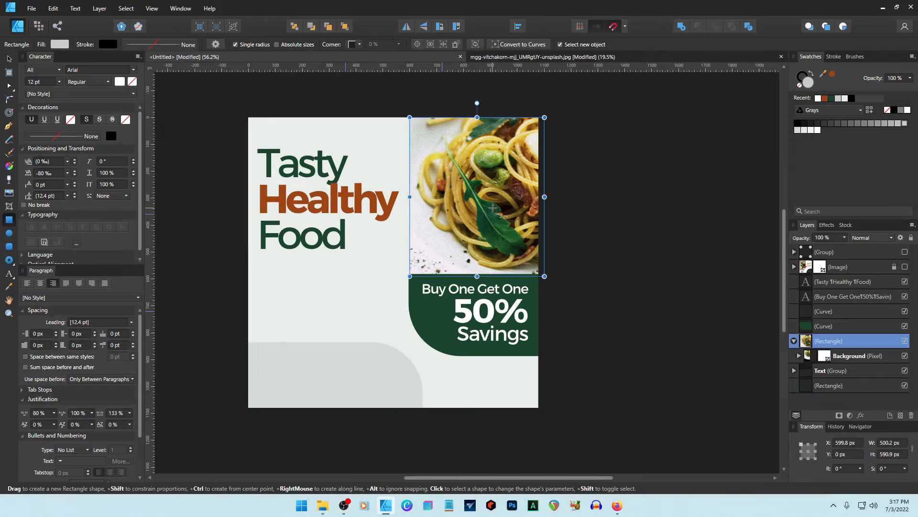
double_click(493, 208)
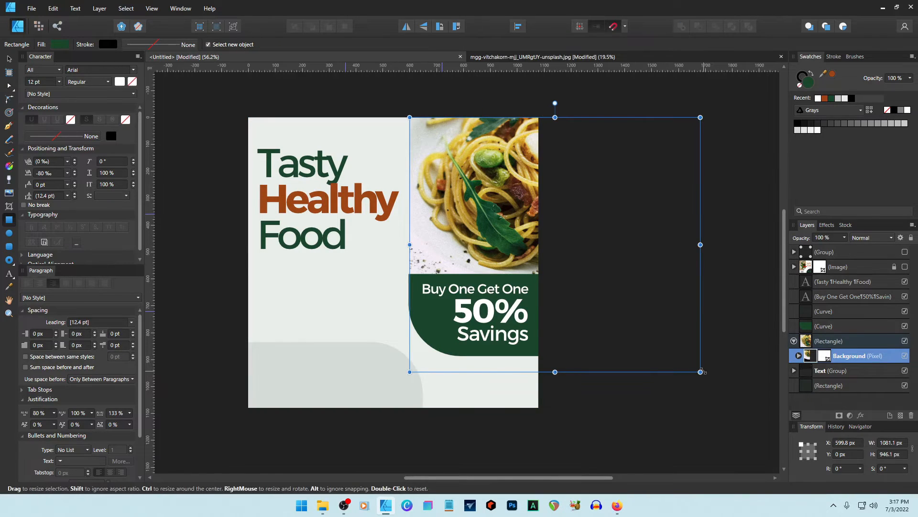
drag(700, 371, 688, 360)
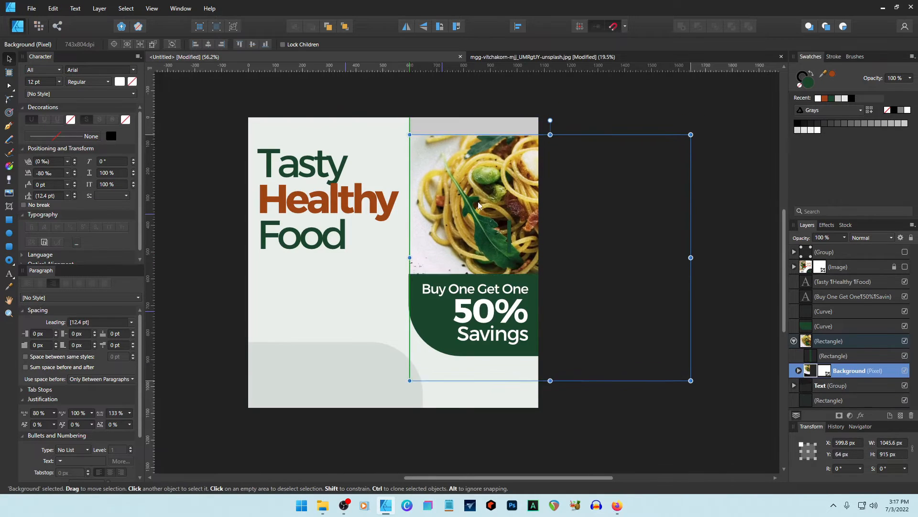
drag(480, 207, 478, 188)
drag(690, 363, 696, 367)
click(727, 294)
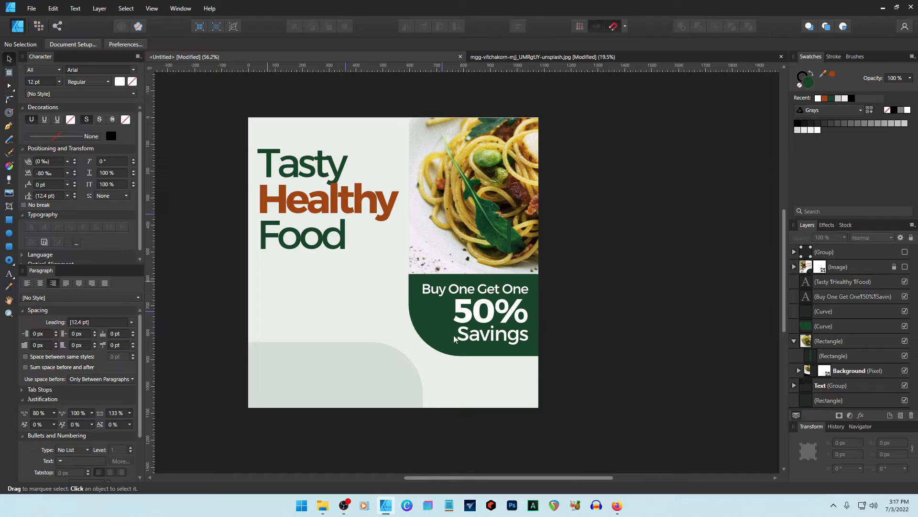
Take the lorem ipsum paragraph out of the Text group, layer it above the offer text and place it below the heading.
click(794, 385)
scroll(845, 387, down, 2)
mouse_move(844, 372)
mouse_down()
mouse_move(787, 329)
mouse_move(780, 274)
mouse_move(790, 266)
mouse_move(793, 293)
mouse_move(802, 282)
mouse_move(792, 293)
mouse_up()
drag(180, 226, 435, 286)
drag(481, 238, 393, 262)
Format the lorem ipsum paragraph with a 10 pt font size, 10.4 pt leading override and -30‰ tracking.
triple_click(327, 284)
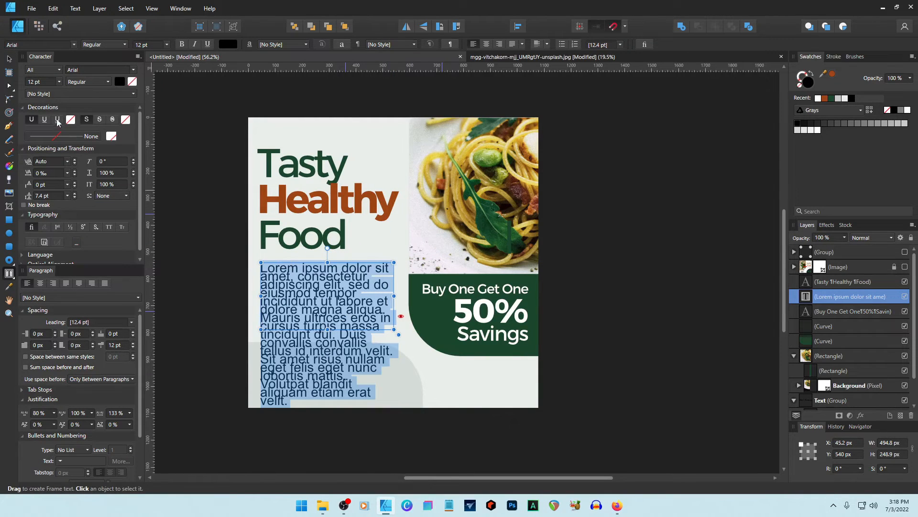
click(43, 82)
text(10)
key(Return)
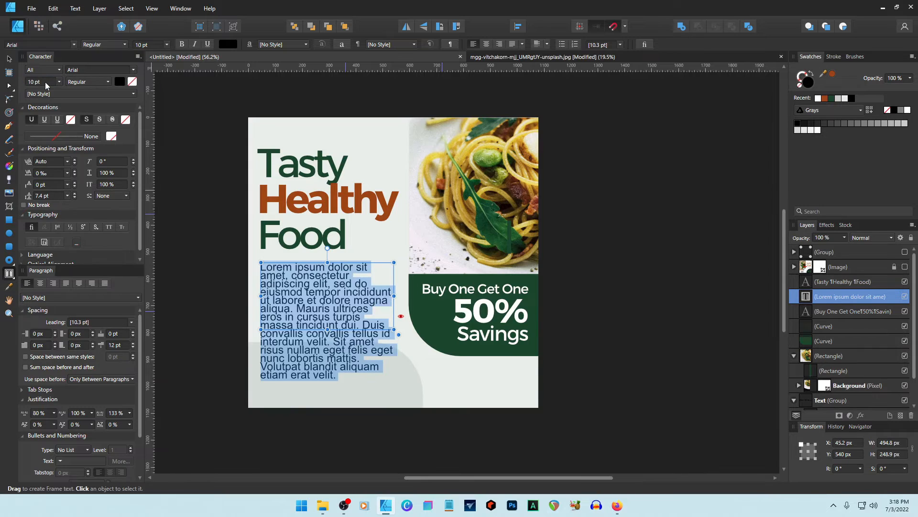
click(74, 194)
click(75, 194)
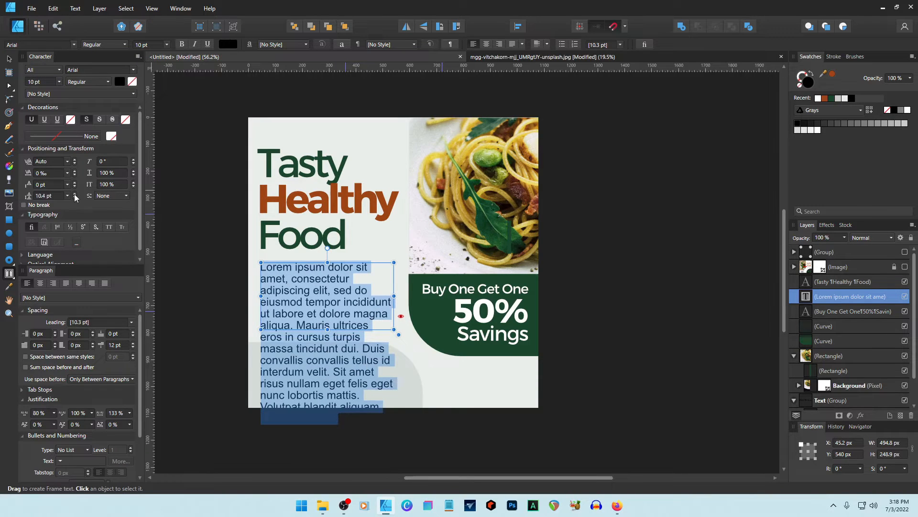
click(68, 173)
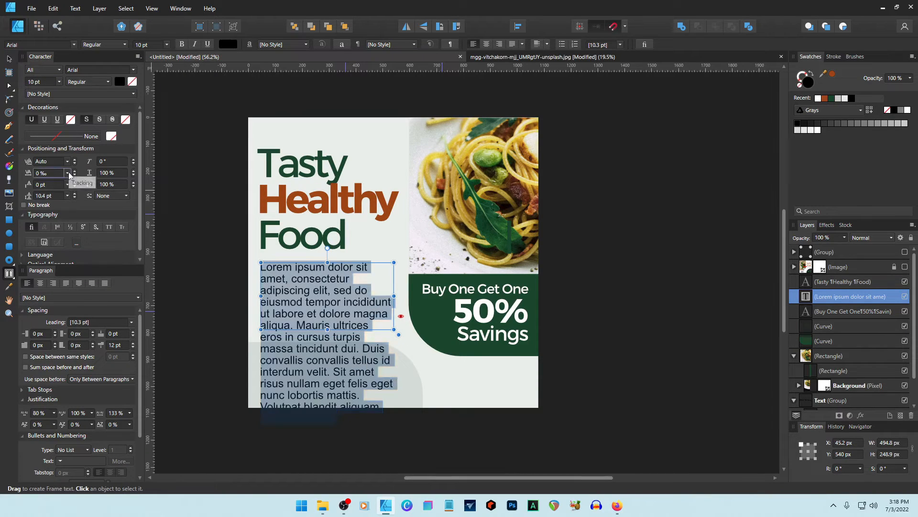
click(48, 196)
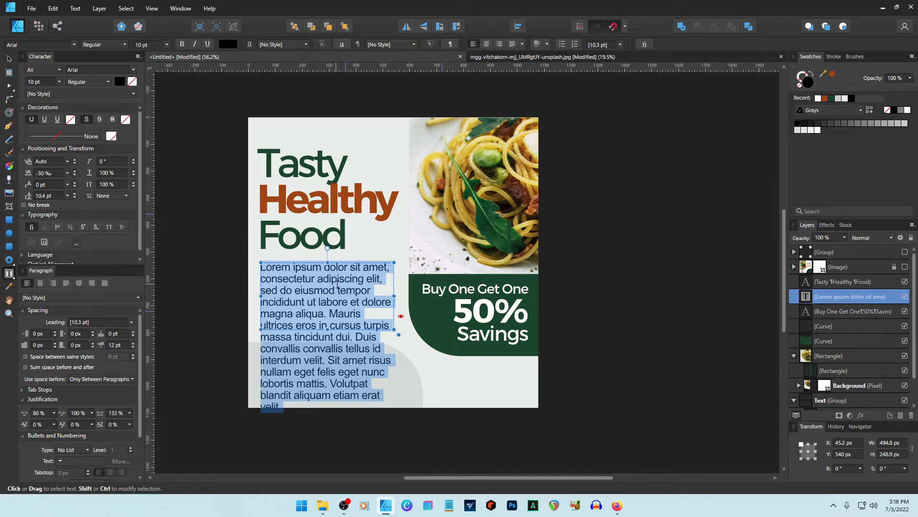
Delete all paragraph text after "magna aliqua.".
click(335, 319)
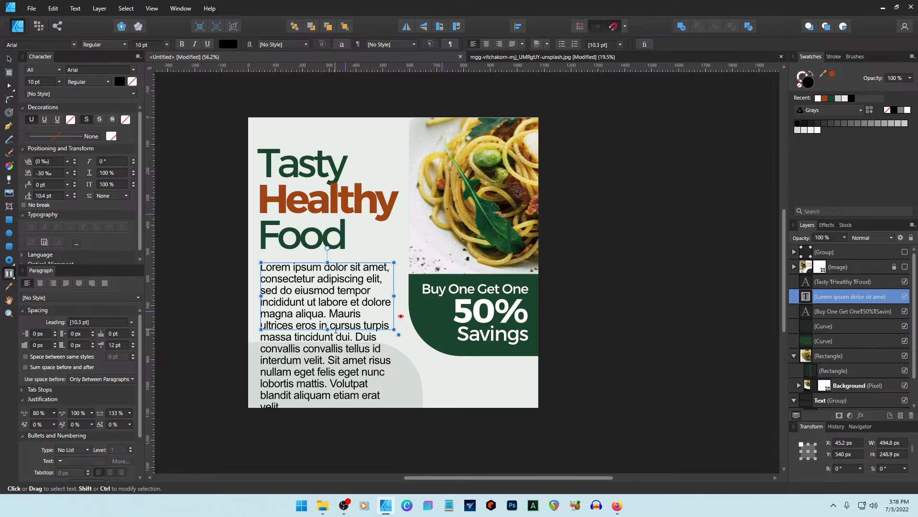
key(ctrl+shift+End)
key(BackSpace)
key(Escape)
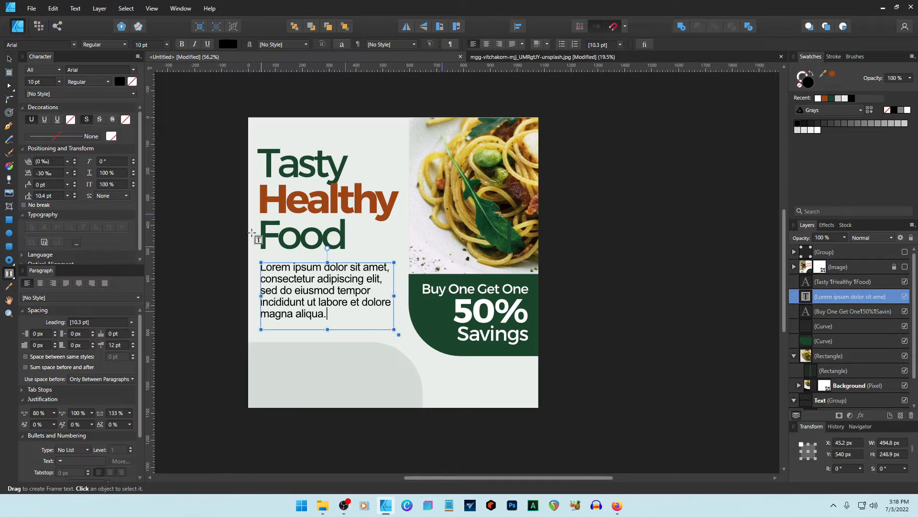
Move the shortened paragraph up slightly, closer to the heading, and deselect it.
click(10, 59)
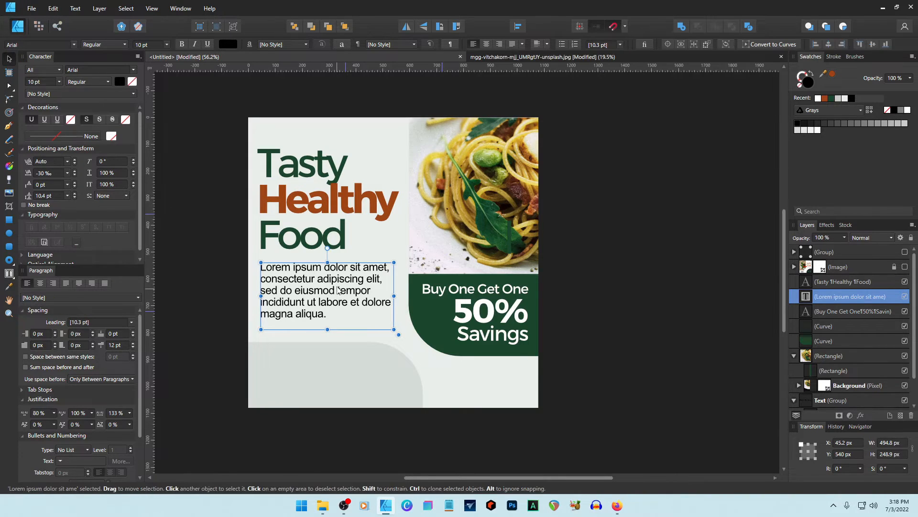
mouse_move(337, 287)
mouse_down()
mouse_move(336, 274)
mouse_move(336, 282)
mouse_up()
click(612, 270)
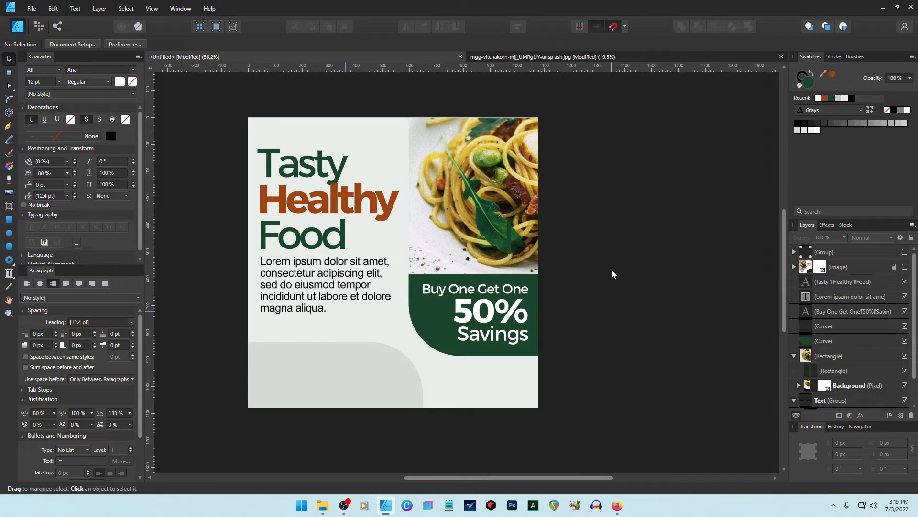
Move the "Buy One Get One 50% Savings" offer text up slightly inside the green shape.
click(493, 313)
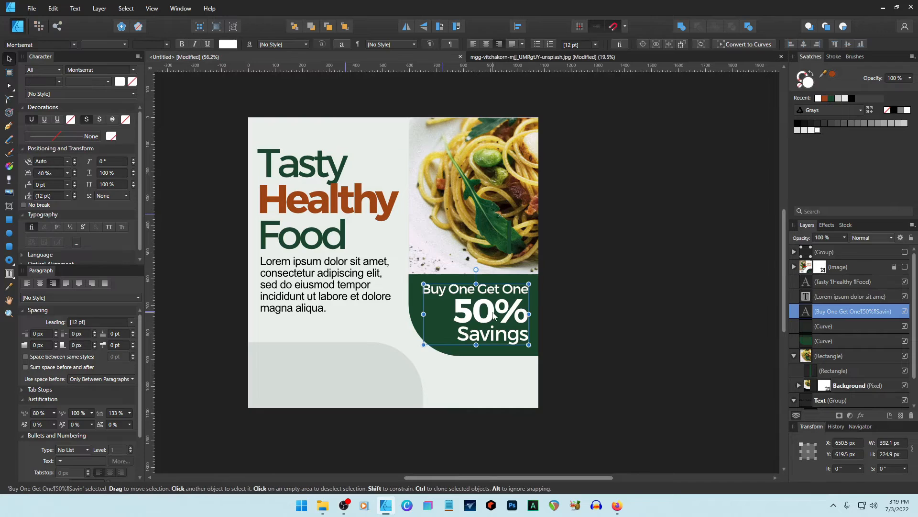
drag(494, 313, 494, 310)
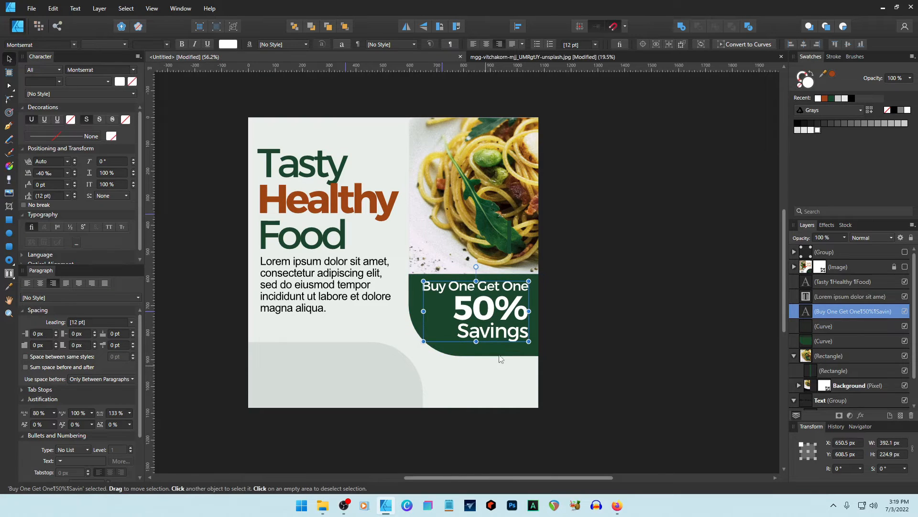
click(499, 352)
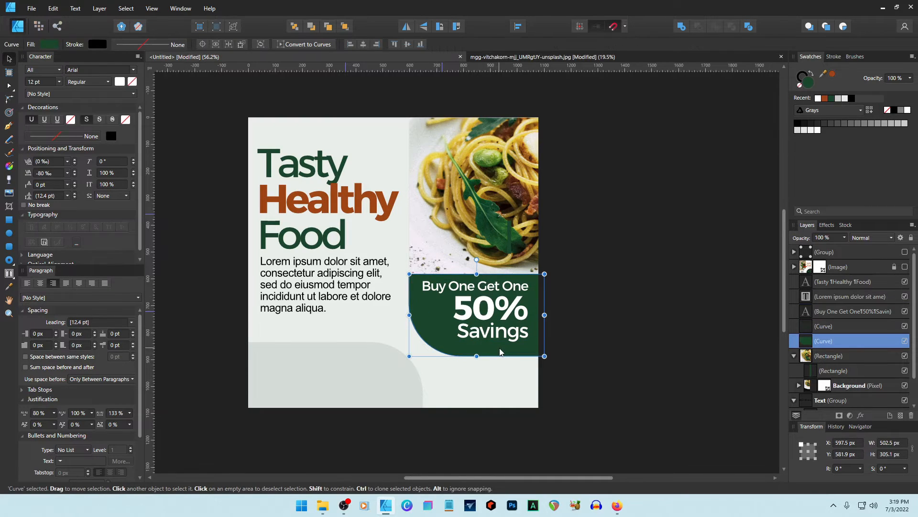
Set the offer text's leading override to 25 pt, shift it down slightly within the green shape and deselect it.
click(492, 314)
click(75, 197)
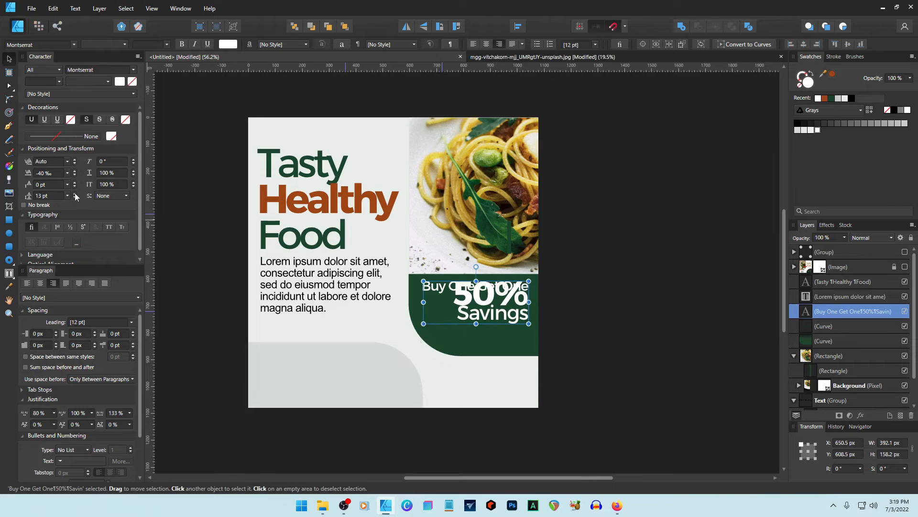
scroll(75, 197, up, 7)
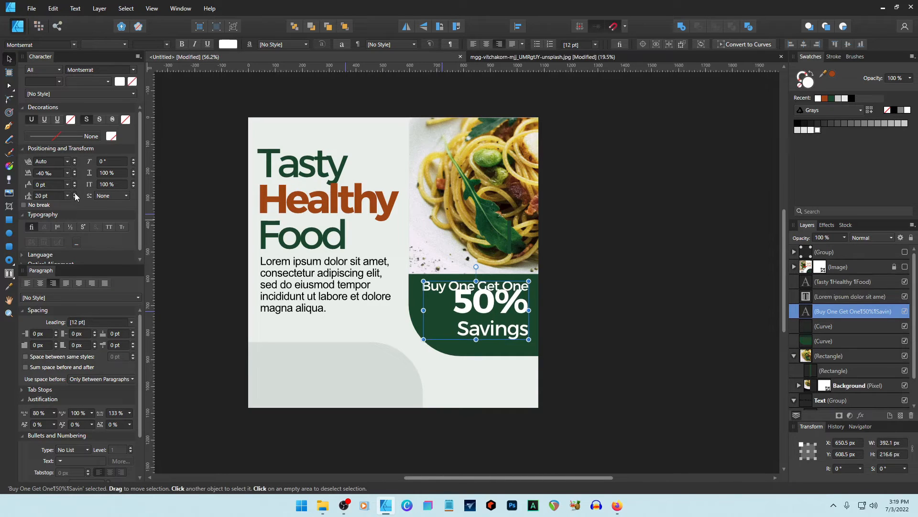
scroll(75, 197, up, 5)
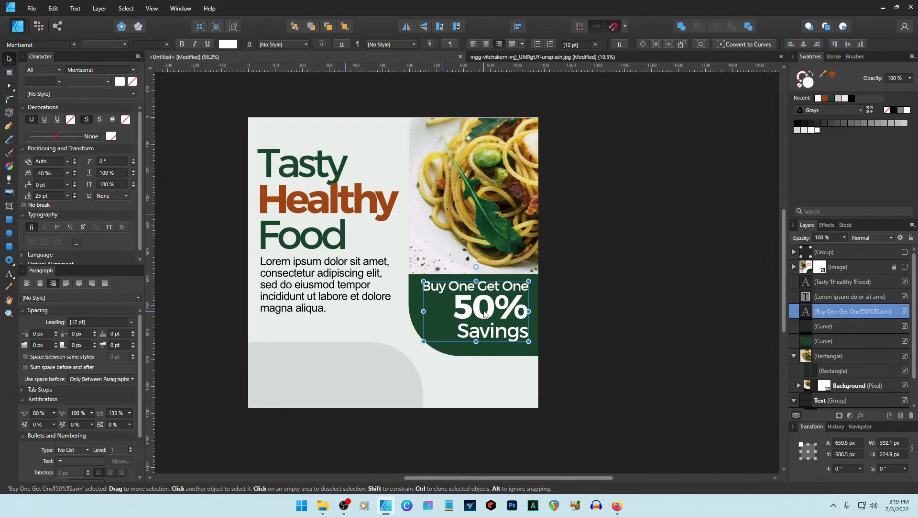
drag(484, 314, 485, 316)
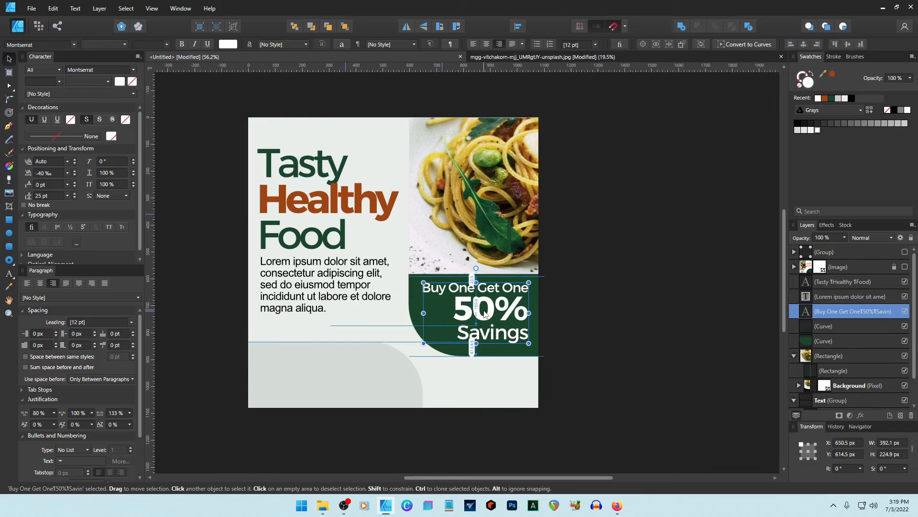
click(641, 319)
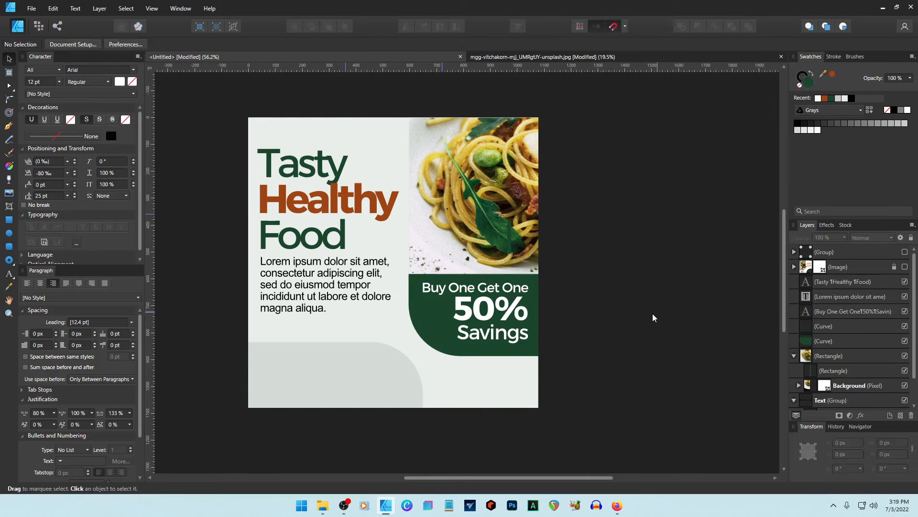
Replace the lorem ipsum paragraph below the heading with the text "Check out the season's best foods.".
double_click(318, 290)
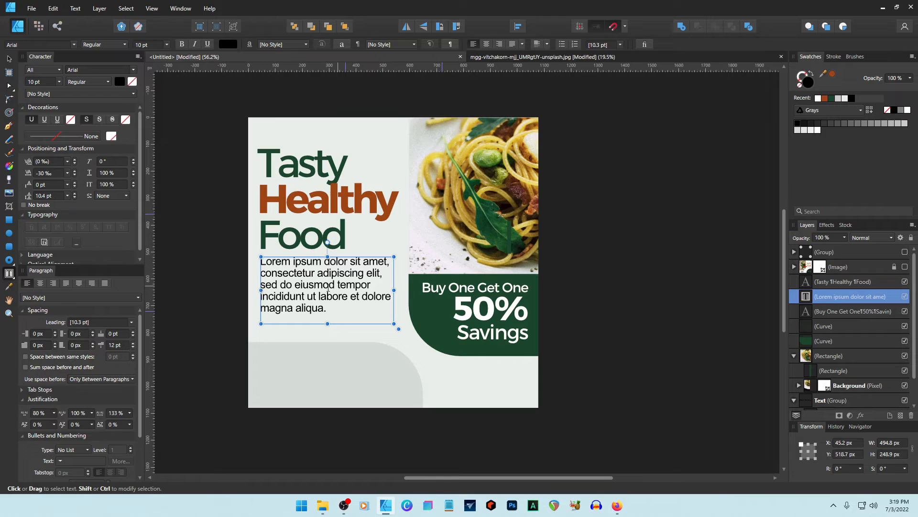
click(295, 286)
shift+click(359, 312)
key(BackSpace)
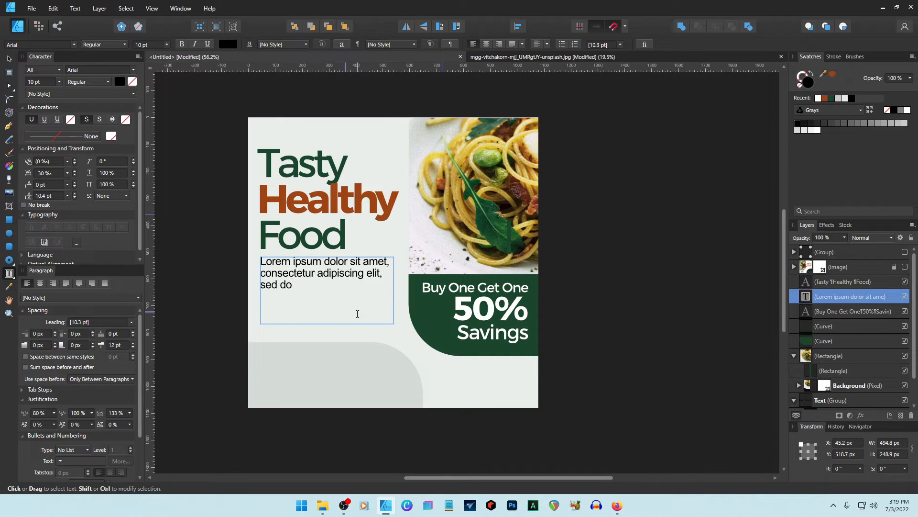
click(9, 59)
click(586, 268)
double_click(299, 262)
triple_click(299, 262)
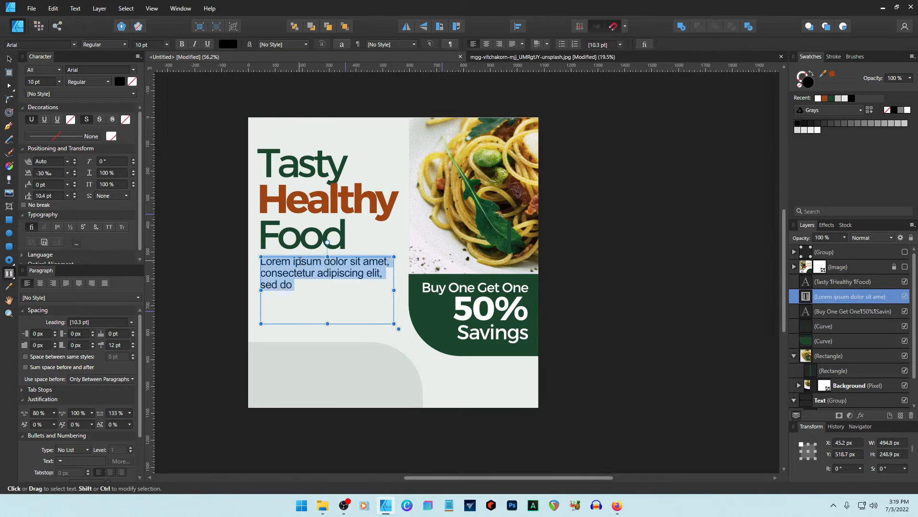
text(Check out the s)
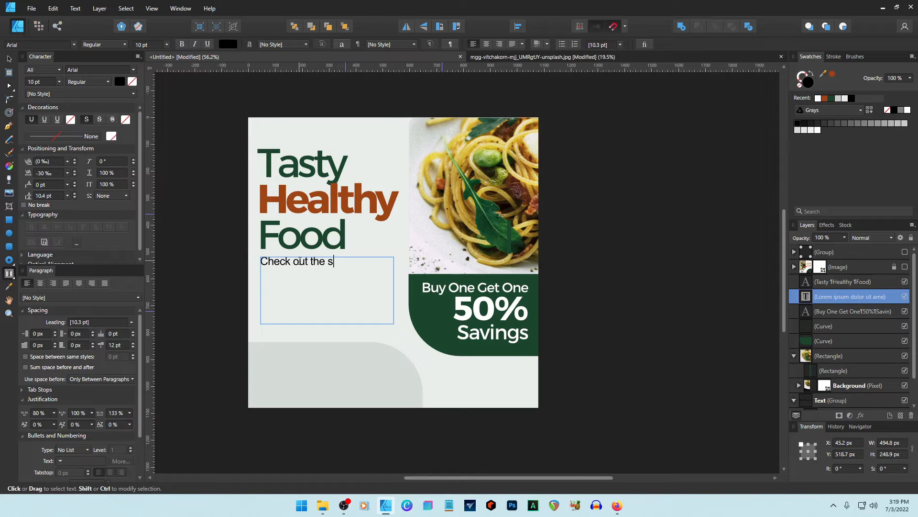
text(eason's best foods.)
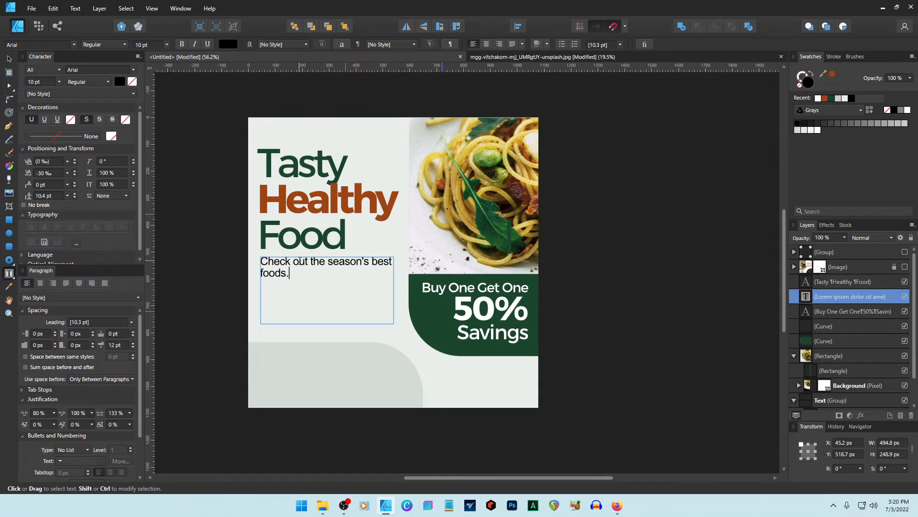
Format the whole tagline as bold with a 12 pt font size and an 11 pt leading override.
key(ctrl+a)
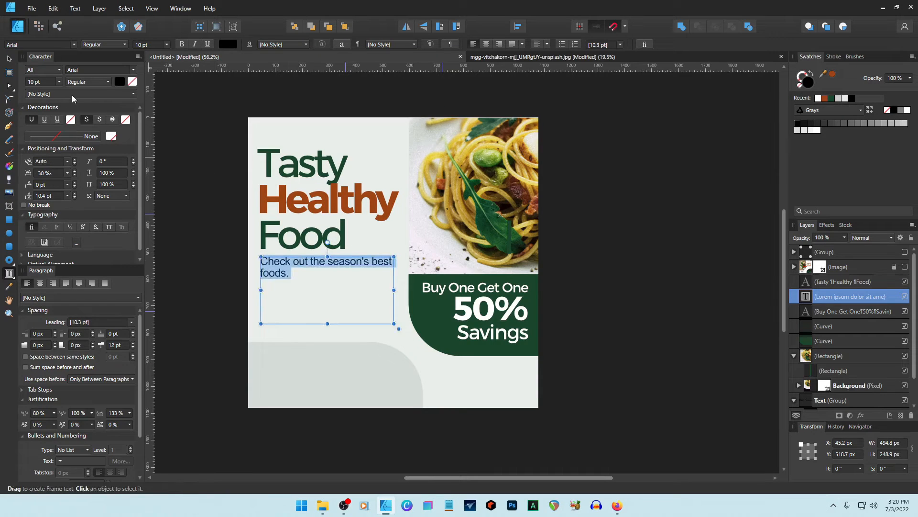
key(ctrl+b)
scroll(47, 85, up, 2)
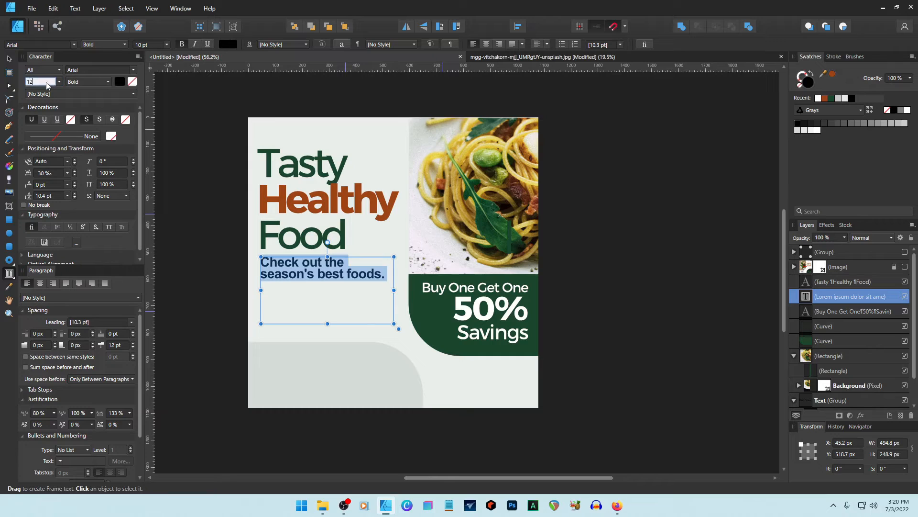
click(48, 195)
text(1)
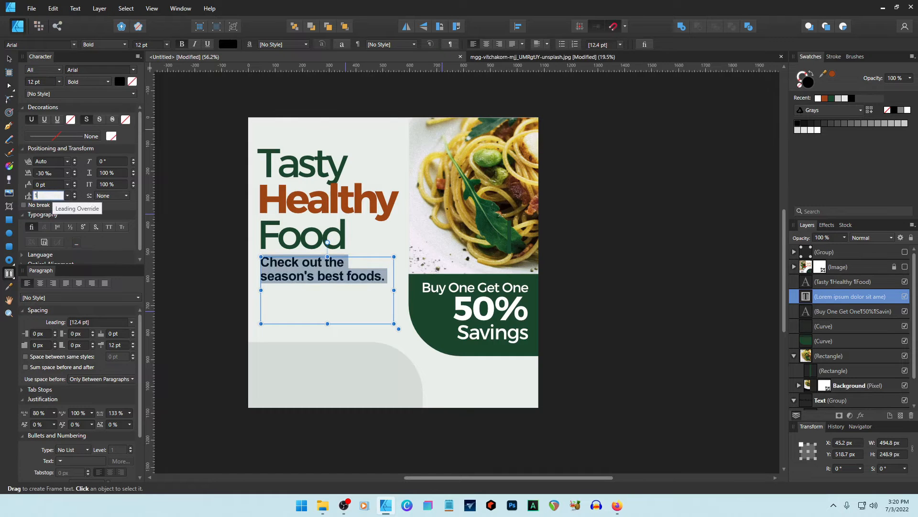
text(1)
key(Return)
click(576, 251)
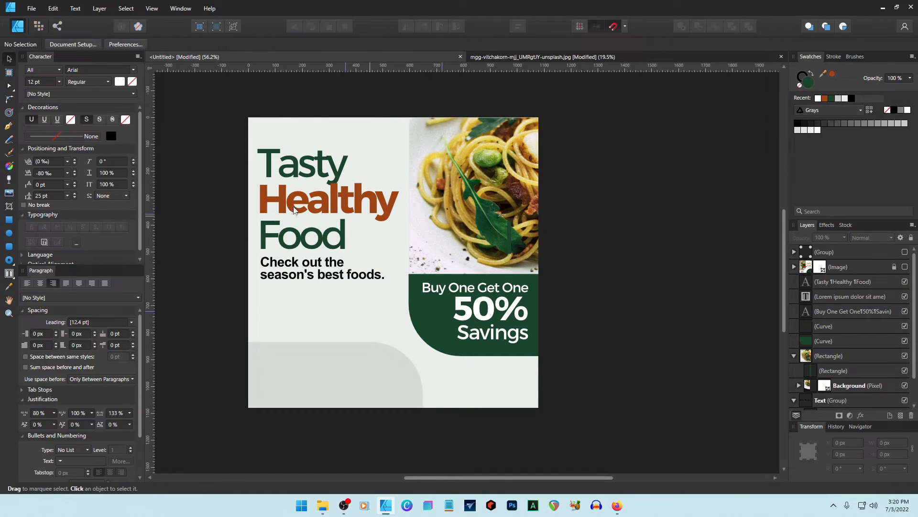
Move the heading and the tagline up slightly, and shorten the tagline's text frame to about 116 px high.
click(320, 229)
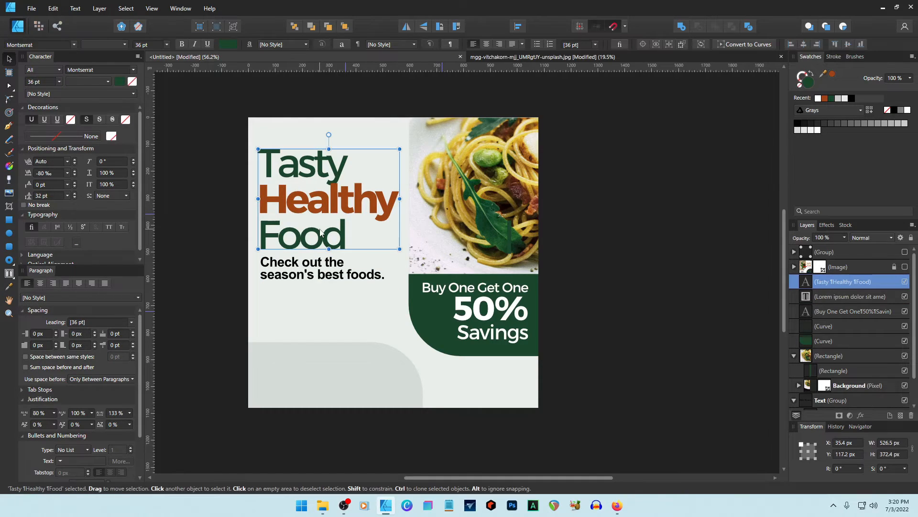
drag(320, 233, 320, 232)
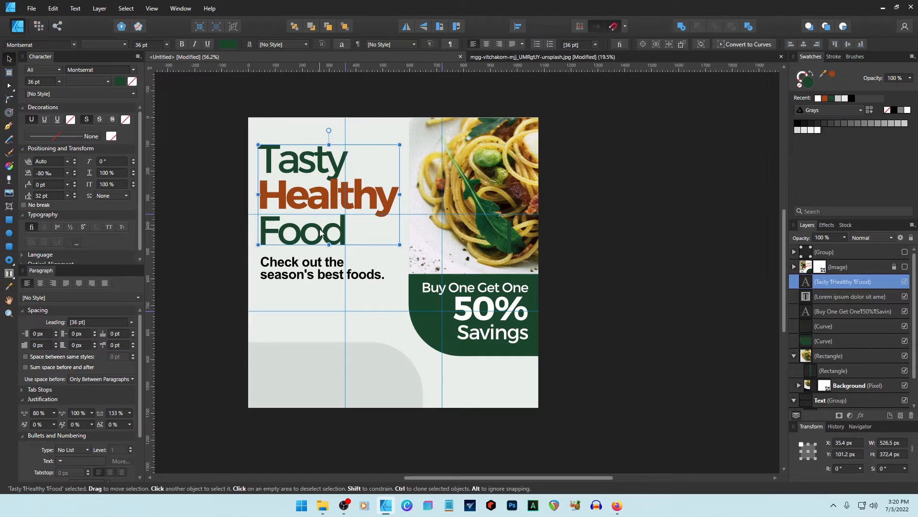
drag(317, 285, 316, 280)
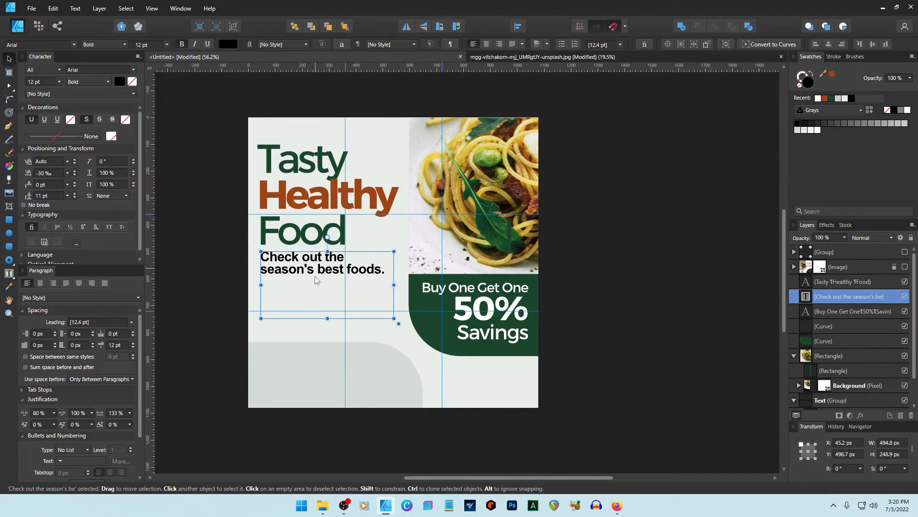
drag(327, 318, 327, 279)
click(589, 258)
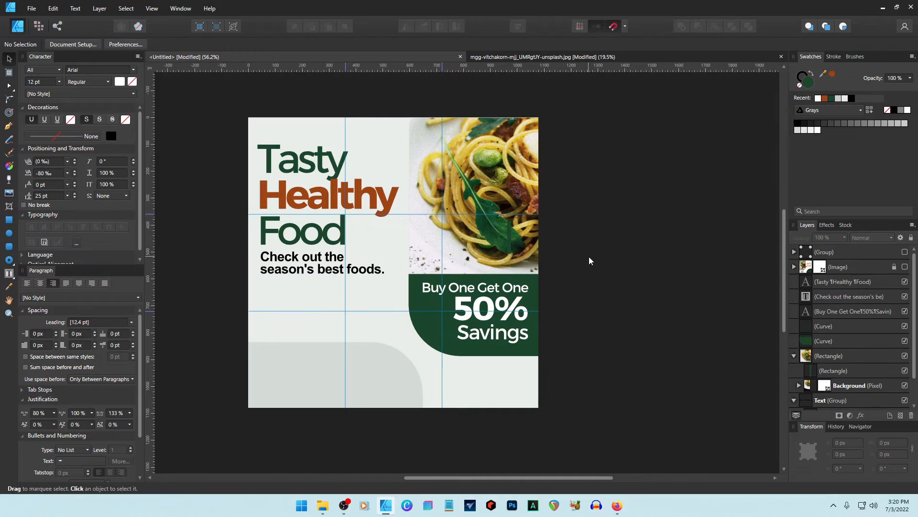
Widen the tagline's text frame to about 552 px and move it down slightly from the heading.
mouse_move(394, 267)
mouse_down()
mouse_move(380, 267)
mouse_move(410, 266)
mouse_up()
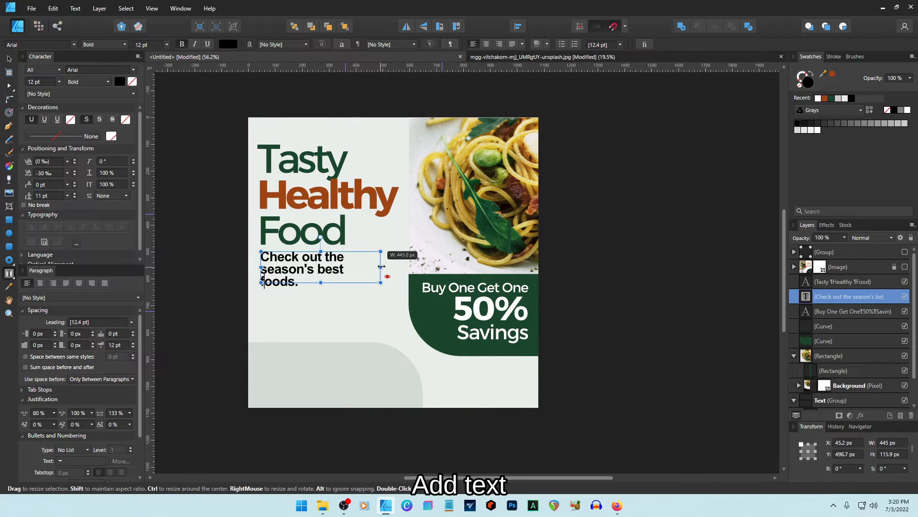
click(9, 59)
click(171, 223)
click(300, 270)
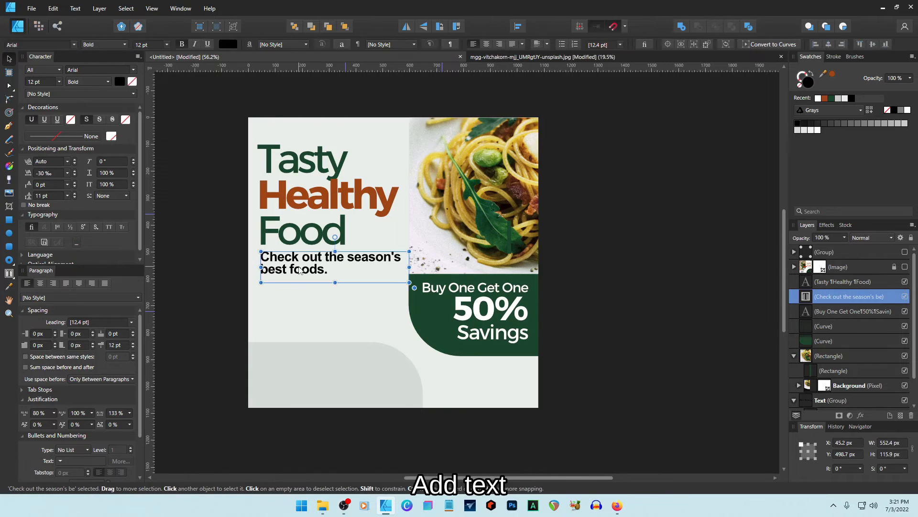
drag(300, 270, 300, 271)
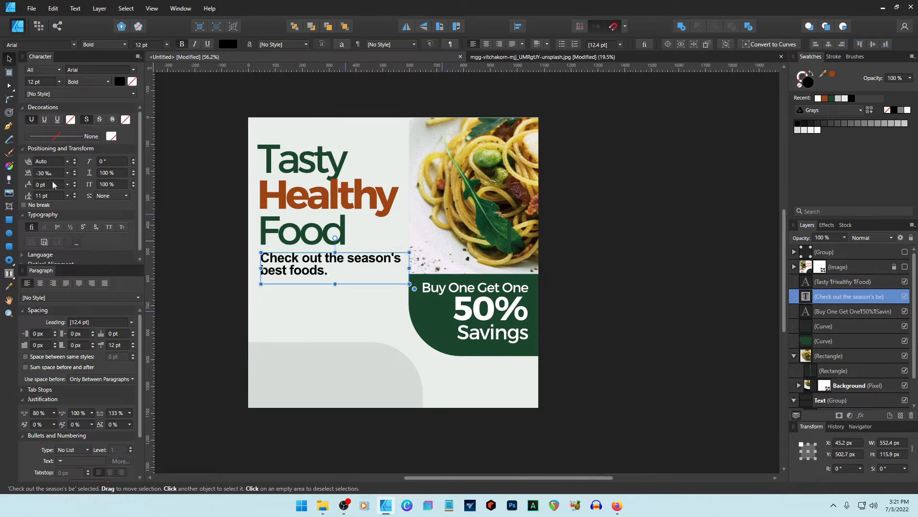
Reword the tagline to "Check out this season of great foods." and format it with -40‰ tracking and an 11 pt font size.
click(67, 173)
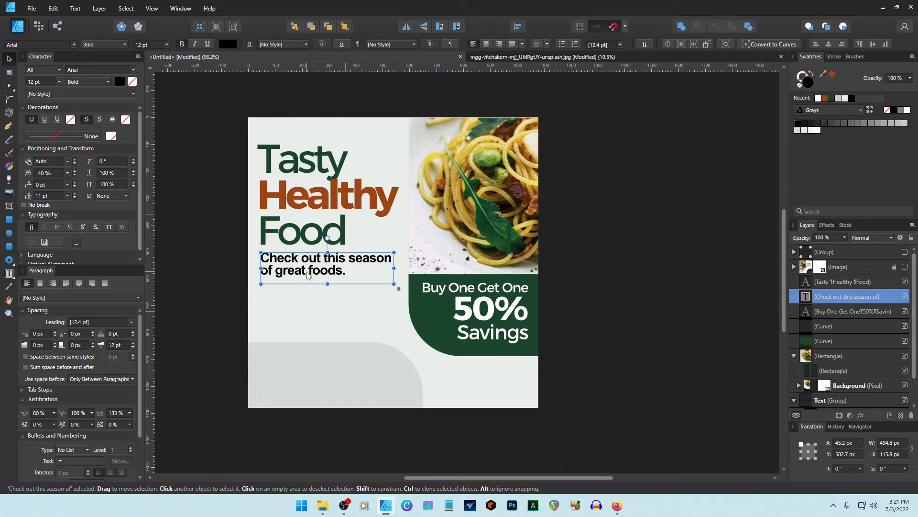
drag(308, 275, 309, 275)
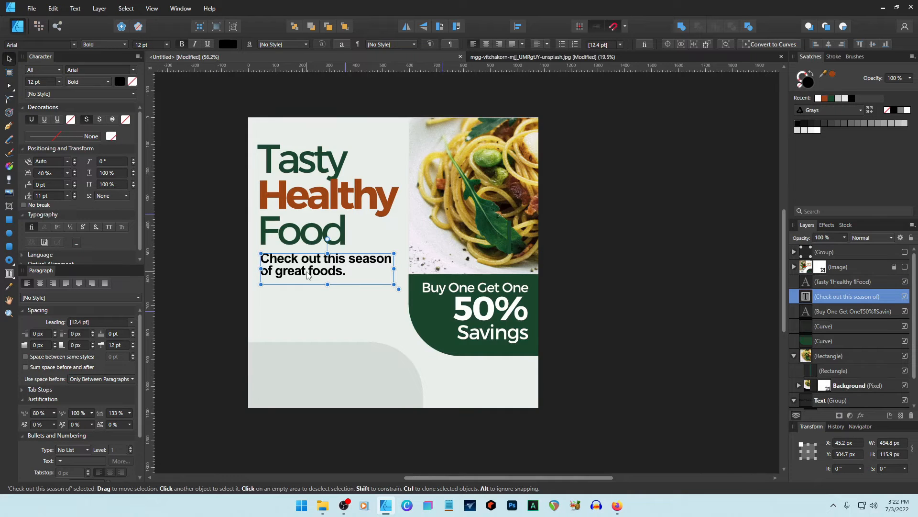
drag(308, 275, 309, 274)
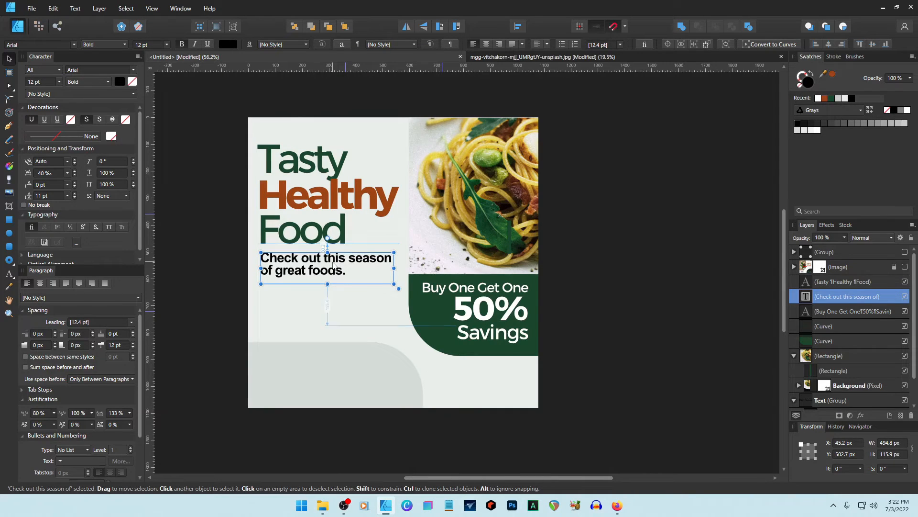
click(47, 82)
text(11)
click(617, 270)
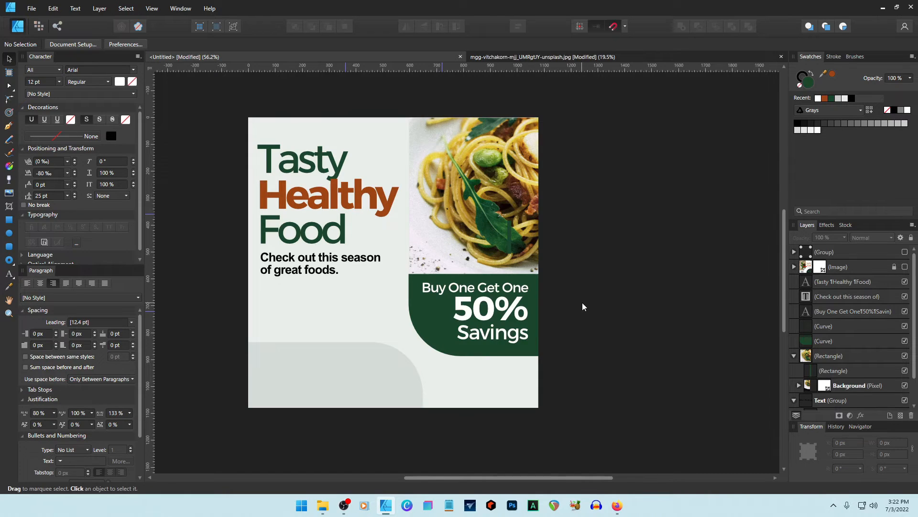
Draw a green rectangle about 427 × 96 px below the tagline and fully round its corners into a pill-shaped button.
click(9, 219)
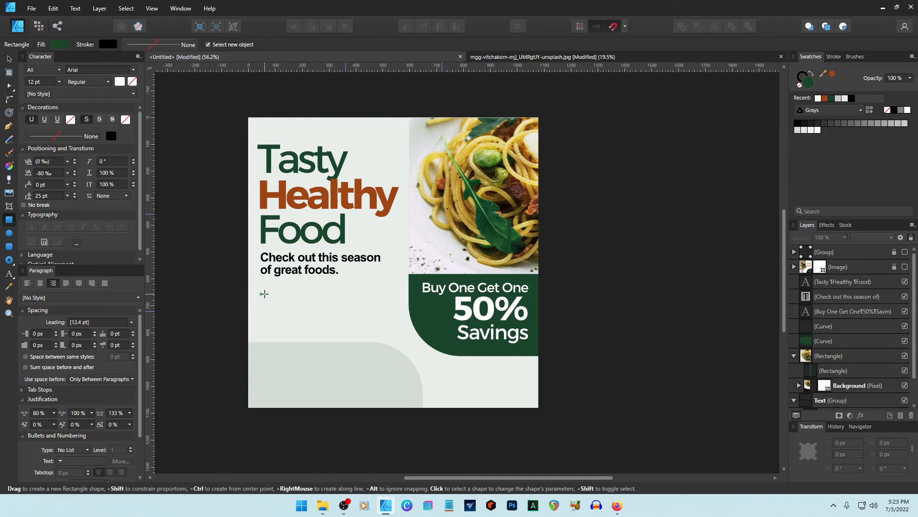
drag(262, 293, 376, 320)
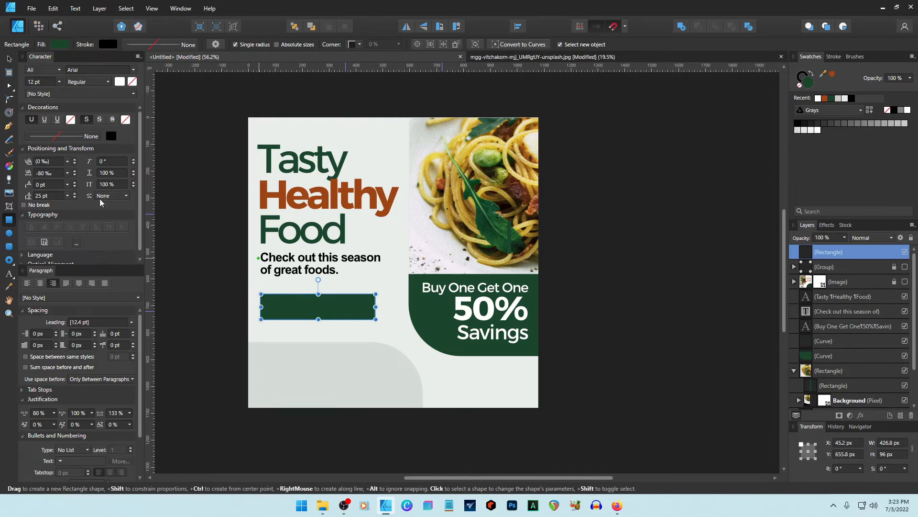
click(9, 99)
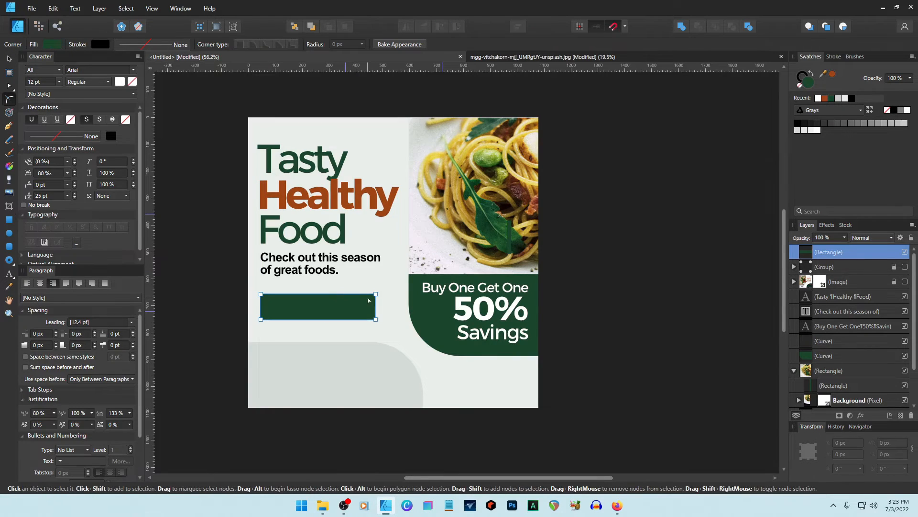
drag(376, 294, 319, 306)
key(v)
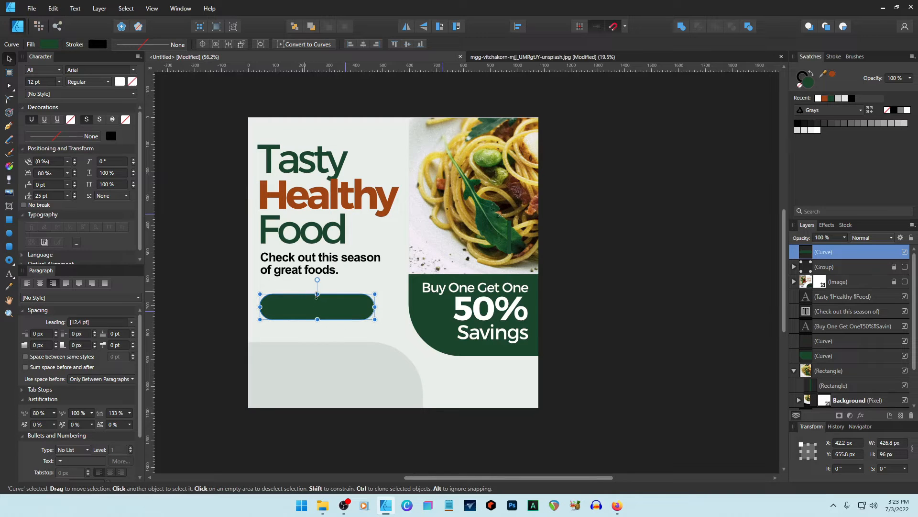
click(598, 315)
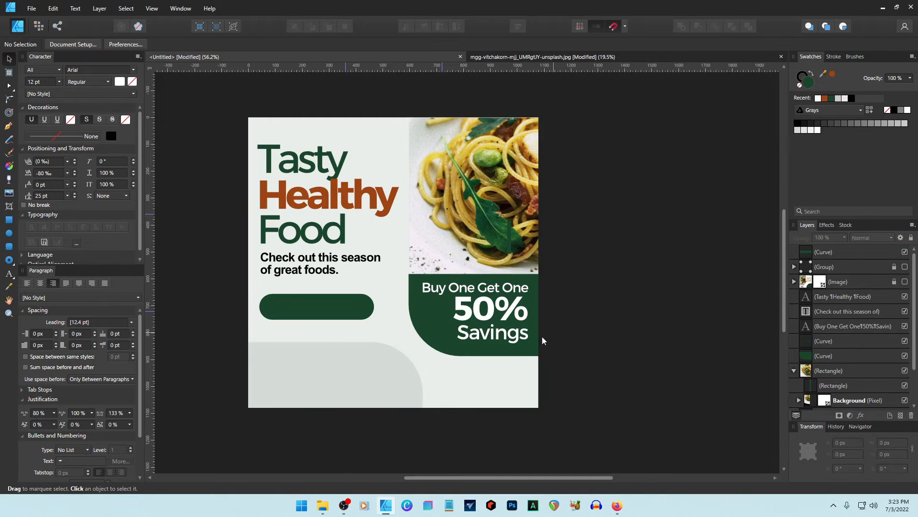
Check the character formatting of the "Savings" and "Buy One Get One" lines in the offer text.
click(505, 336)
double_click(505, 335)
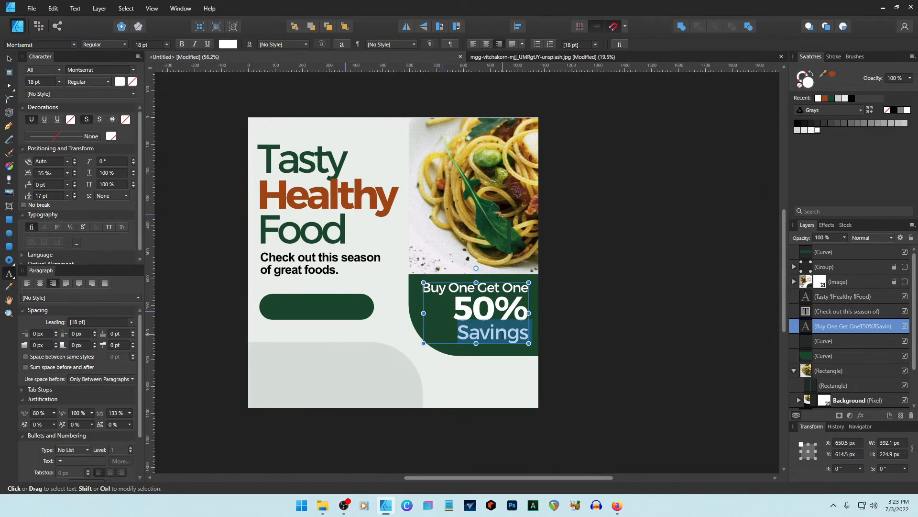
triple_click(493, 288)
key(Escape)
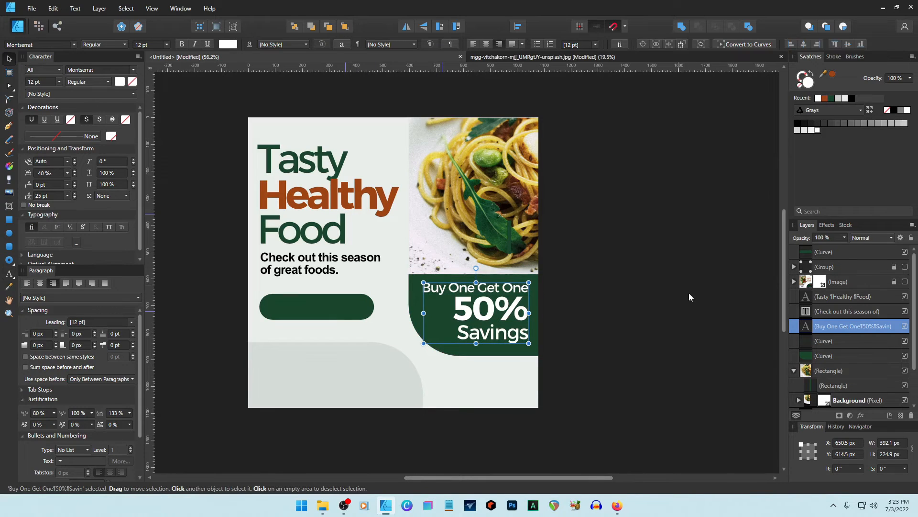
Bring the "Start Saving" text out of its group to the front of the layer stack and place it on the green pill-shaped button.
scroll(832, 335, down, 1)
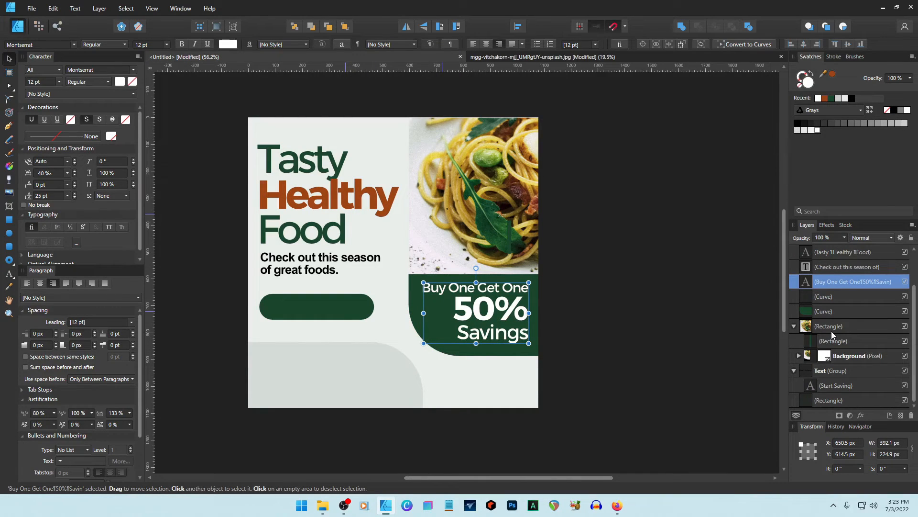
click(836, 386)
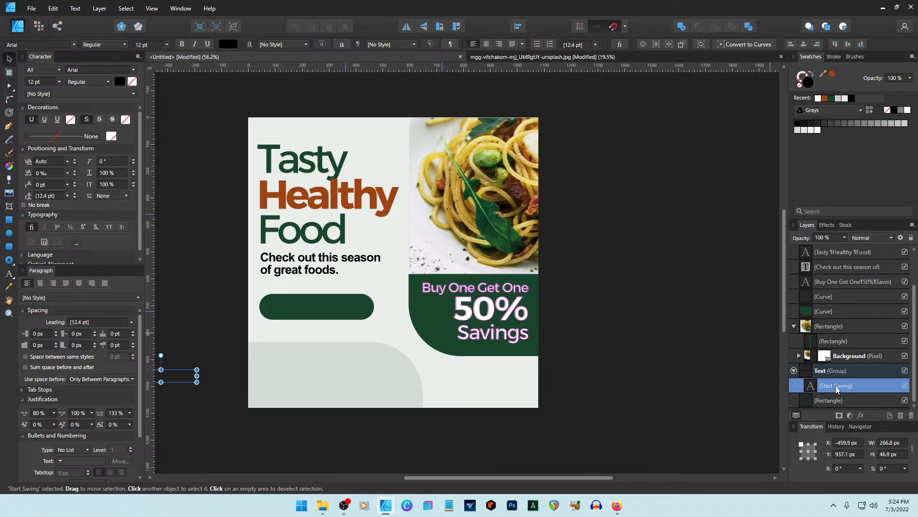
drag(836, 386, 802, 239)
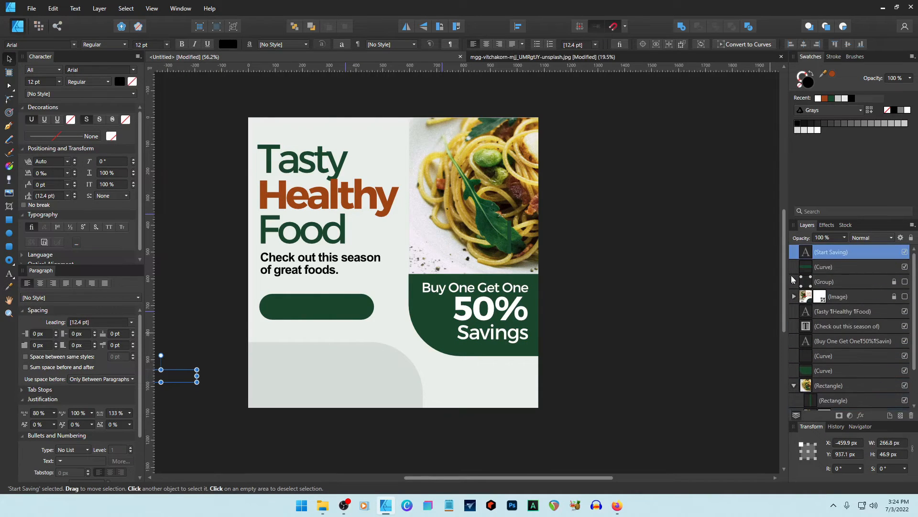
drag(167, 379, 320, 310)
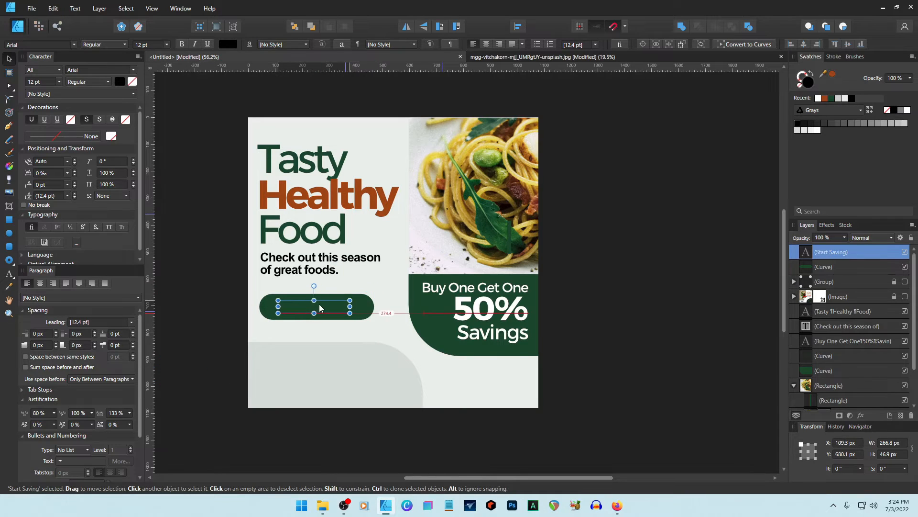
Colour the "Start Saving" label white and change its font to Montserrat.
click(818, 98)
click(99, 69)
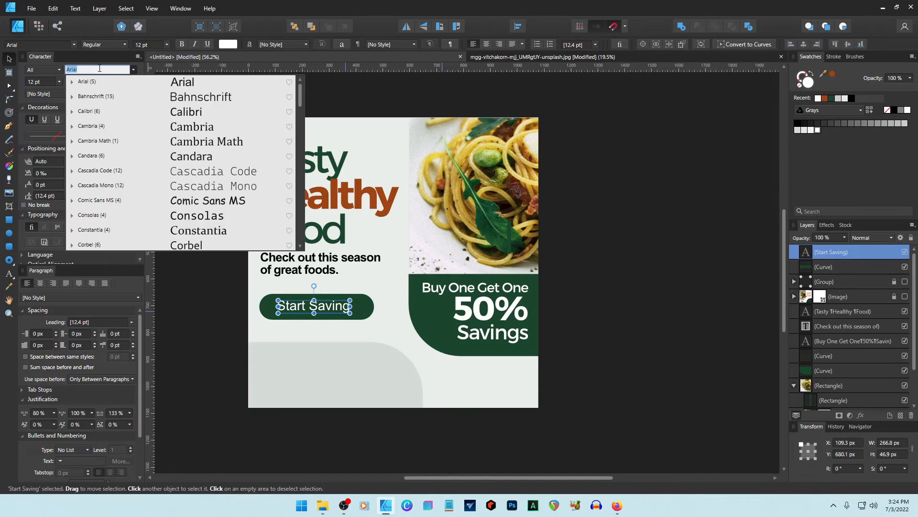
click(80, 110)
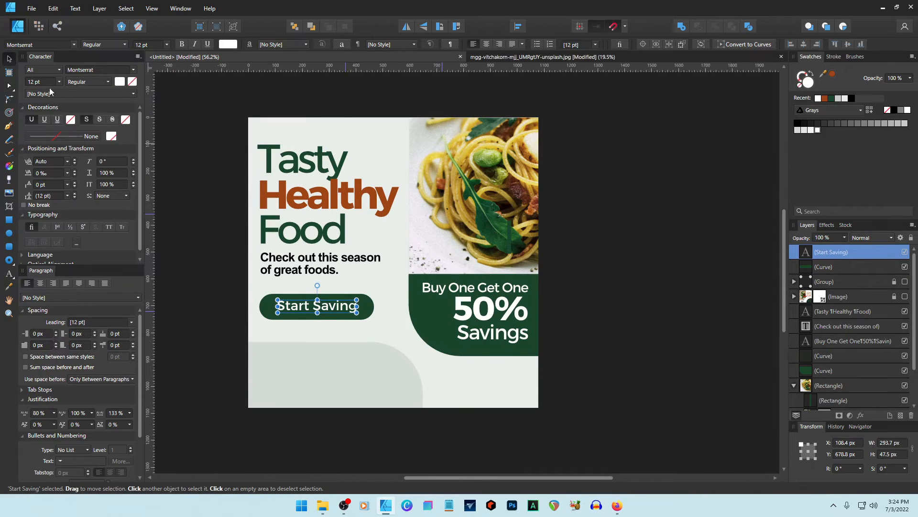
Centre the "Start Saving" label horizontally on the green button.
drag(323, 307, 318, 308)
shift+click(366, 311)
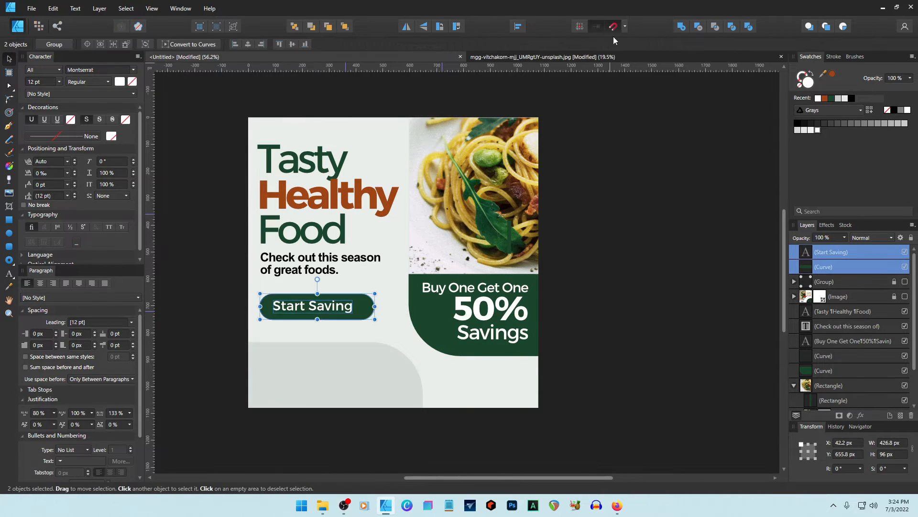
click(520, 27)
click(538, 57)
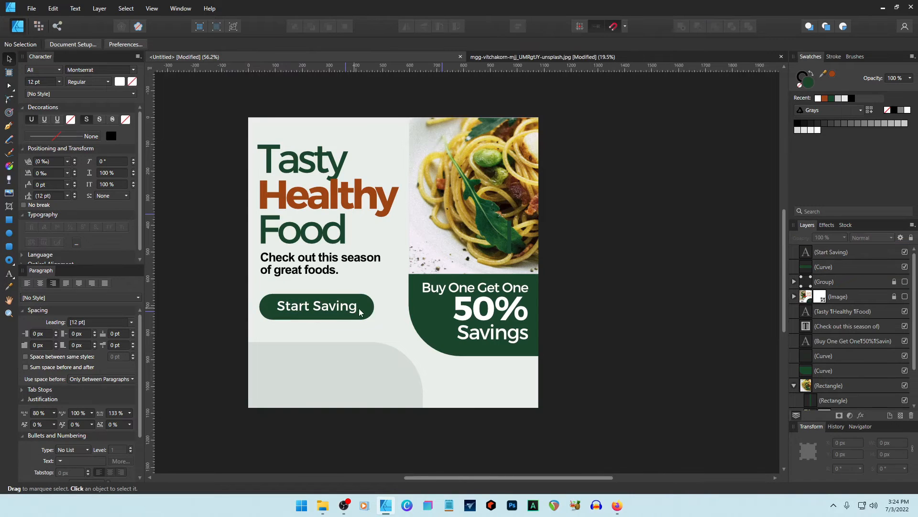
Narrow the green button to about 360 px wide and realign the "Start Saving" label to its horizontal centre.
click(361, 312)
click(368, 312)
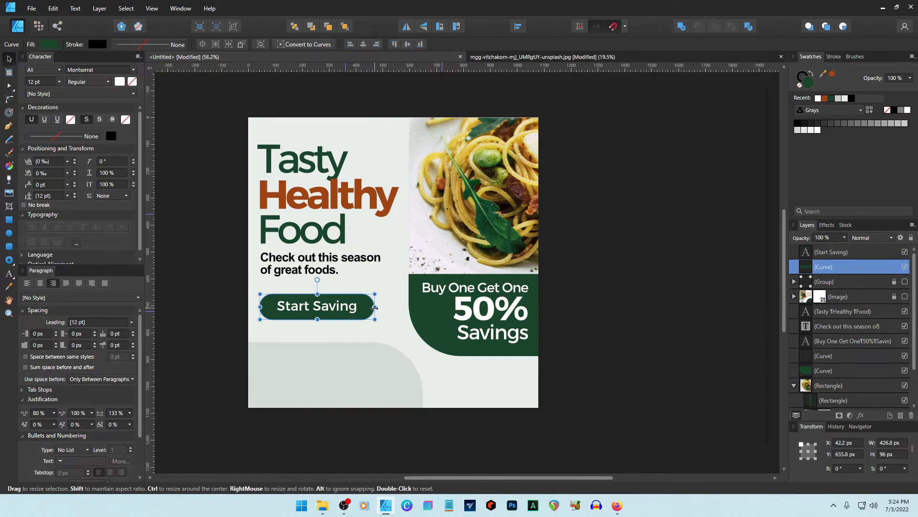
drag(367, 308, 356, 307)
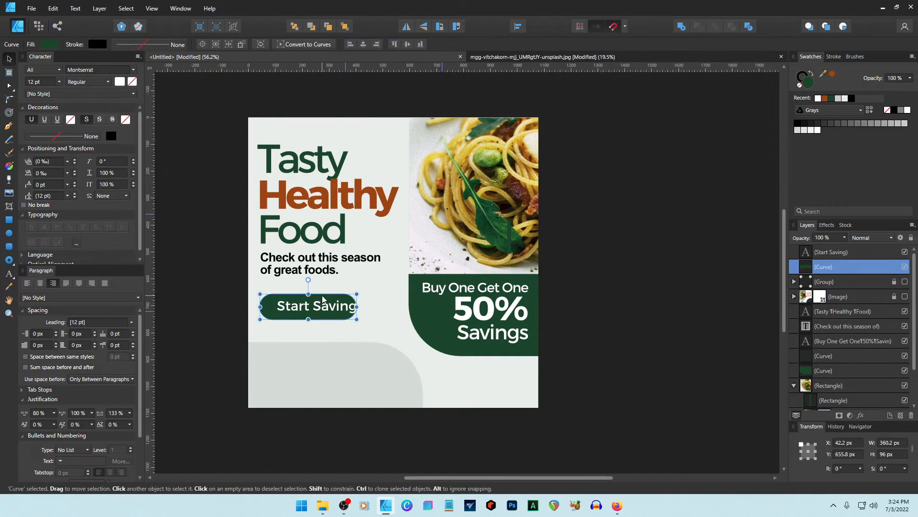
shift+click(320, 311)
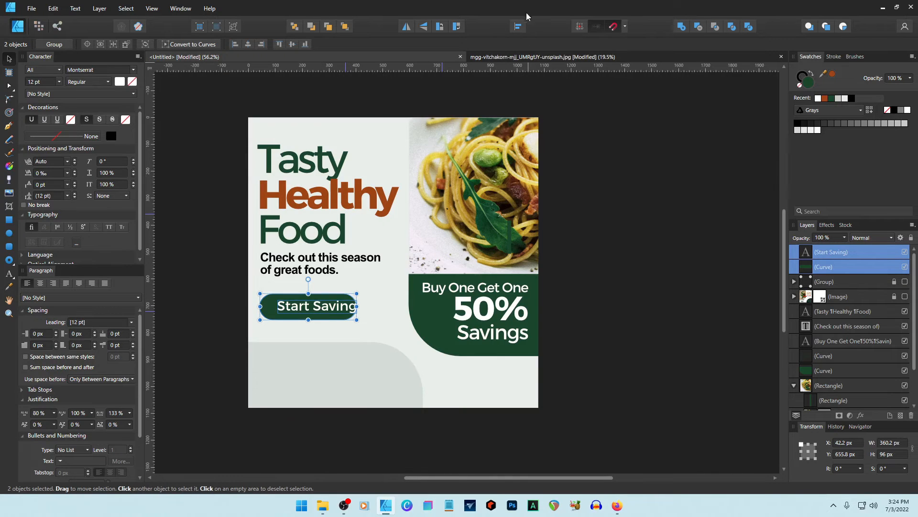
click(518, 27)
click(536, 57)
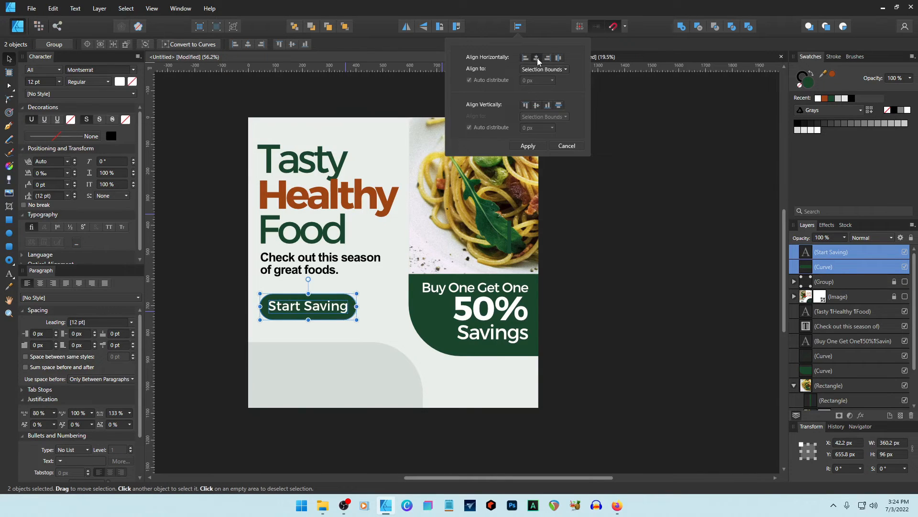
click(643, 273)
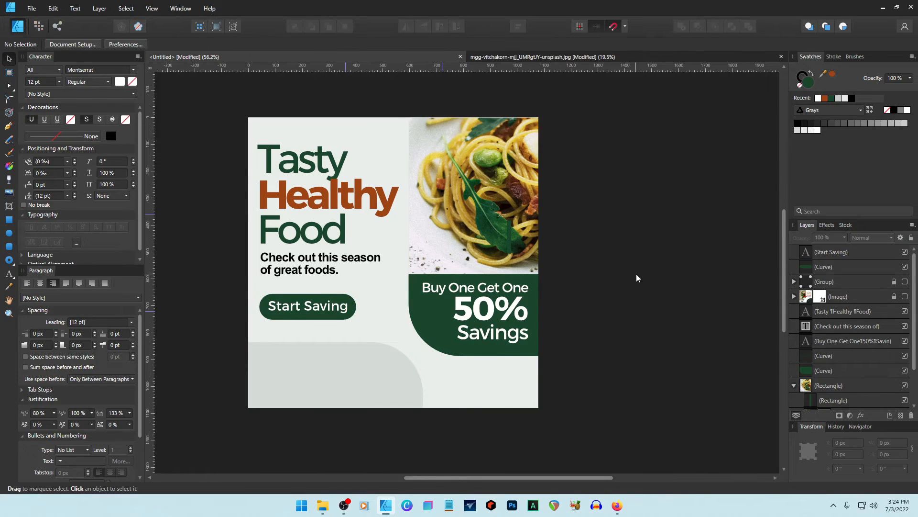
Set the button label to 10 pt all caps with -40‰ tracking and group it with the pill shape as "BTN".
click(336, 310)
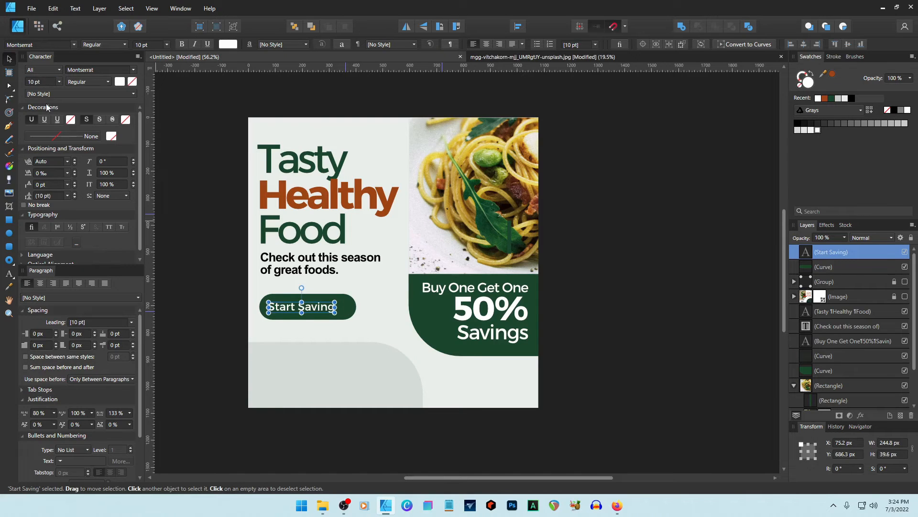
click(110, 227)
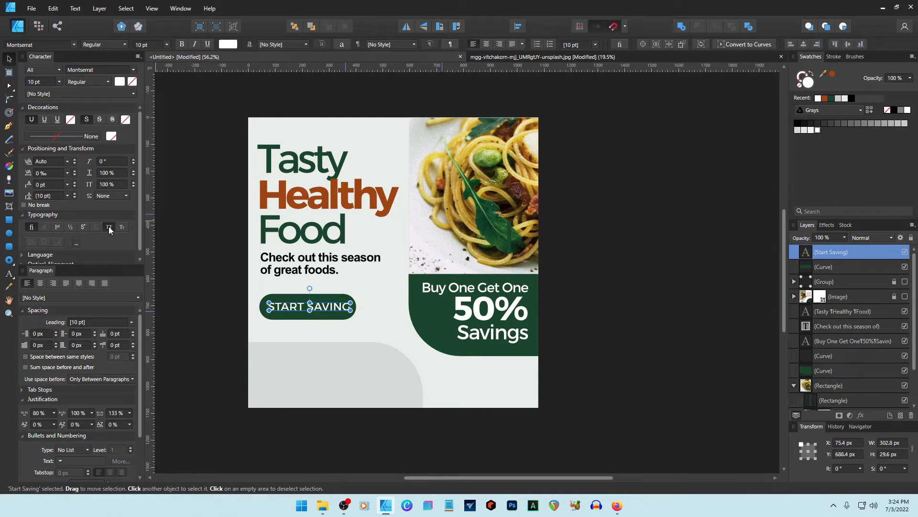
click(67, 173)
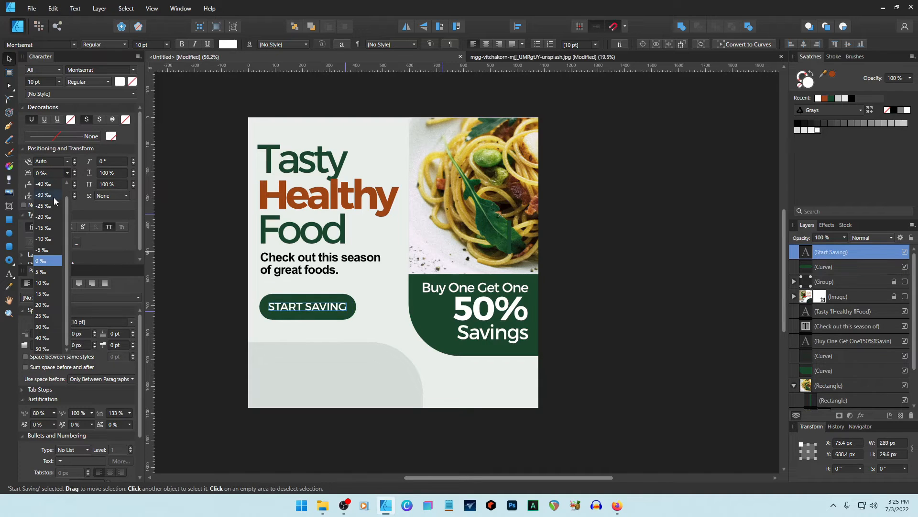
click(53, 185)
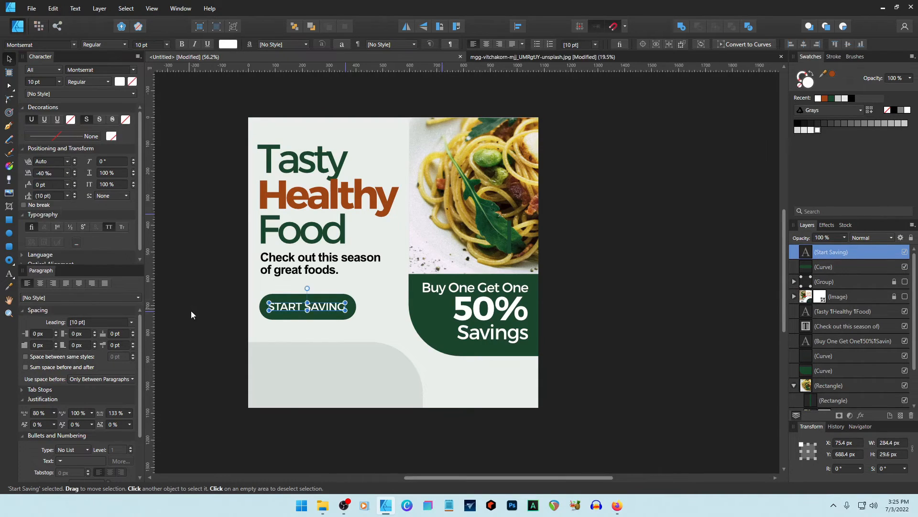
click(346, 318)
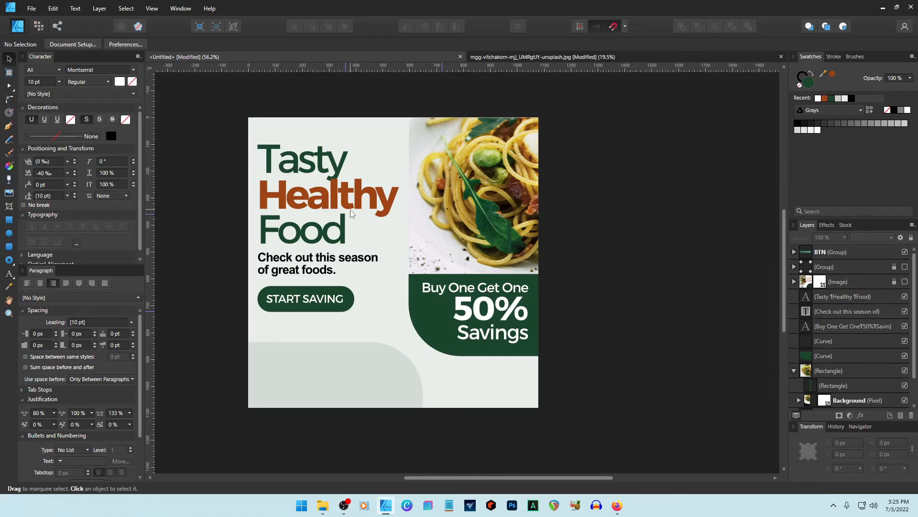
Sample the dark green from the design with the colour picker and copy its hex code from the Color Chooser.
mouse_move(618, 507)
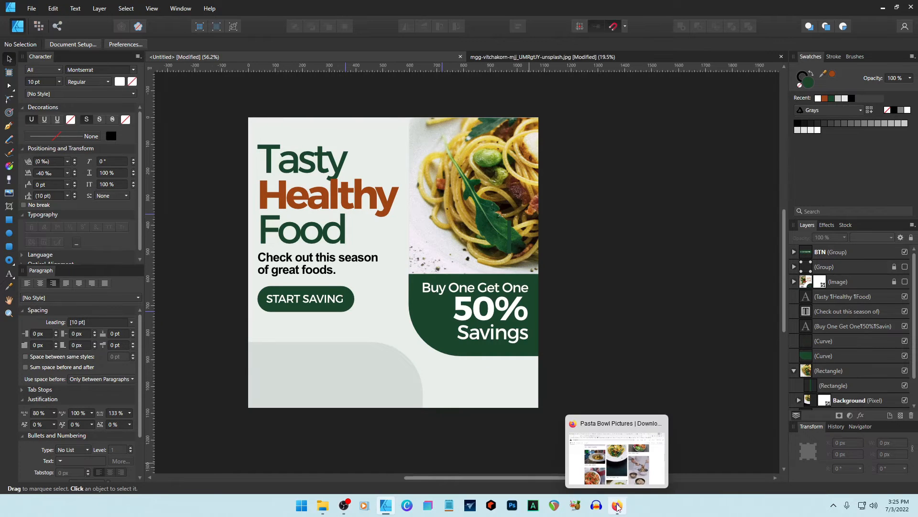
drag(836, 77, 440, 310)
click(832, 74)
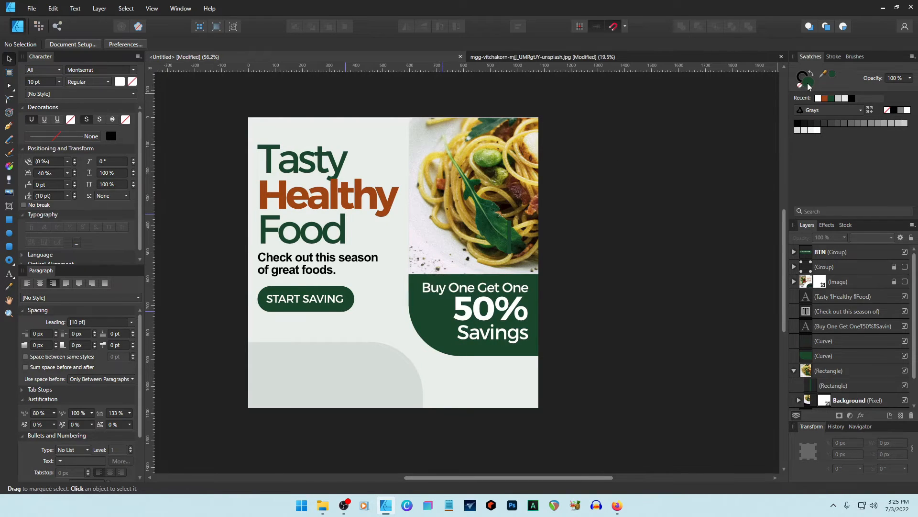
double_click(808, 83)
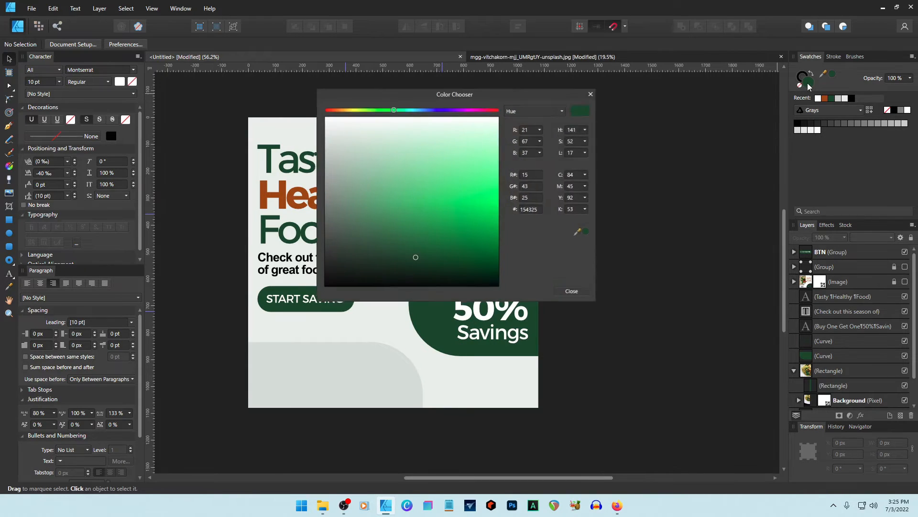
click(529, 209)
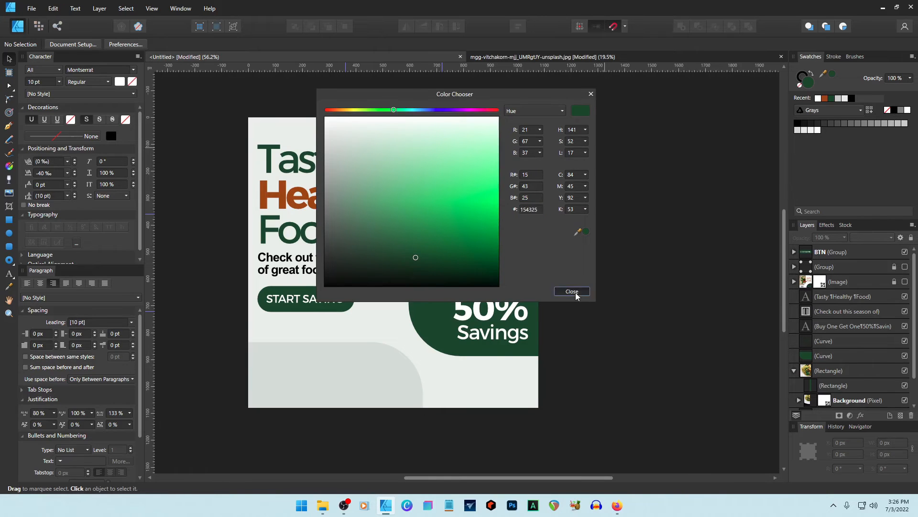
click(574, 291)
Switch to the Coolors palette generator in the browser and set the locked middle colour to #154325.
click(617, 506)
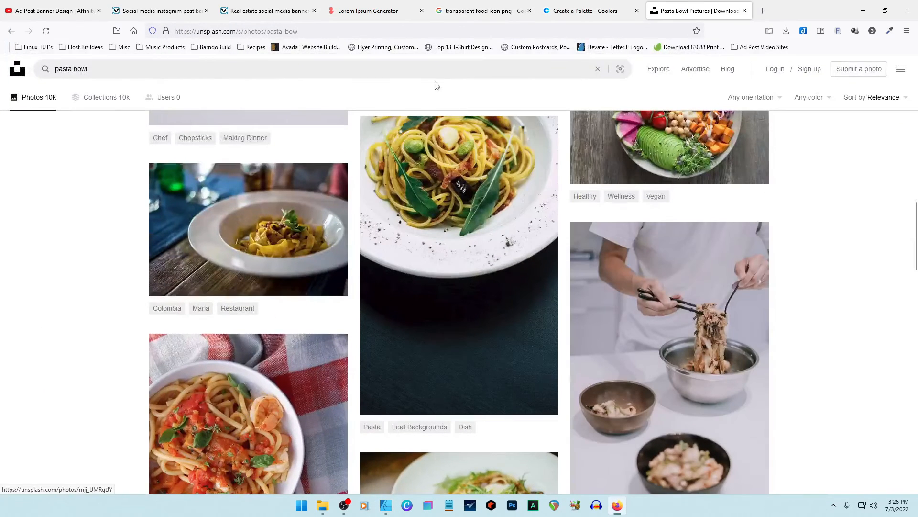
click(603, 10)
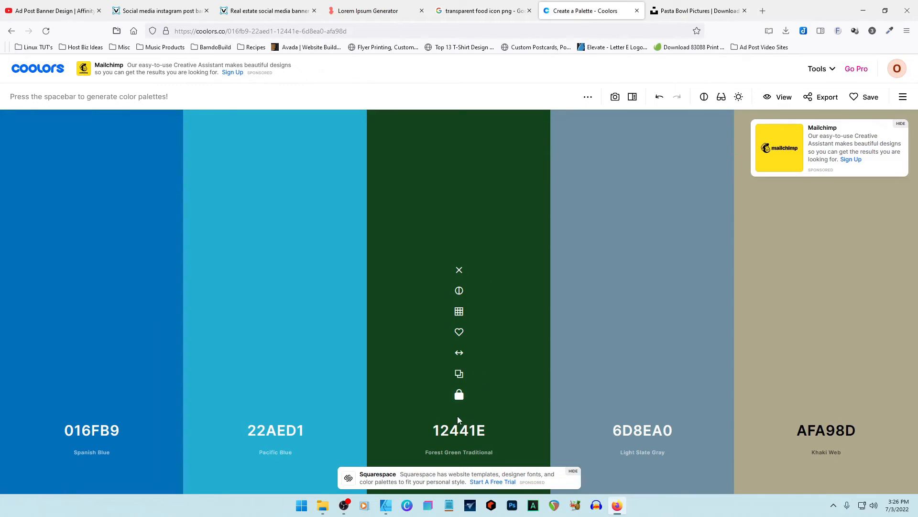
click(459, 430)
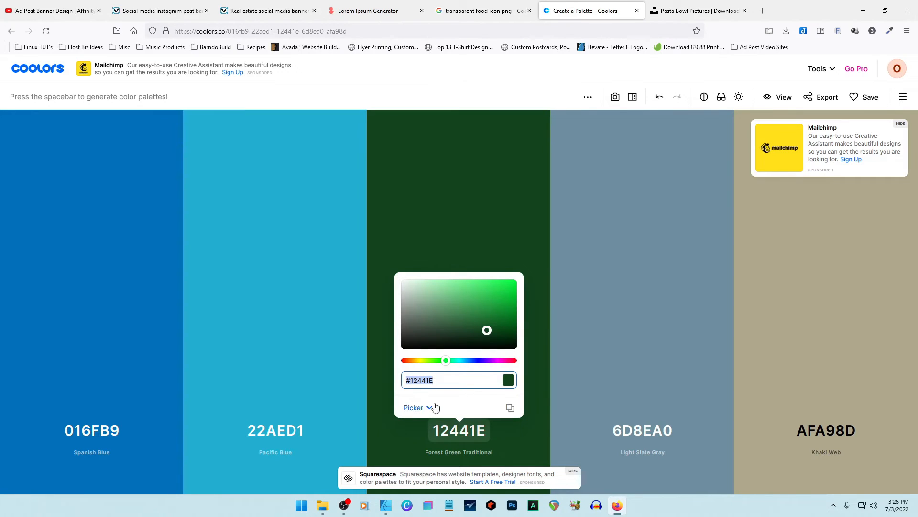
text(#154325)
click(476, 154)
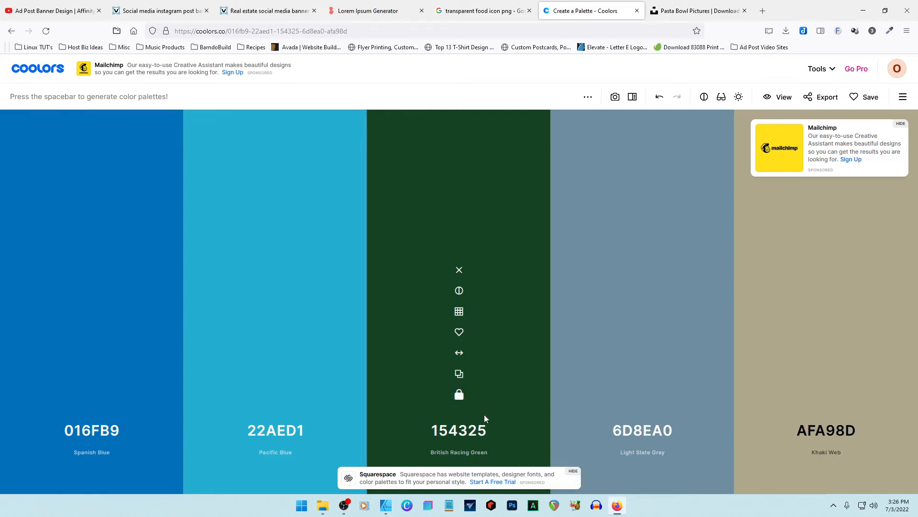
click(460, 396)
Generate several palettes around the locked green, step back to the one with gold CBA135, and lock that gold.
key(space)
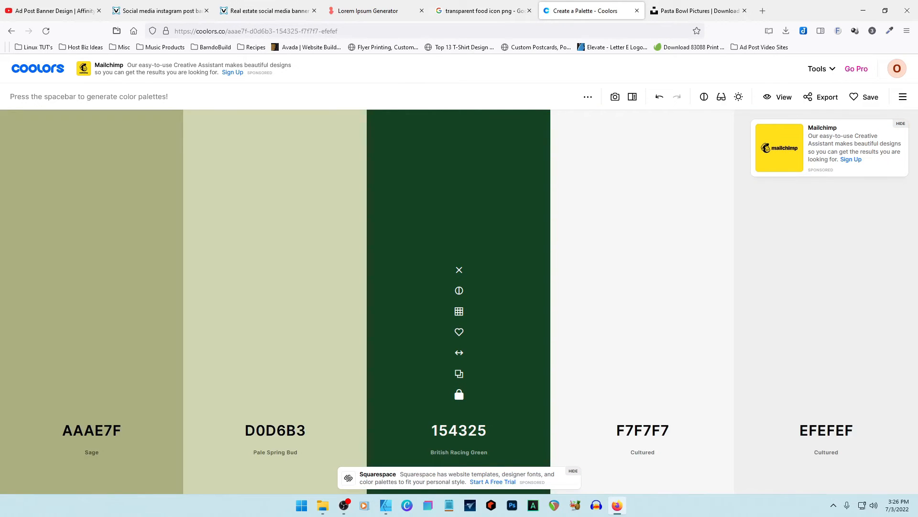
key(space)
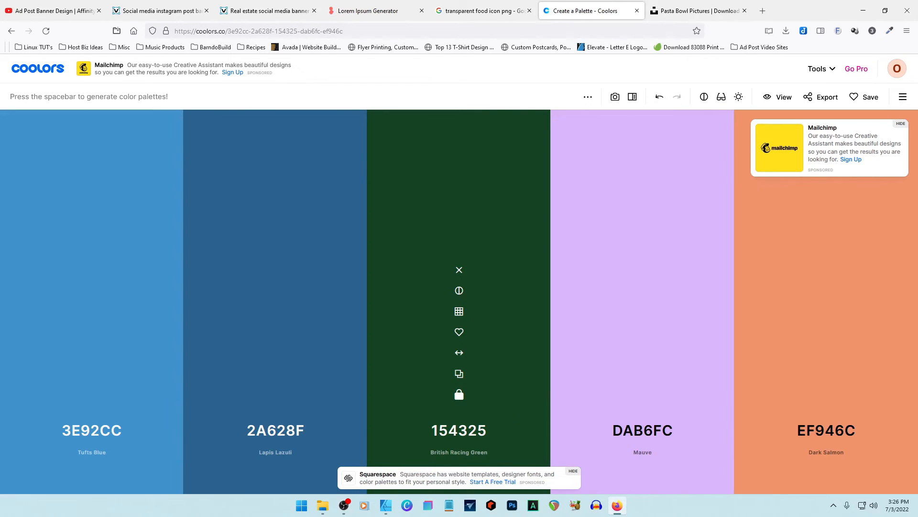
key(space)
key(space)
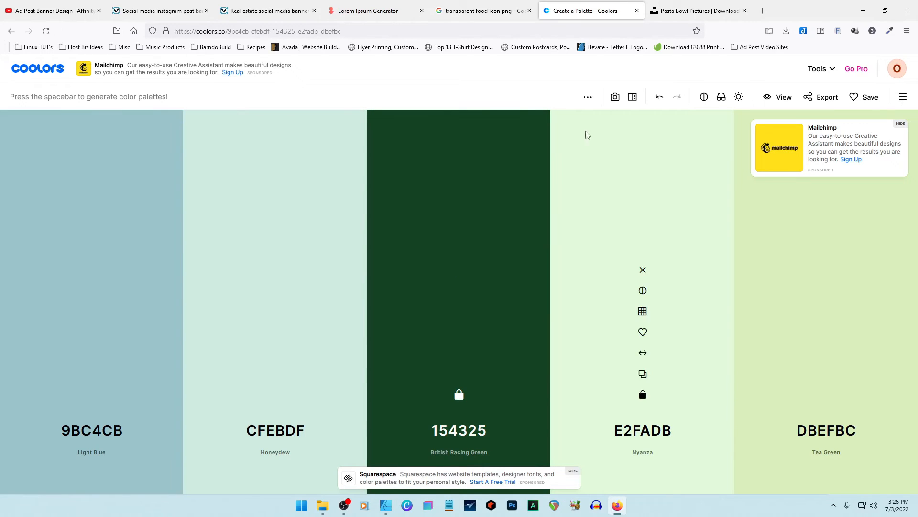
click(659, 97)
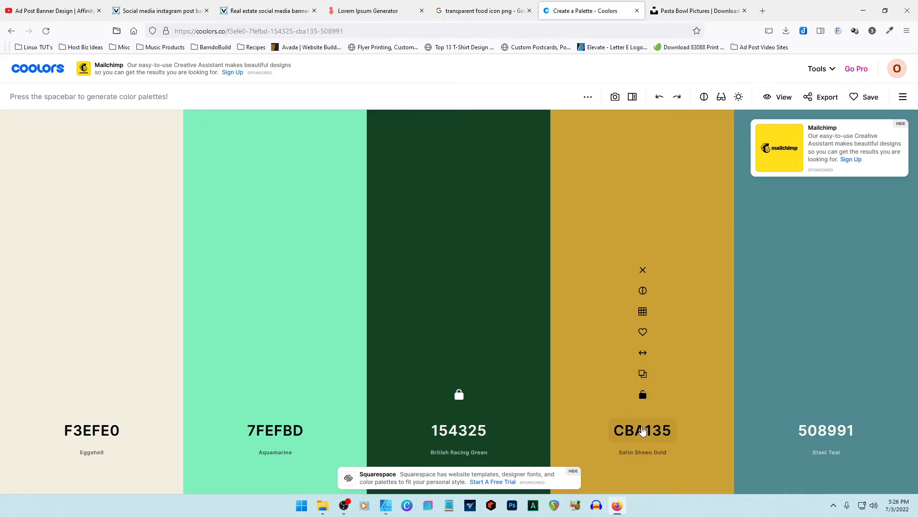
click(644, 396)
Generate more palettes with the green and gold locked, and copy the blue #2F52E0 from the second swatch.
key(space)
key(space)
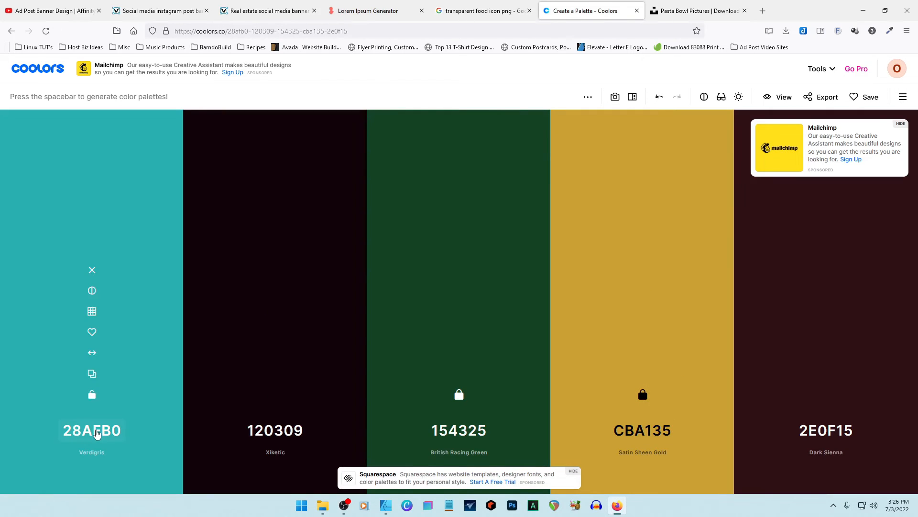
drag(92, 352, 276, 354)
key(space)
key(space)
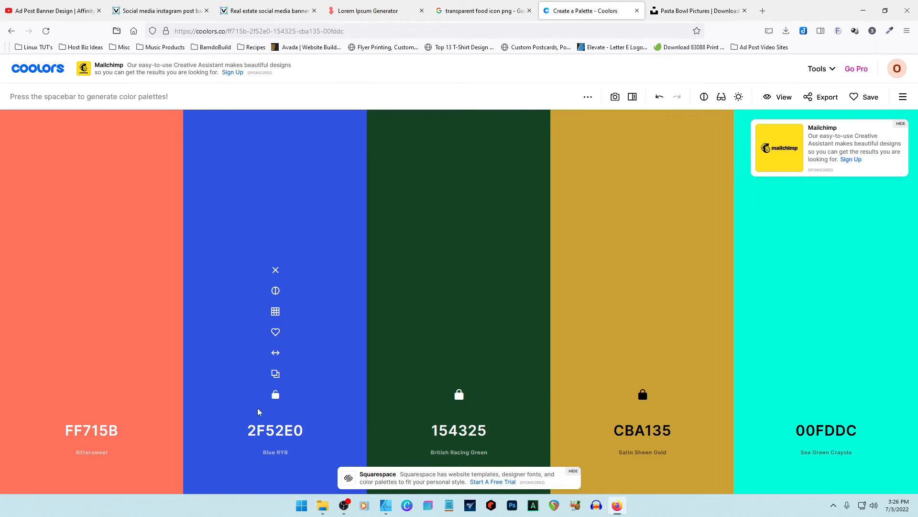
click(280, 432)
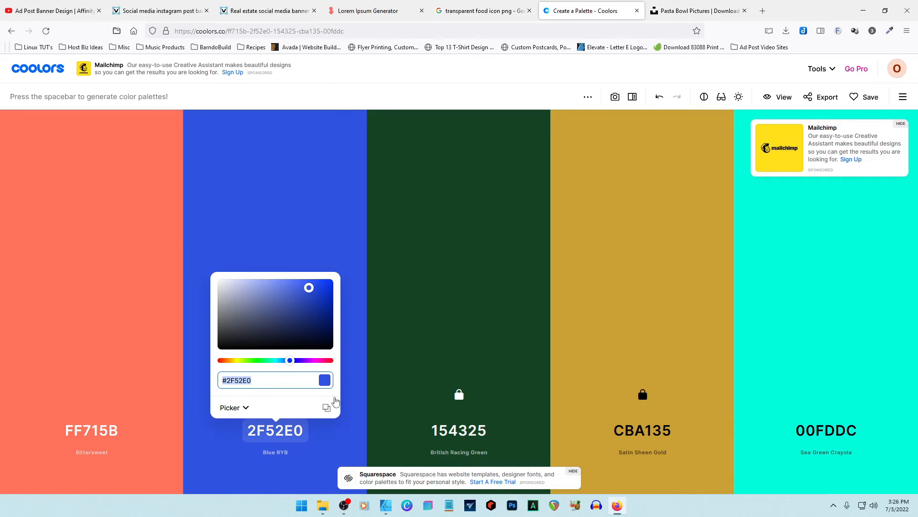
click(326, 407)
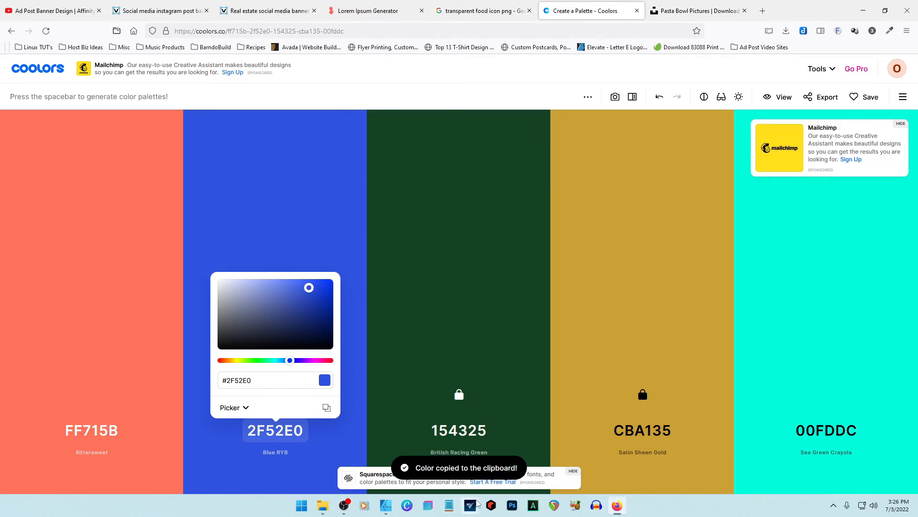
Switch to Affinity Designer and set the fill of the curve inside the Start Saving button group to #2F52E0.
click(386, 505)
click(334, 307)
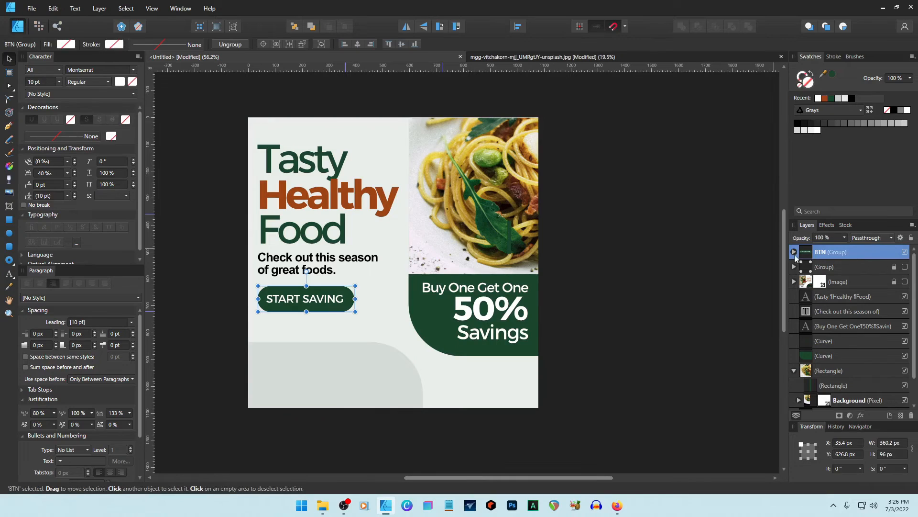
click(794, 252)
click(829, 281)
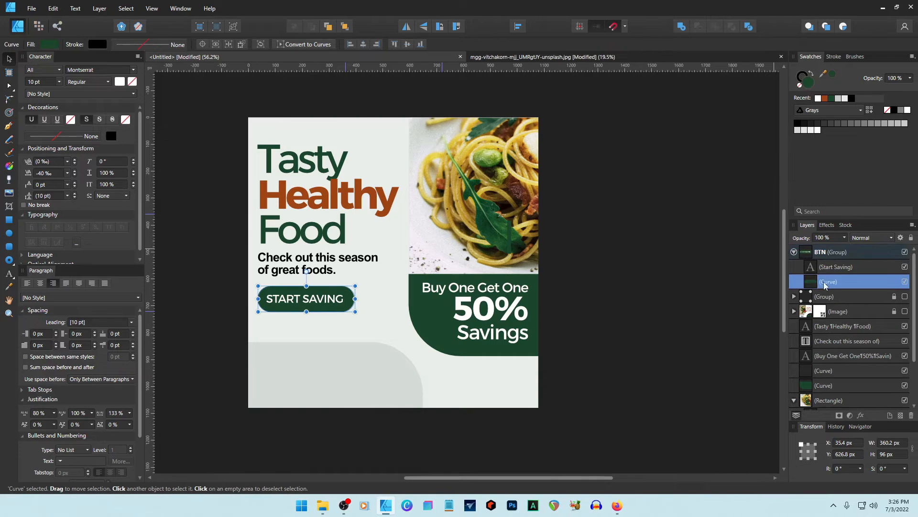
double_click(813, 84)
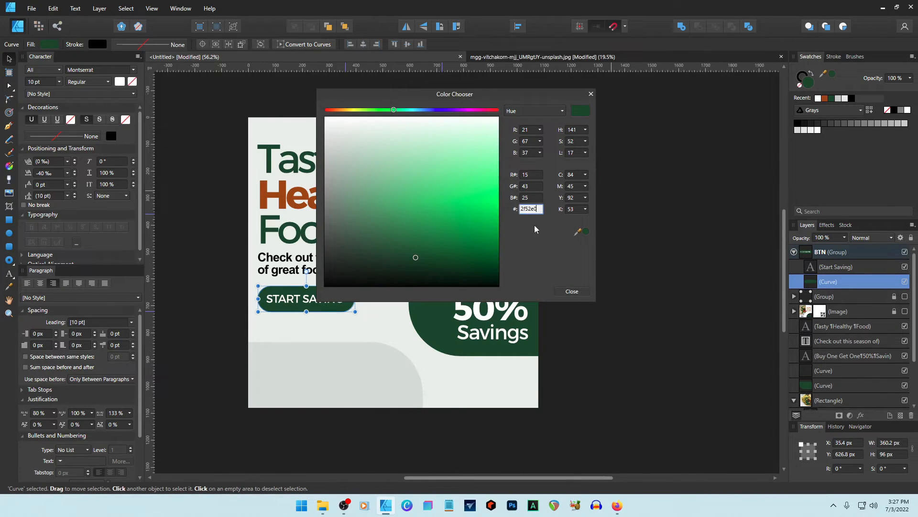
text(2f52e0)
key(Return)
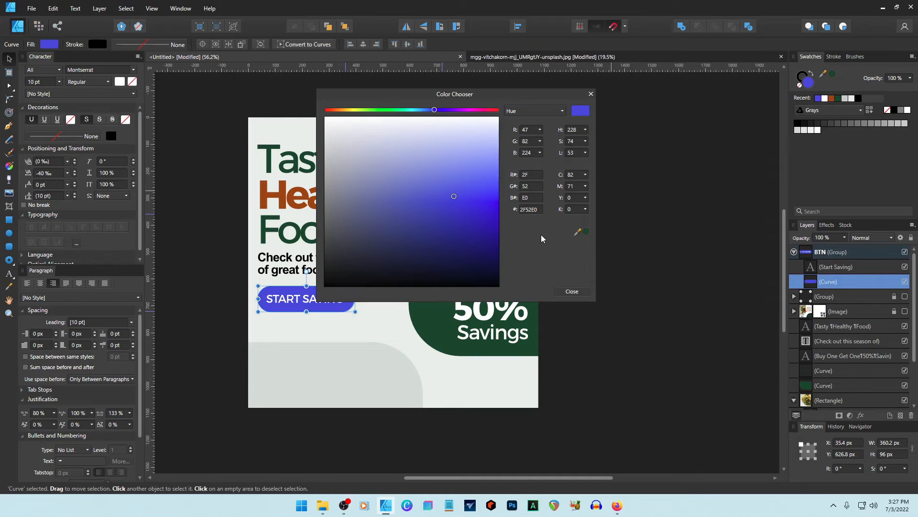
click(589, 95)
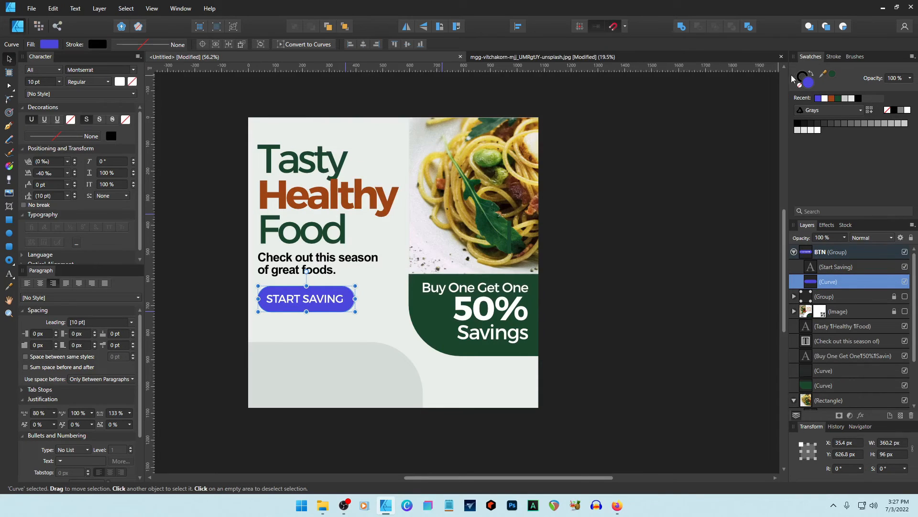
click(691, 197)
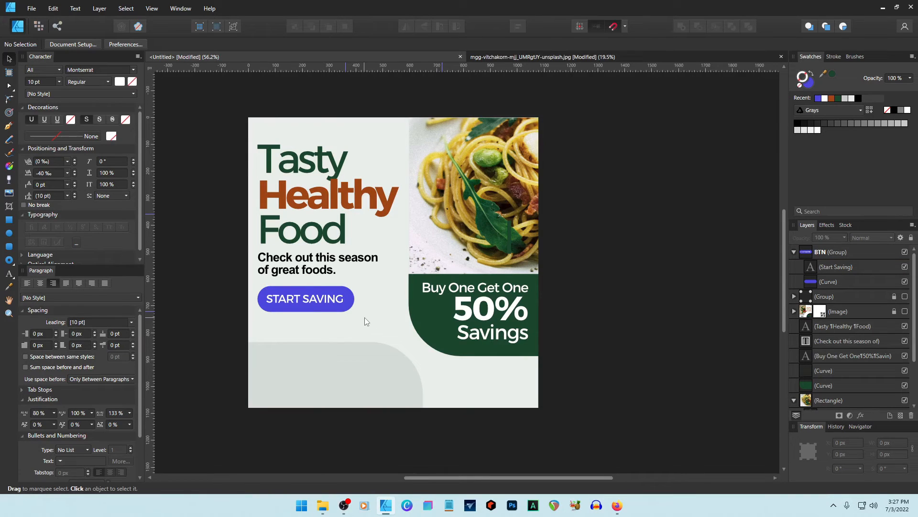
Collapse the BTN group in the layer list and hide the locked reference image covering the design.
click(335, 303)
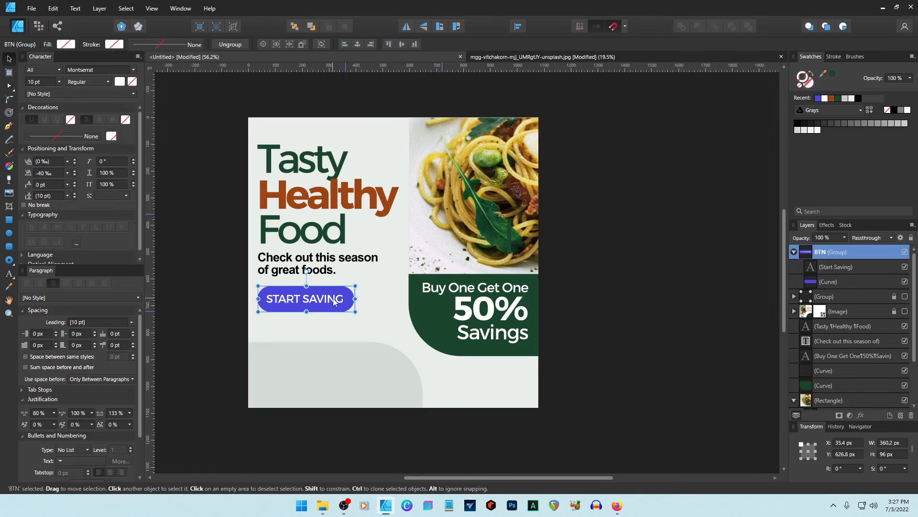
click(670, 288)
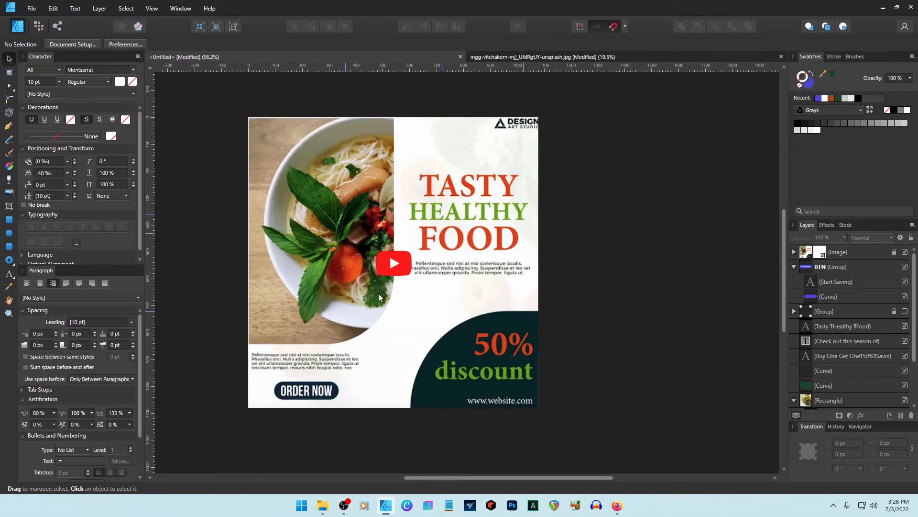
click(793, 267)
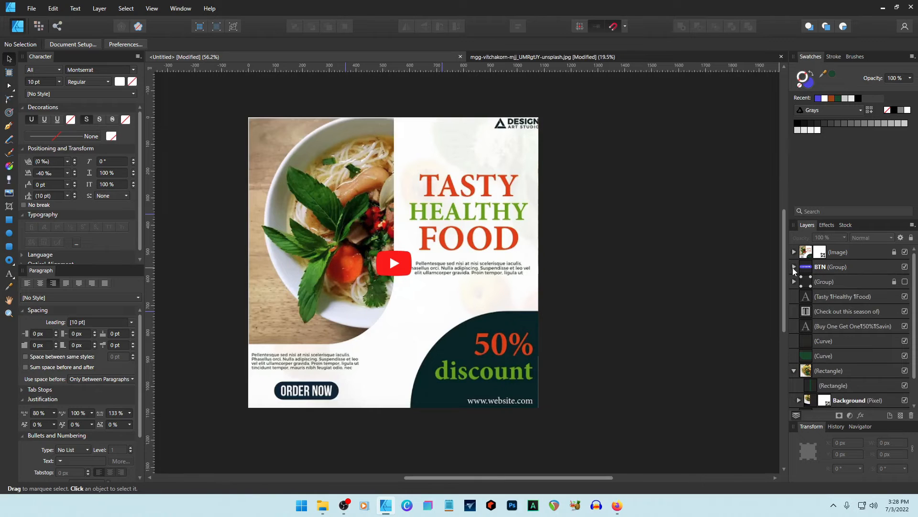
click(904, 252)
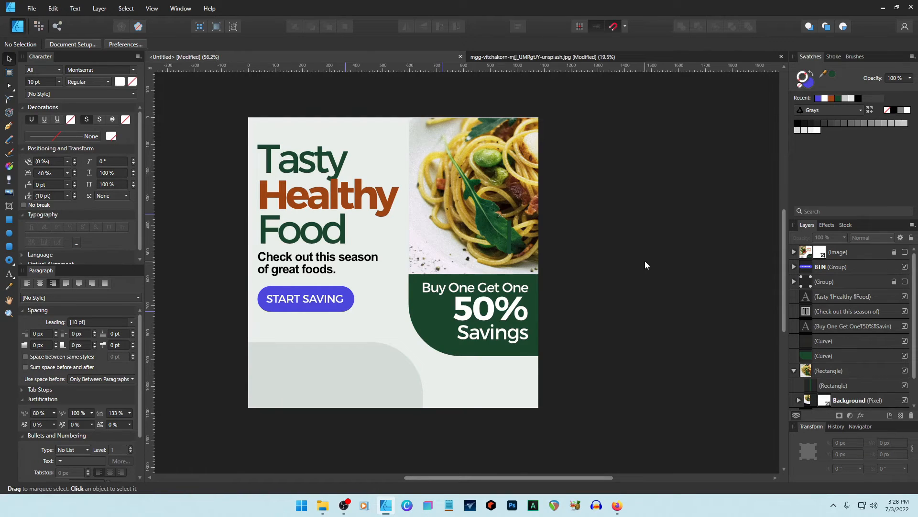
click(337, 264)
click(600, 256)
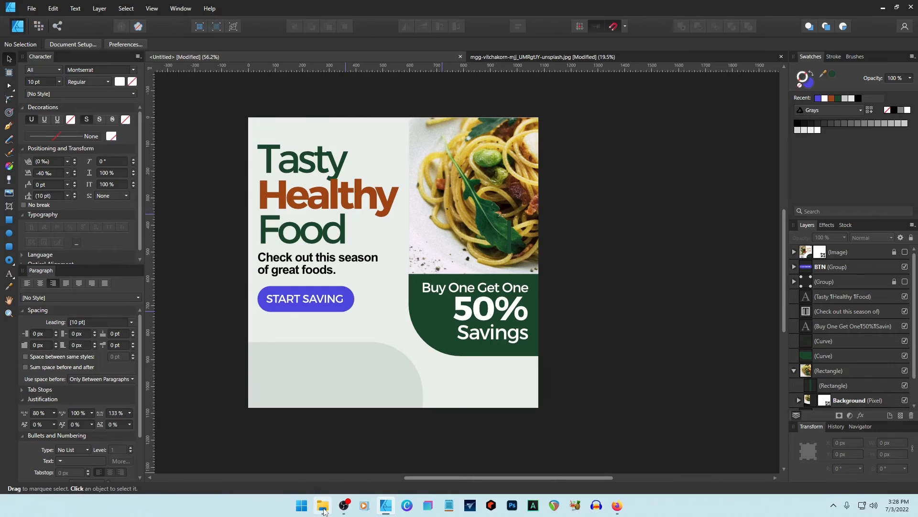
Open plate-icon.png from File Explorer, copy the icon into the food post, and shrink it onto the lower grey shape.
click(323, 506)
double_click(137, 118)
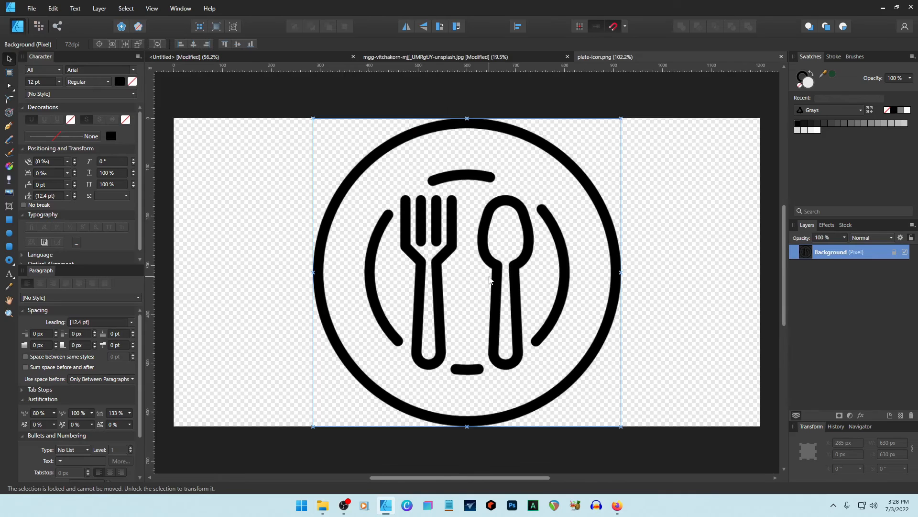
click(489, 280)
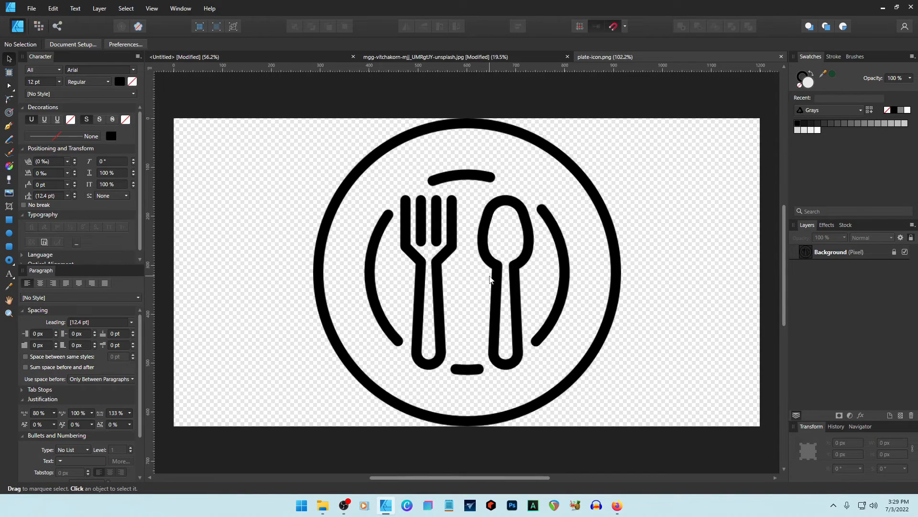
click(564, 290)
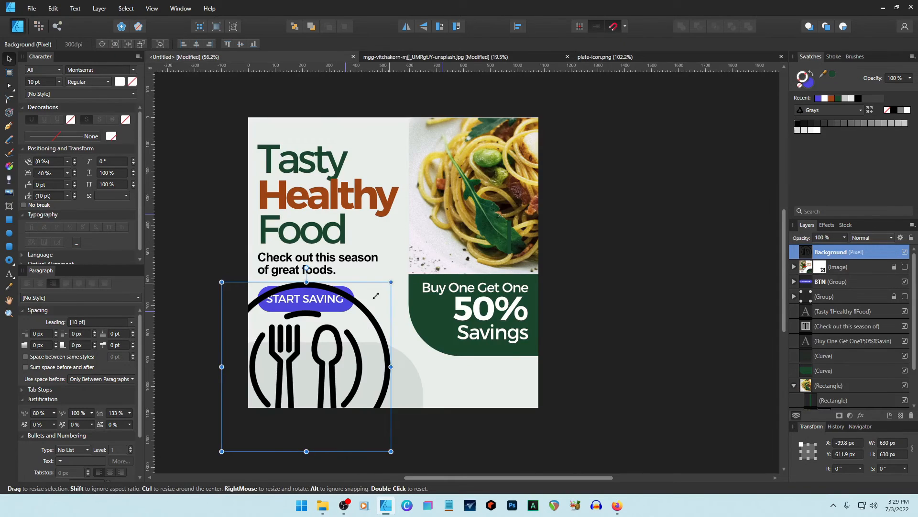
drag(376, 295, 277, 370)
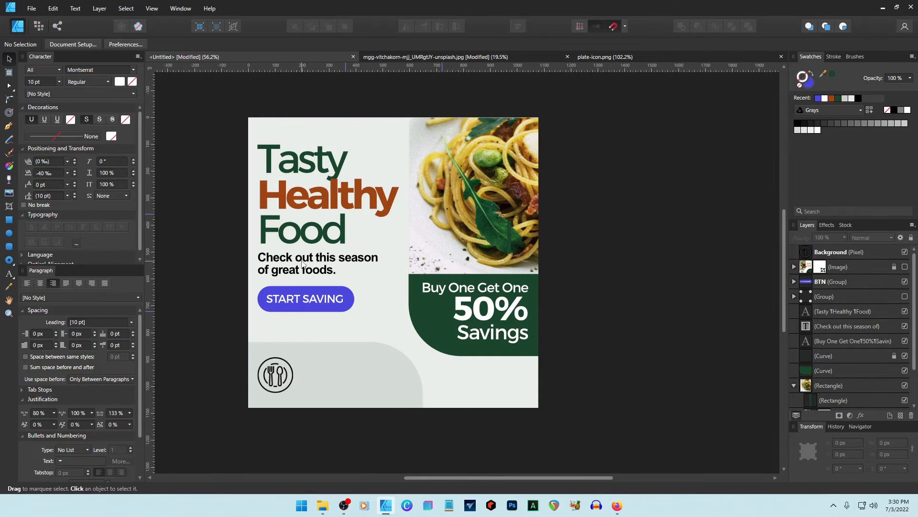
Duplicate the tagline beside the plate icon and change the copy's text to "East West Foods".
click(304, 262)
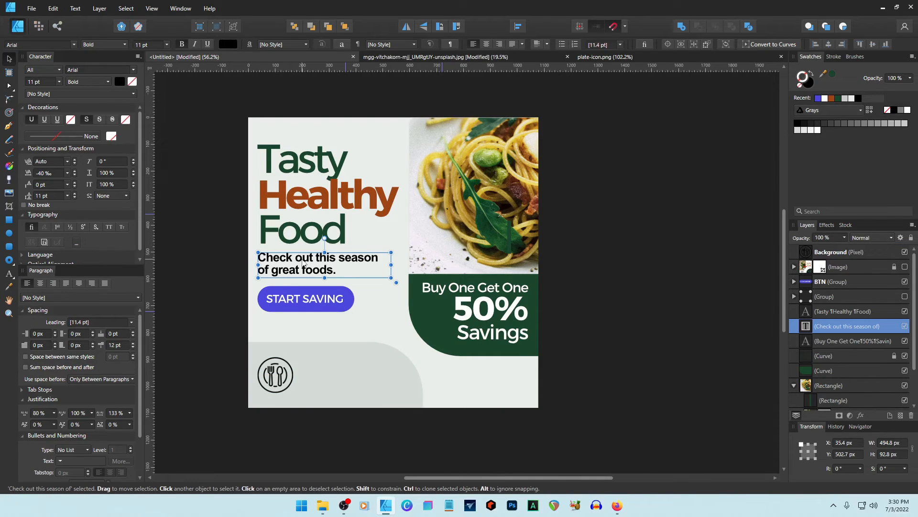
drag(303, 262, 334, 378)
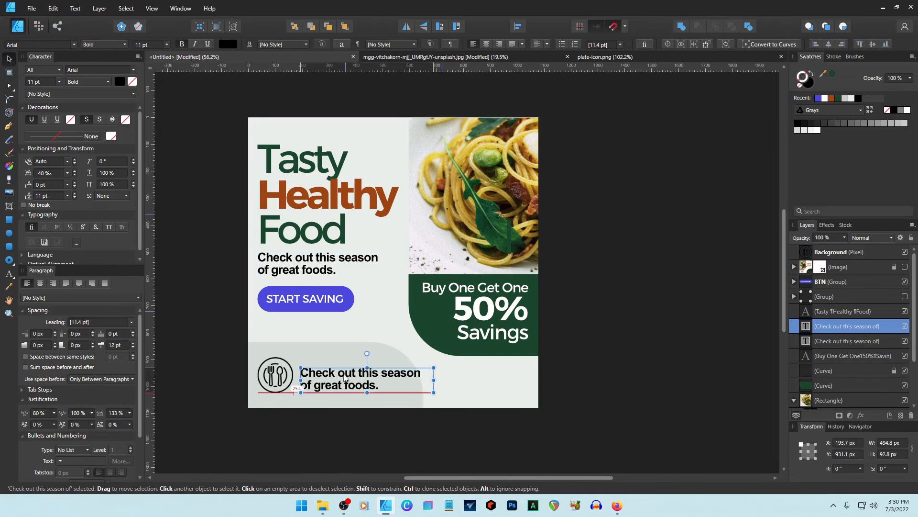
triple_click(335, 375)
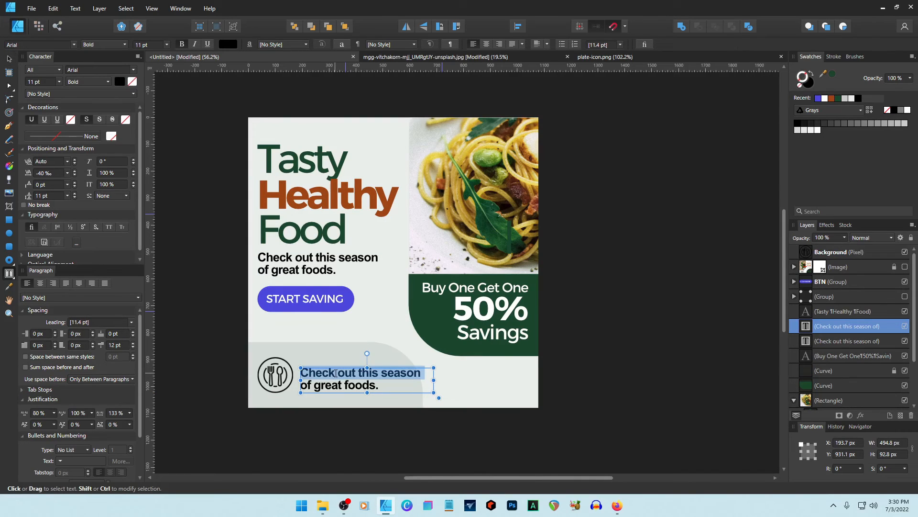
text(EastWe)
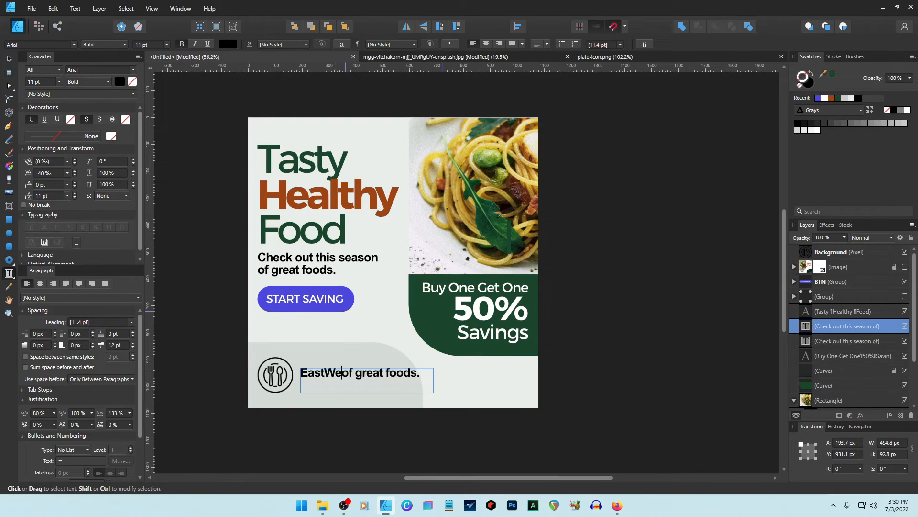
text(st)
key(Delete)
key(Delete)
key(Delete)
key(Delete)
key(Delete)
key(Delete)
key(Delete)
key(Delete)
key(Delete)
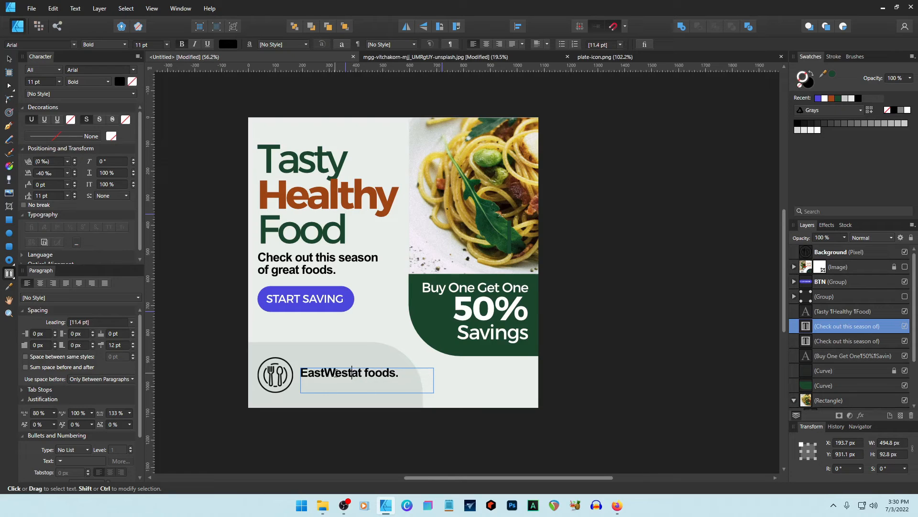
text(F)
key(Delete)
key(Right)
key(Right)
key(Right)
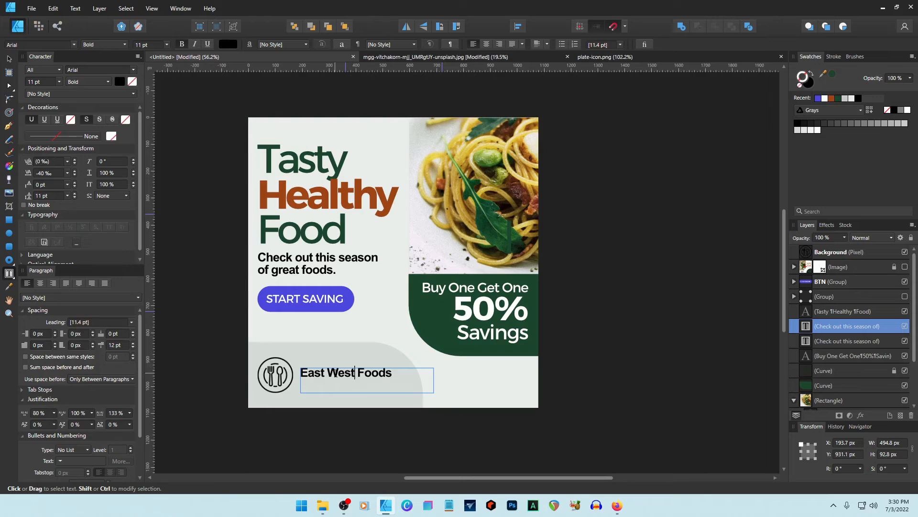
Set the word "Foods" to Regular weight and change the whole "East West Foods" text to Montserrat.
key(ctrl+shift+Left)
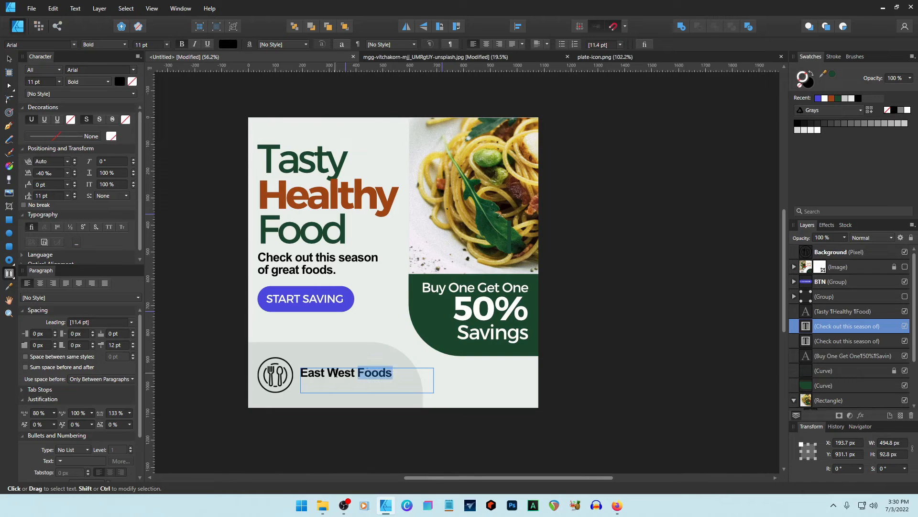
click(89, 82)
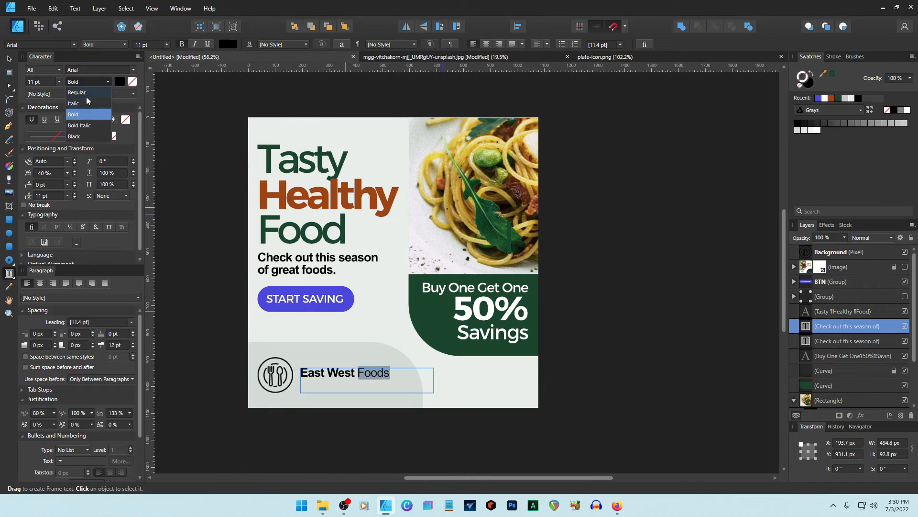
click(87, 96)
key(ctrl+a)
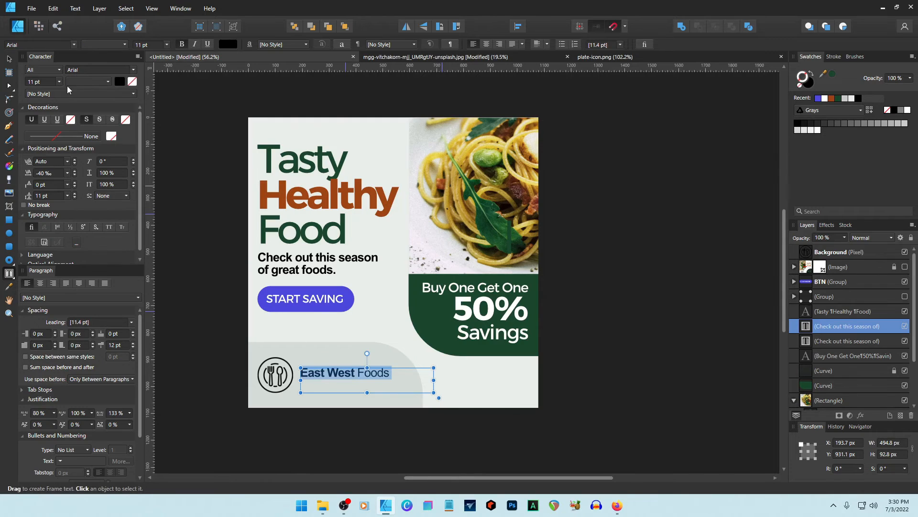
click(81, 70)
text(mont)
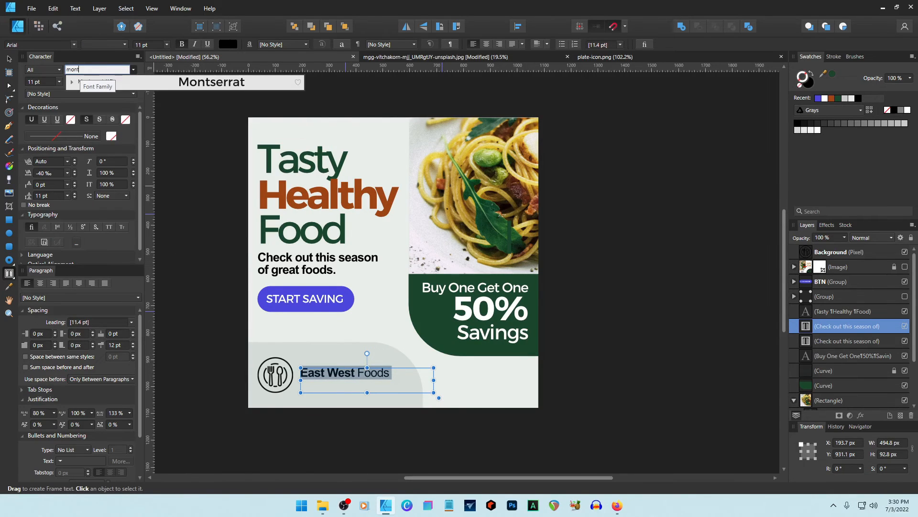
key(Return)
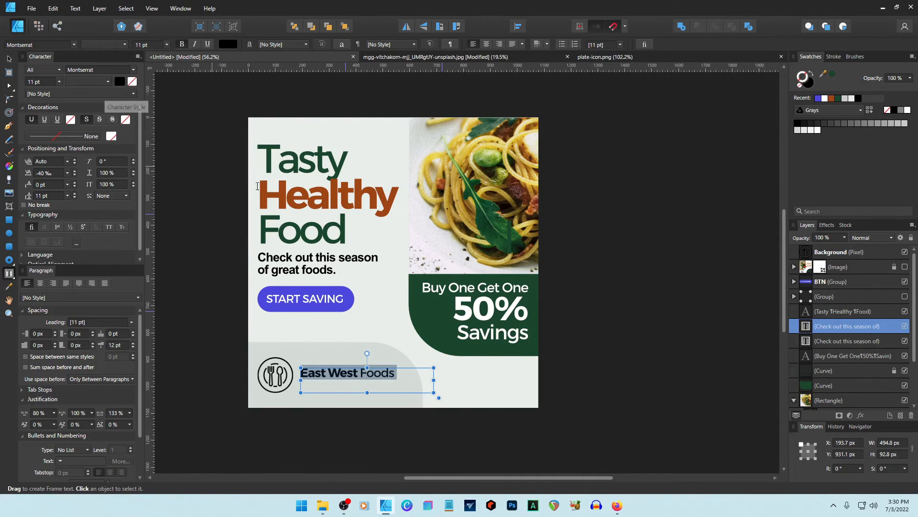
Set the "Check out this season of great foods." tagline to Montserrat SemiBold.
click(277, 256)
click(95, 70)
text(mopp)
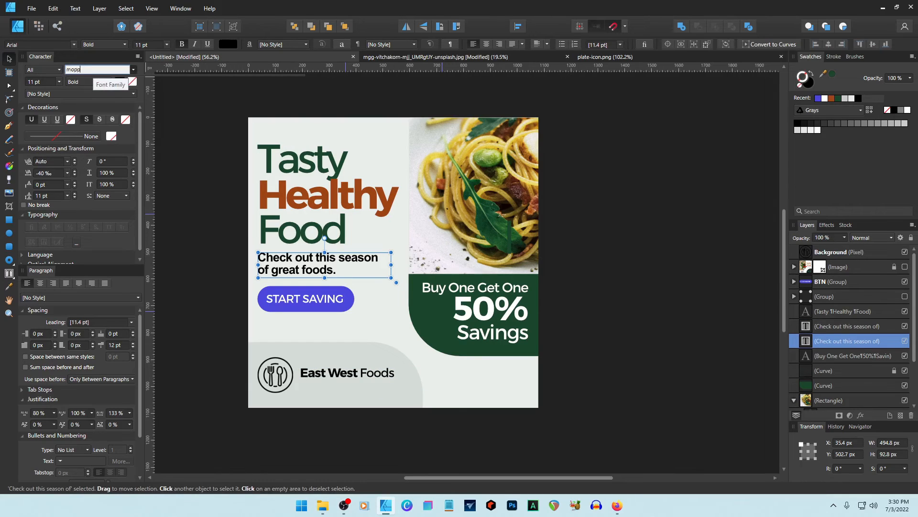
key(BackSpace)
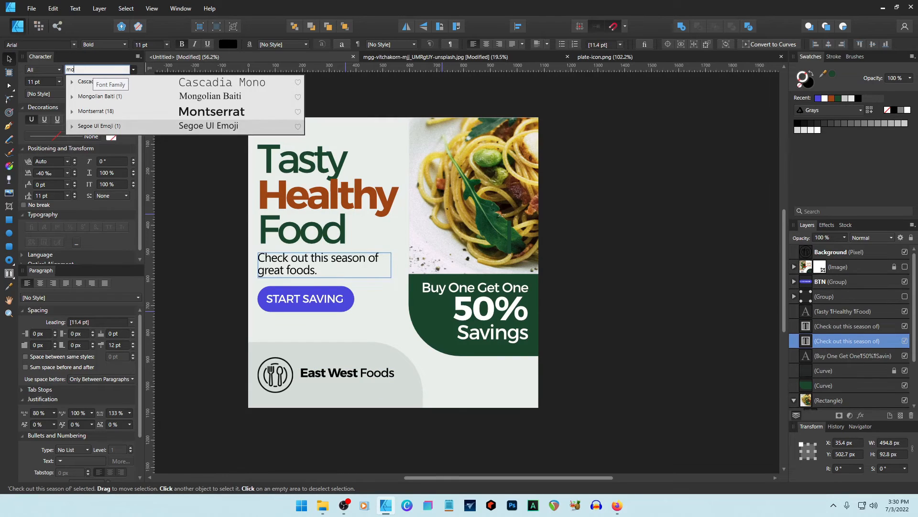
click(94, 112)
click(85, 82)
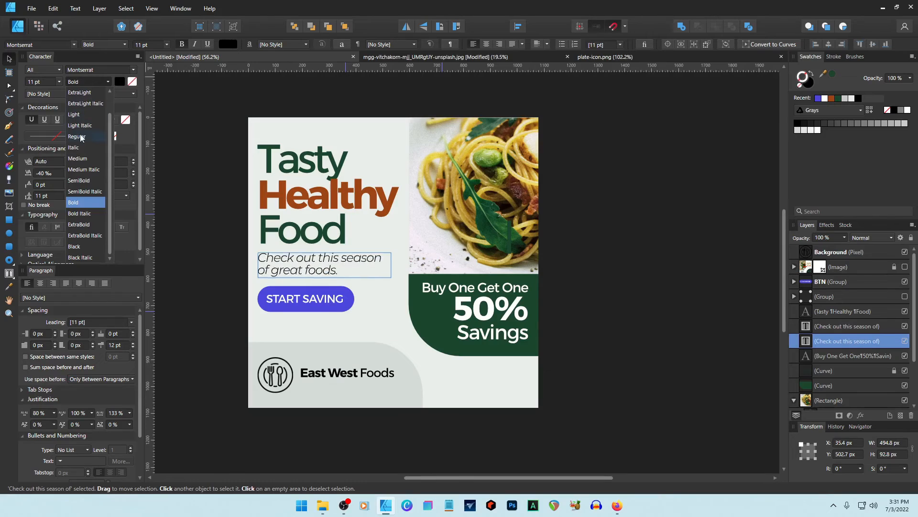
click(80, 180)
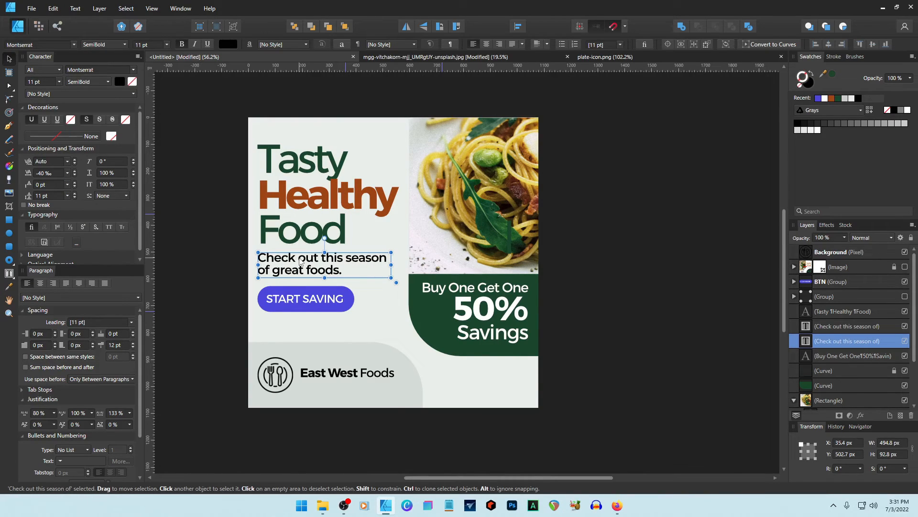
Delete the tagline under the heading and nudge the "Tasty Healthy Food" heading down 30 px.
key(Delete)
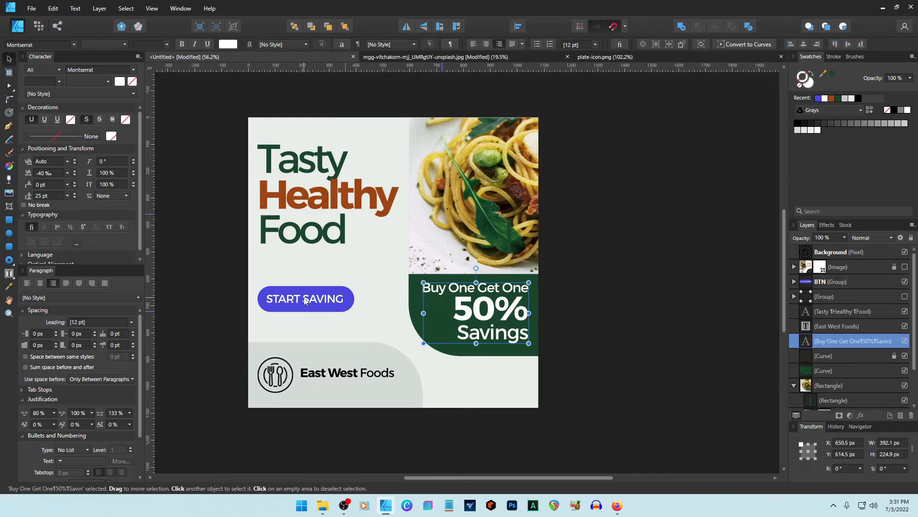
click(320, 231)
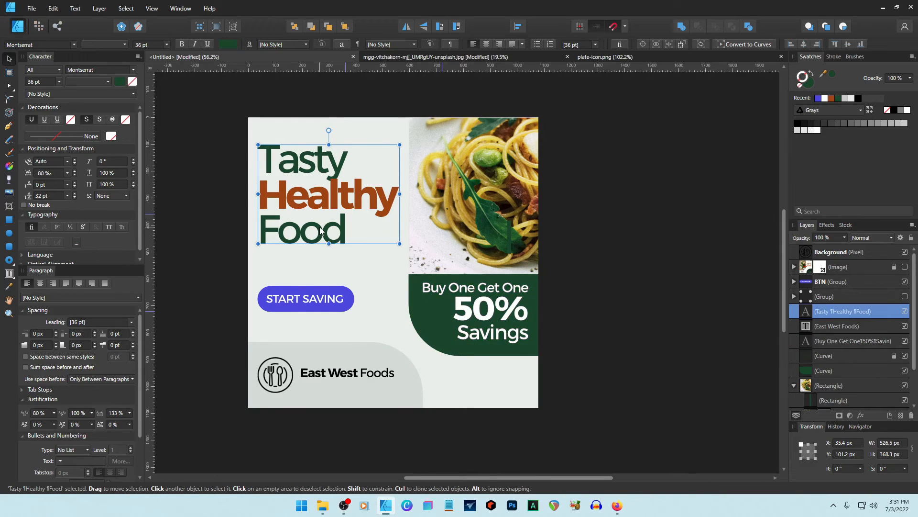
key(shift+Down)
key(shift+Down)
key(shift+Down)
key(shift+Down)
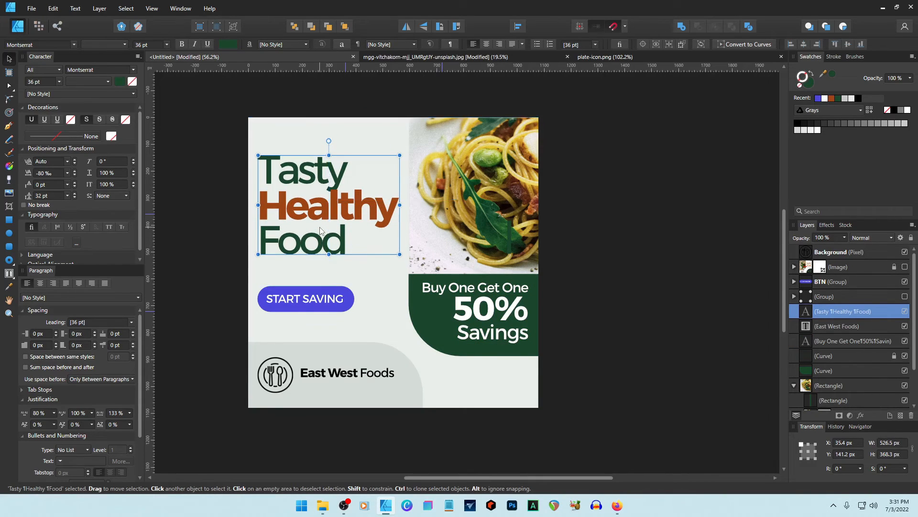
key(shift+Up)
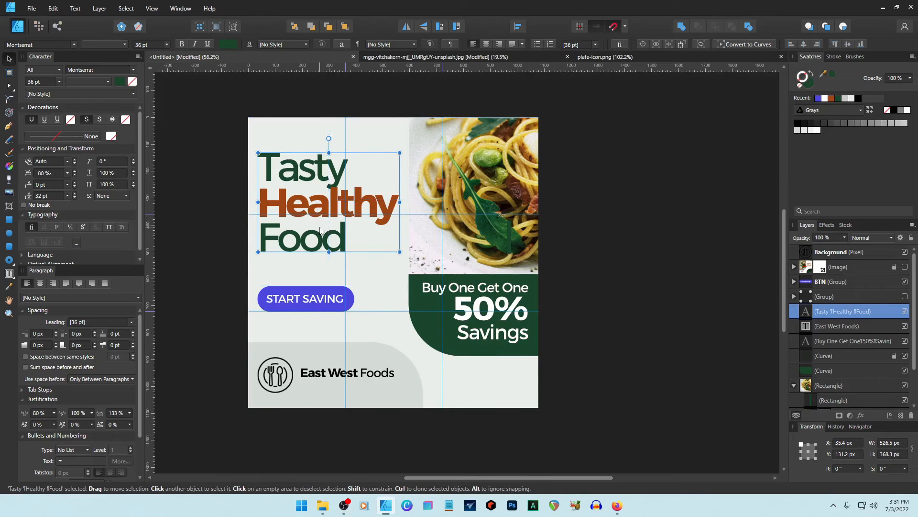
Move the START SAVING button up about 60 px so it sits closer beneath the "Tasty Healthy Food" heading.
click(316, 299)
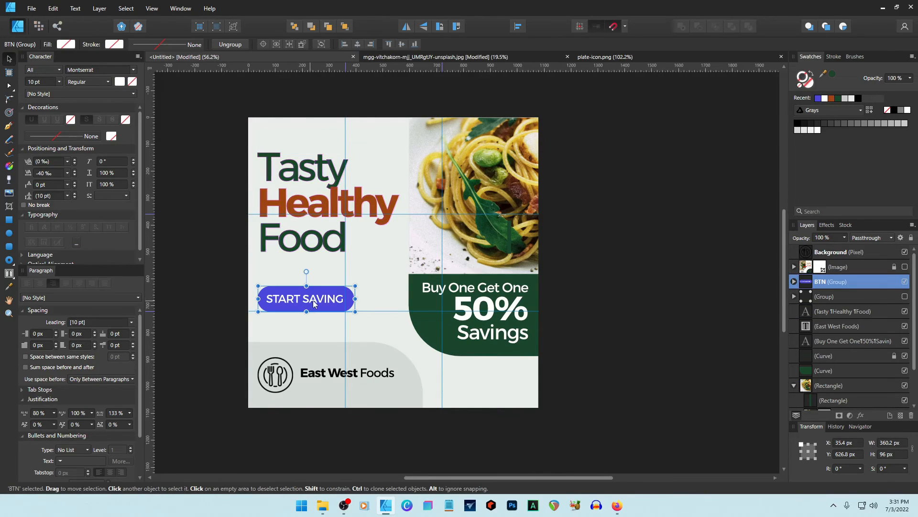
drag(316, 299, 315, 282)
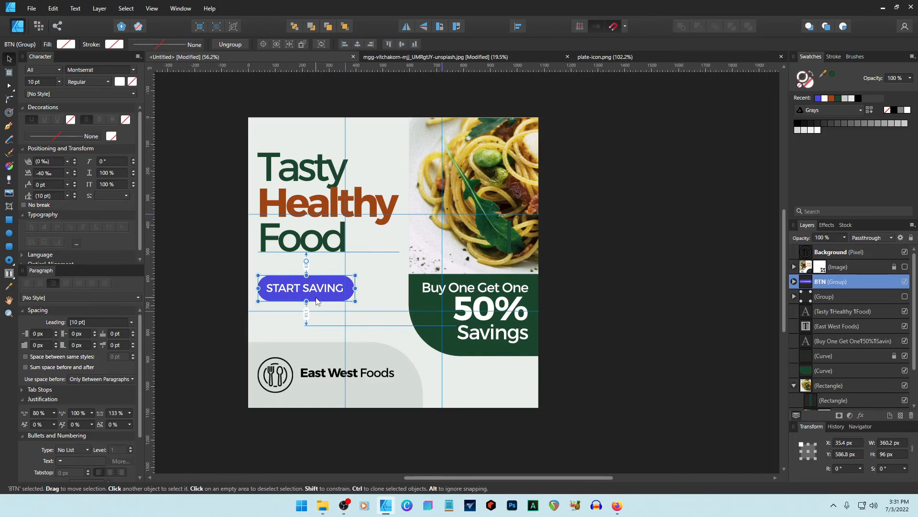
Colour "East West" in the heading's rust orange and "Foods" dark grey in the logo text.
triple_click(352, 374)
click(354, 375)
drag(358, 374, 355, 373)
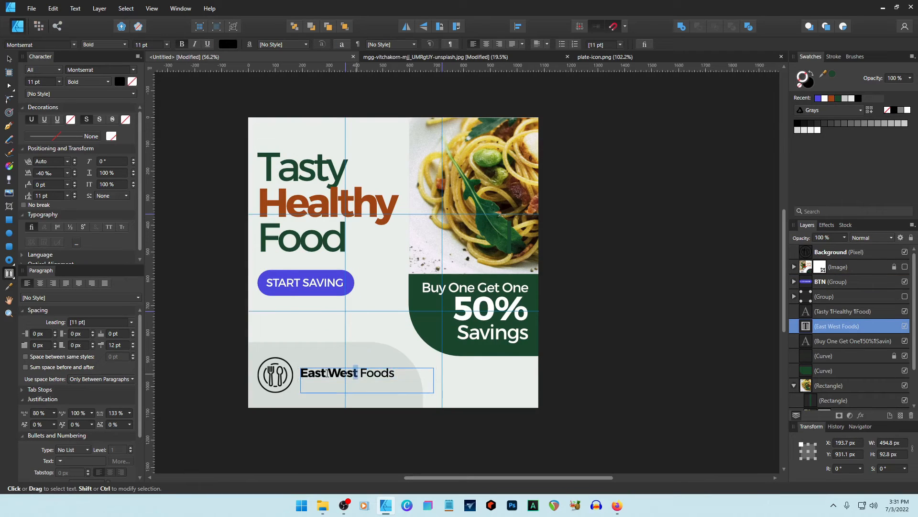
drag(355, 374, 301, 374)
triple_click(376, 372)
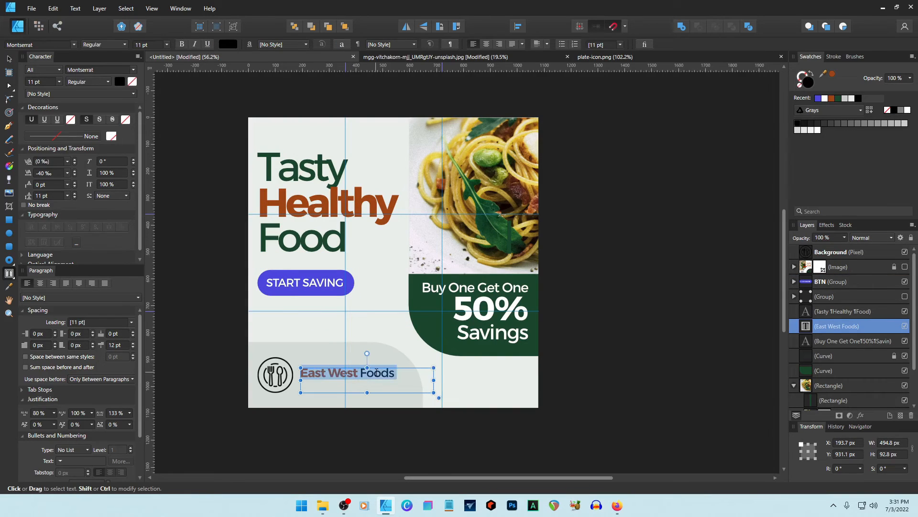
double_click(377, 372)
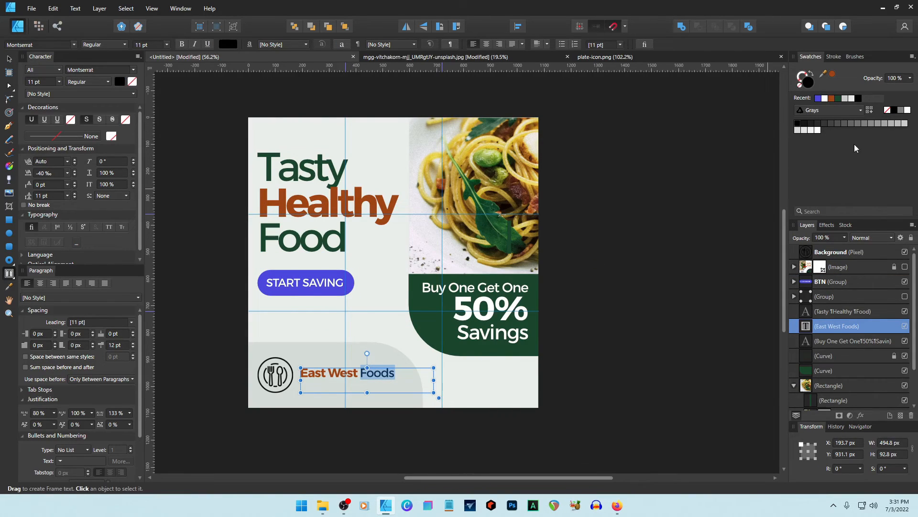
Remove the space between "East" and "West" in the logo text and set its size to 13 pt.
click(342, 383)
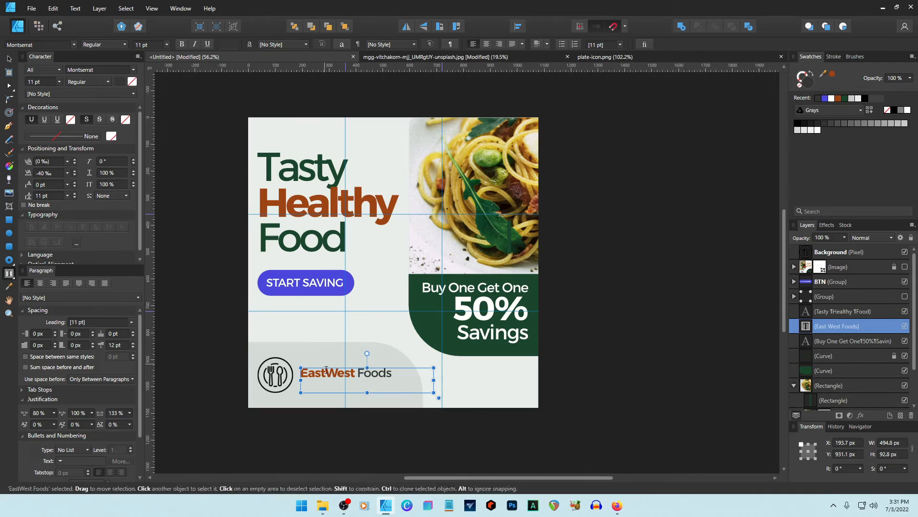
triple_click(337, 372)
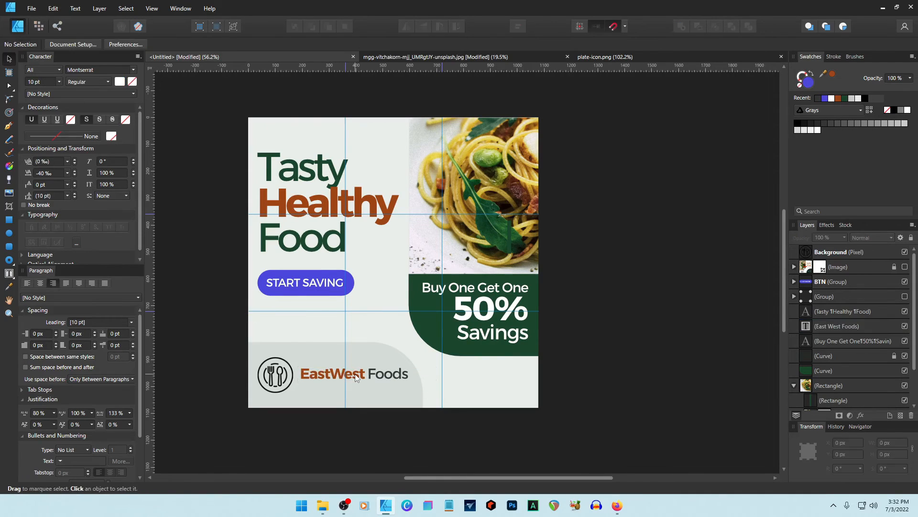
Fill the whole "EastWest Foods" text with dark grey.
double_click(350, 375)
triple_click(351, 375)
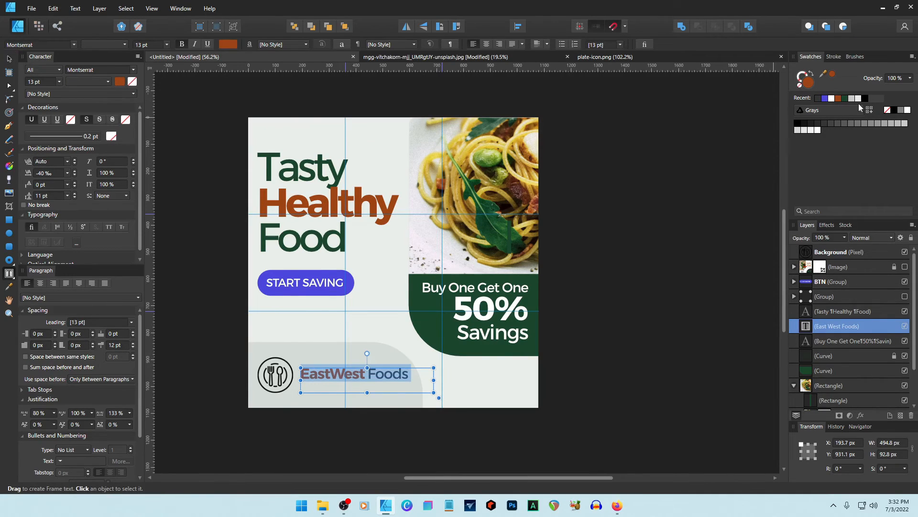
click(822, 123)
key(Escape)
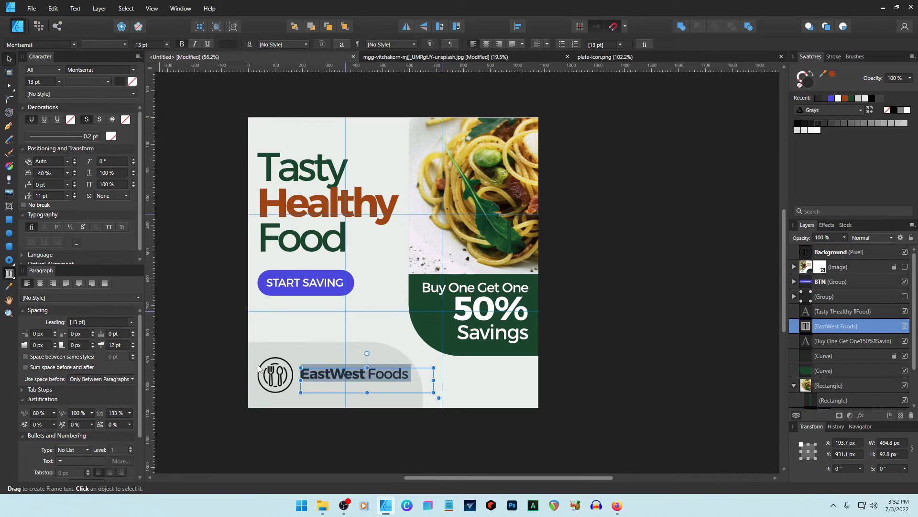
Add a Recolor adjustment to the plate icon with hue 16.4°, saturation 88% and lightness 36%.
click(275, 375)
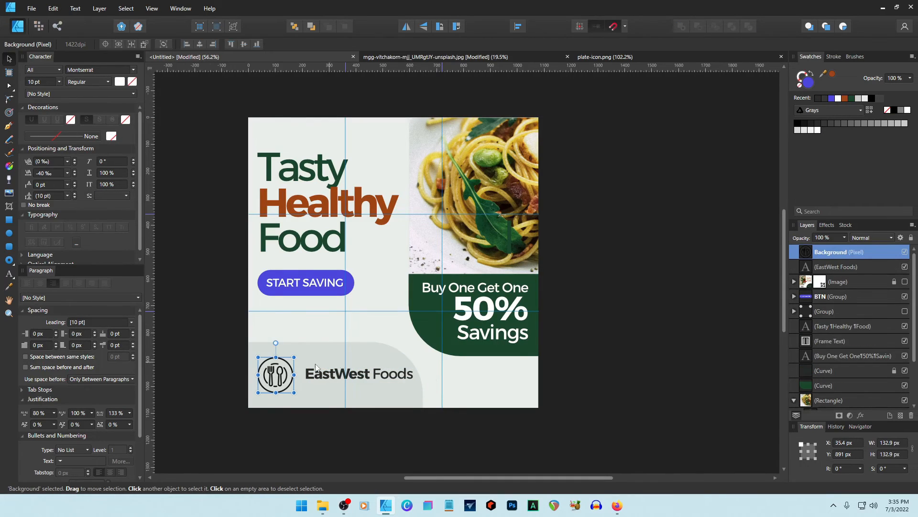
click(100, 9)
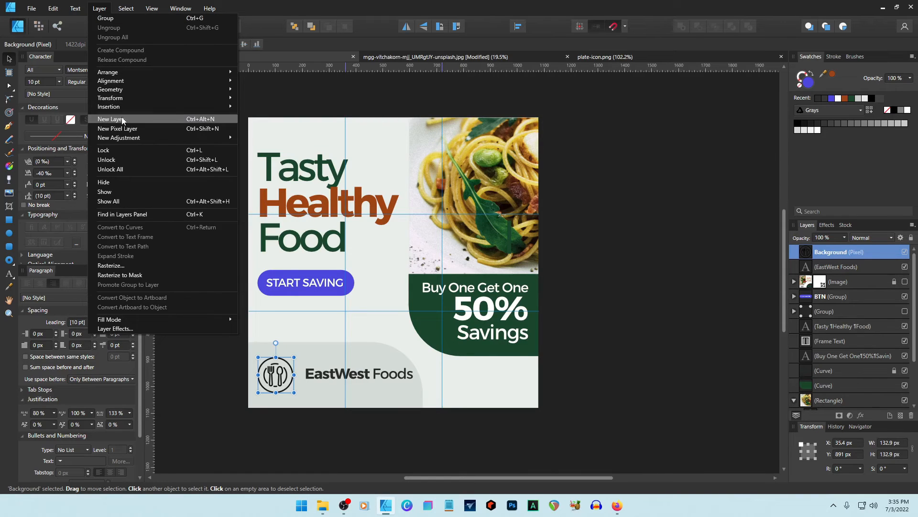
mouse_move(156, 137)
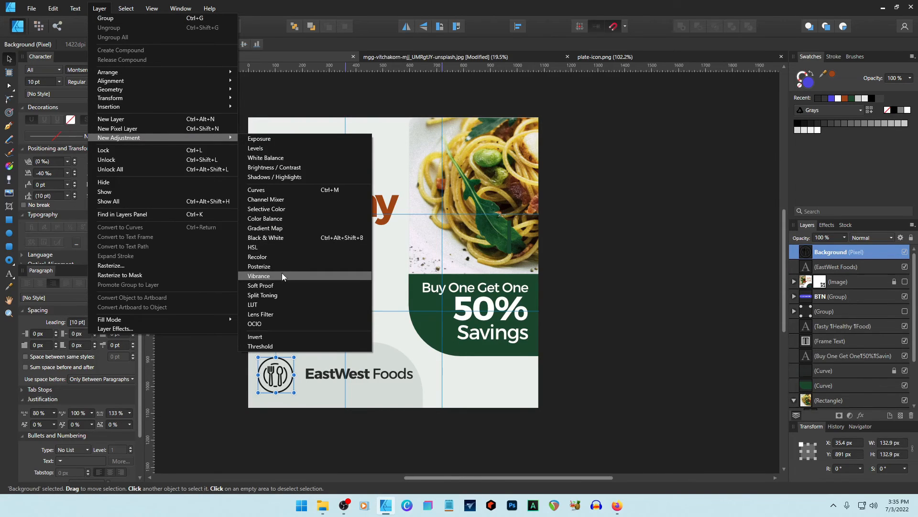
click(261, 259)
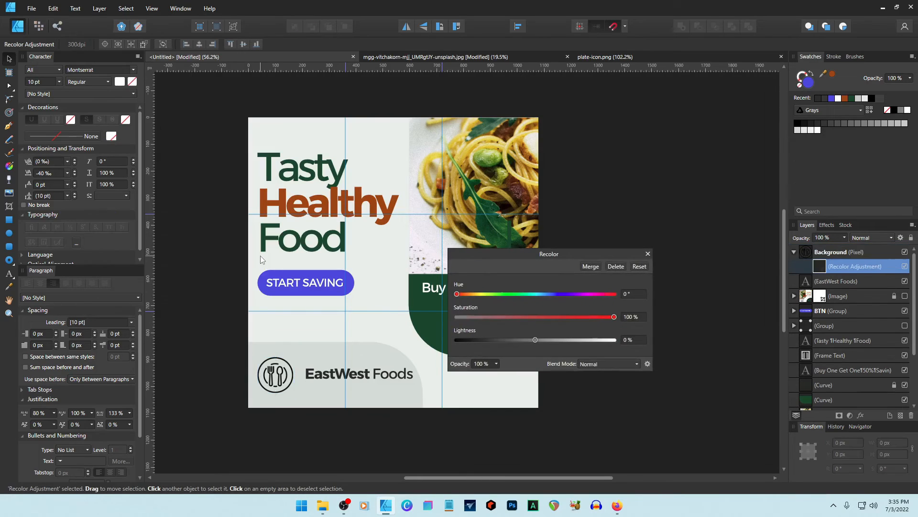
drag(459, 294, 464, 295)
drag(541, 339, 564, 340)
drag(614, 317, 595, 318)
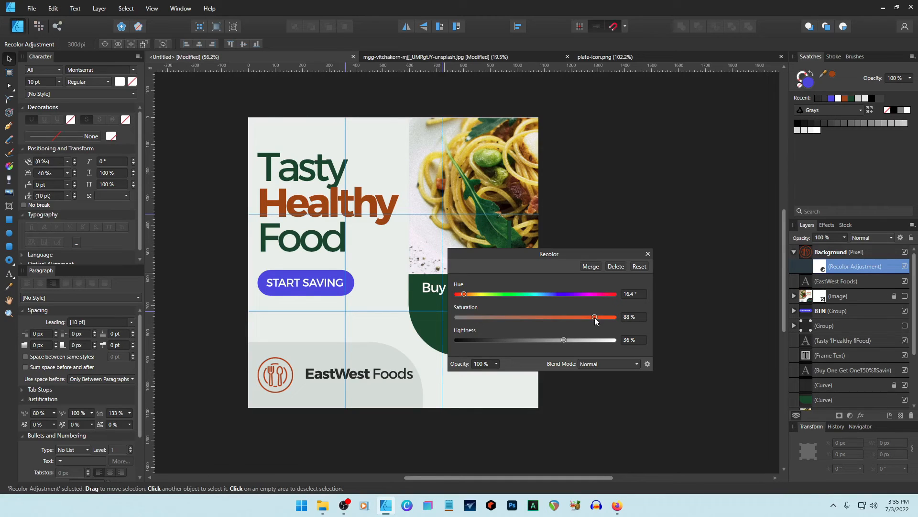
click(649, 253)
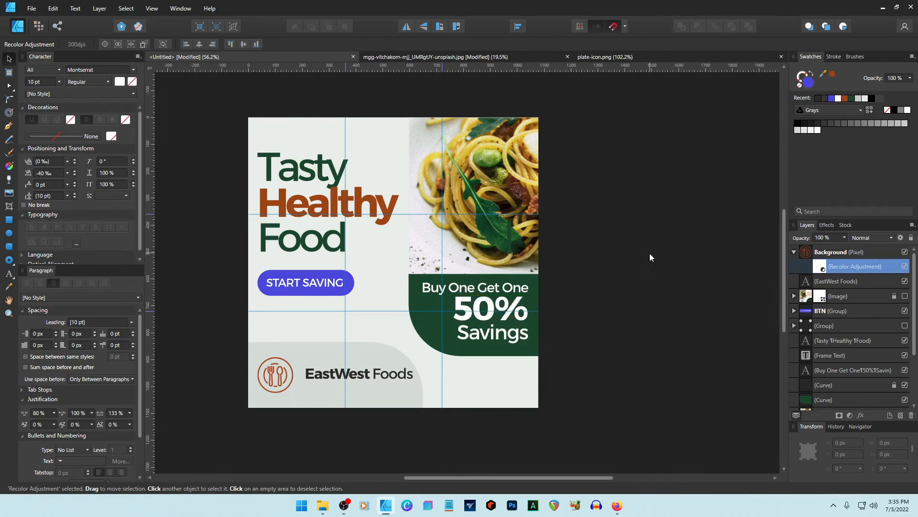
Shrink the plate icon to about 110 px and move the "EastWest Foods" text closer beside it.
click(284, 377)
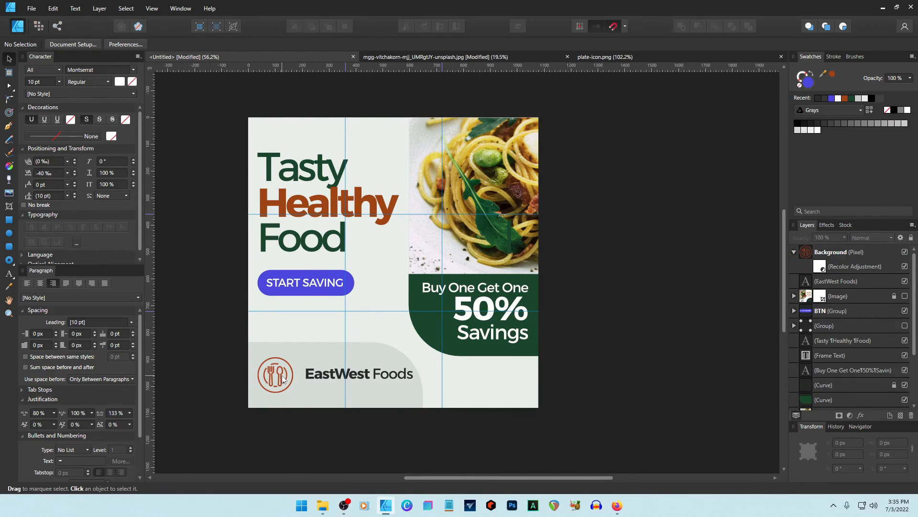
click(283, 378)
drag(290, 359, 320, 375)
click(331, 378)
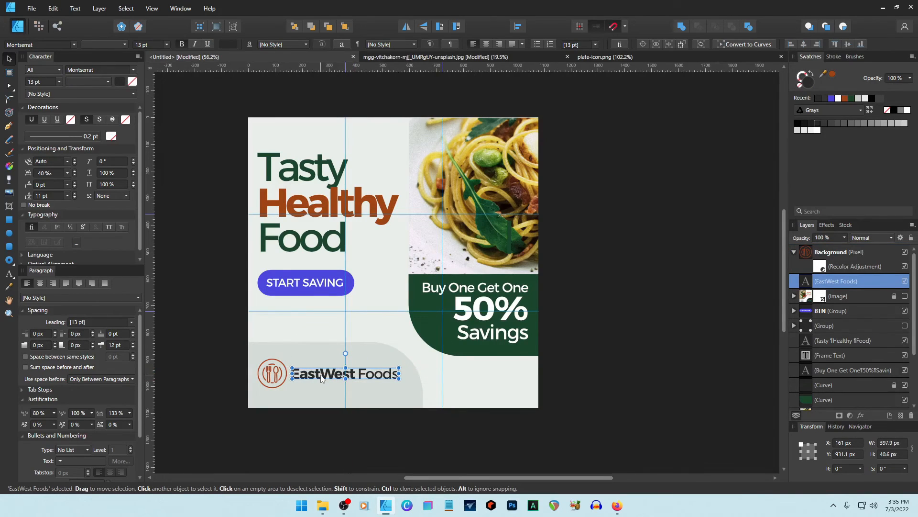
Duplicate the "EastWest Foods" text, setting the copy to 9 pt and placing it directly below the original.
key(ctrl+j)
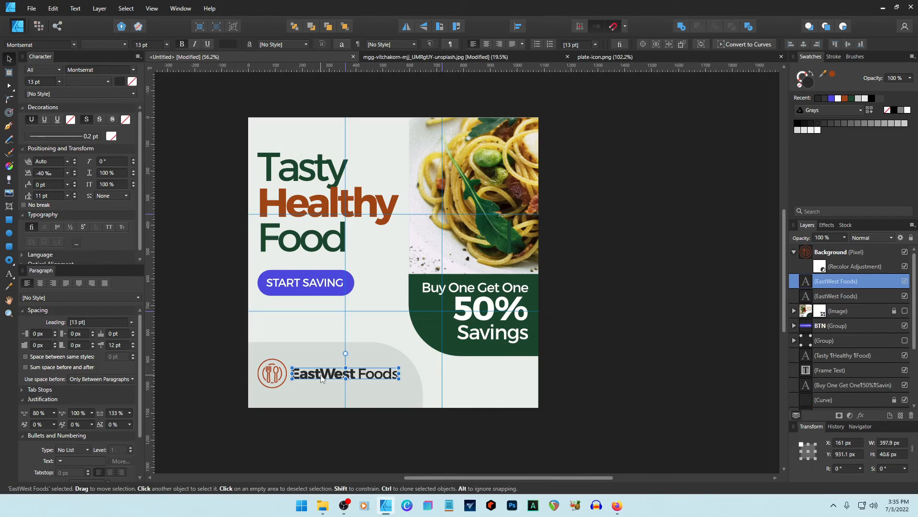
click(49, 81)
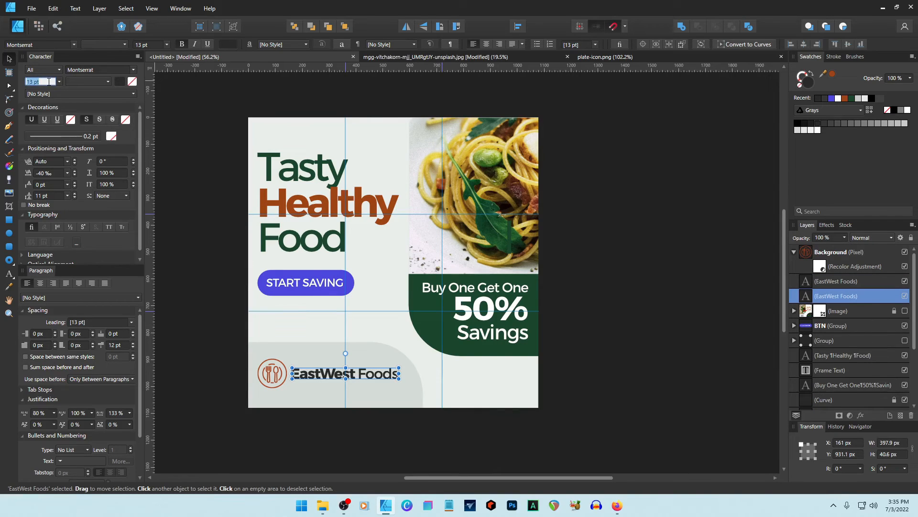
text(9)
key(Return)
key(shift+Down)
key(shift+Down)
key(shift+Down)
key(shift+Down)
Change the copy's text to "We really love food" and set it to Regular weight.
scroll(281, 316, up, 6)
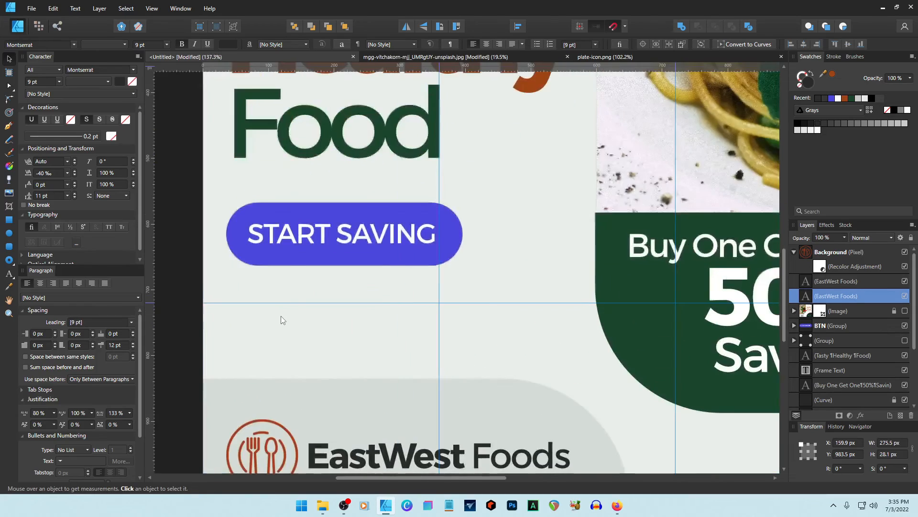
scroll(280, 300, down, 4)
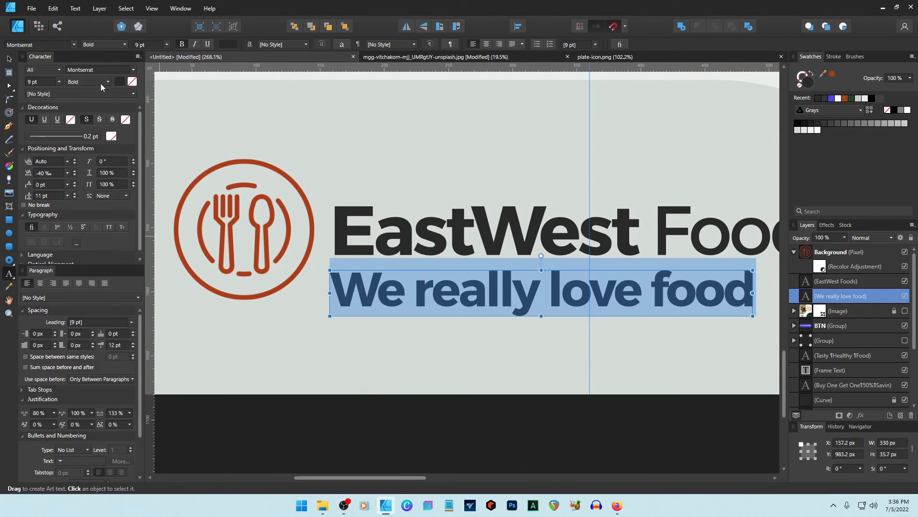
click(100, 83)
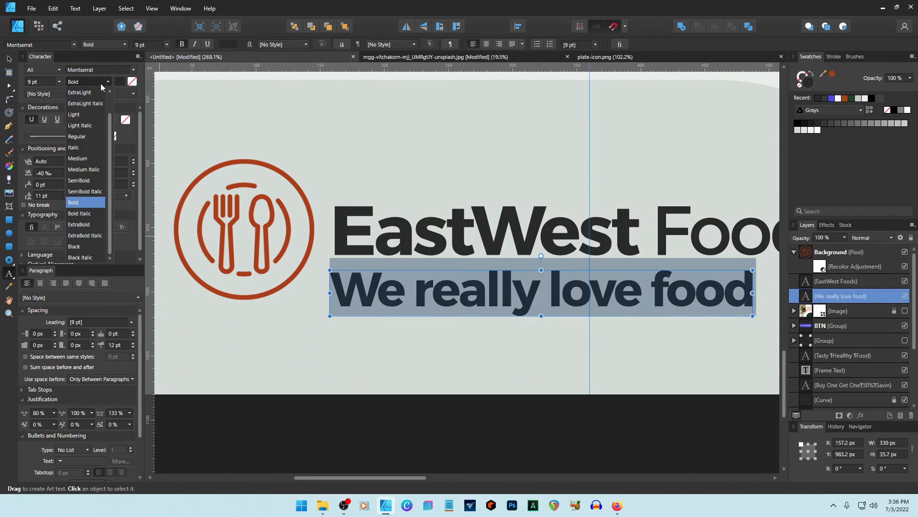
click(84, 203)
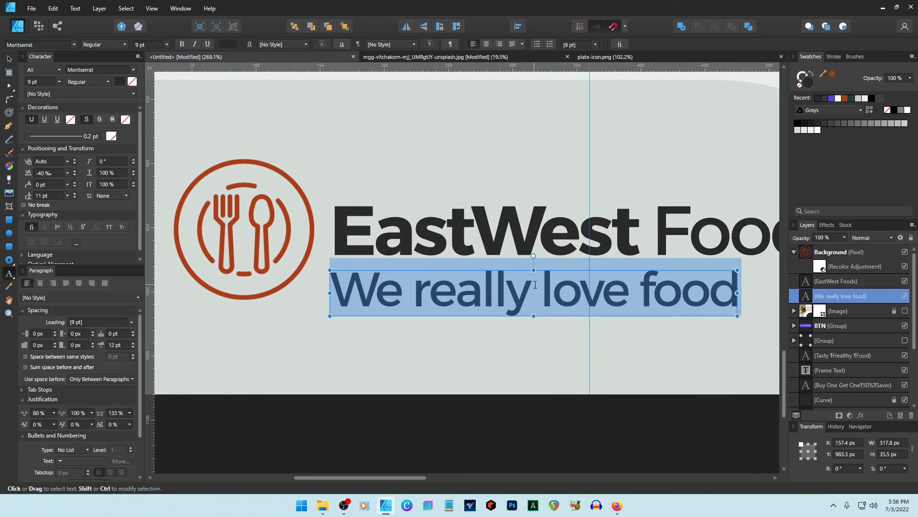
Insert "making" into the logo tagline so it reads "We really love making food".
click(632, 293)
text(maki )
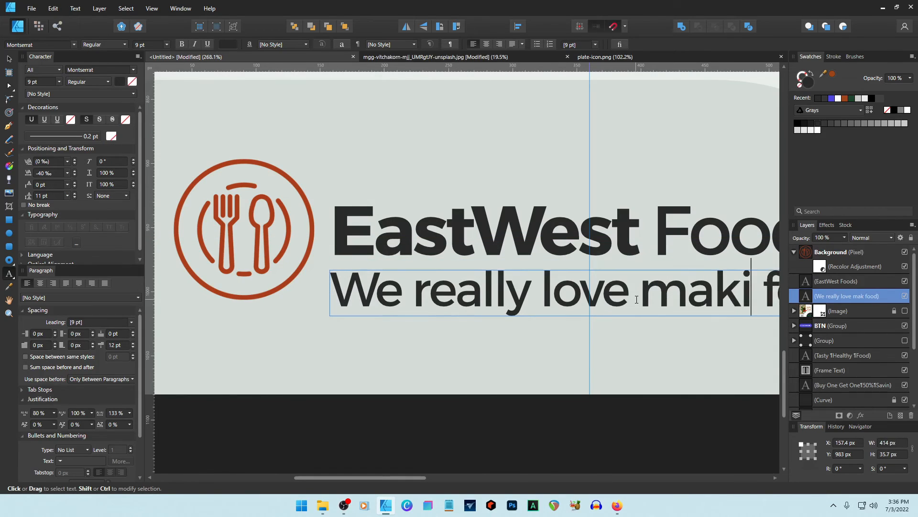
text(ng)
key(Left)
key(Left)
key(Left)
key(Left)
key(Left)
key(Left)
key(Left)
key(Left)
key(Left)
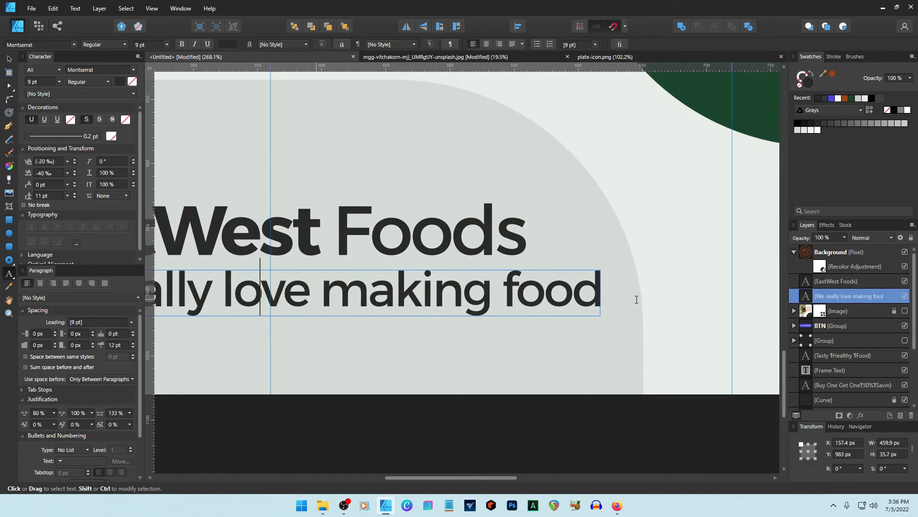
Make "making food" bold in the tagline and set the whole tagline to 9 pt.
key(ctrl+a)
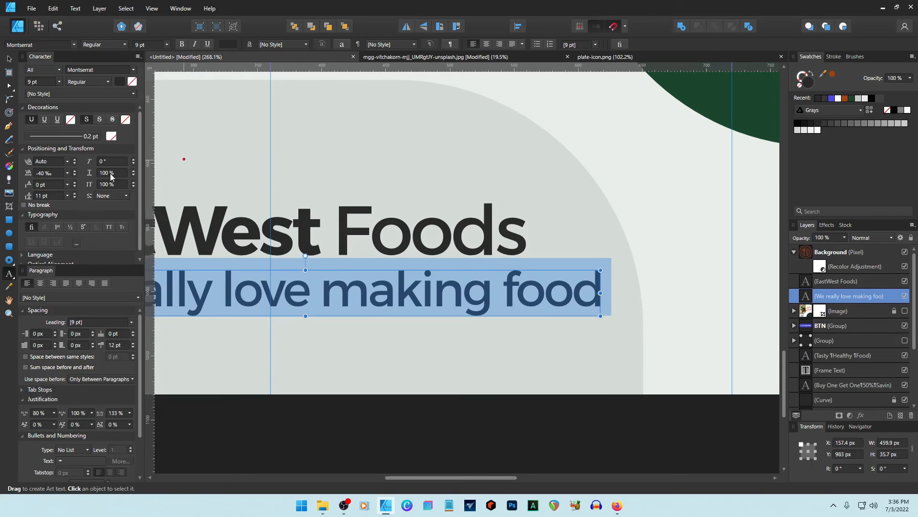
click(319, 286)
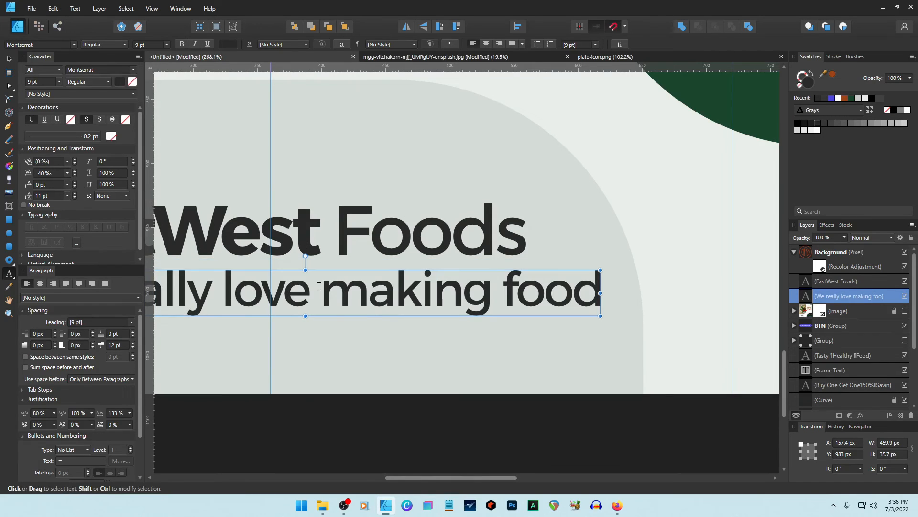
drag(319, 286, 603, 291)
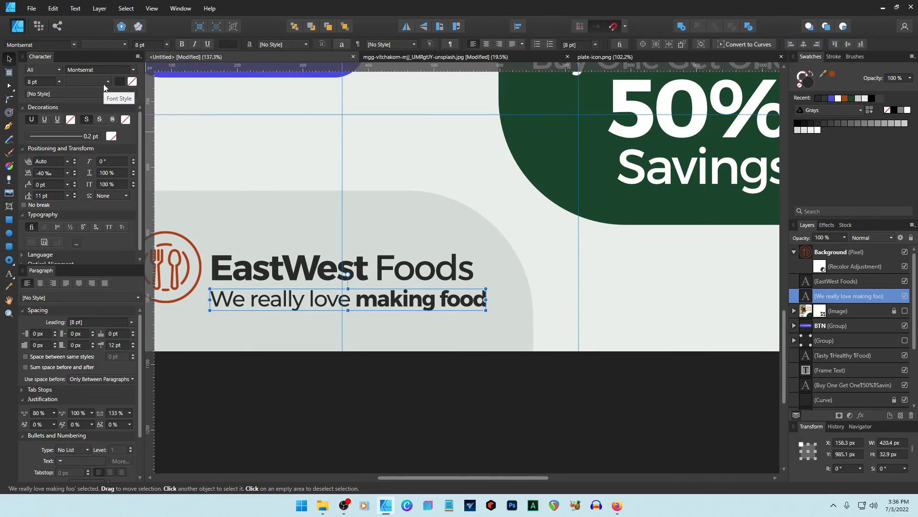
key(ctrl+shift+period)
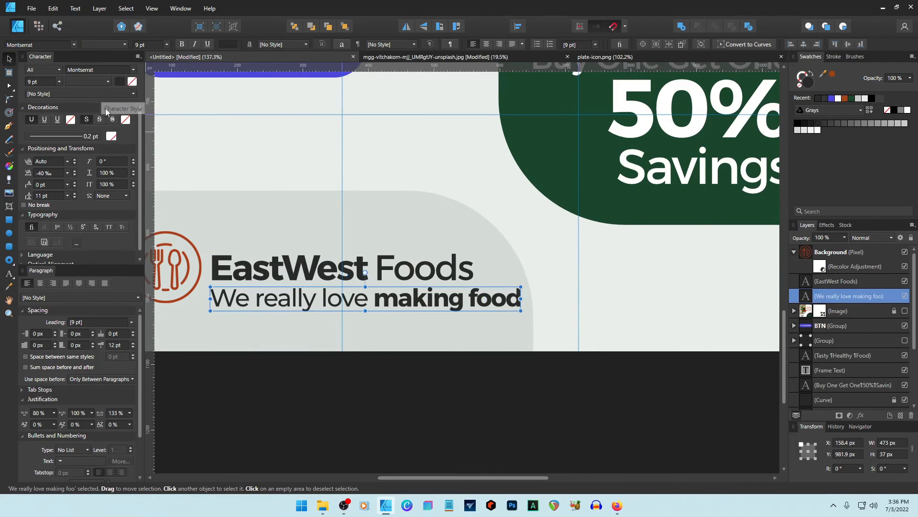
Lower the "We really love making food" tagline's opacity to 40%.
click(829, 238)
text(40)
key(Return)
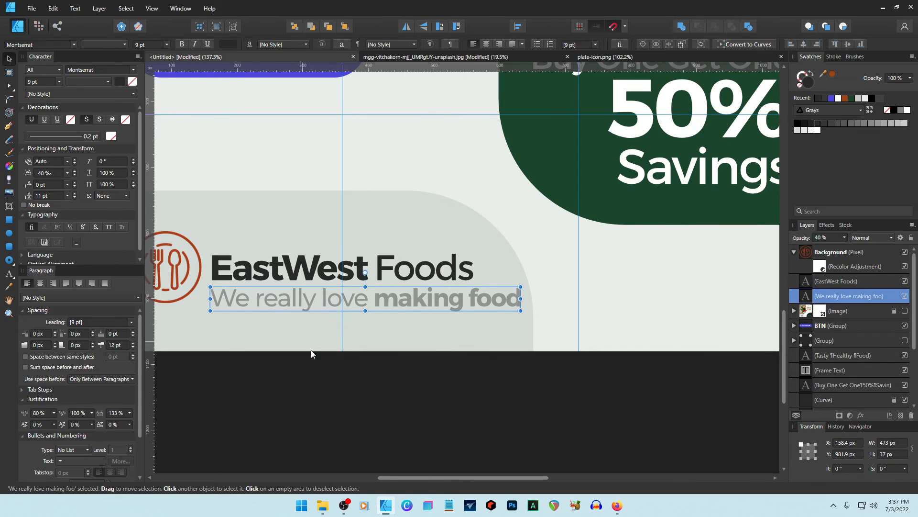
Nudge the tagline up 2 px toward the "EastWest Foods" text.
scroll(311, 354, left, 3)
click(265, 275)
click(334, 273)
click(337, 301)
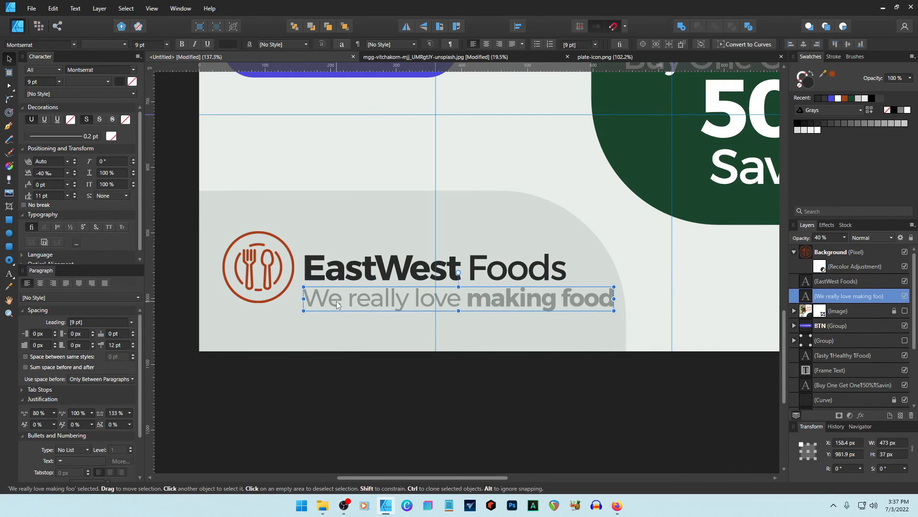
key(Up)
key(Up)
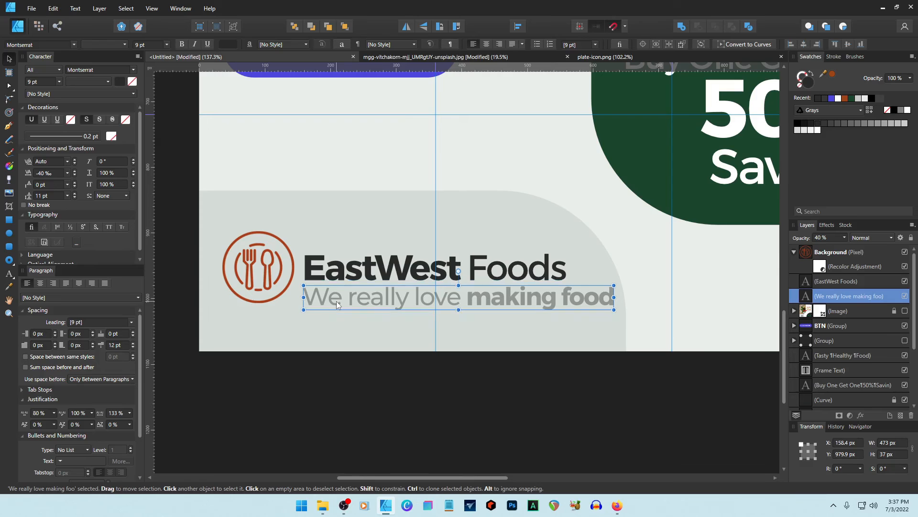
Group the "EastWest Foods" text with its tagline and align the group and the plate icon on their vertical centres.
shift+click(370, 271)
key(ctrl+g)
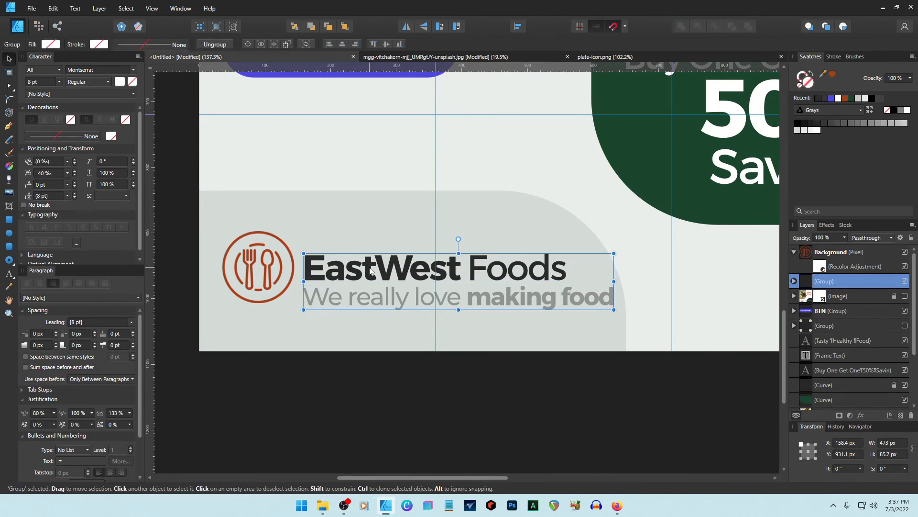
shift+click(808, 253)
key(alt+v)
key(Left)
key(Left)
key(Left)
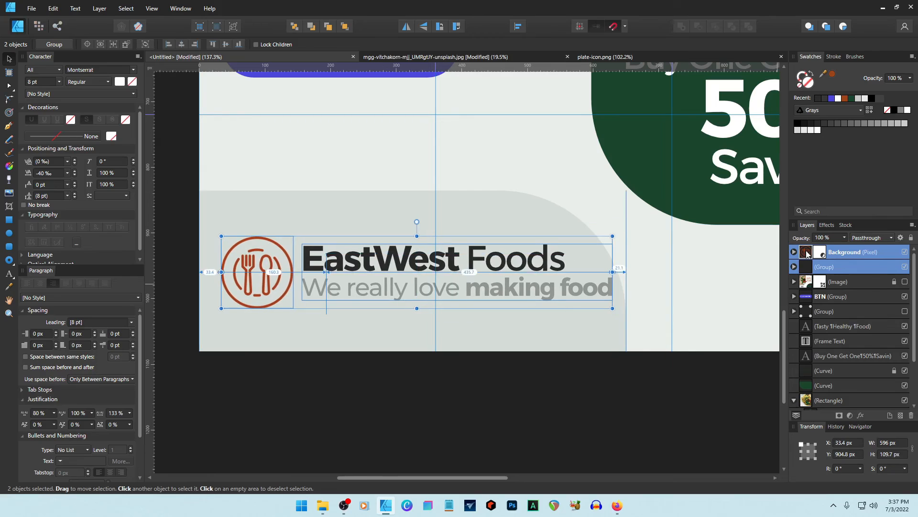
key(Right)
key(Right)
key(Right)
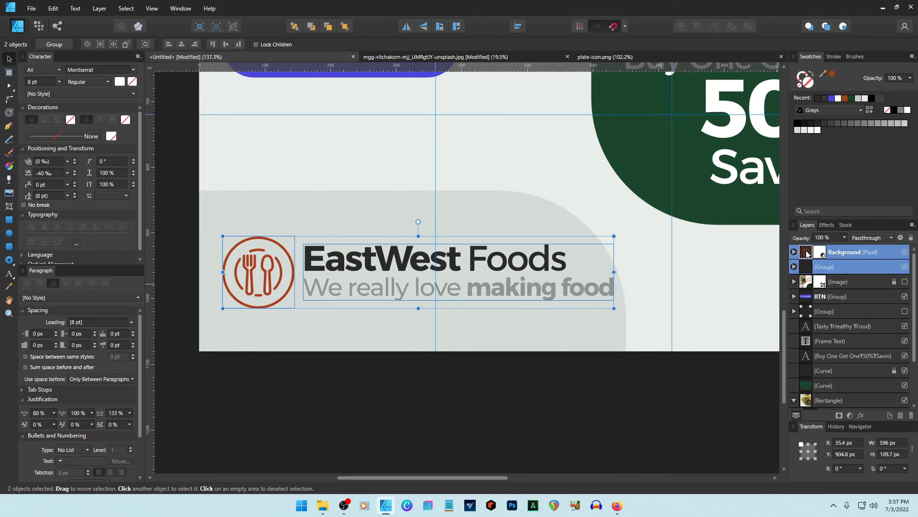
Delete the word "really" from the logo tagline so it reads "We love making food".
click(604, 328)
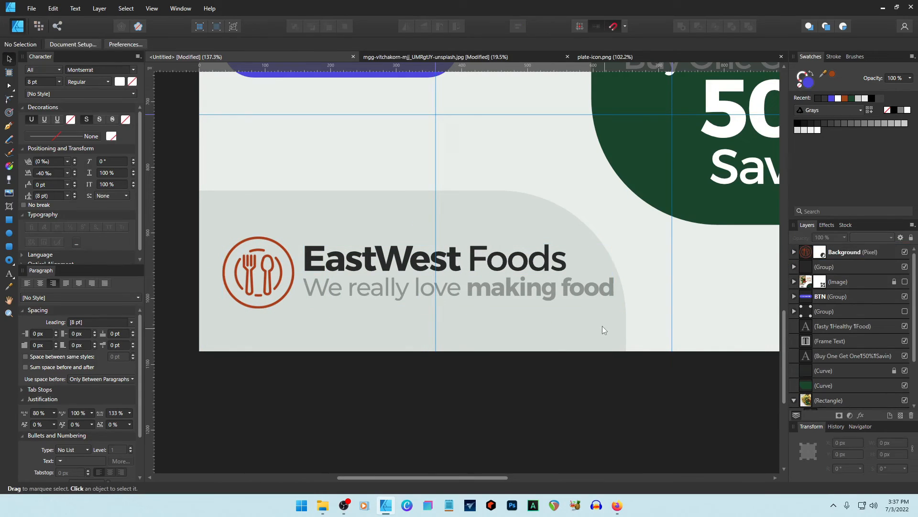
click(585, 294)
double_click(419, 287)
double_click(419, 287)
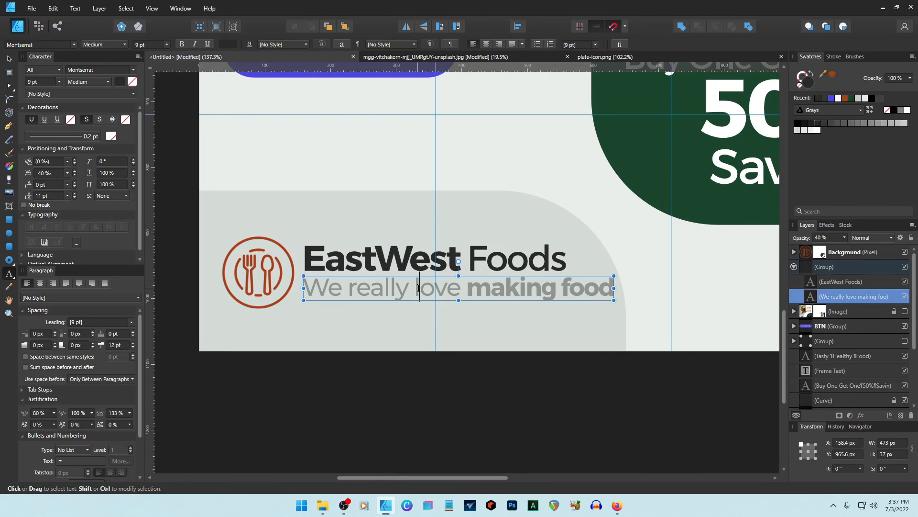
key(Left)
key(ctrl+shift+Left)
key(BackSpace)
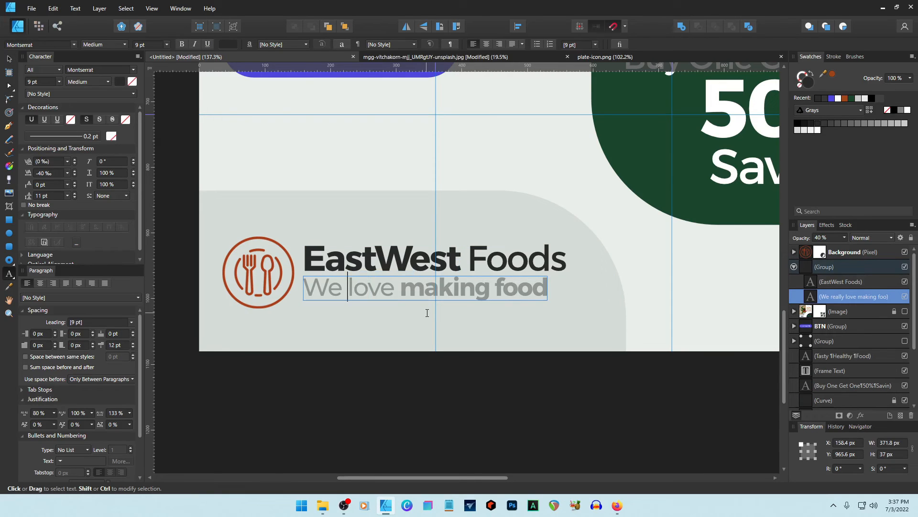
key(Escape)
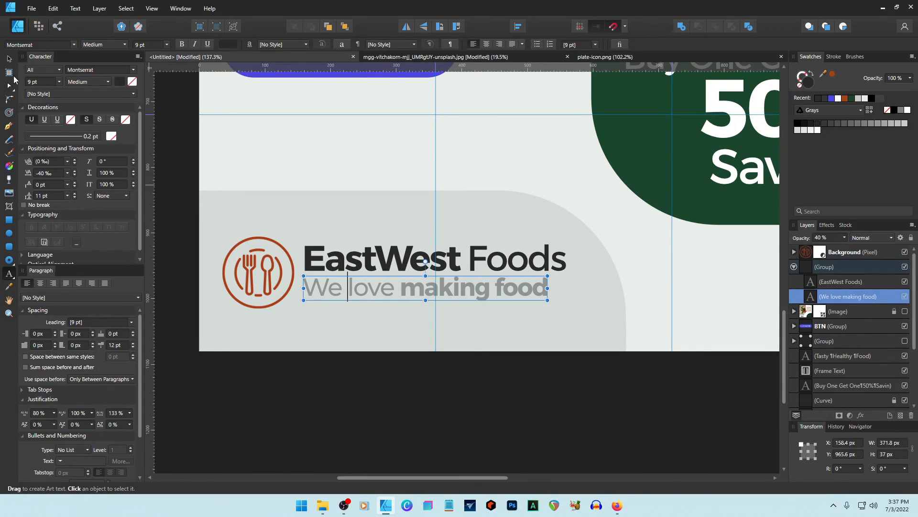
click(8, 61)
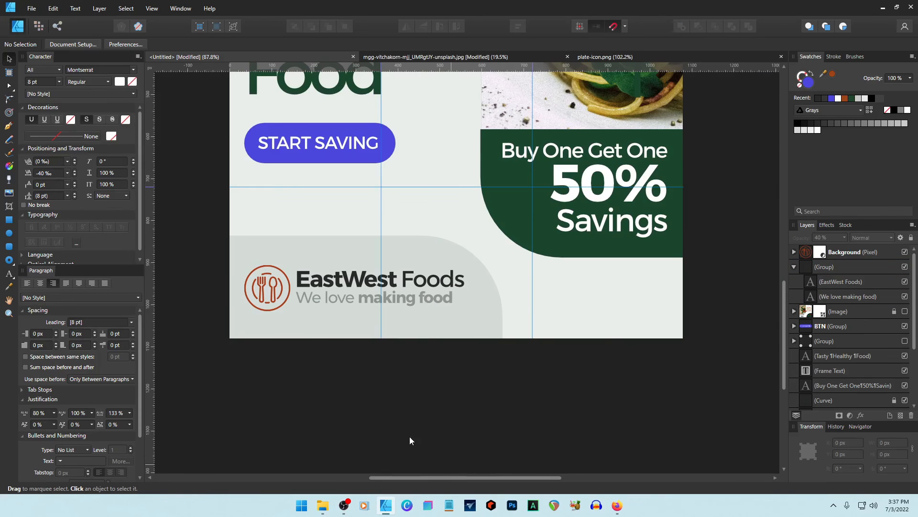
Nudge the group holding the "EastWest Foods" text and tagline down about 12 px beside the plate icon.
click(353, 283)
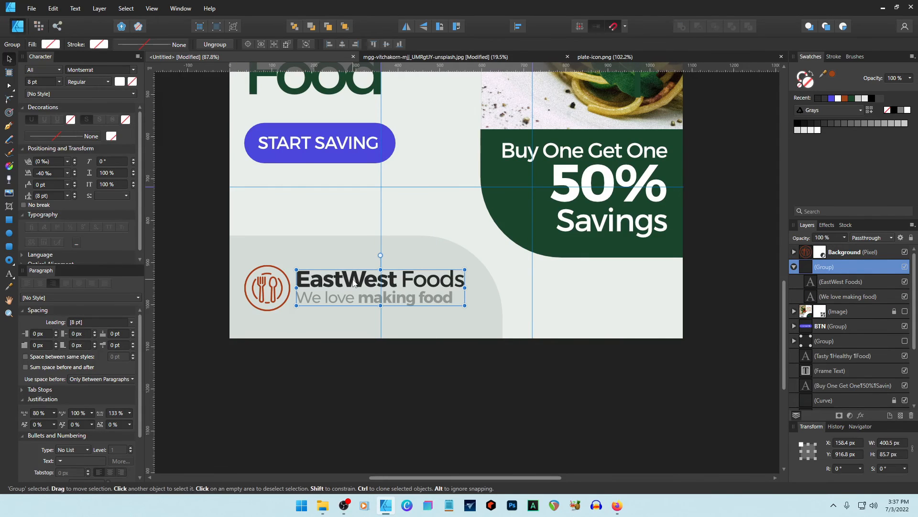
key(Down)
key(Down)
key(Down)
key(Down)
key(Down)
key(Down)
key(Down)
key(Down)
key(Down)
key(Down)
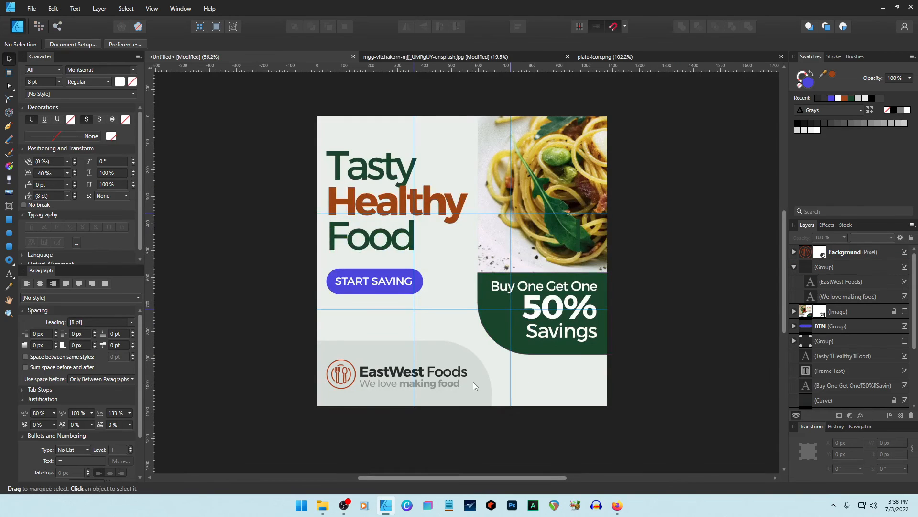
Duplicate the logo text group into the empty lower-right area, remove its tagline and change the copied name to "EastWestFoods.com".
click(435, 370)
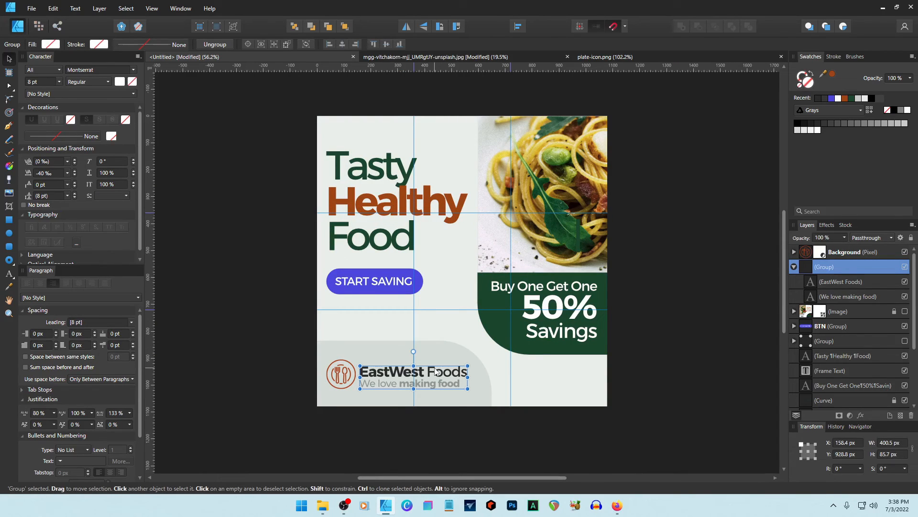
drag(436, 371, 575, 378)
double_click(571, 378)
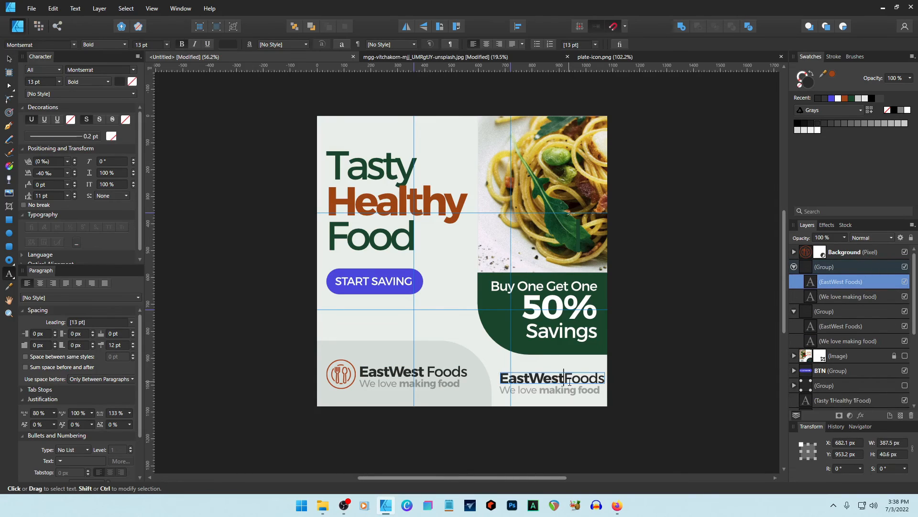
key(Right)
key(Right)
key(Right)
key(Right)
key(Right)
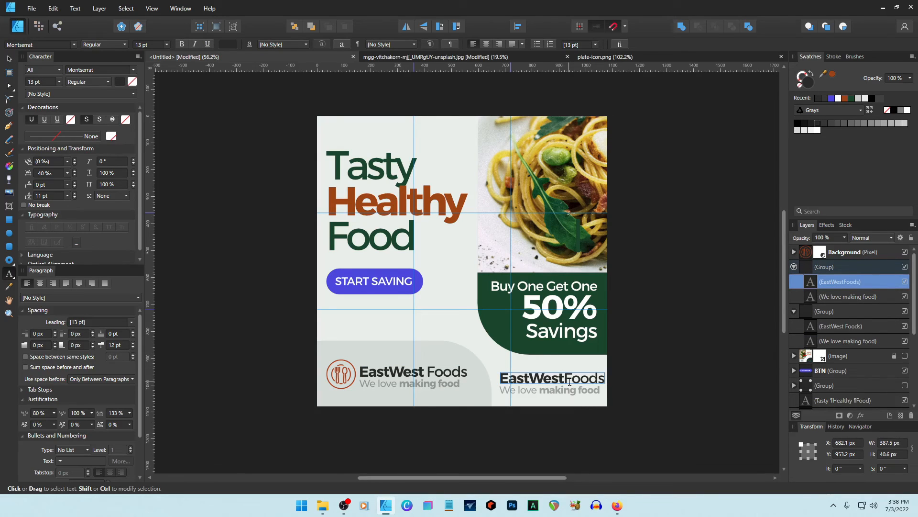
text(.com)
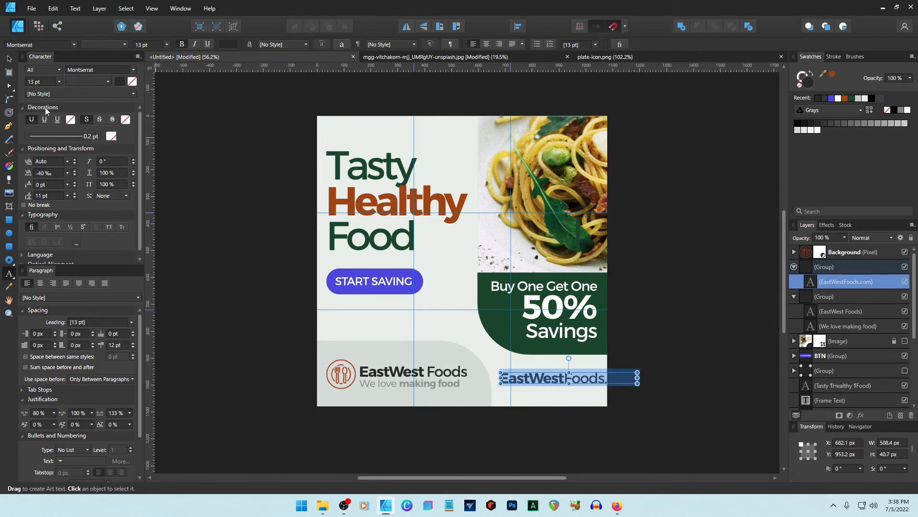
Set the font size of the "EastWestFoods.com" text to 9 pt.
click(48, 82)
text(1)
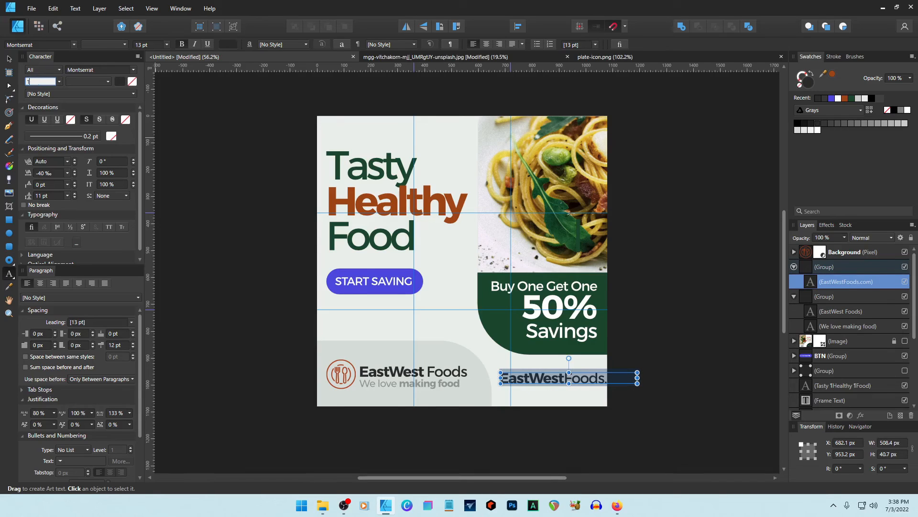
text(1)
key(Return)
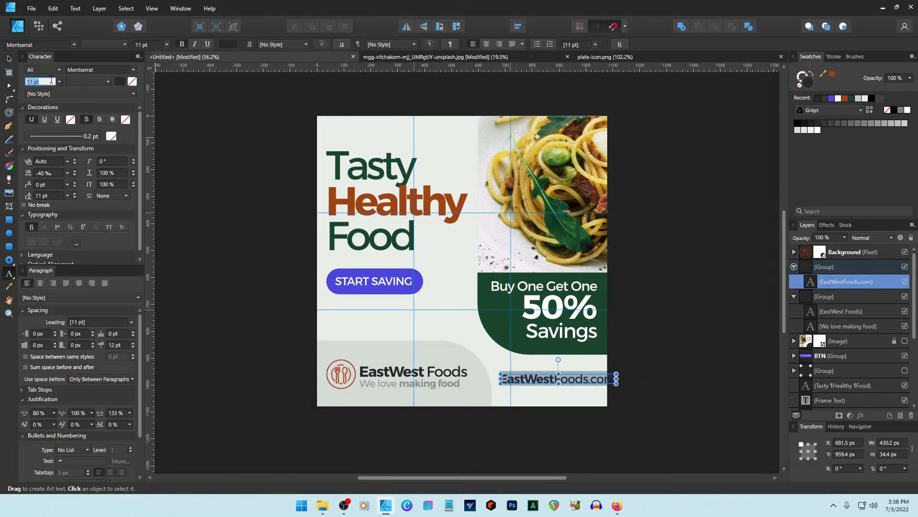
text(9)
key(Return)
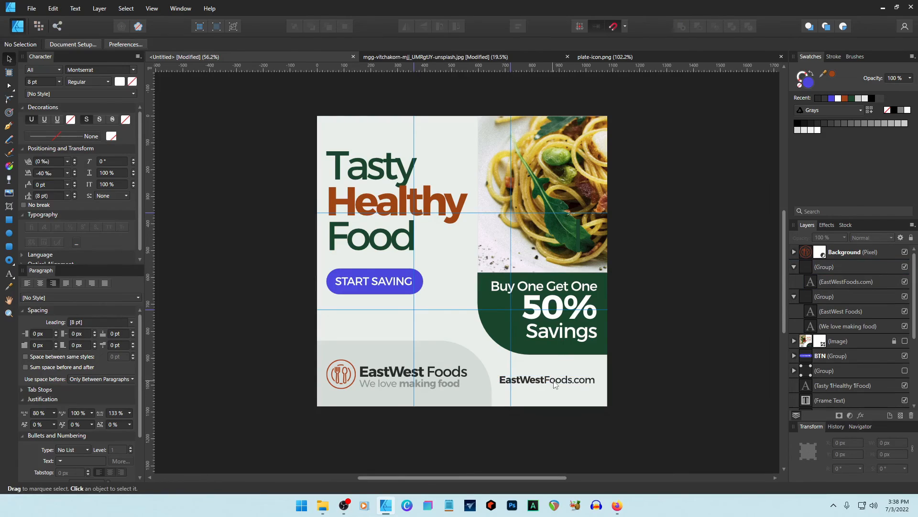
Move the "EastWestFoods.com" text directly beneath the "START SAVING" button.
mouse_move(553, 382)
mouse_down()
mouse_move(562, 377)
mouse_move(555, 379)
mouse_up()
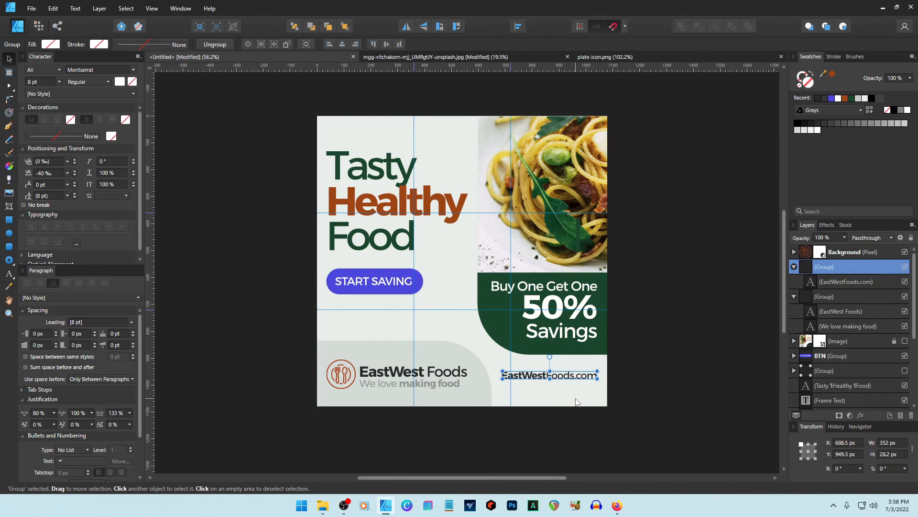
drag(560, 377, 381, 284)
click(381, 282)
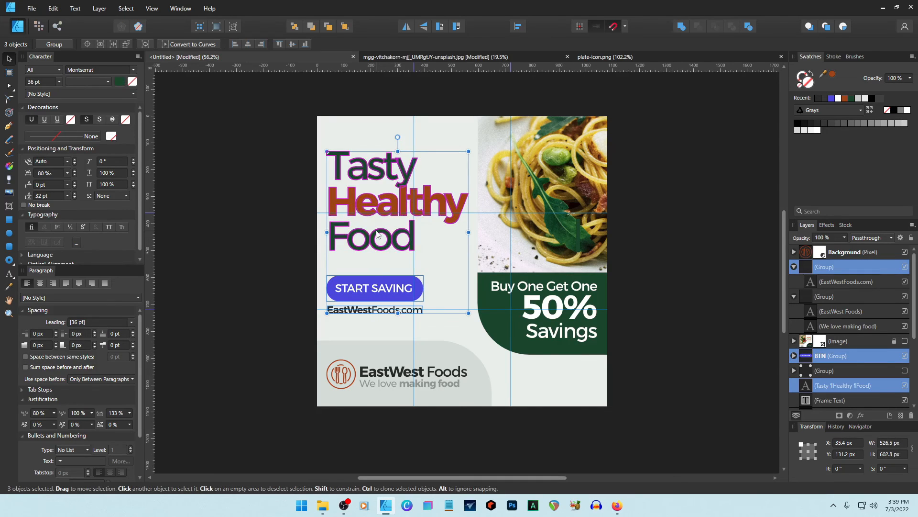
Align the heading, the "START SAVING" button and the web address along their left edges.
shift+click(378, 235)
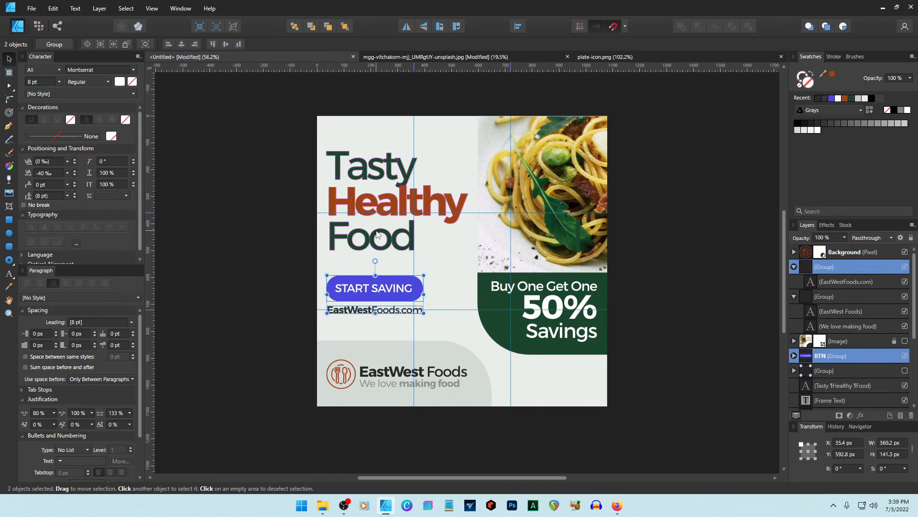
shift+click(378, 234)
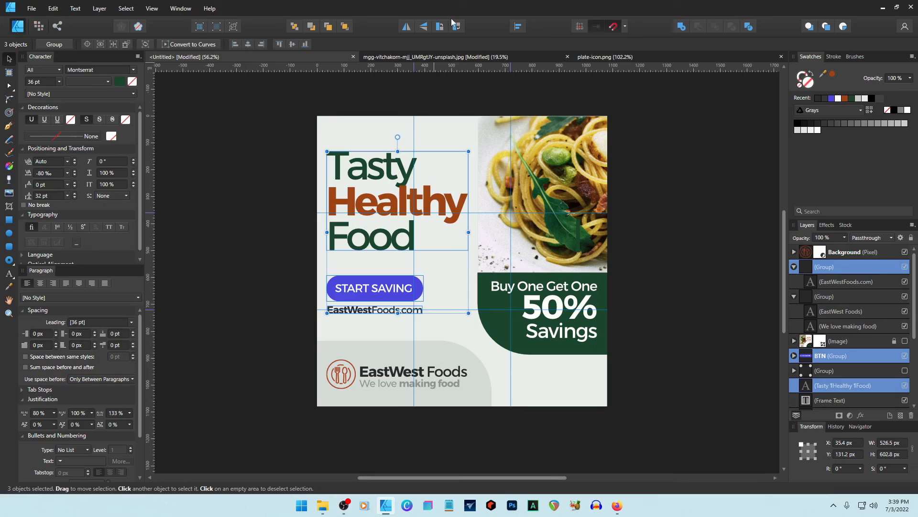
click(521, 27)
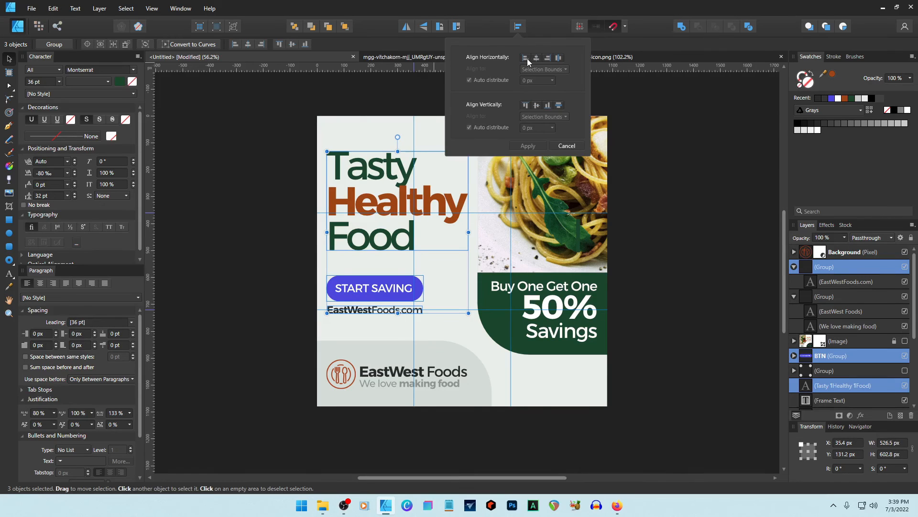
click(525, 58)
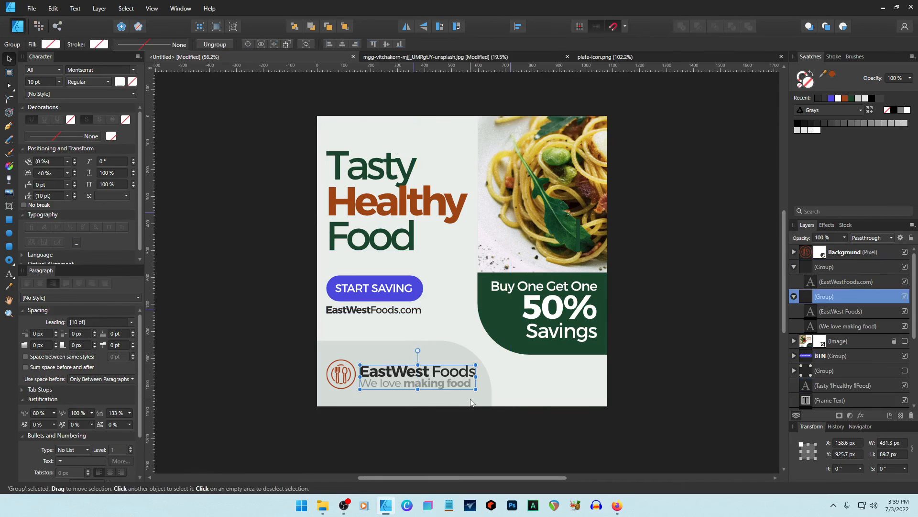
Shift the pale curved panel behind the logo 30 px right and adjust its nodes so it still starts at the left canvas edge.
click(468, 402)
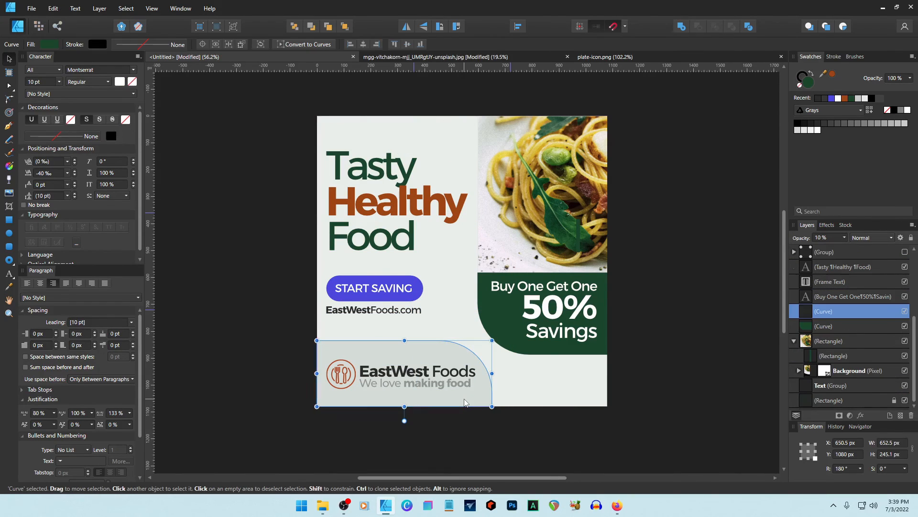
key(shift+Right)
key(shift+Right)
key(shift+Right)
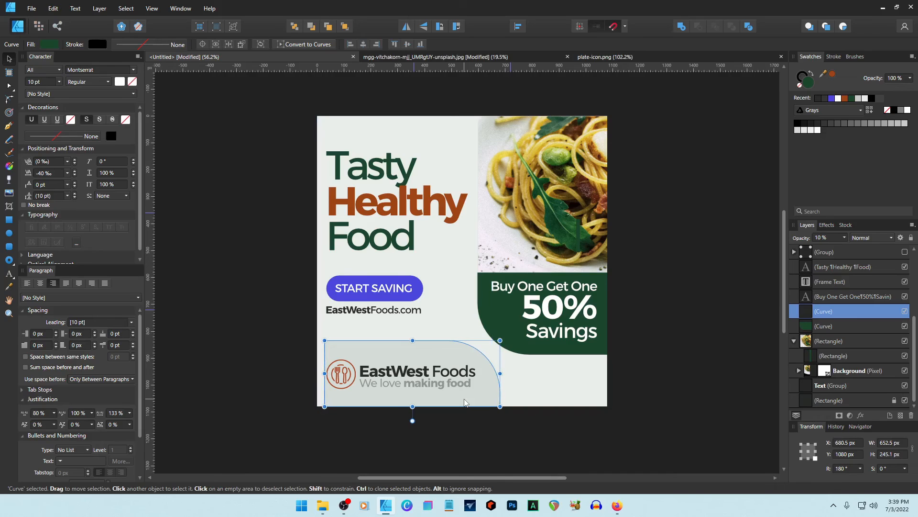
key(a)
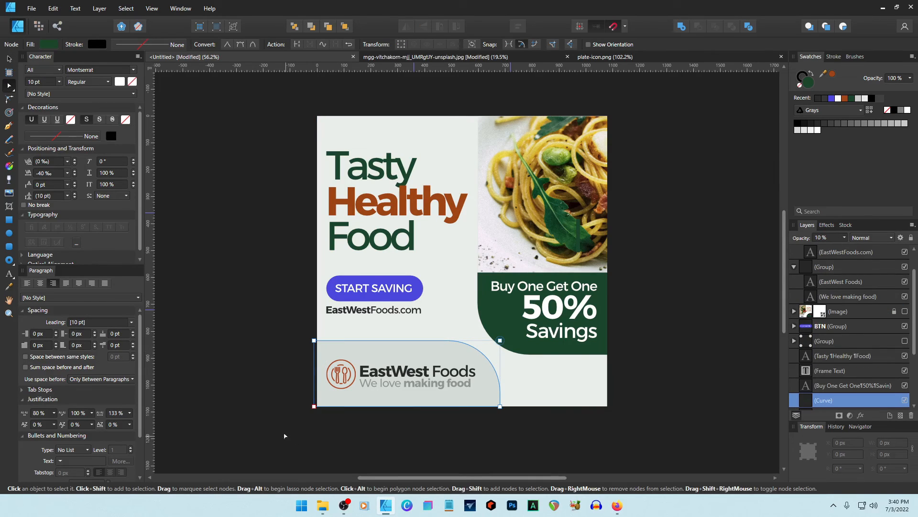
drag(289, 404, 516, 429)
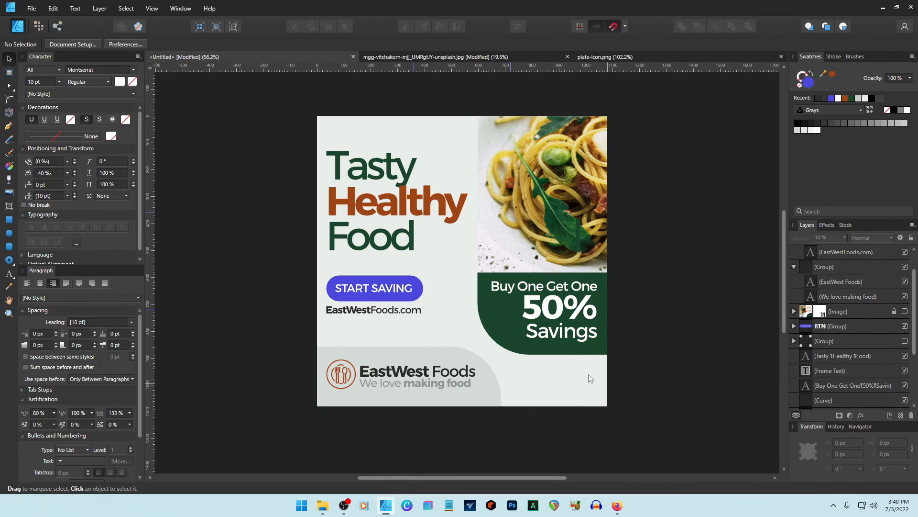
Nudge the green offer shape together with its "Buy One Get One 50% Savings" text up about 11 px.
click(604, 353)
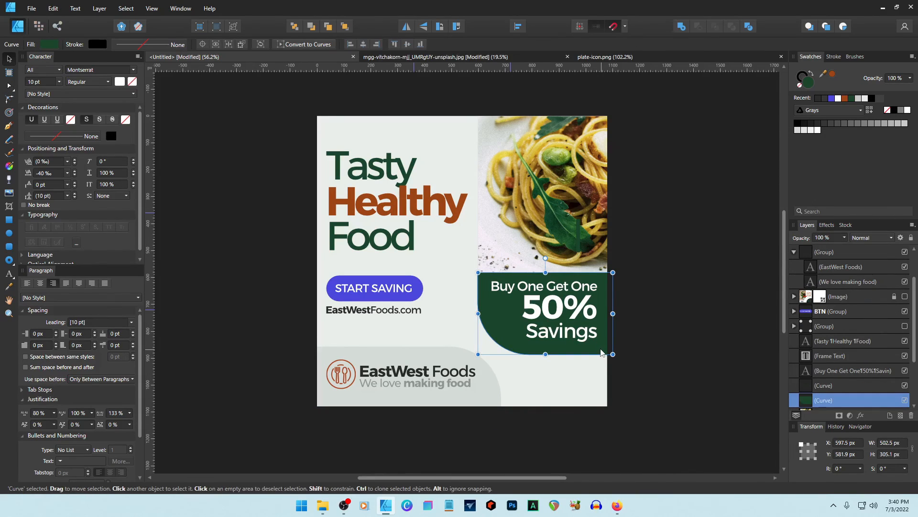
shift+click(583, 315)
key(Up)
key(Up)
key(Up)
key(Up)
key(Up)
key(Up)
key(Up)
key(Up)
key(Up)
key(Up)
key(Up)
key(Up)
key(Up)
key(Up)
key(Up)
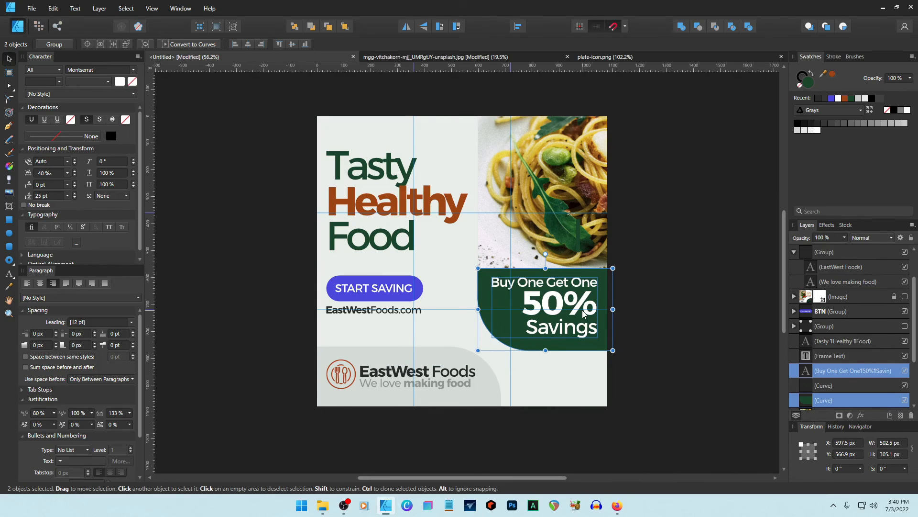
key(Down)
key(Down)
key(Down)
key(Down)
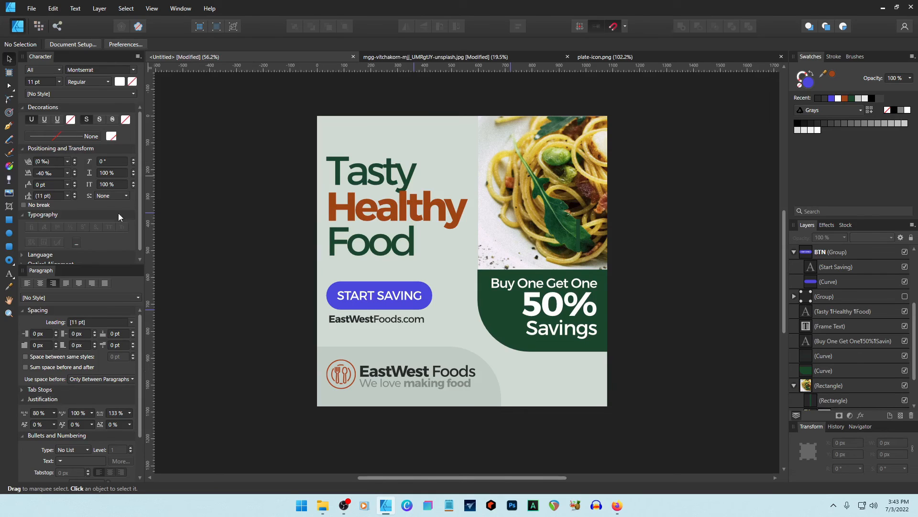
Draw the upper segment of a right-pointing chevron with the Pen tool in the post's empty lower-right corner.
click(9, 126)
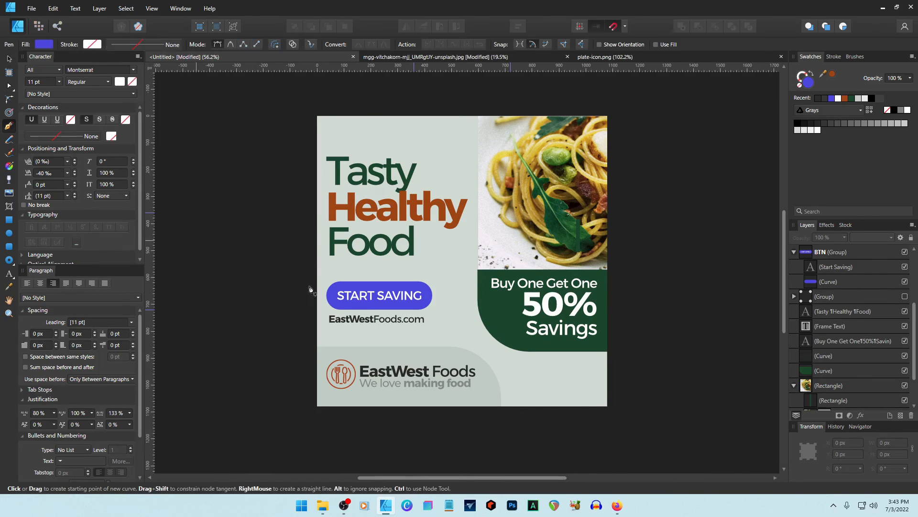
click(553, 365)
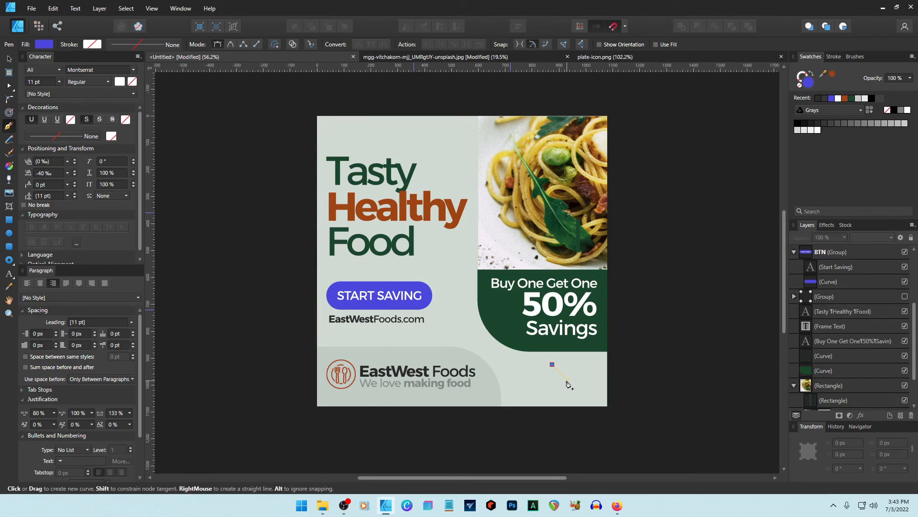
click(568, 379)
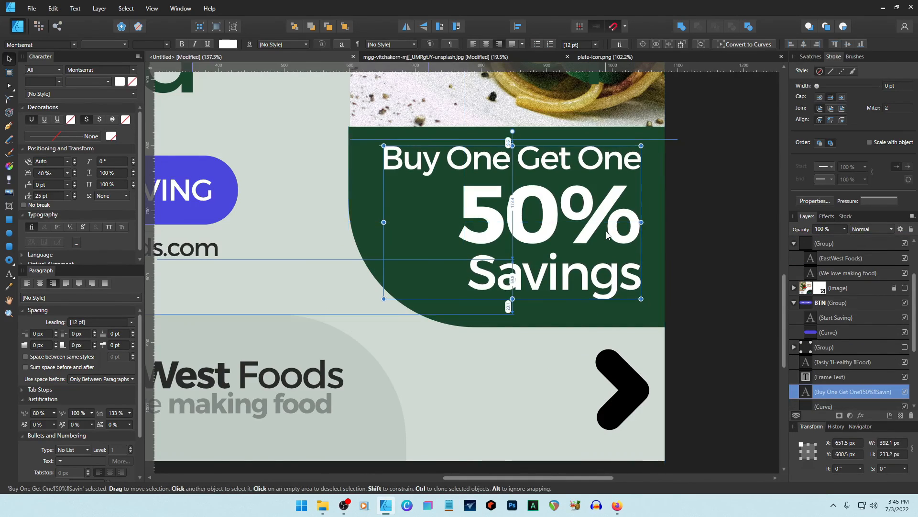
Give the chevron's stroke the same blue as the button and lower the chevron's opacity to 10%.
shift+click(617, 385)
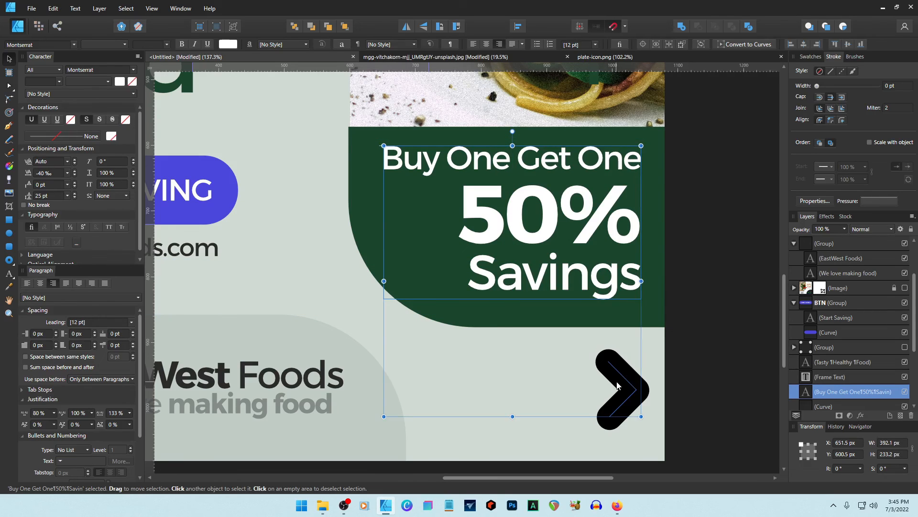
click(617, 385)
click(810, 57)
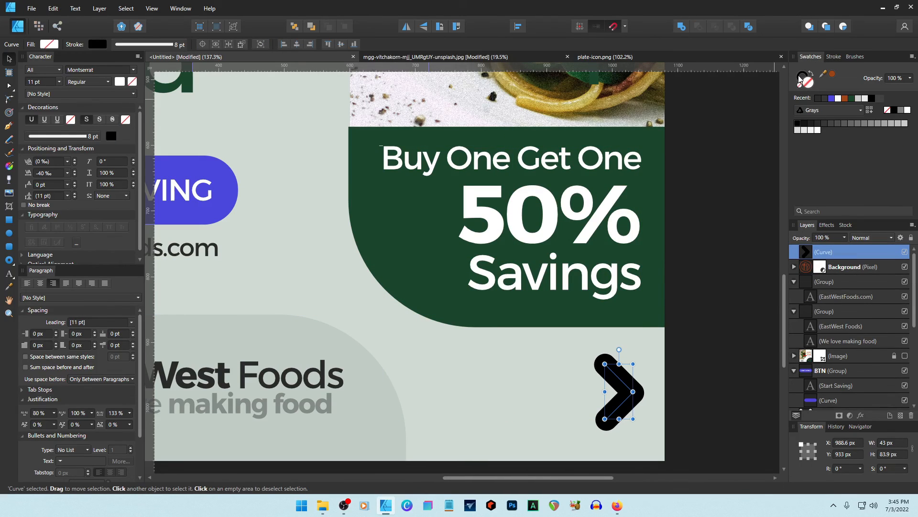
click(831, 98)
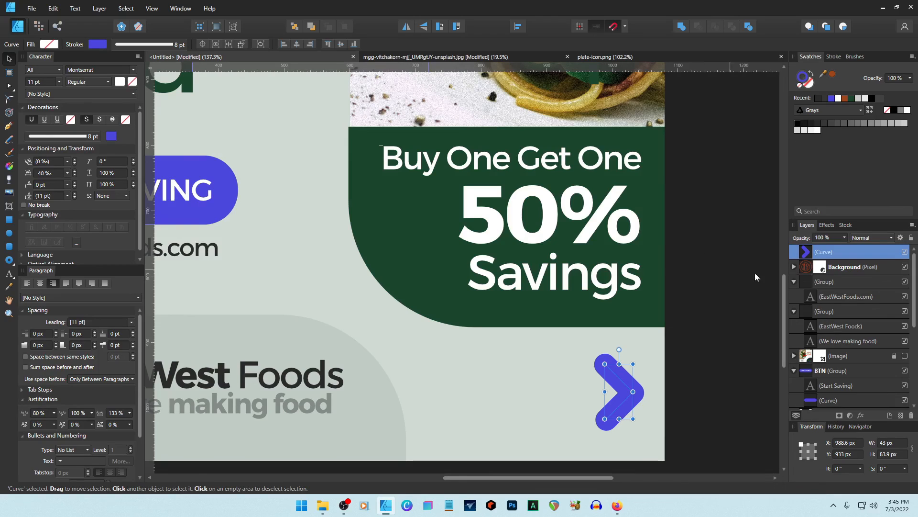
click(831, 238)
text(10)
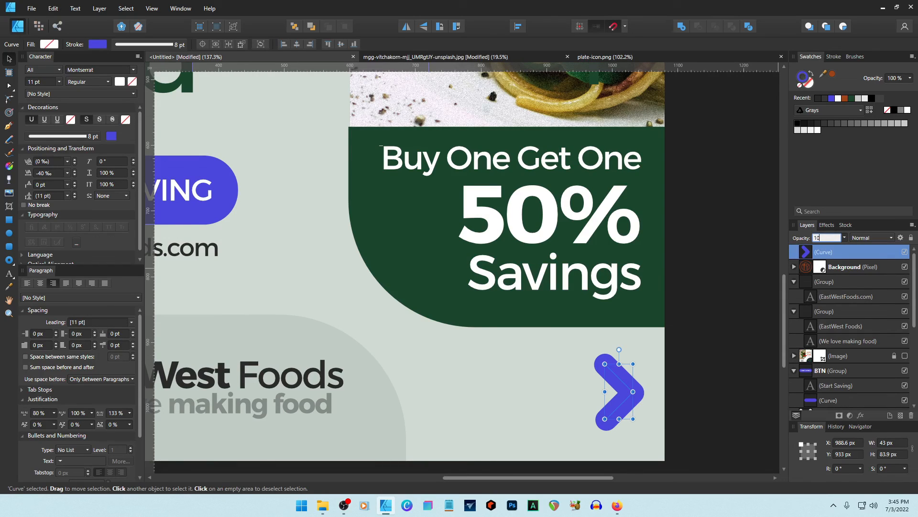
key(Return)
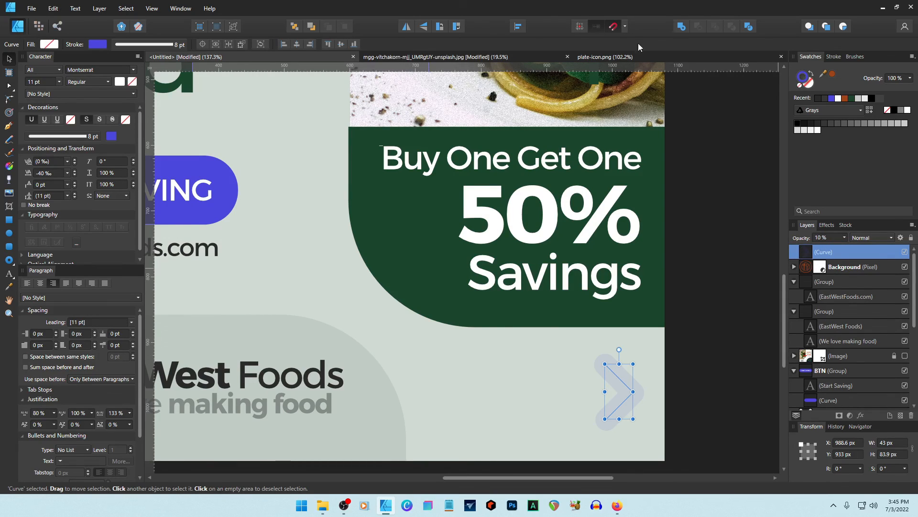
click(721, 273)
scroll(550, 357, down, 5)
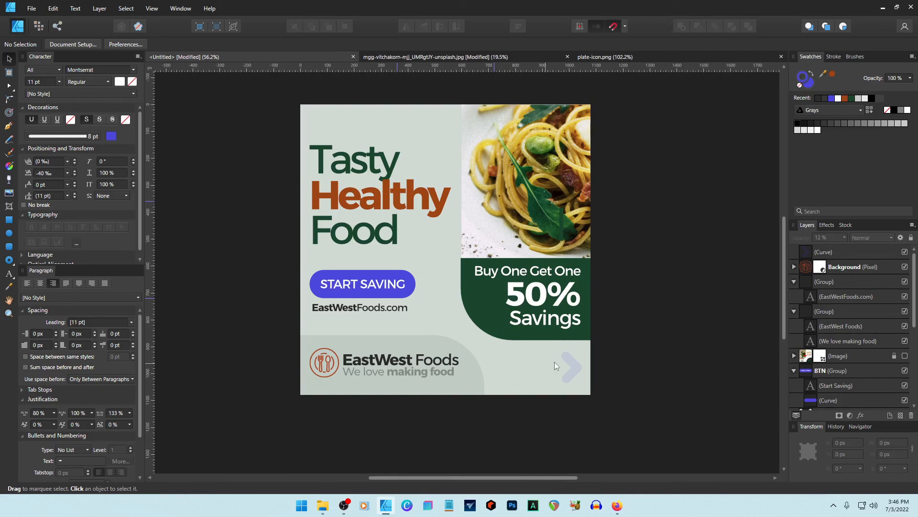
Deselect everything and show the guides over the post.
click(715, 368)
key(ctrl+semicolon)
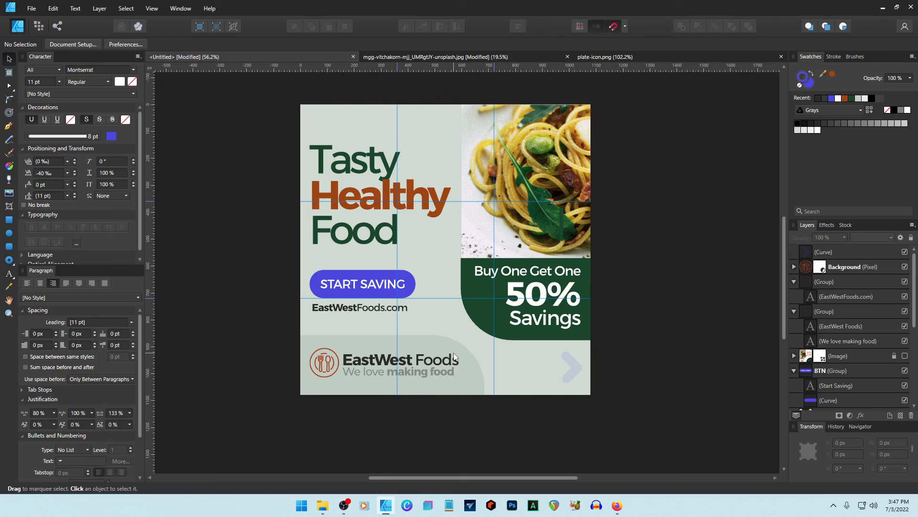